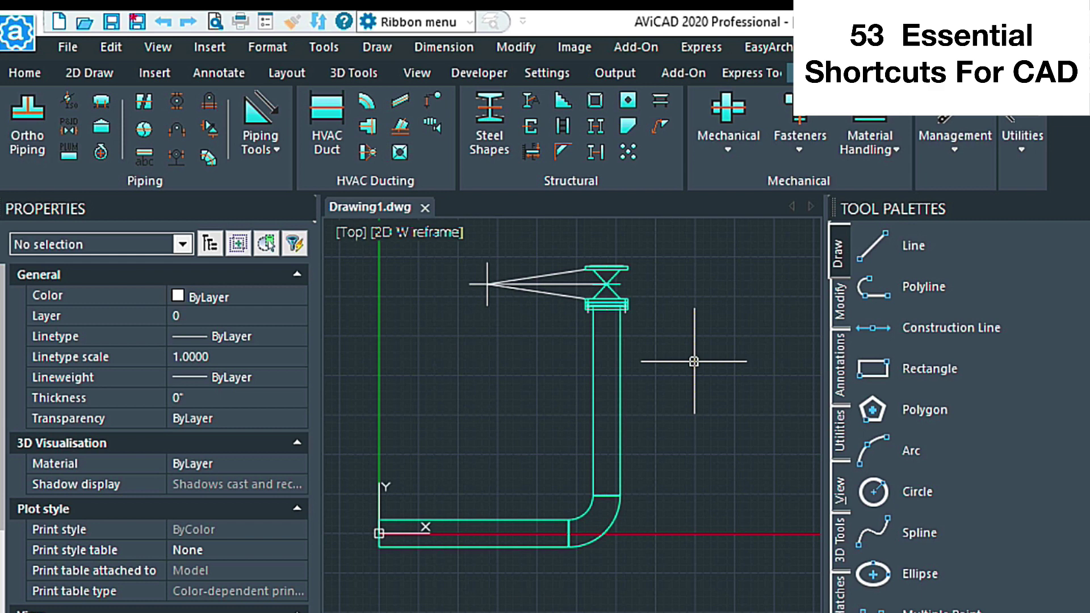
Step: Start a new drawing with the New command, look through the available template files, and dismiss the template selection
text(N)
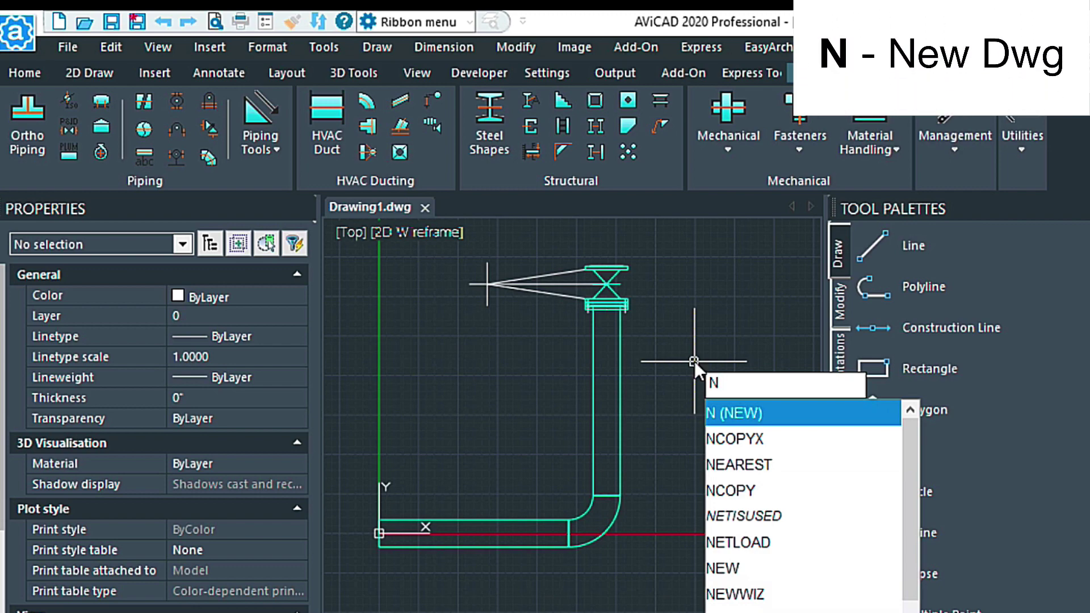
key(Return)
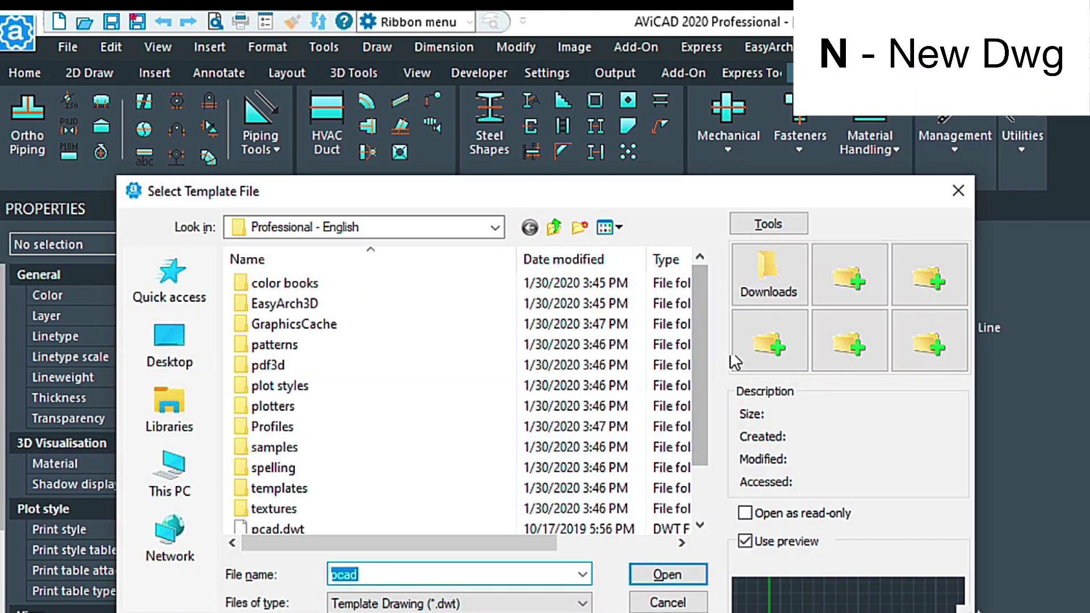
drag(700, 329, 697, 414)
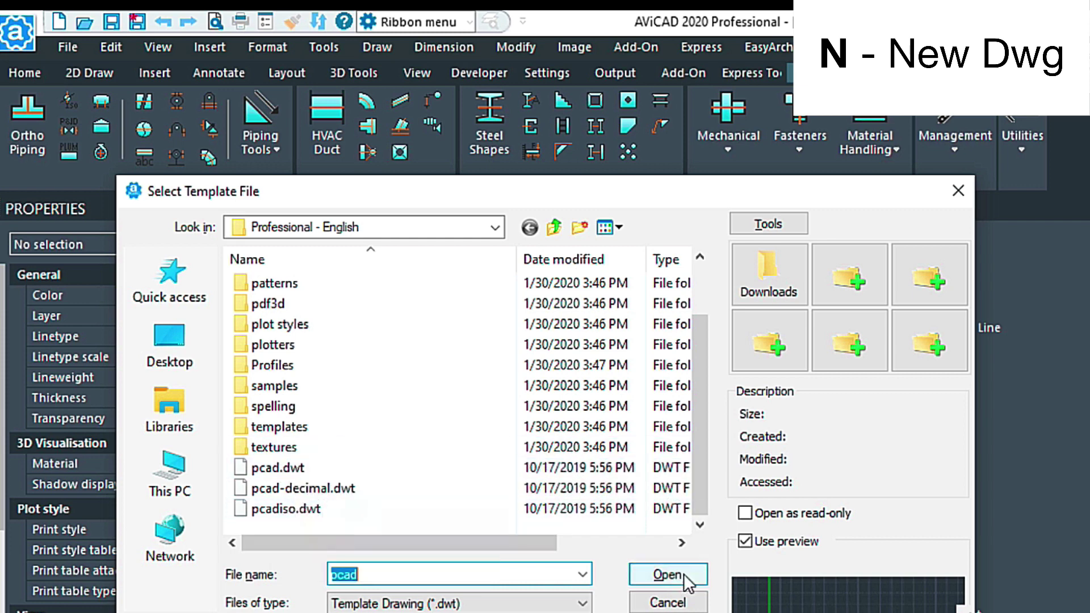
click(958, 191)
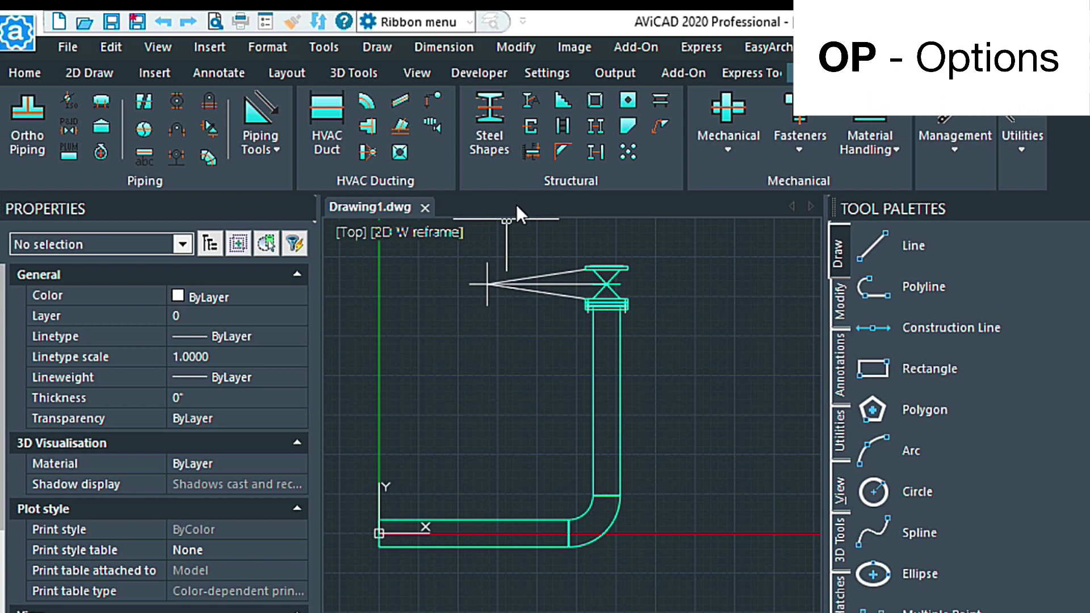
Step: Open the program options and bring up the AutoSave directory from the general settings
text(OP)
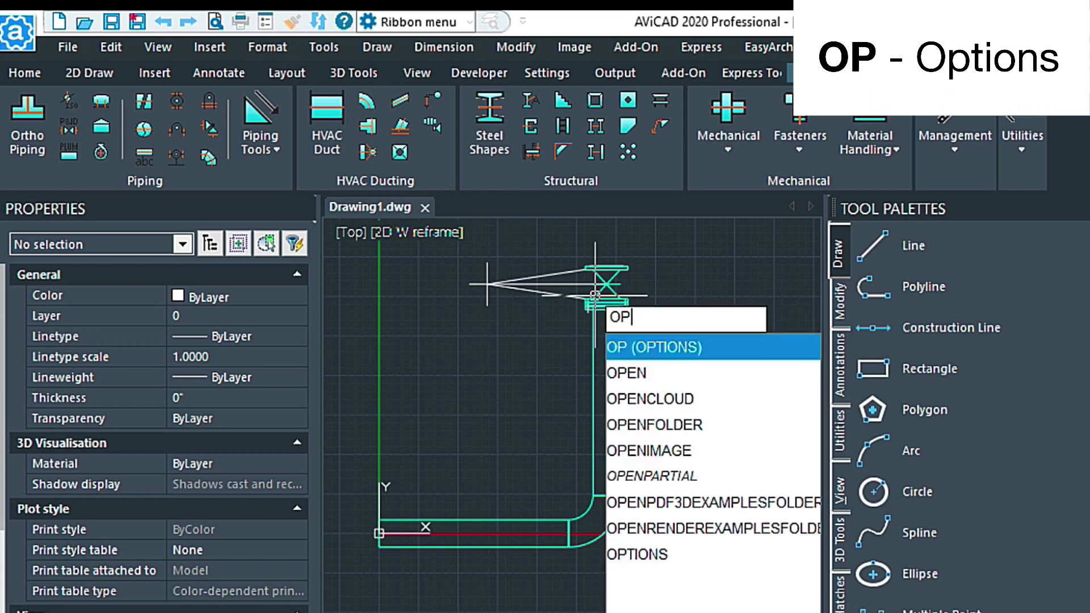
key(Return)
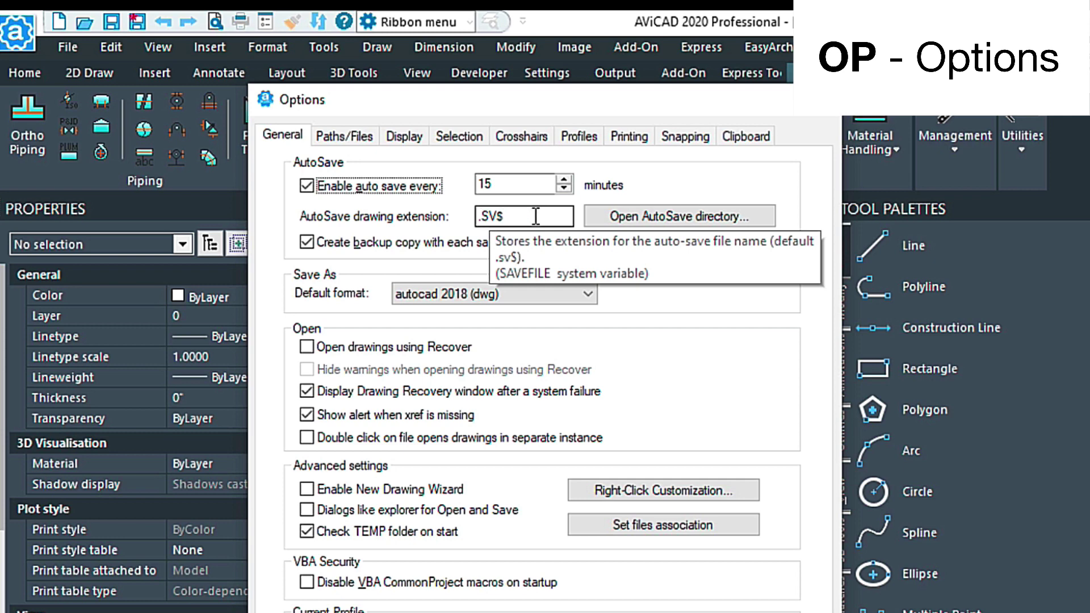
click(630, 220)
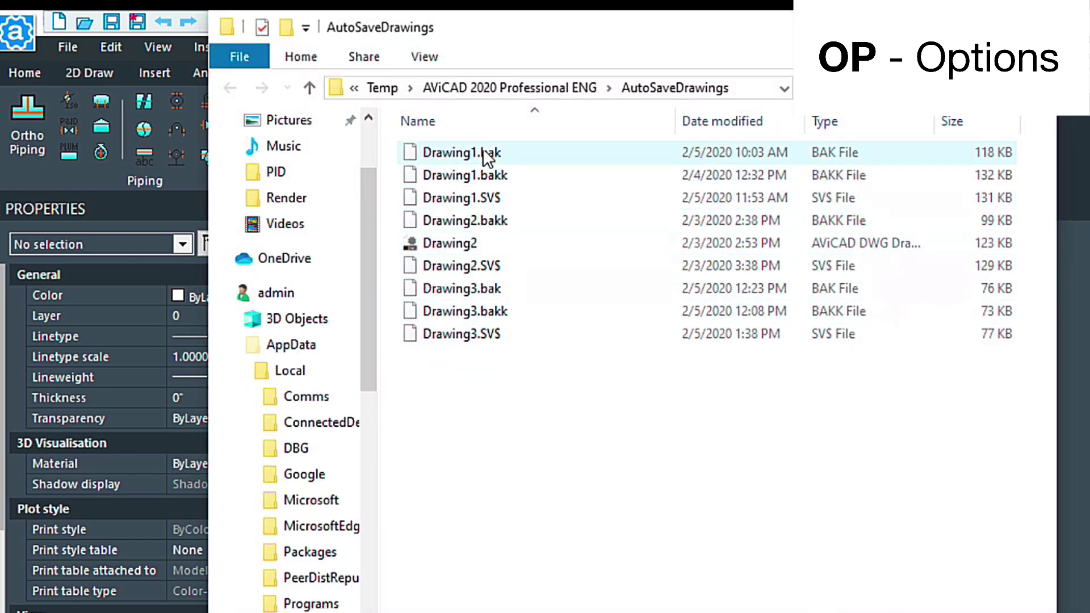
Step: Rename the autosave file Drawing2.SV$ with the dwg extension, accept the alternative name Drawing2 (2).dwg, and close the folder
right_click(490, 276)
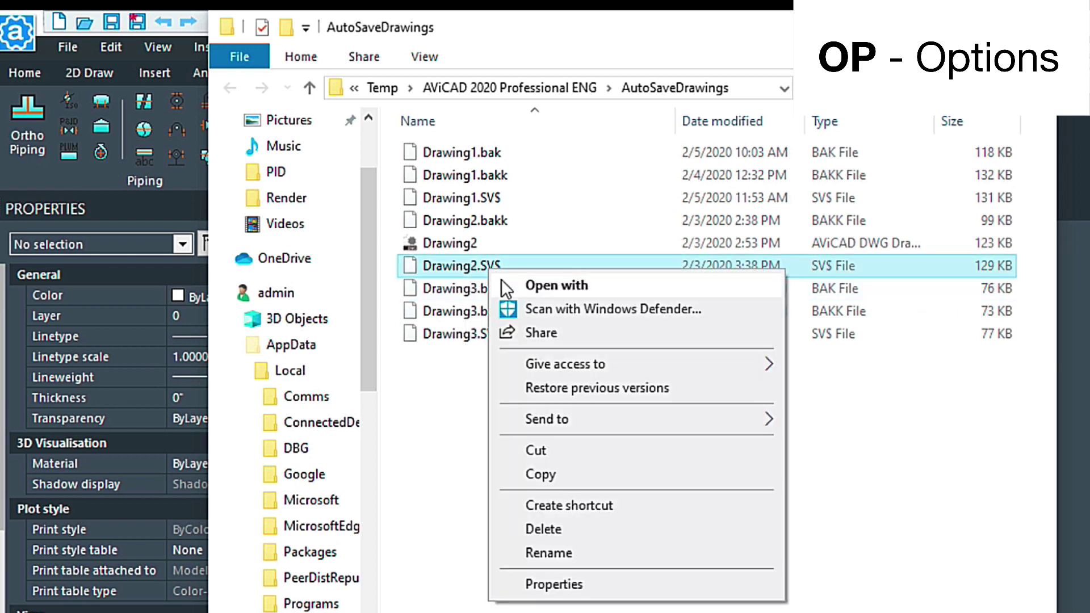
click(598, 554)
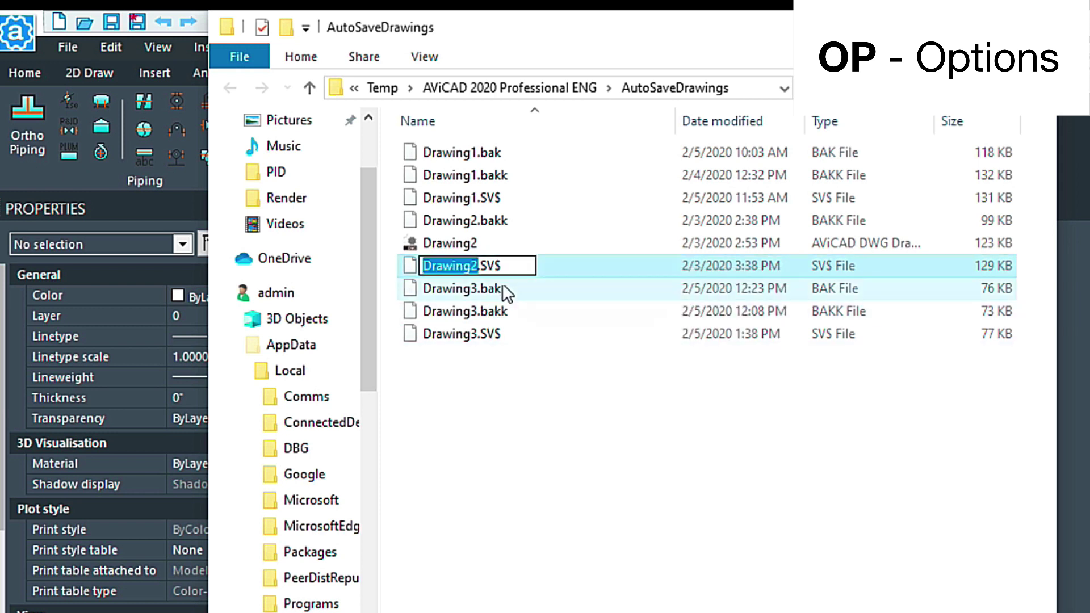
click(505, 265)
key(BackSpace)
key(BackSpace)
key(BackSpace)
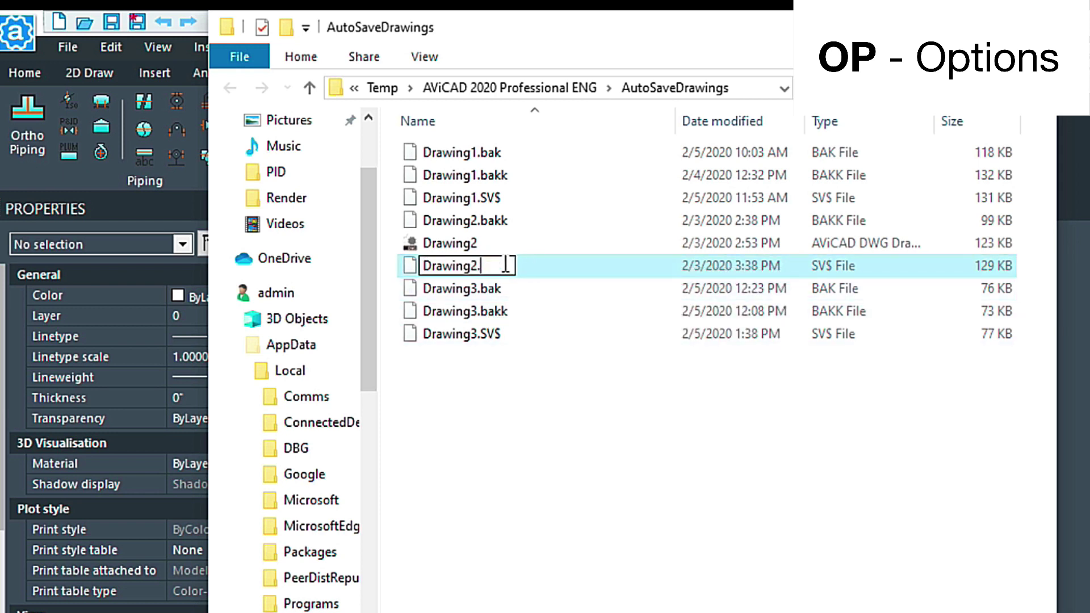
text(dwg)
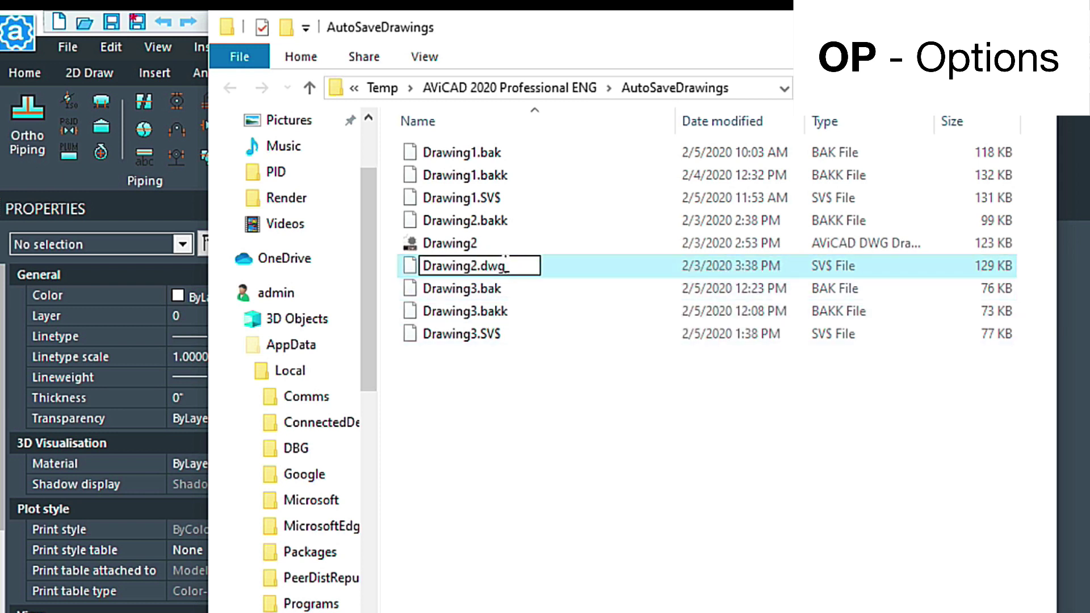
key(Return)
click(655, 425)
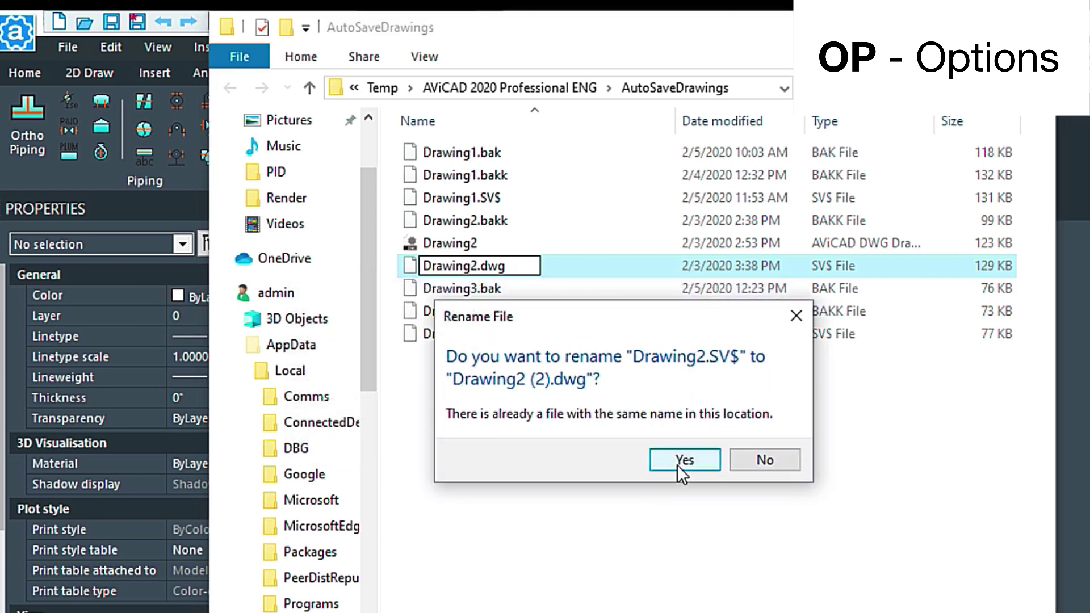
click(679, 463)
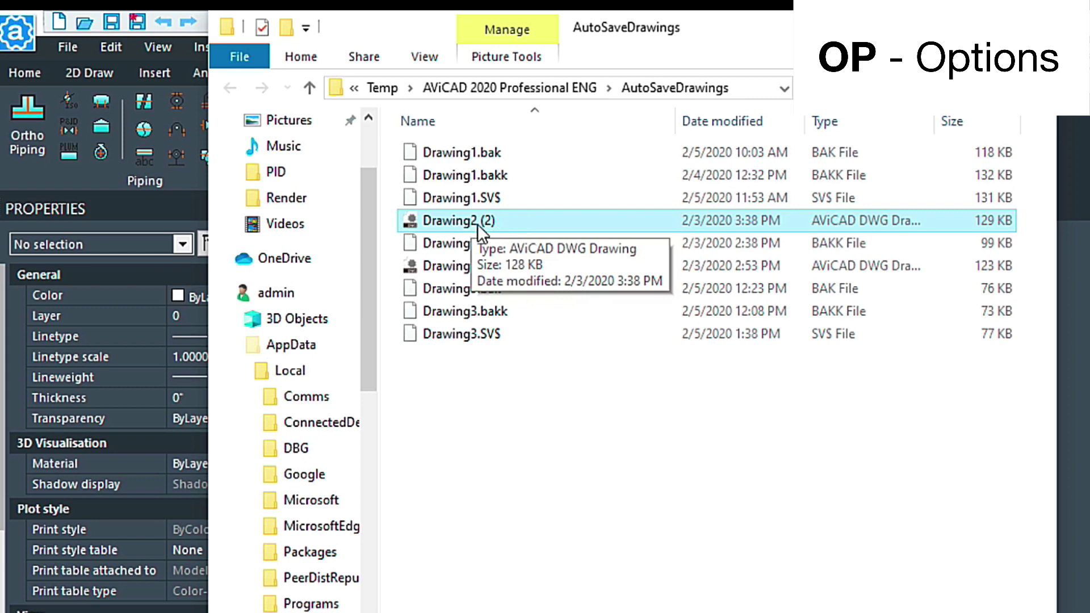
click(1038, 27)
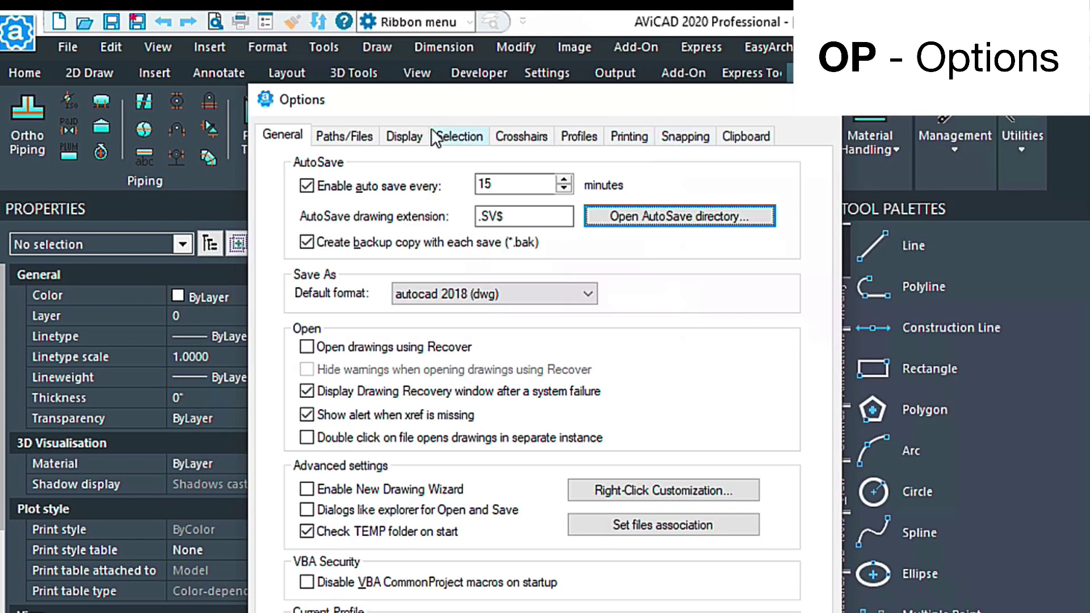
Step: Inspect the Templates path in the file path options and browse the files available as default template, without choosing one
click(361, 139)
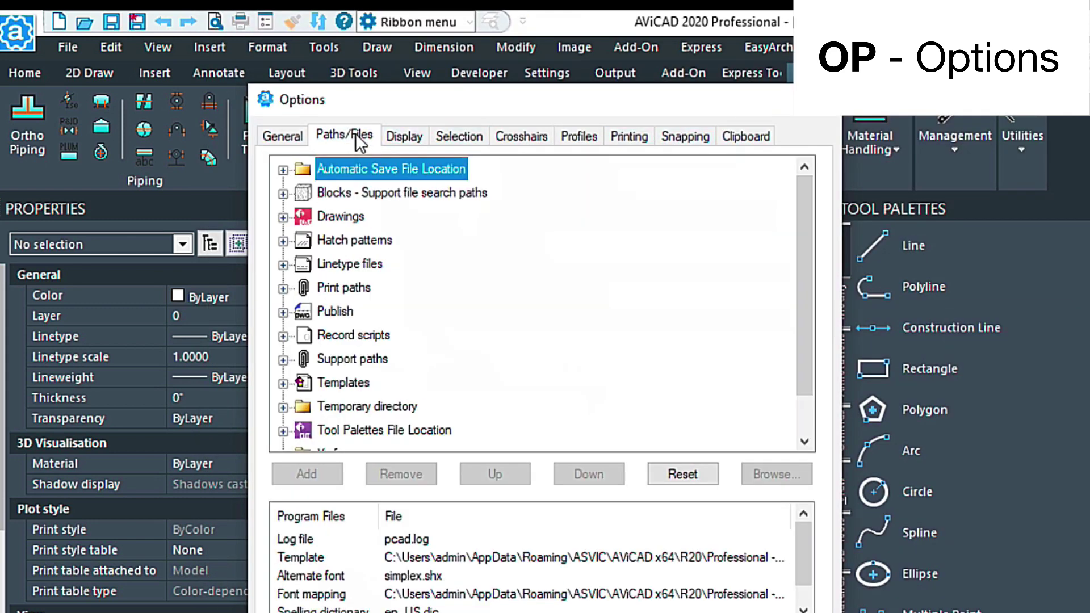
click(283, 384)
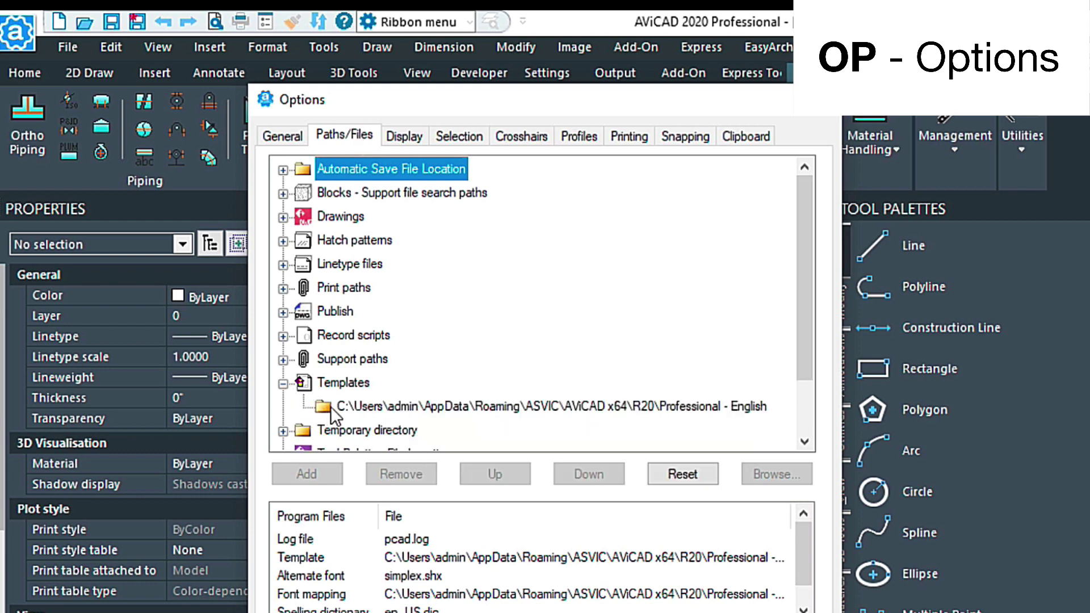
click(354, 410)
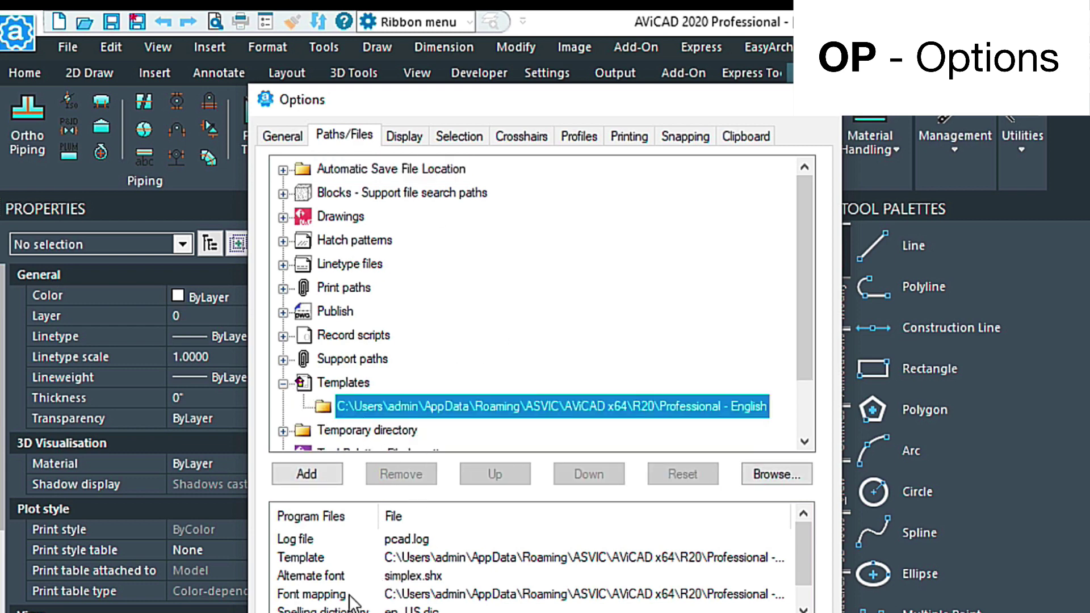
click(313, 555)
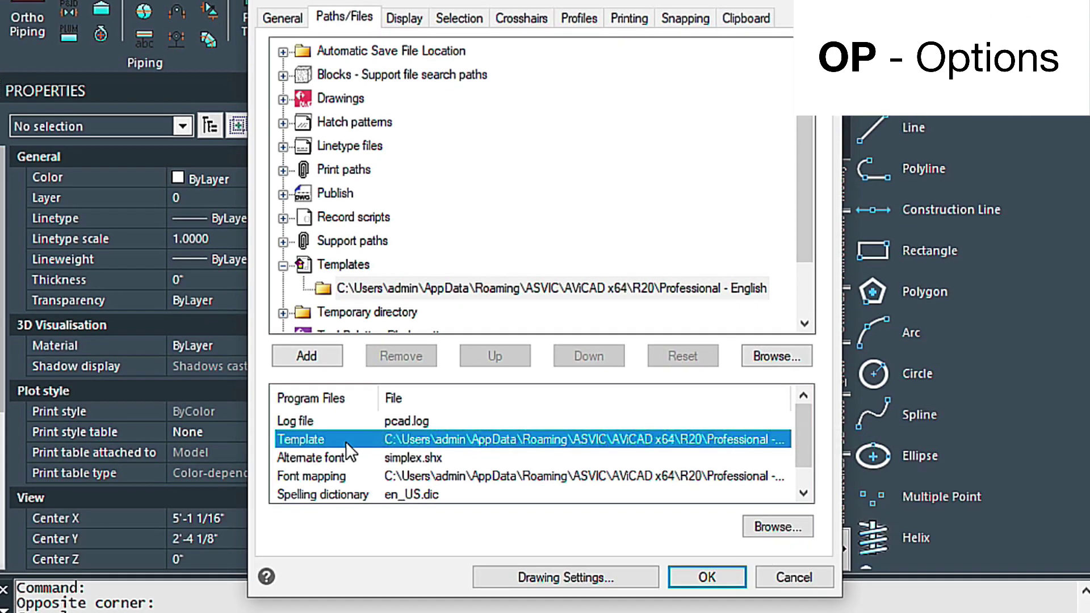
click(767, 524)
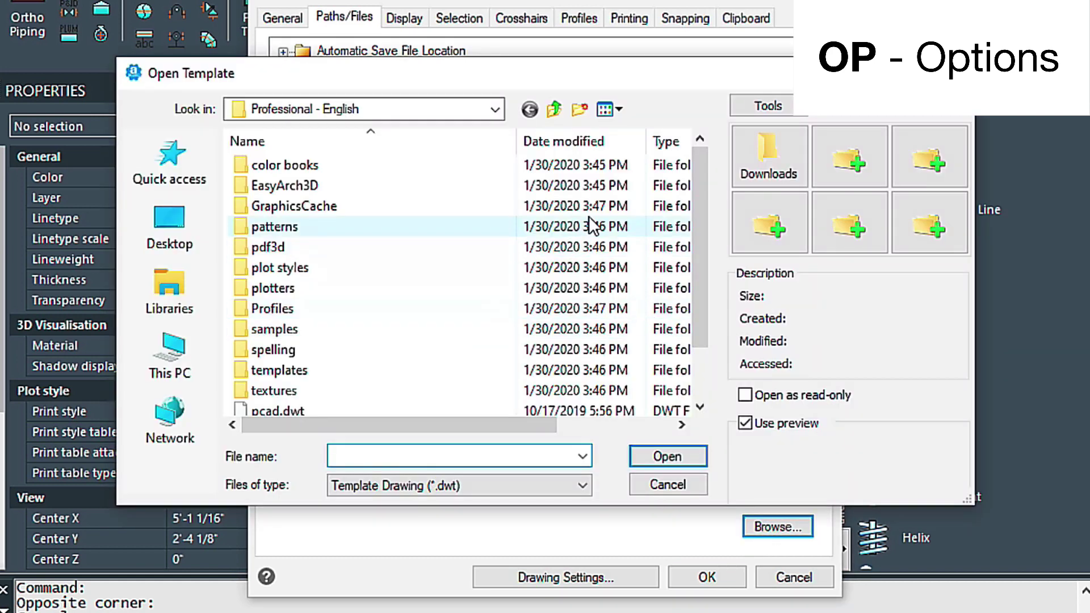
scroll(692, 227, down, 3)
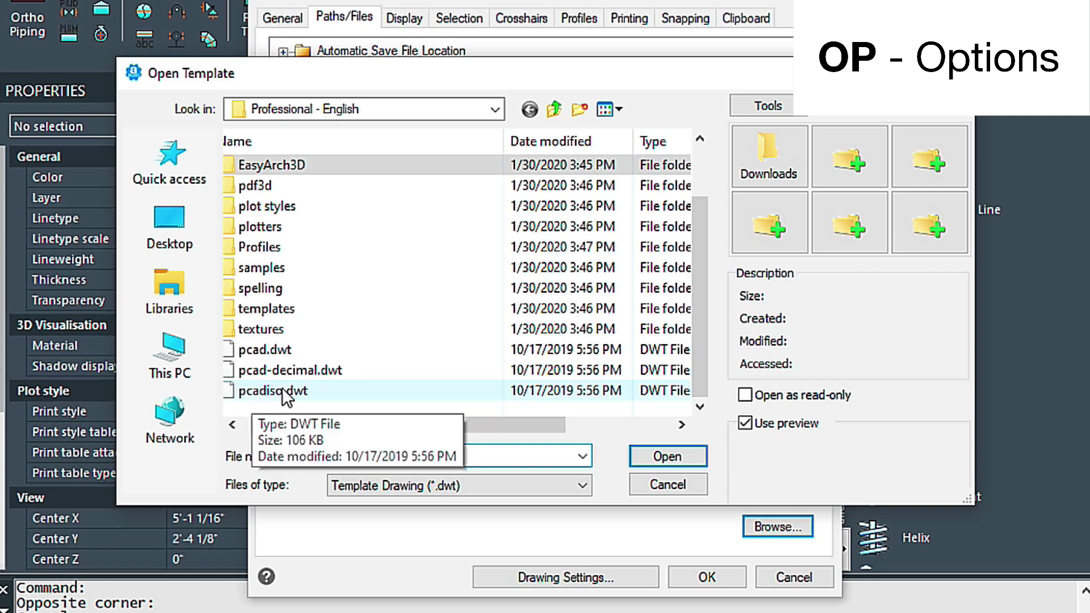
click(953, 72)
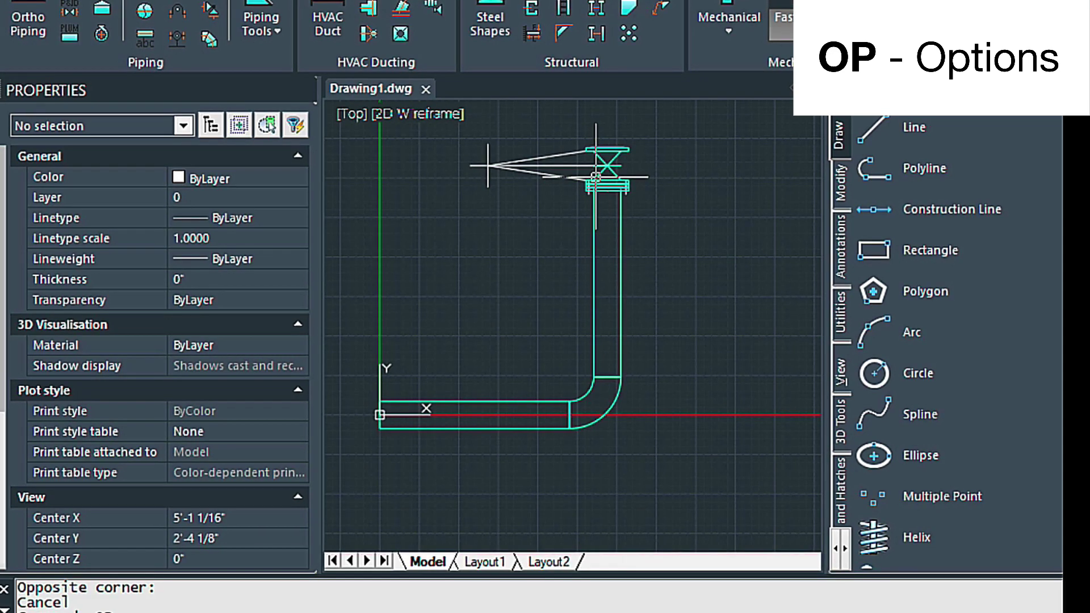
Step: Open the Drawing Settings and view the Dynamic Input settings
text(d)
key(Return)
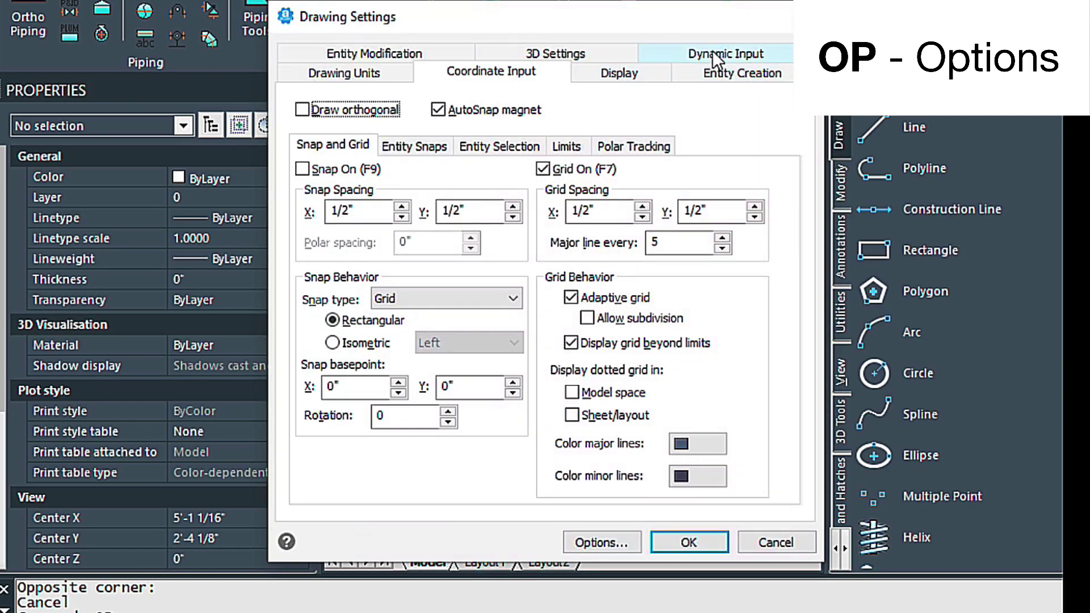
click(734, 54)
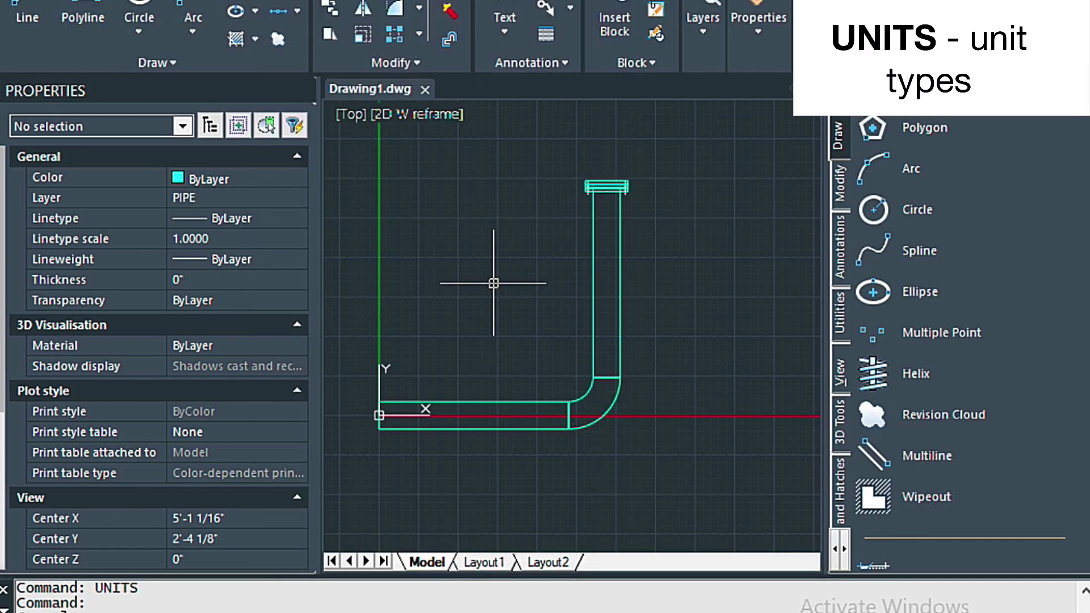
Step: Cancel the active command and open the drawing unit settings with the UNITS command
key(Escape)
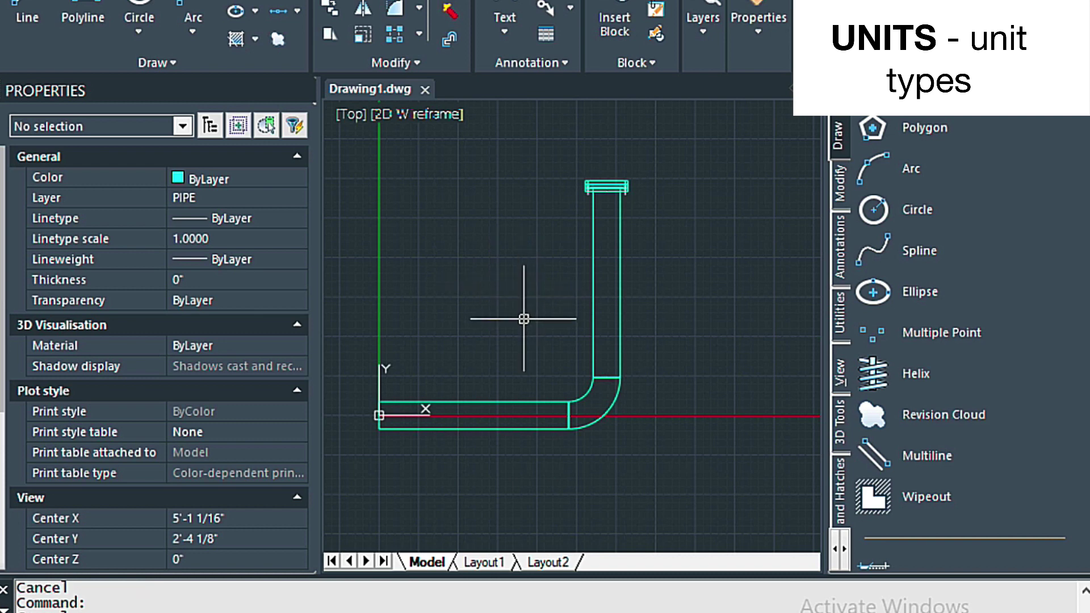
text(UNITS)
key(Return)
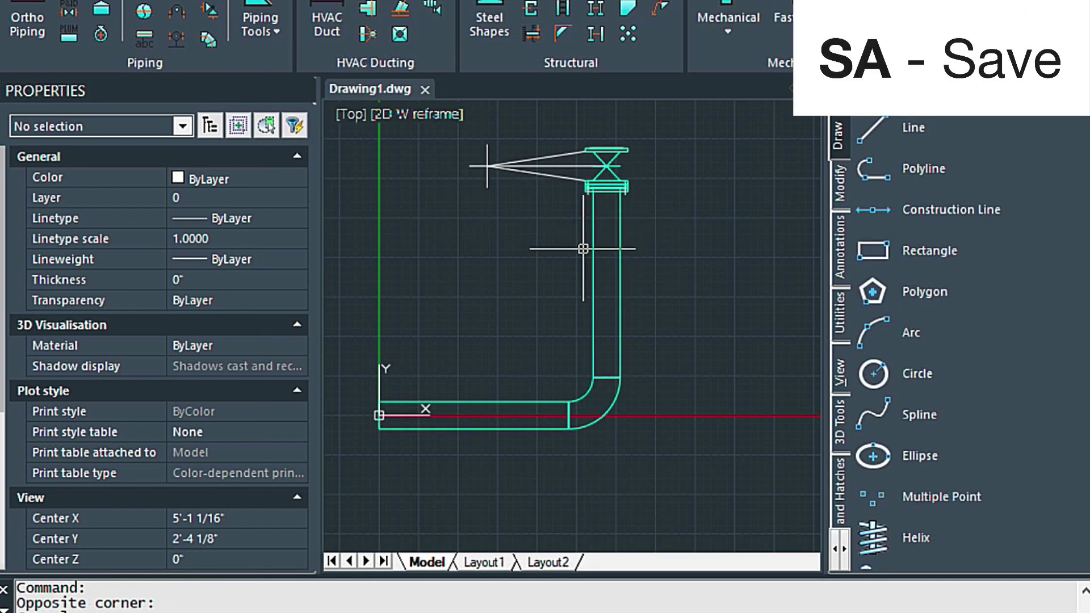
Step: Save the drawing as Drawing1 in AutoCAD 2018 (*.dwg) format in the Documents folder
text(SA)
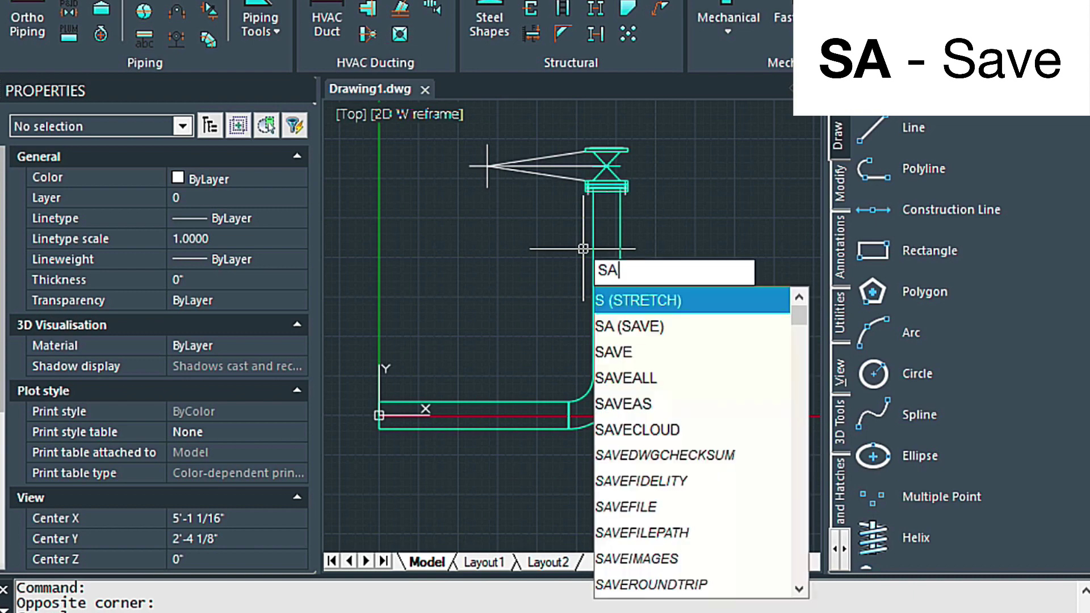
key(Return)
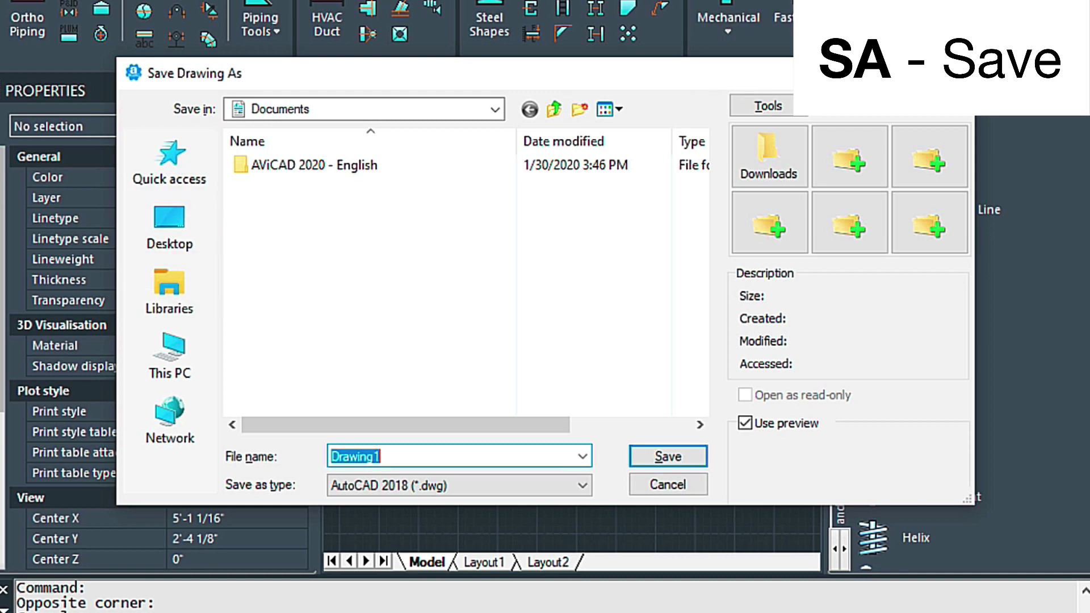
key(Return)
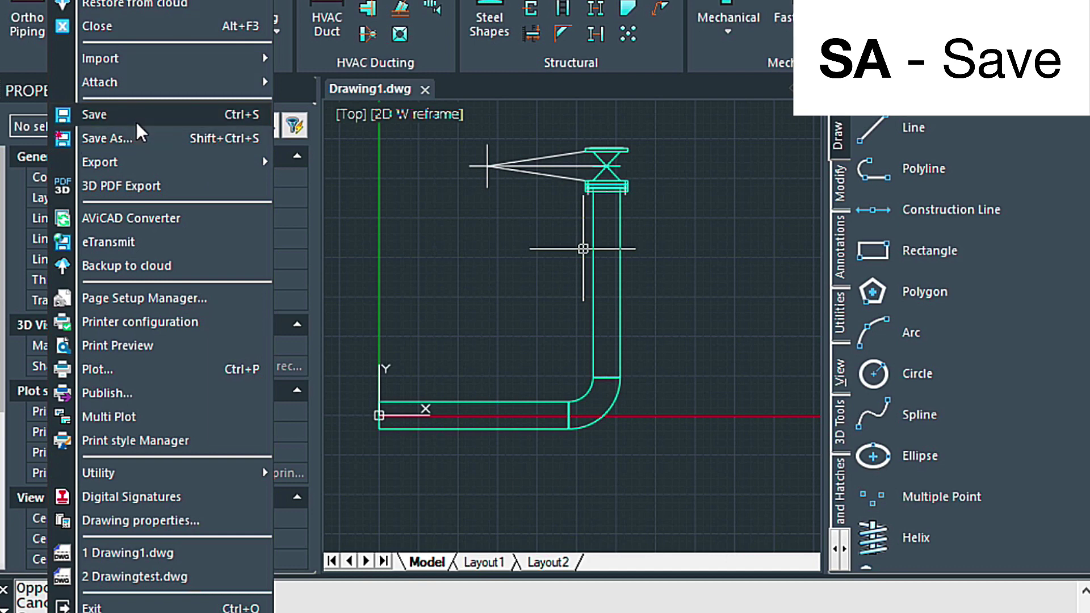
click(209, 113)
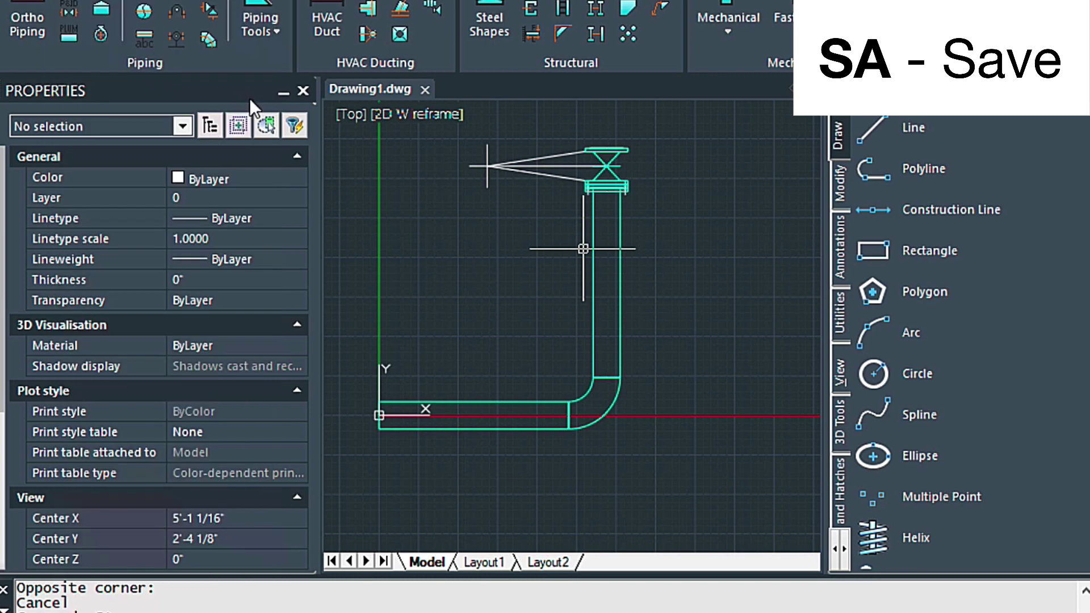
Step: Close the Properties bar and bring it back with the Properties command (PR)
click(302, 90)
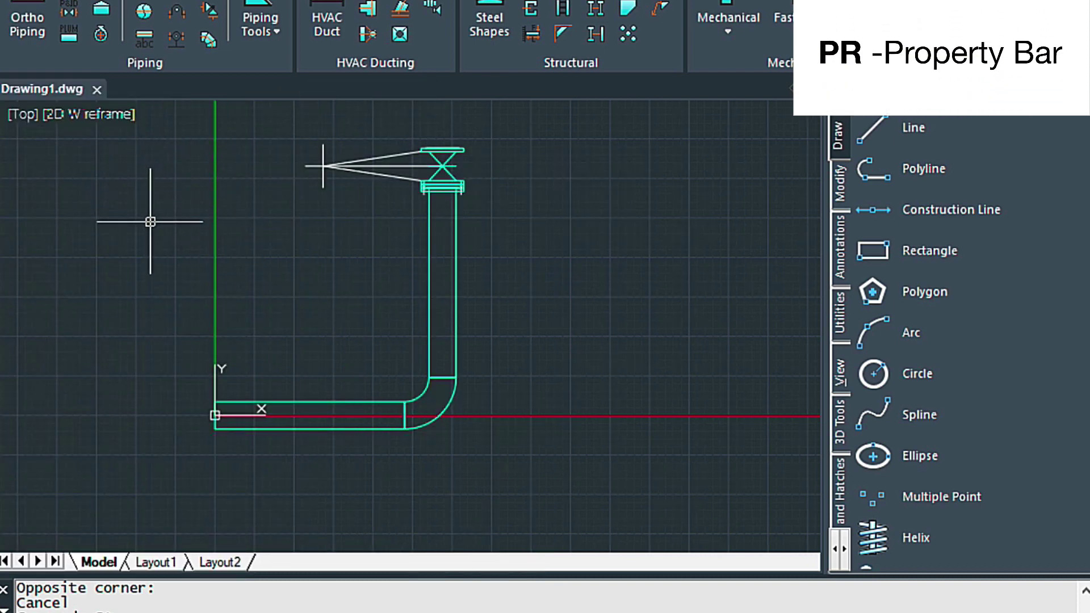
text(PR)
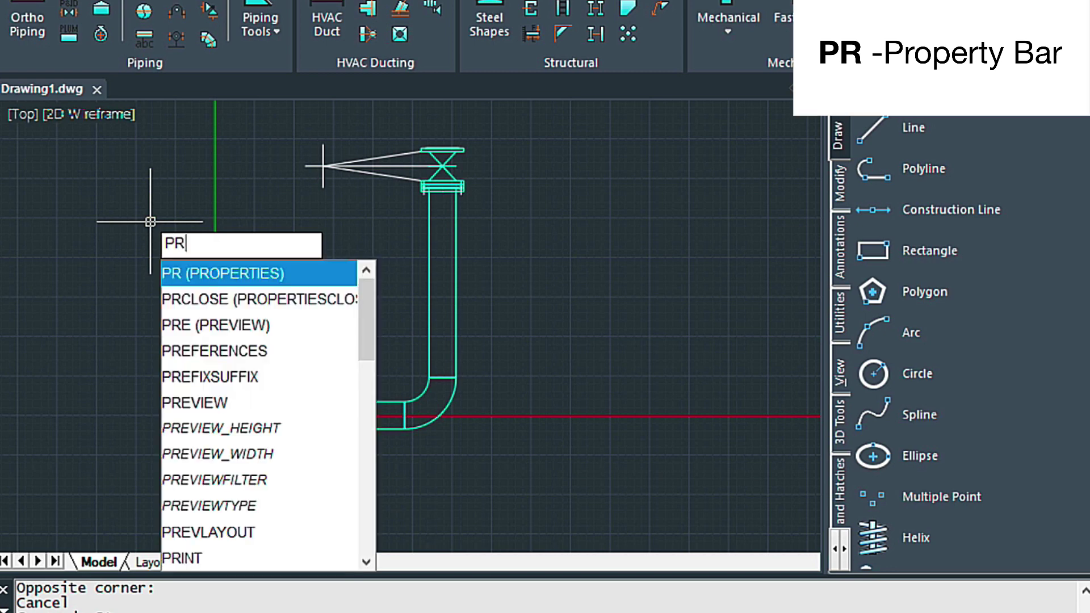
key(Return)
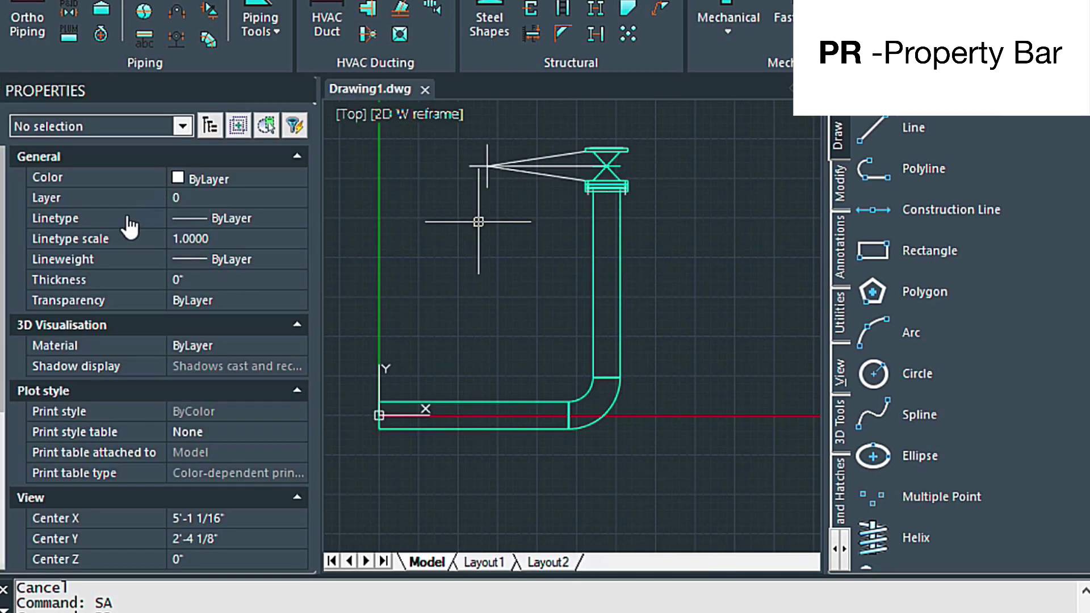
scroll(165, 585, down, 1)
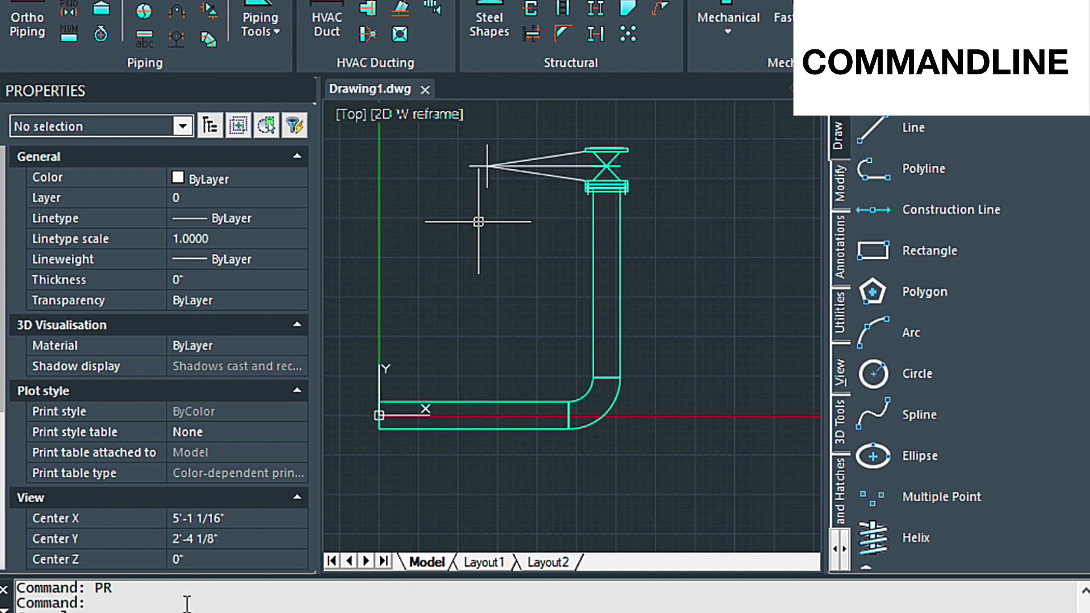
Step: Run the COMMANDLINE command to view the command bar placement options, and cancel without choosing one
text(COMMA)
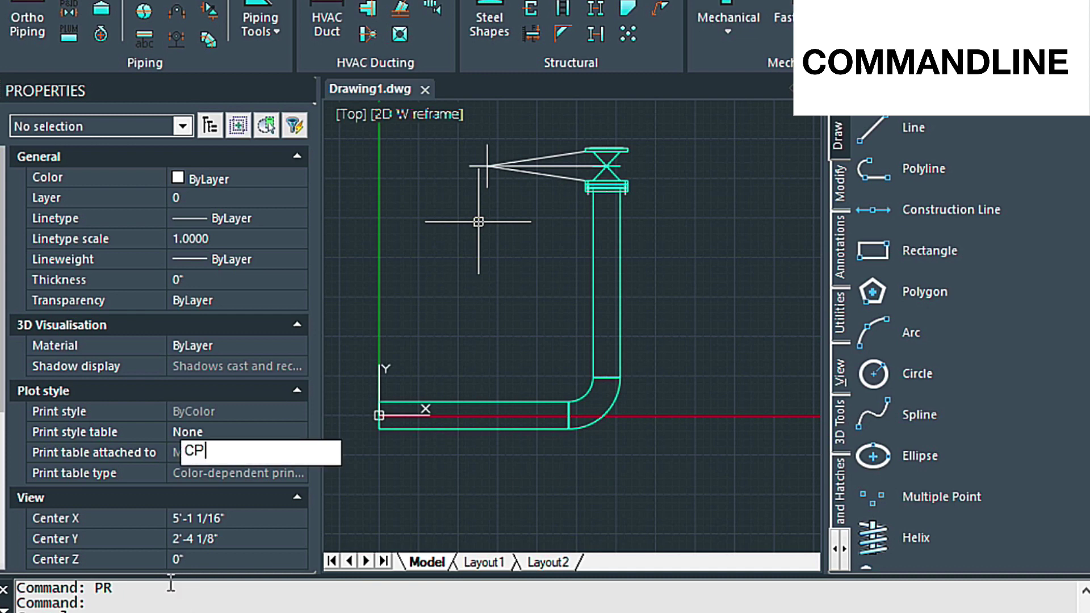
text(NDLINE)
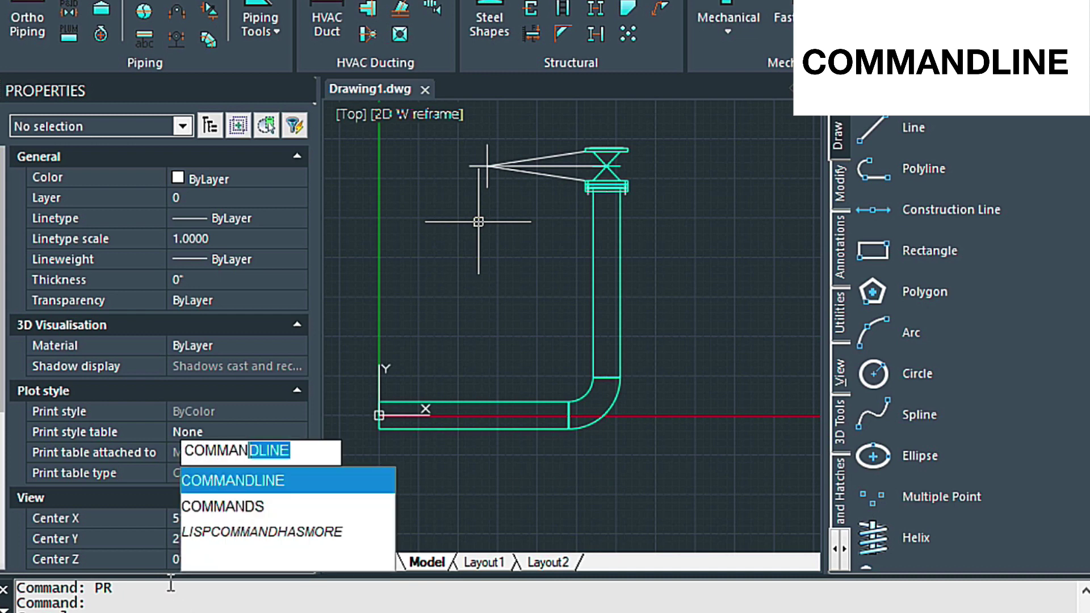
key(Return)
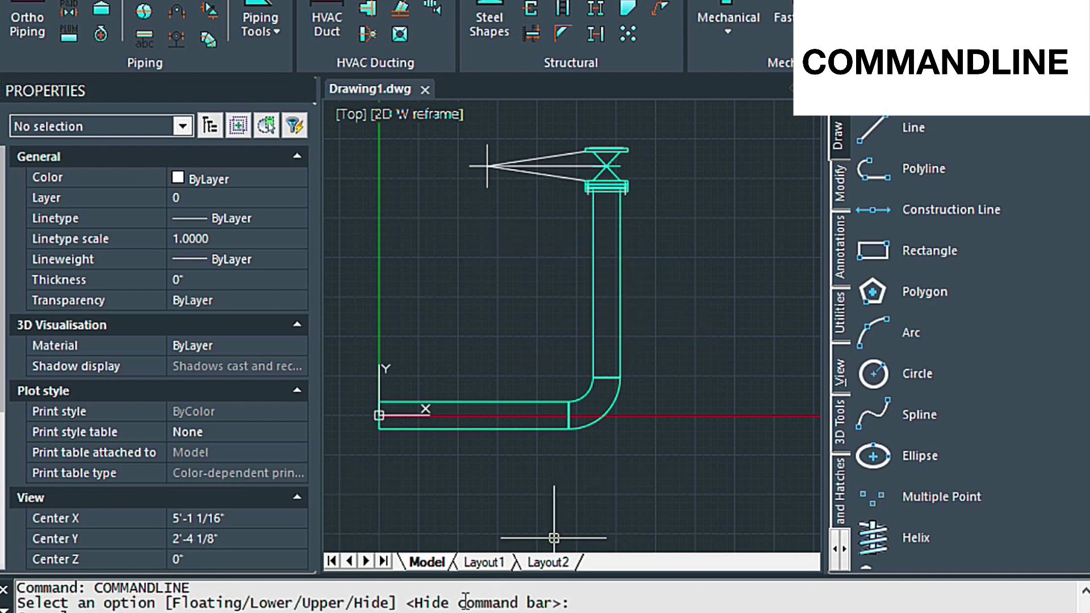
key(Escape)
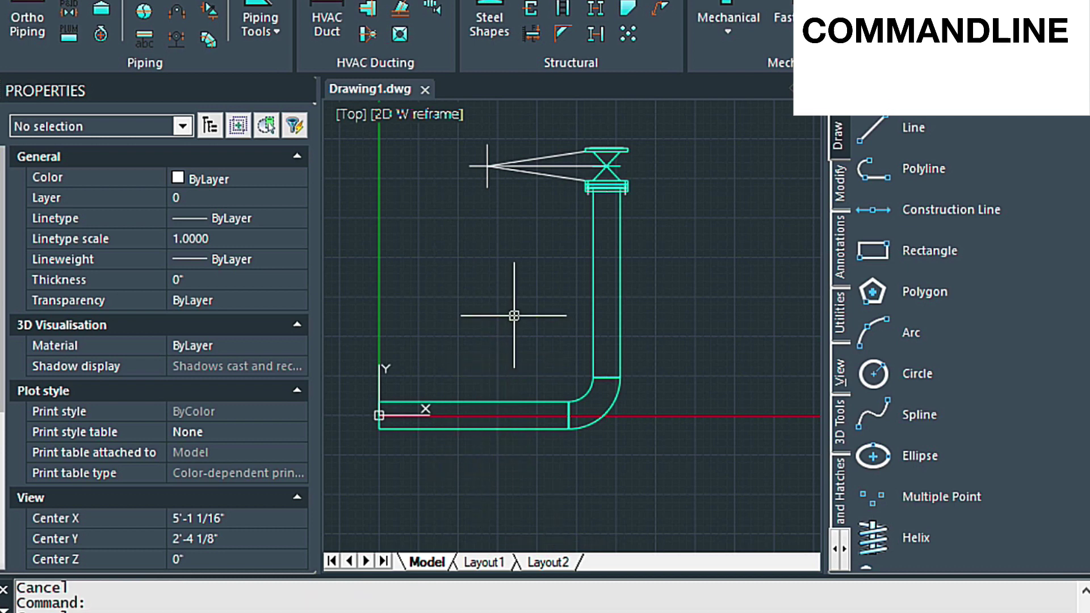
Step: Draw a horizontal line 2' long from the origin away from the pipe with Ortho mode turned on
text(L)
key(Return)
click(558, 363)
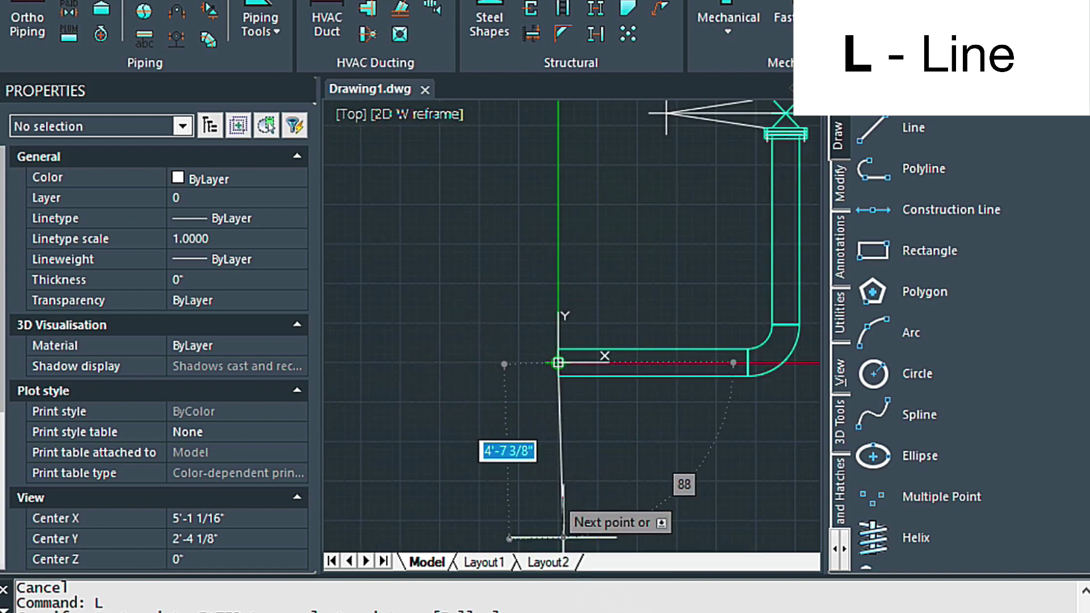
key(F8)
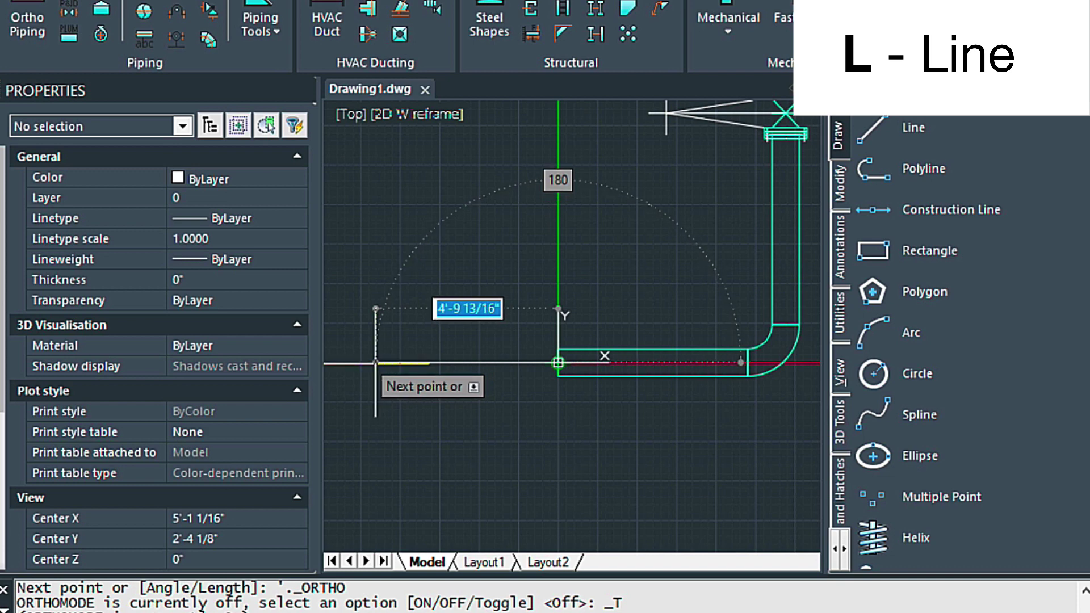
text(2)
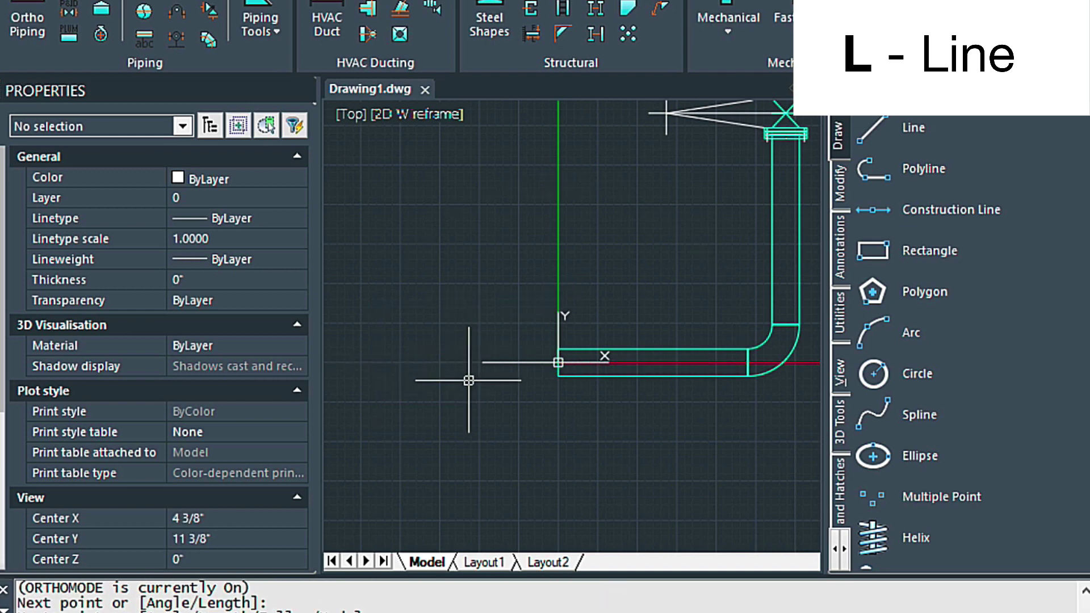
key(Escape)
Step: Draw a rectangle about 4'-2" wide and 4'-9" high above the new line, beside the Y axis
text(rec)
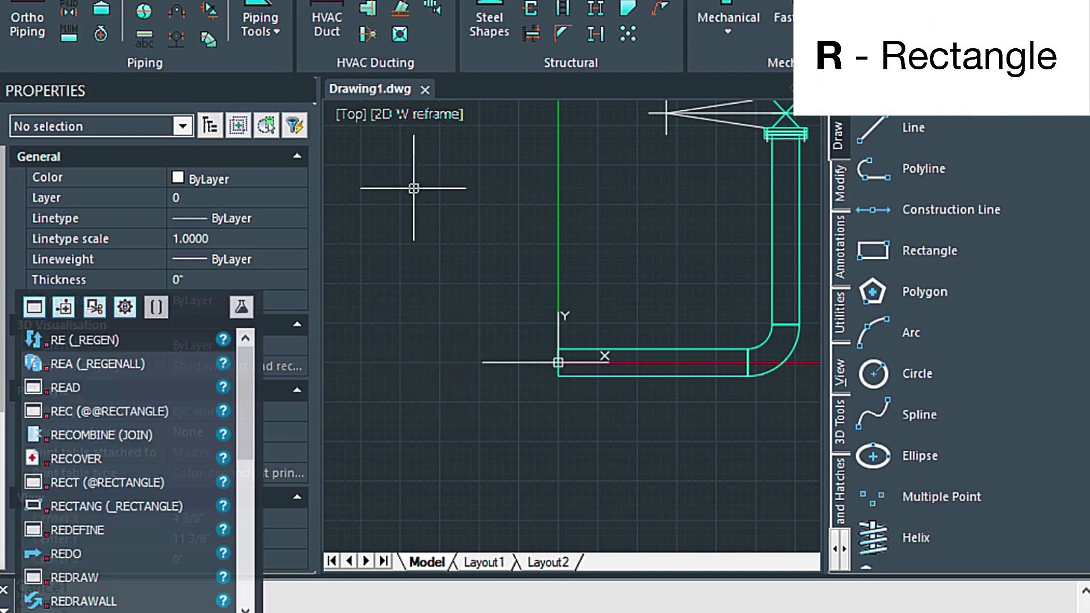
key(Return)
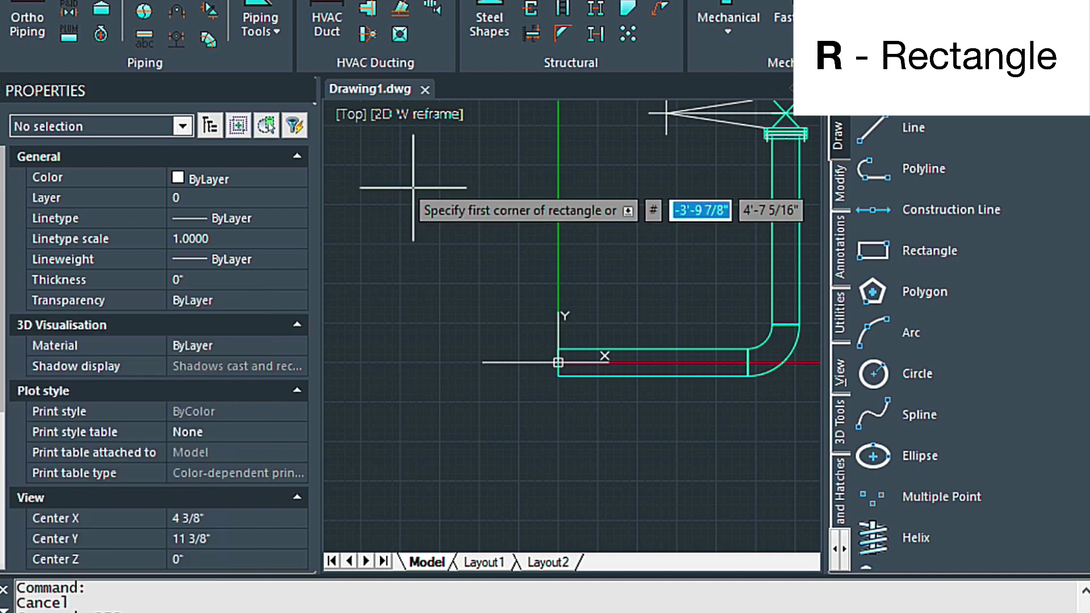
click(377, 146)
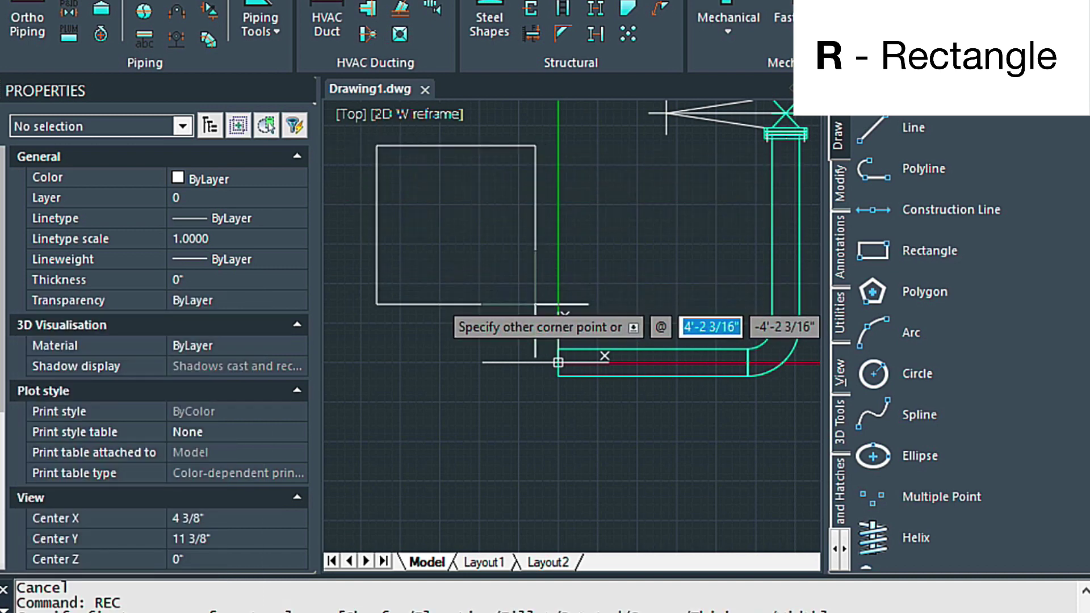
click(533, 327)
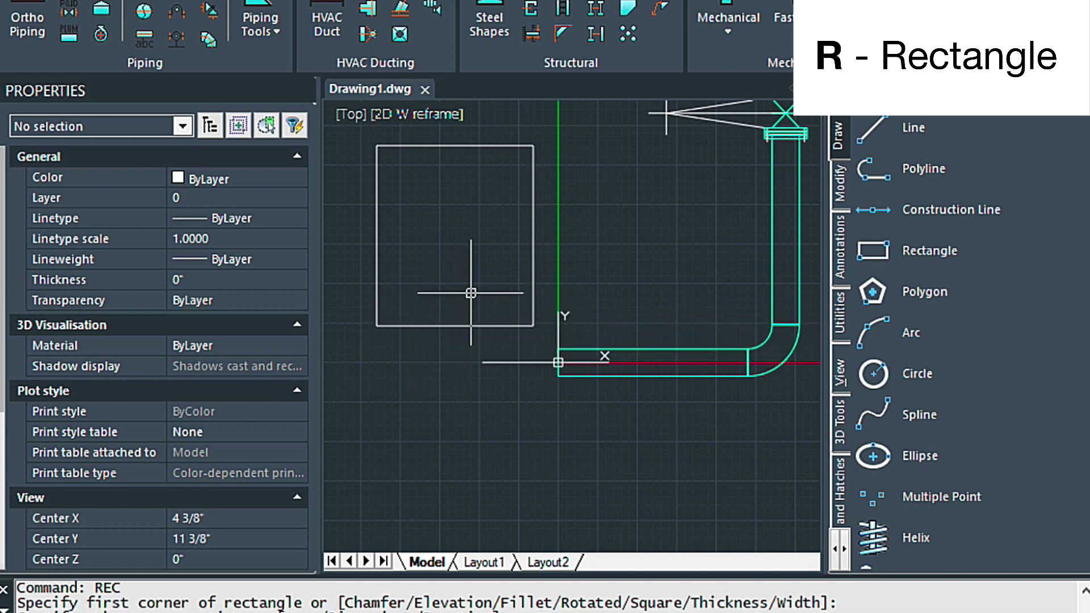
Step: Shorten the rectangle by stretching the midpoint grip of its lower edge upward
click(531, 227)
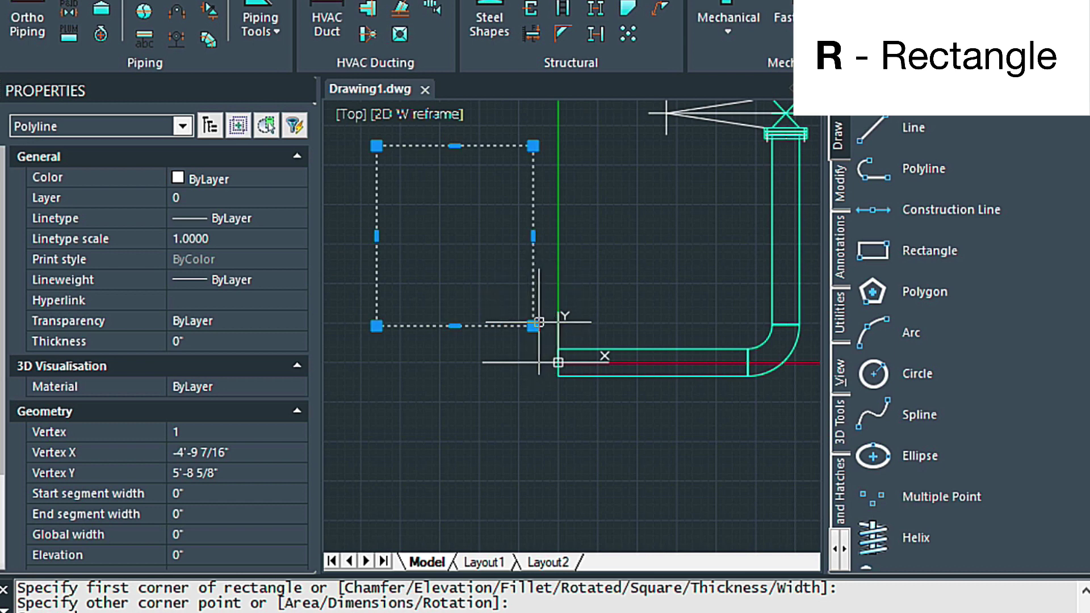
mouse_move(532, 329)
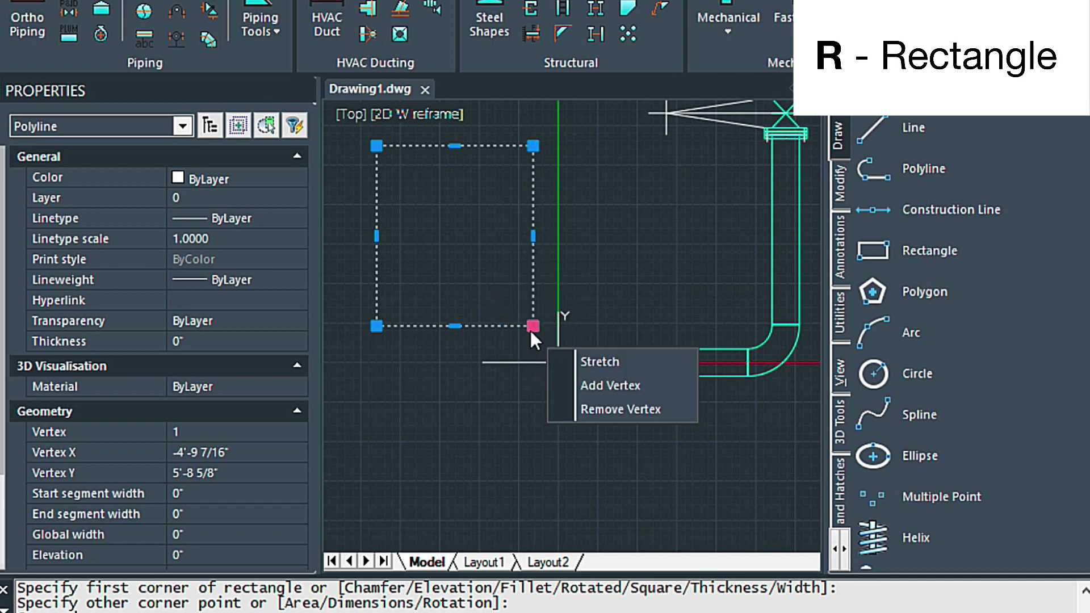
click(455, 326)
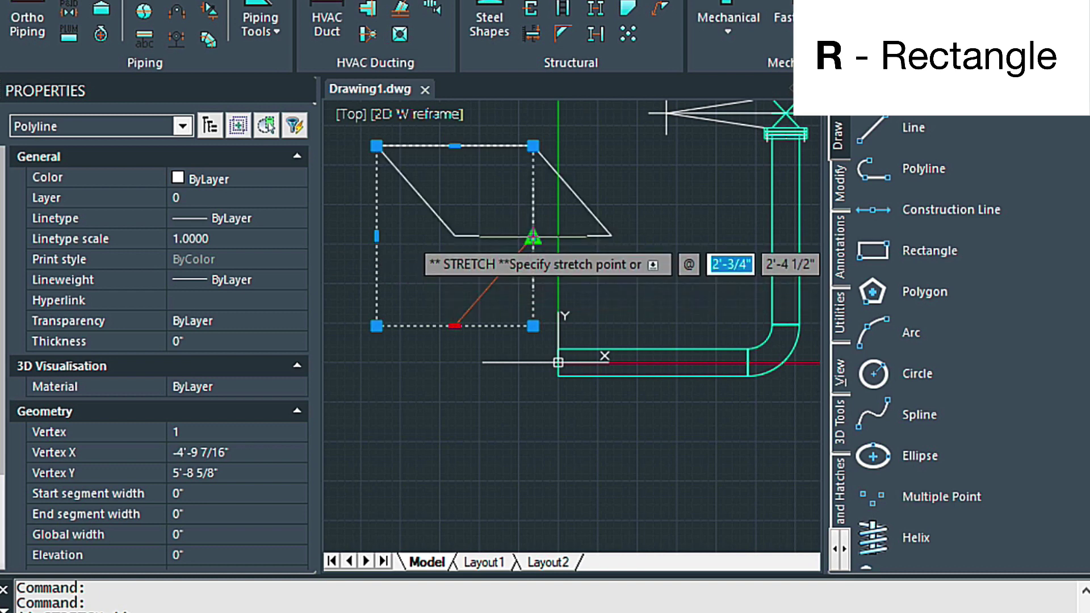
click(468, 279)
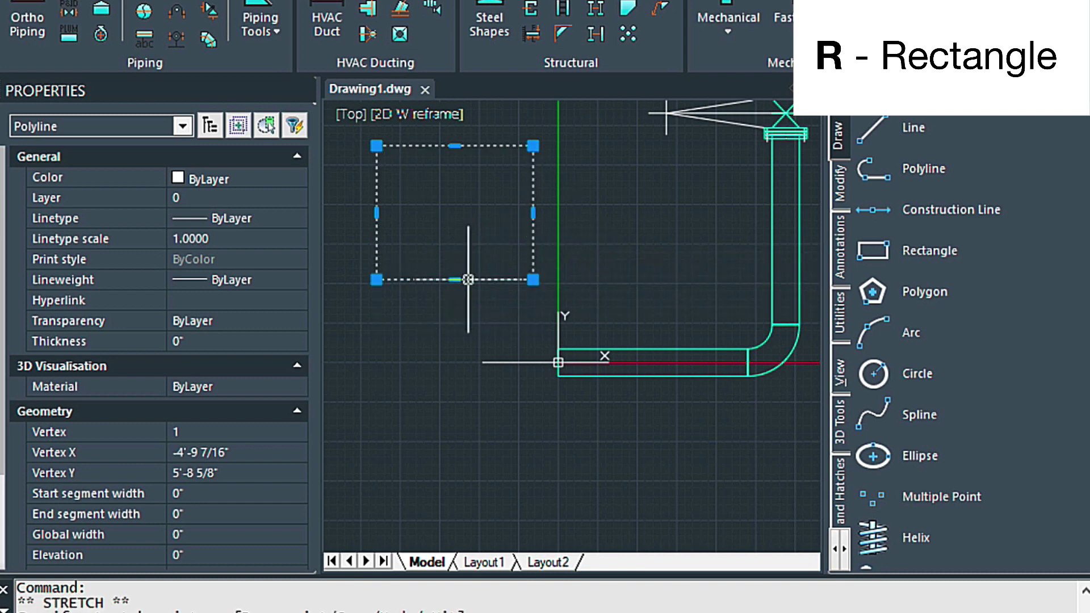
Step: Try stretching the rectangle's lower-right corner grip toward the midpoint of its lower edge
click(533, 280)
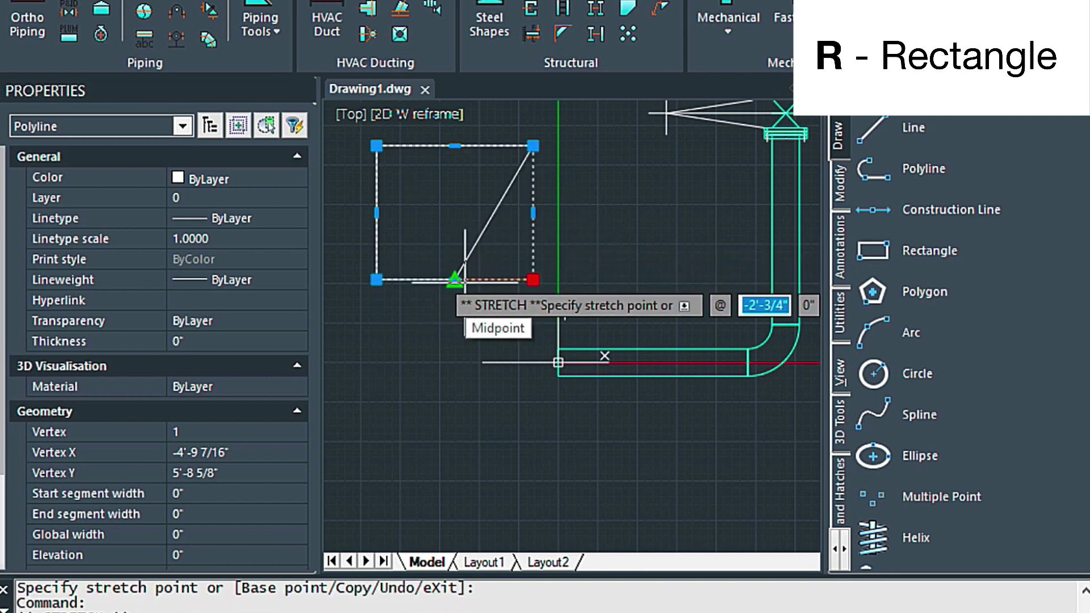
click(533, 280)
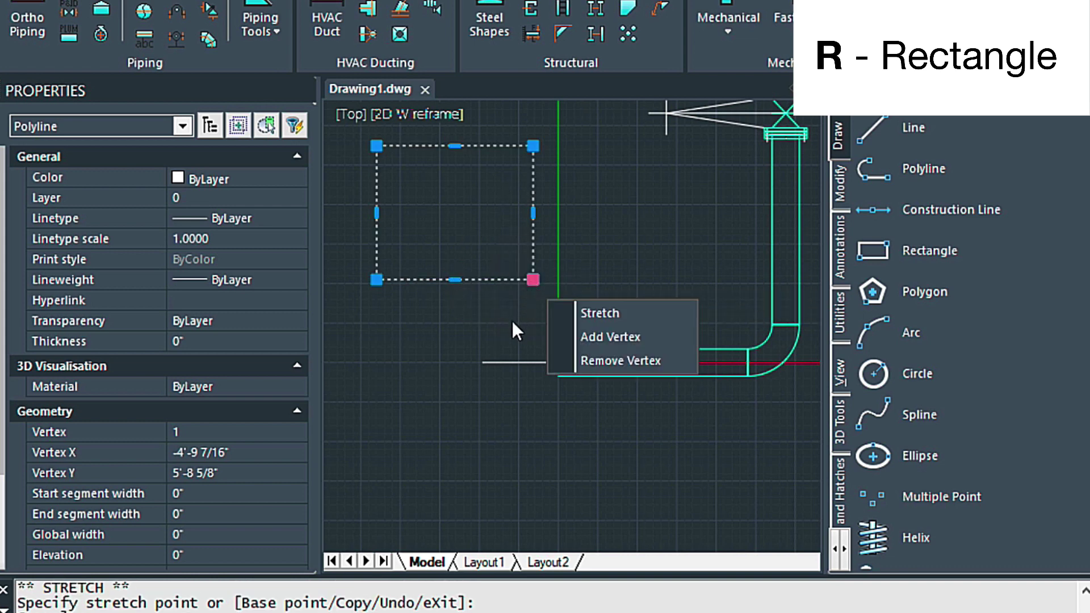
key(Escape)
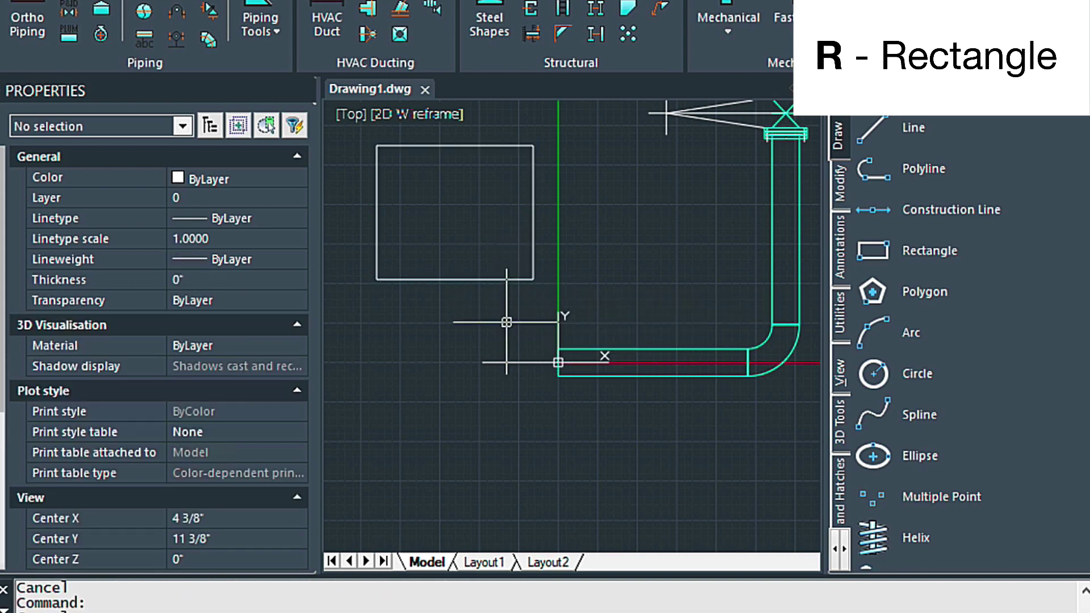
Step: Cycle the rectangle's lower-right corner grip through the Move, Rotate, Scale and Mirror modes back to Stretch, and cancel
click(534, 269)
click(532, 280)
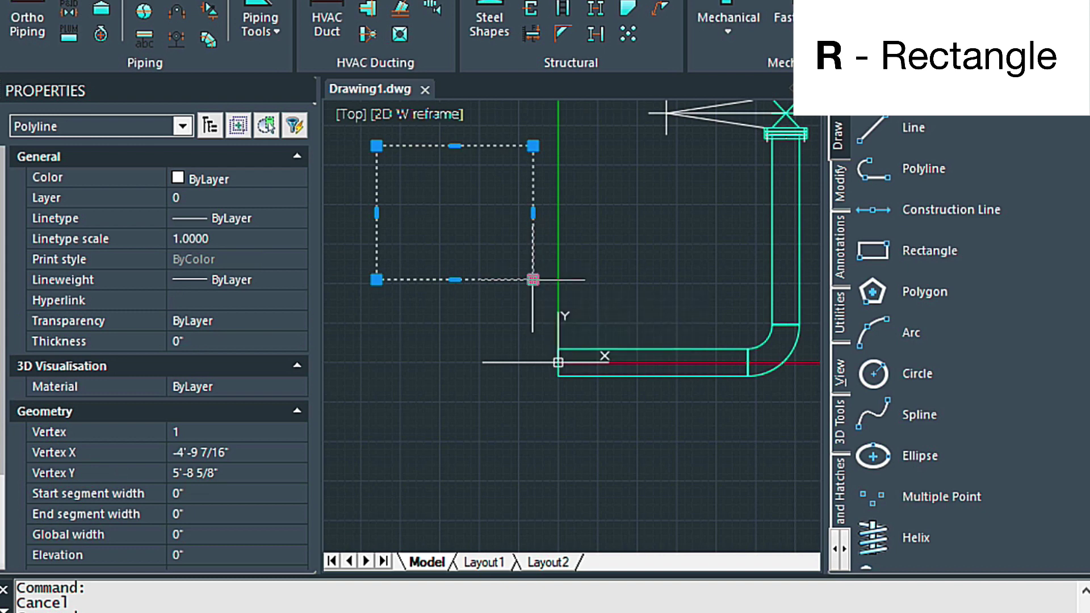
click(533, 280)
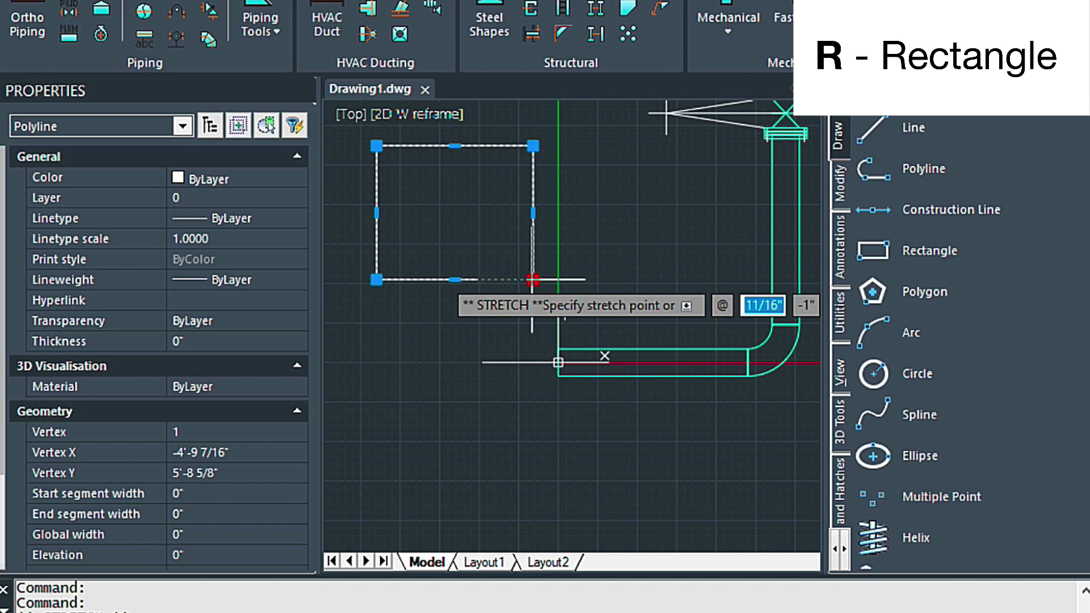
key(space)
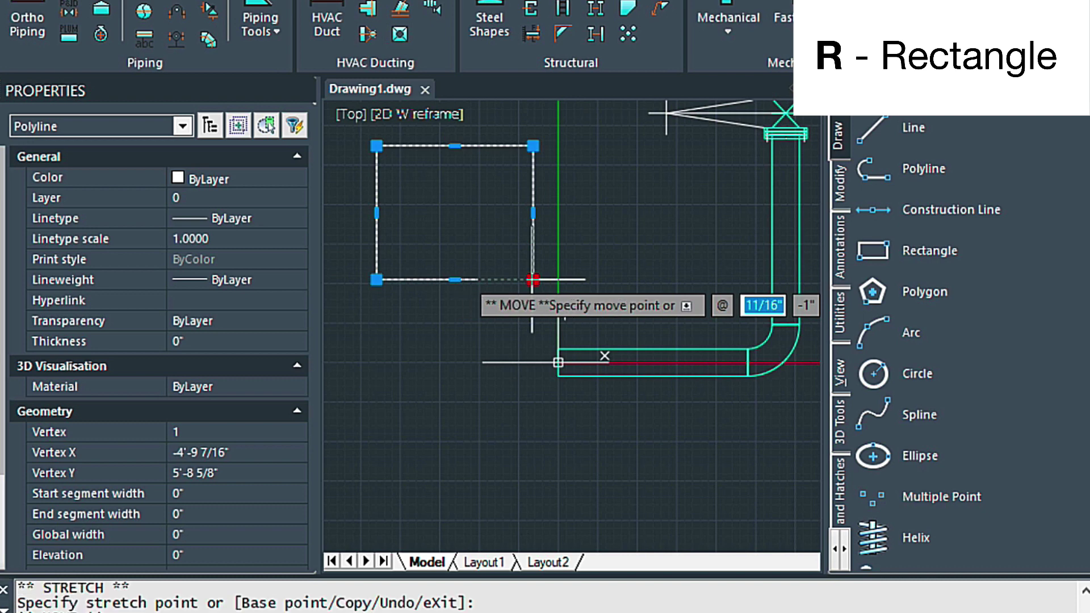
key(space)
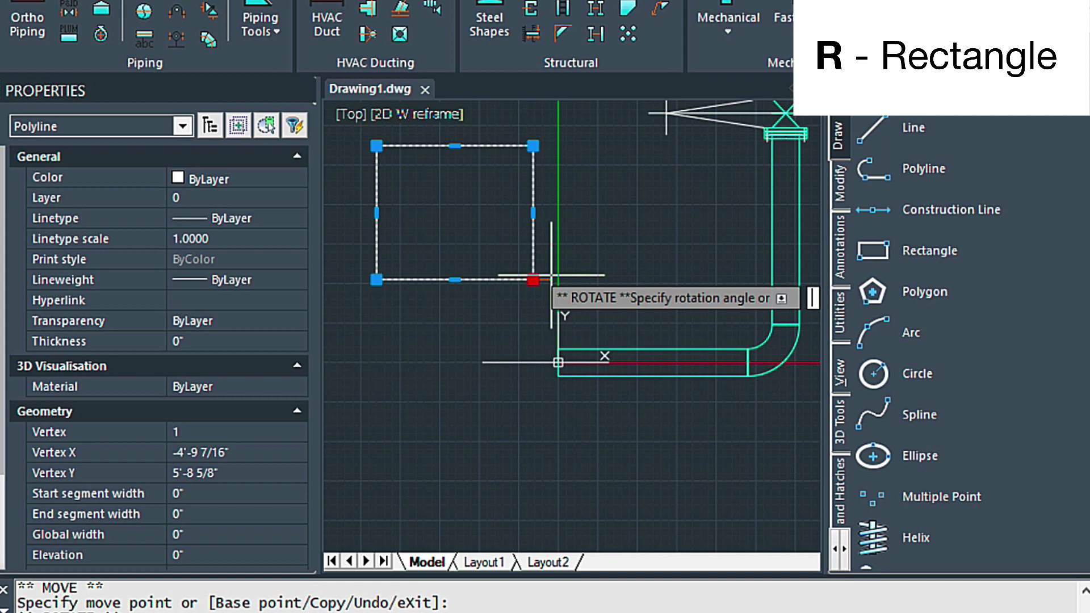
key(space)
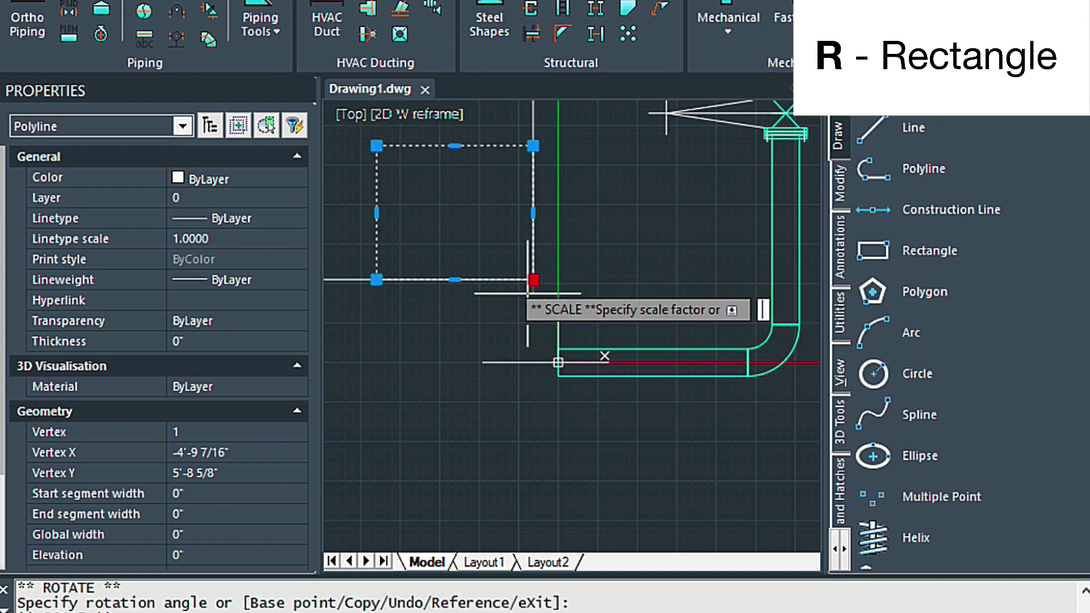
key(space)
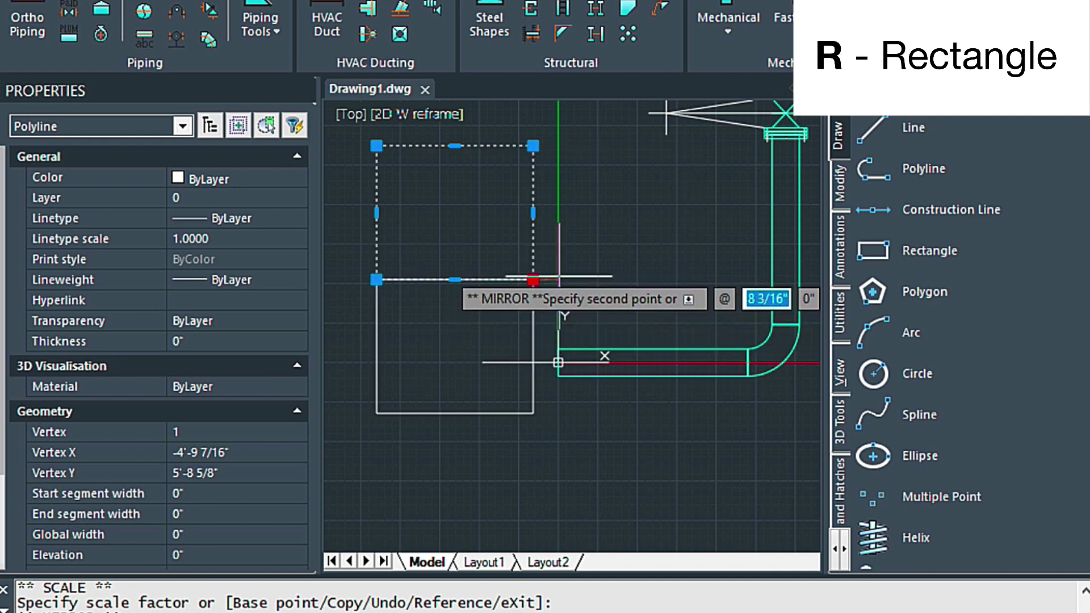
key(space)
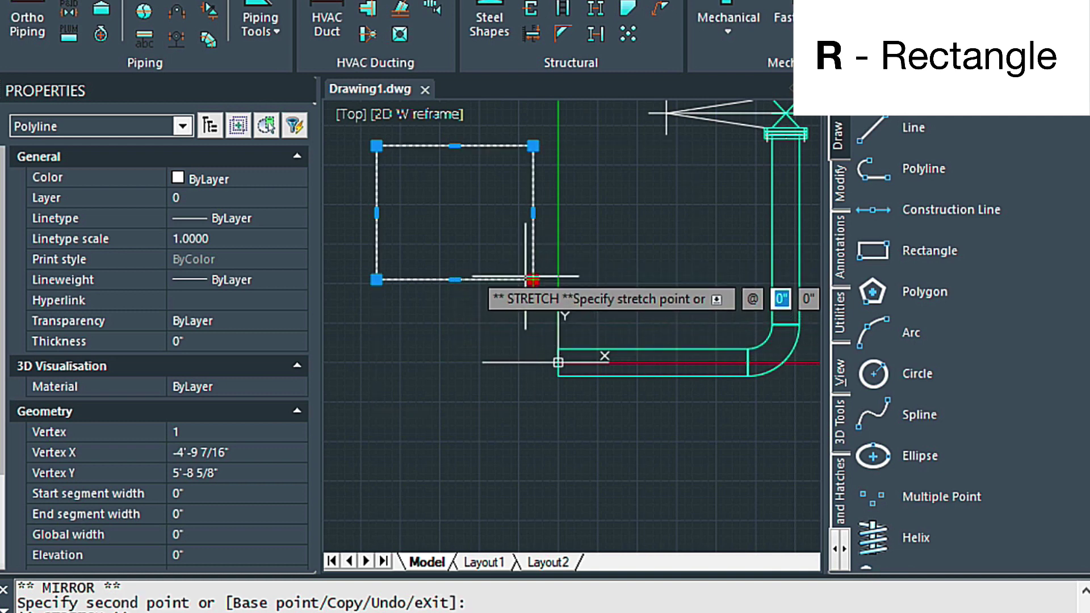
key(Escape)
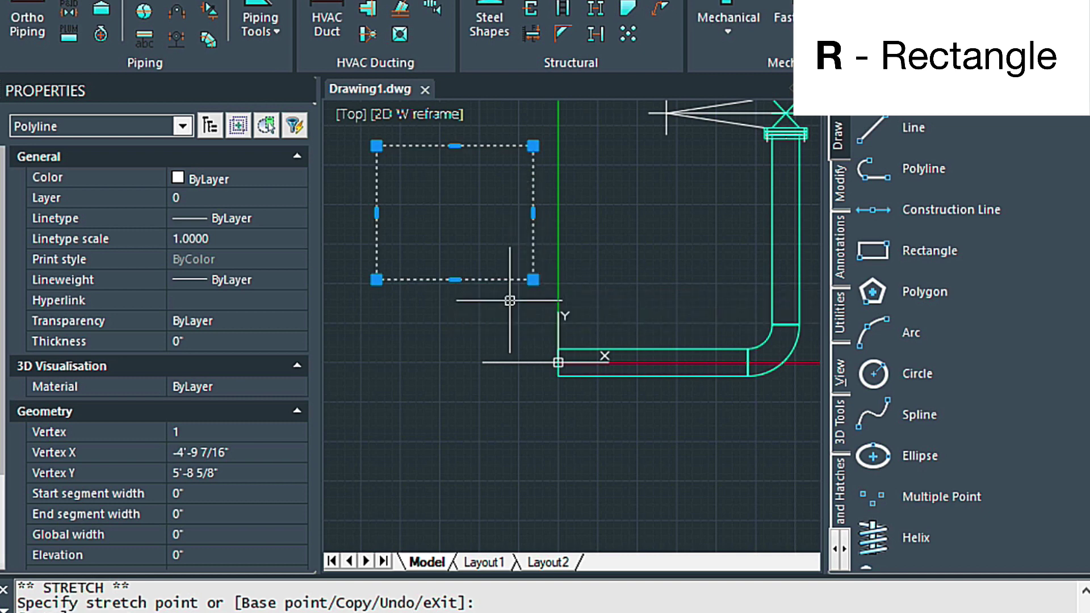
key(Escape)
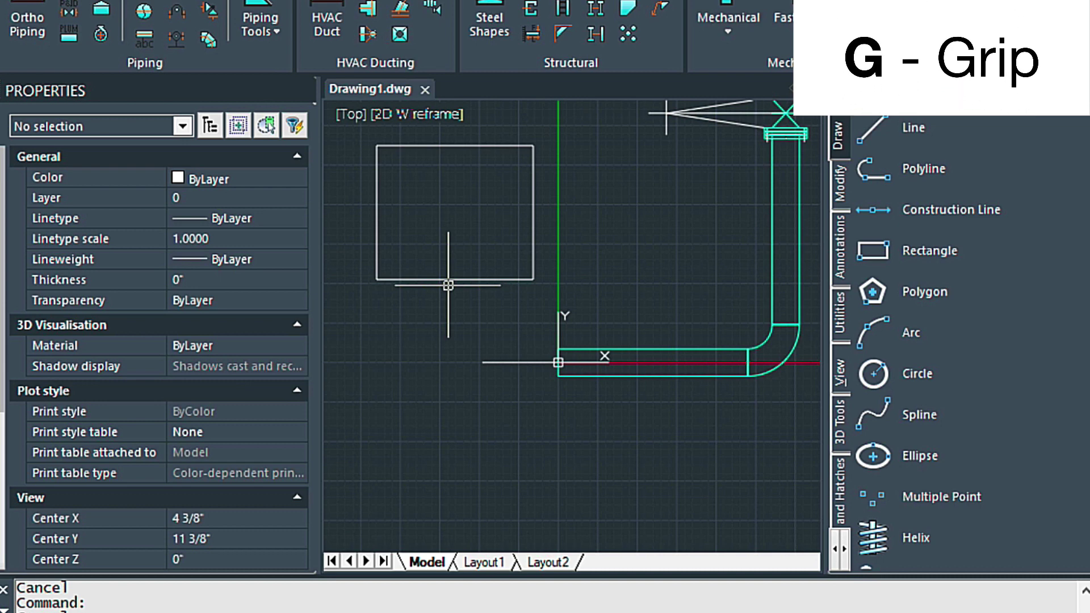
Step: Try the Stretch command on the rectangle's lower edge with a crossing selection, using the edge's midpoint as base point
text(s)
key(Return)
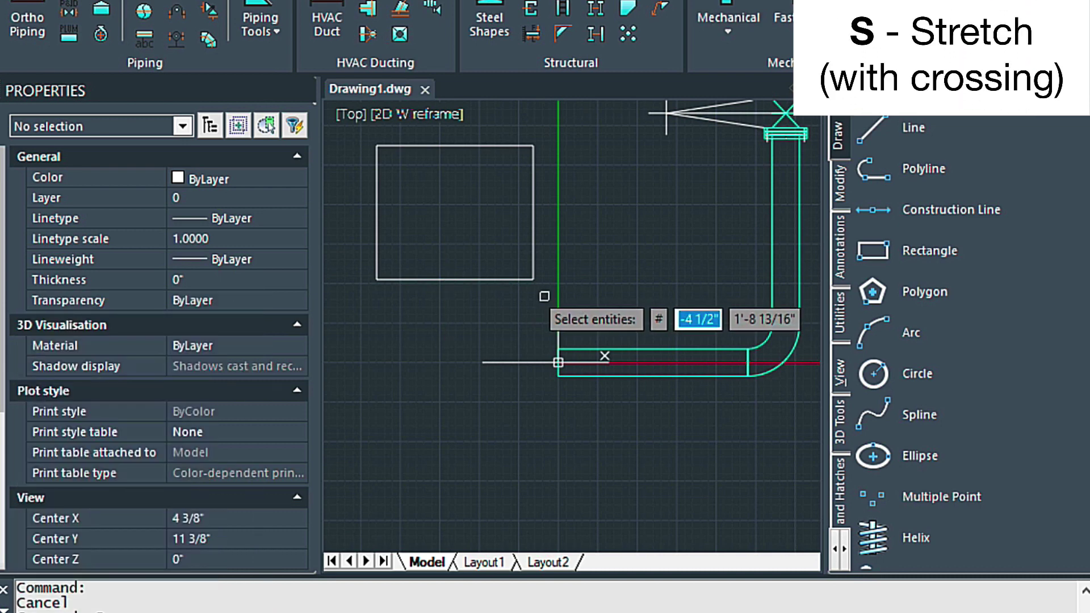
click(559, 341)
click(359, 249)
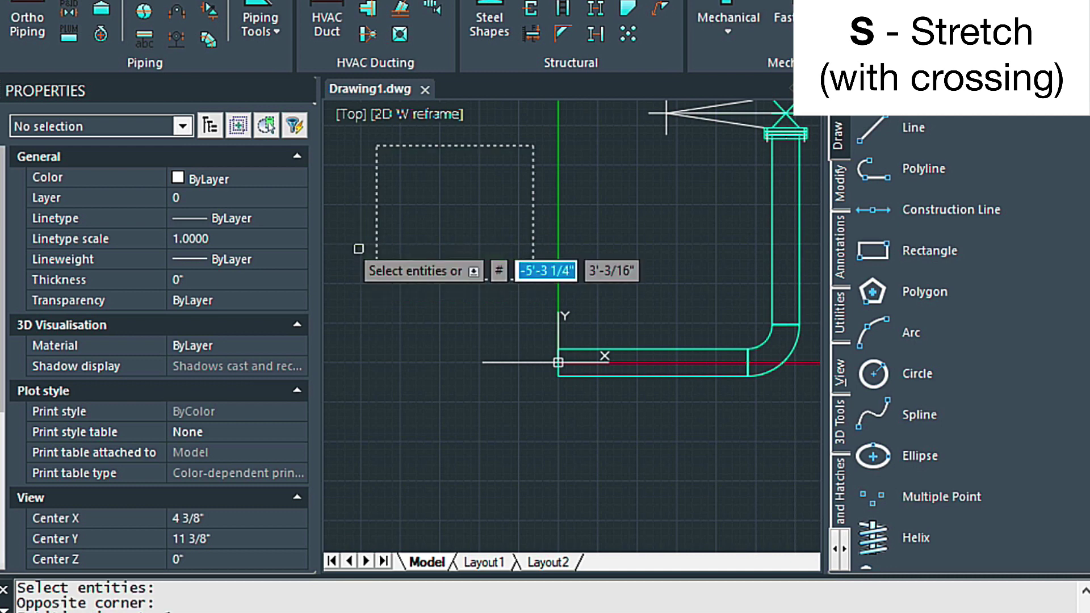
key(Return)
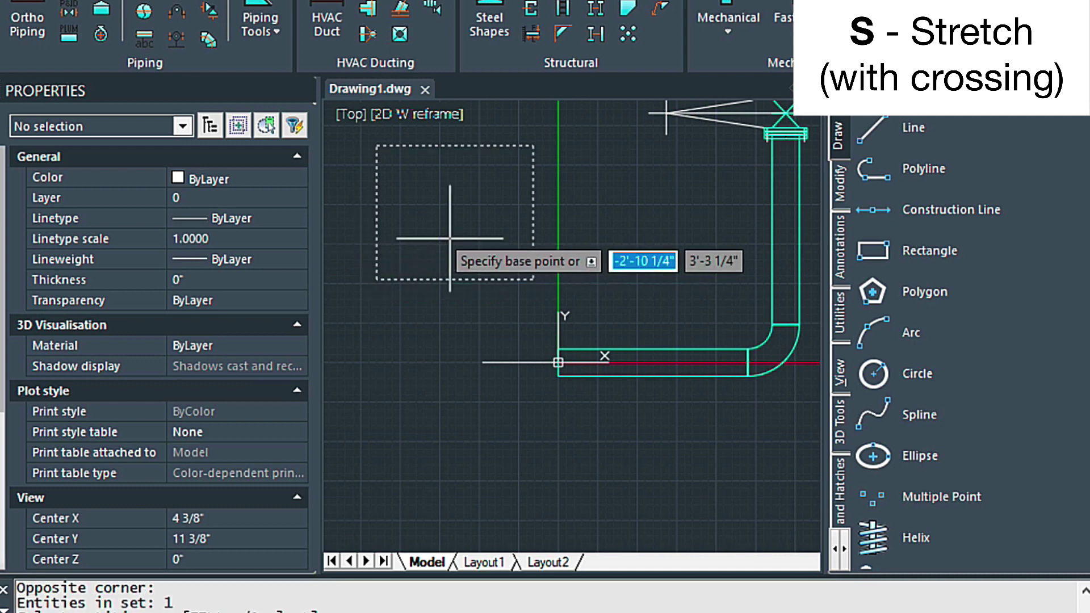
click(455, 279)
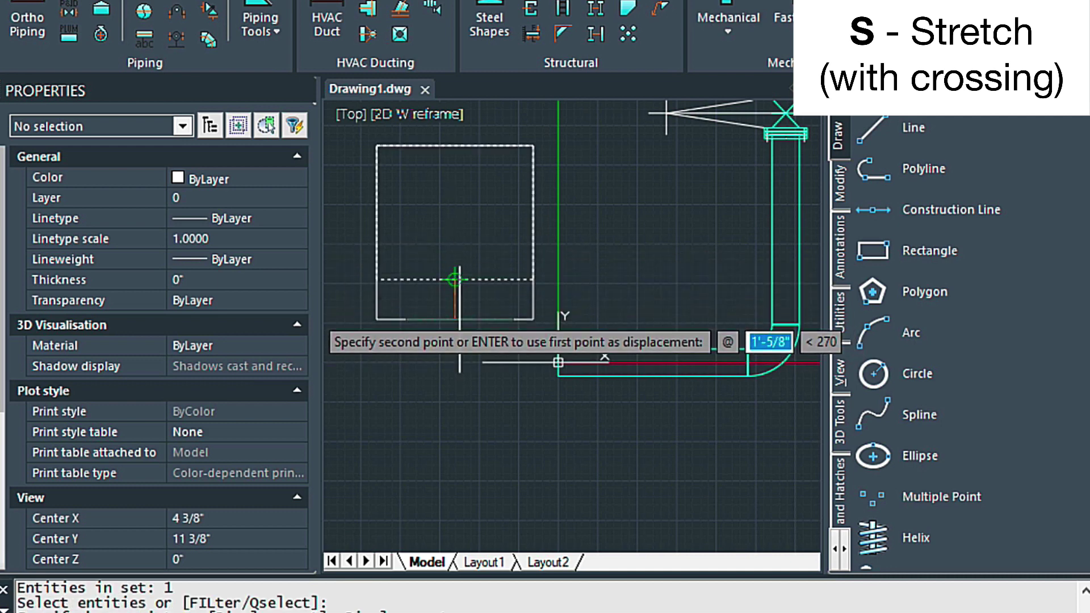
click(457, 278)
Step: Move the rectangle right by its own width, from its lower-left corner to its lower-right corner
text(m)
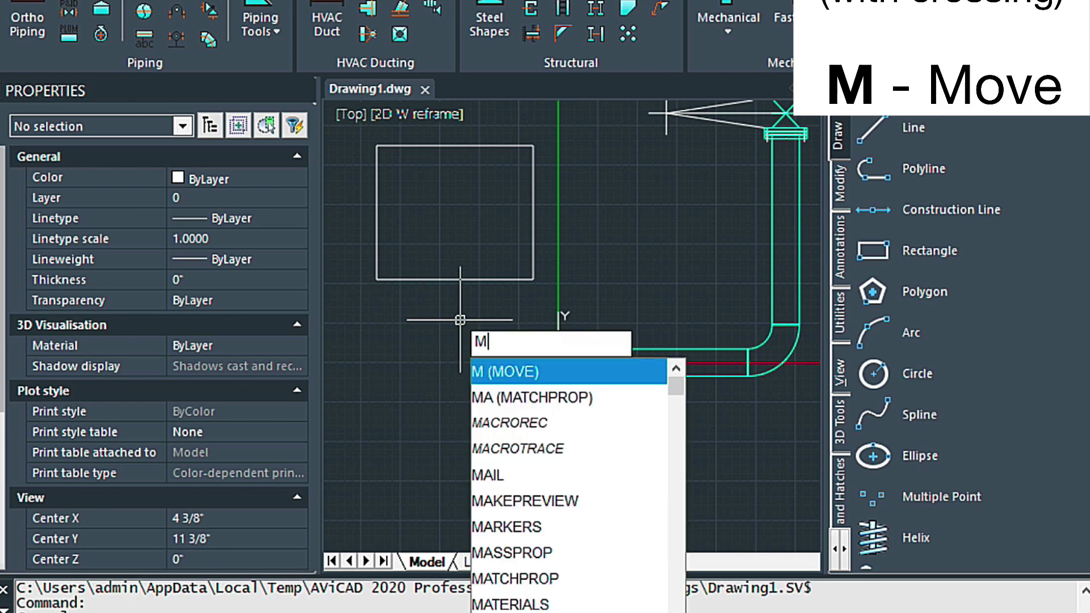
key(Return)
click(477, 280)
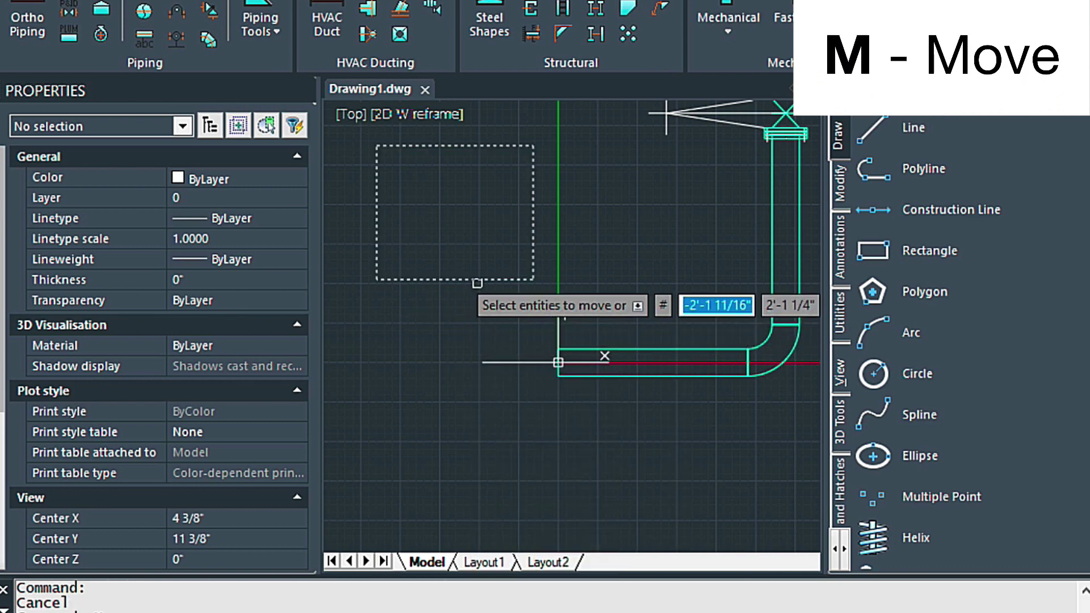
key(Return)
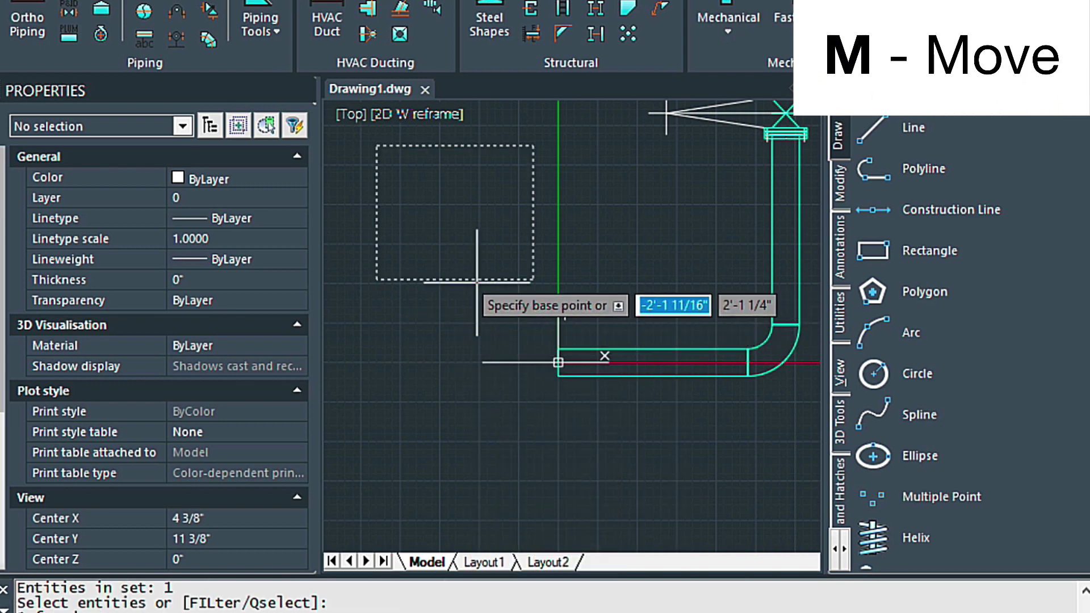
click(377, 280)
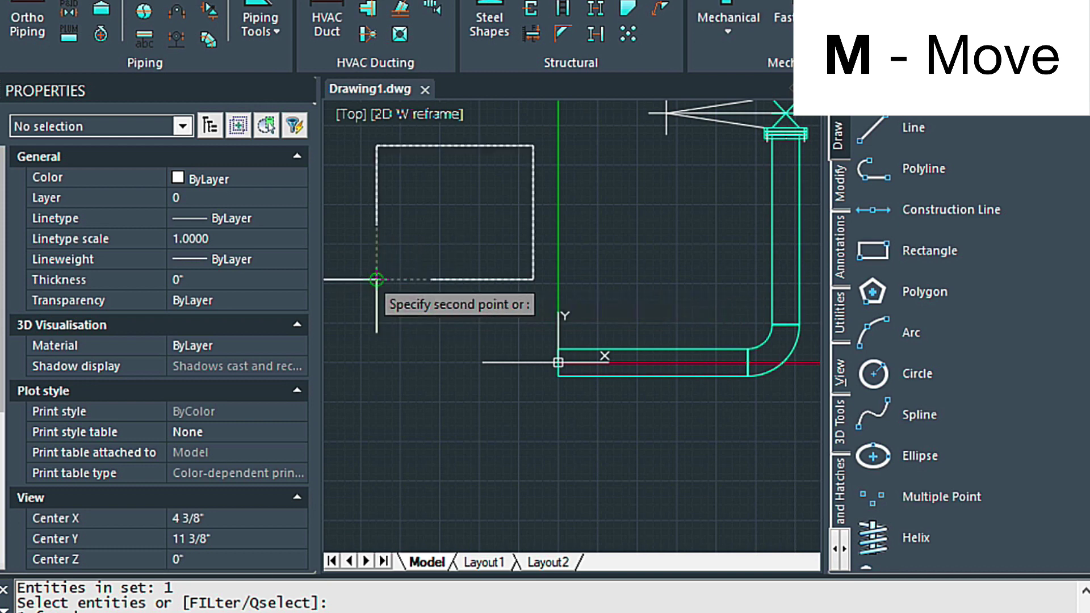
click(532, 280)
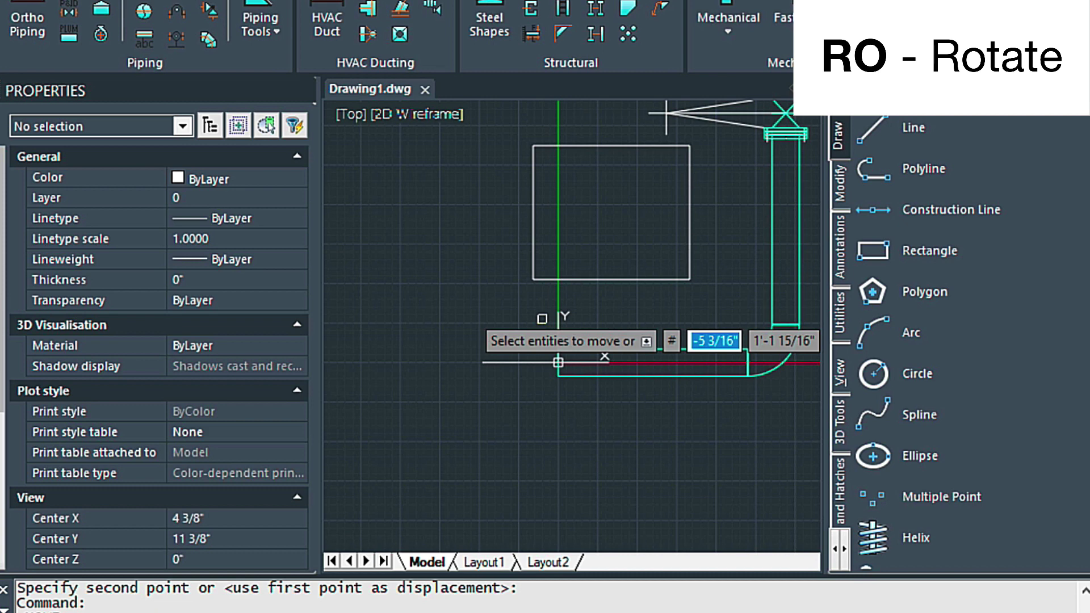
Step: Move the rectangle horizontally left by a little over half its width, using its lower-left corner as base point
click(533, 280)
key(Return)
click(533, 280)
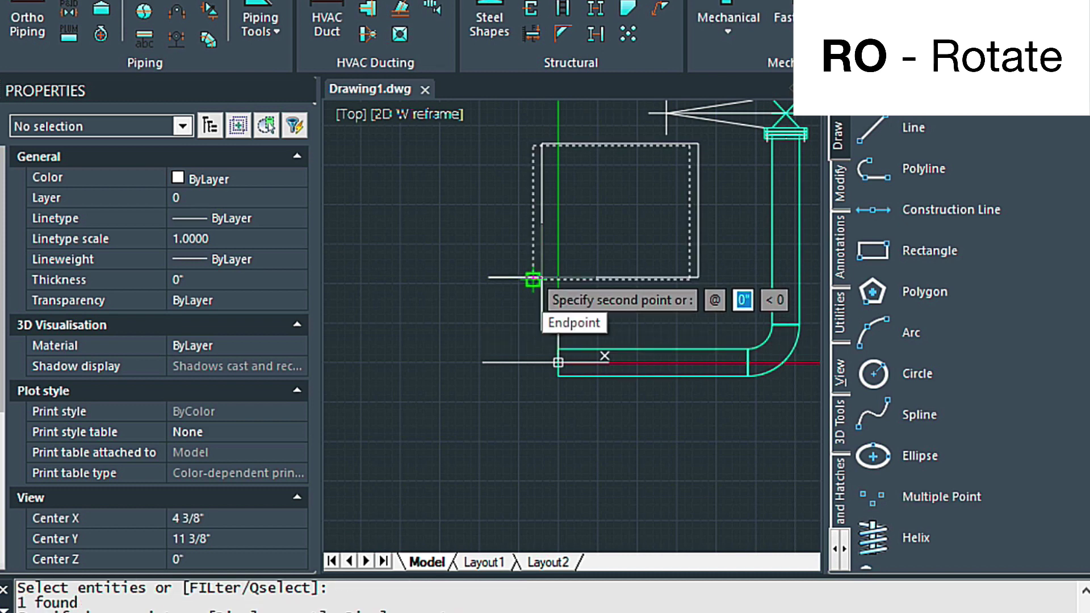
click(445, 294)
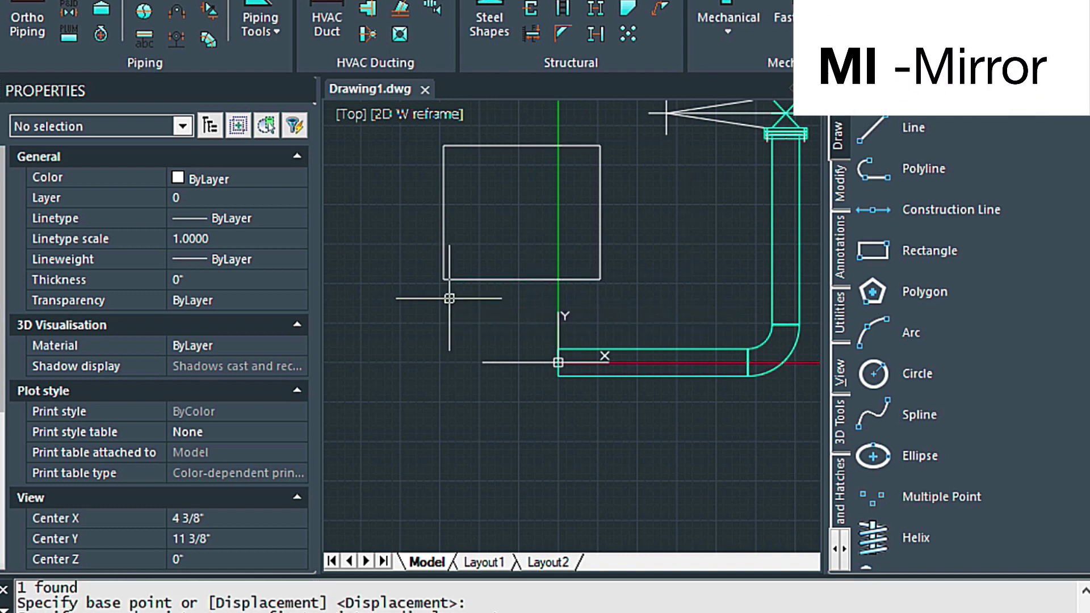
click(468, 267)
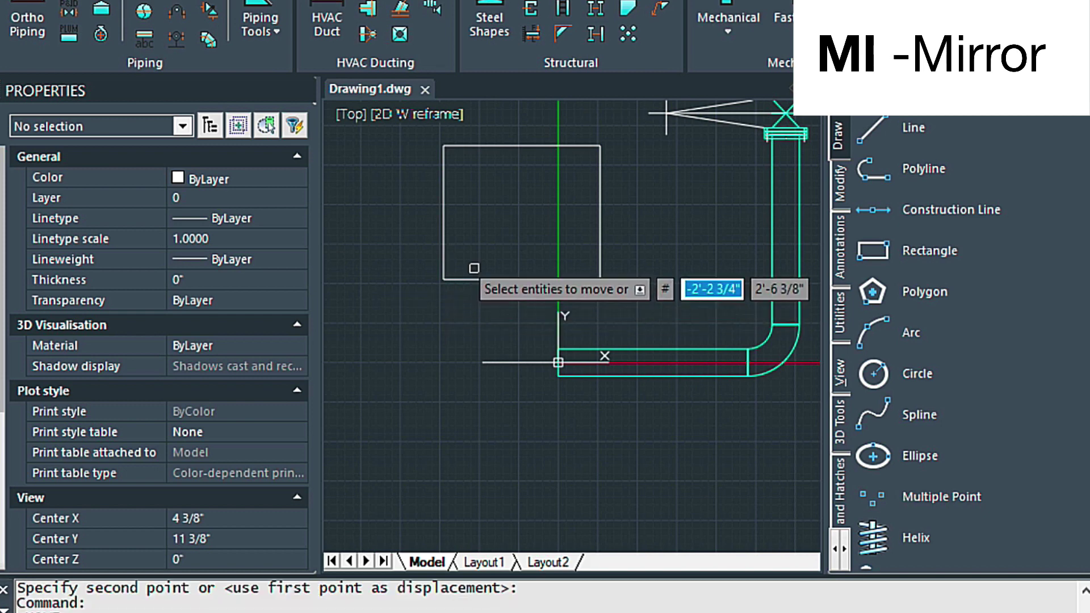
click(473, 280)
key(space)
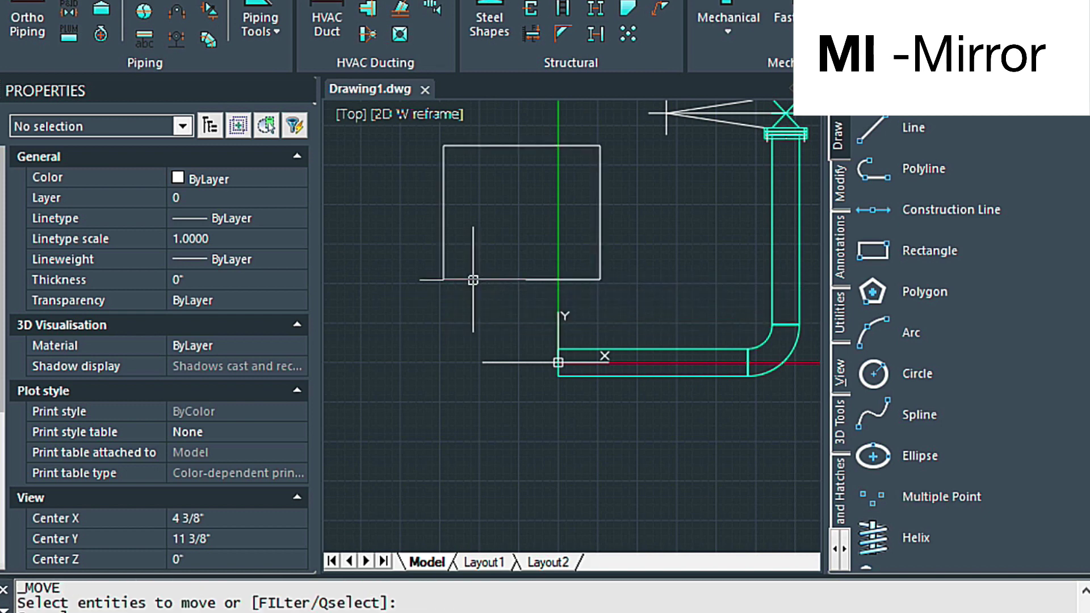
Step: Mirror the rectangle about its right edge and delete the original
text(mi)
key(Return)
click(472, 280)
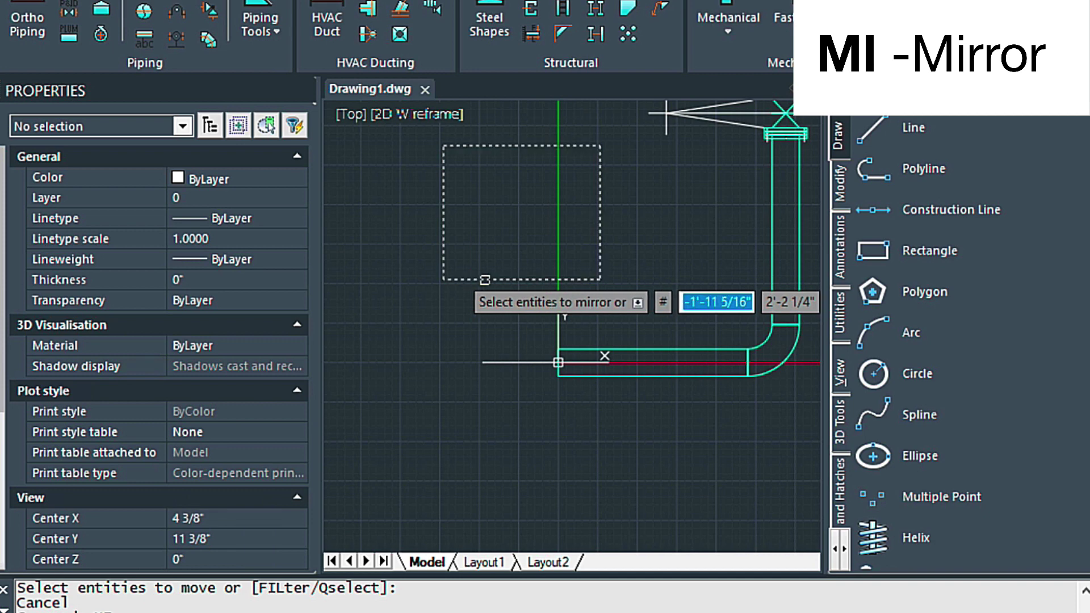
key(Return)
click(600, 279)
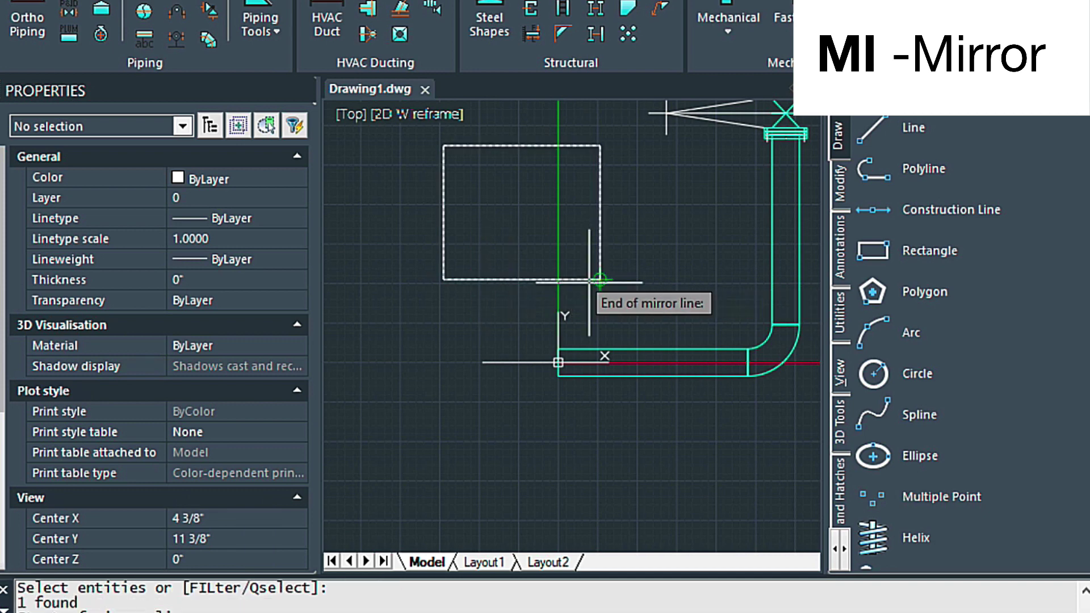
click(600, 144)
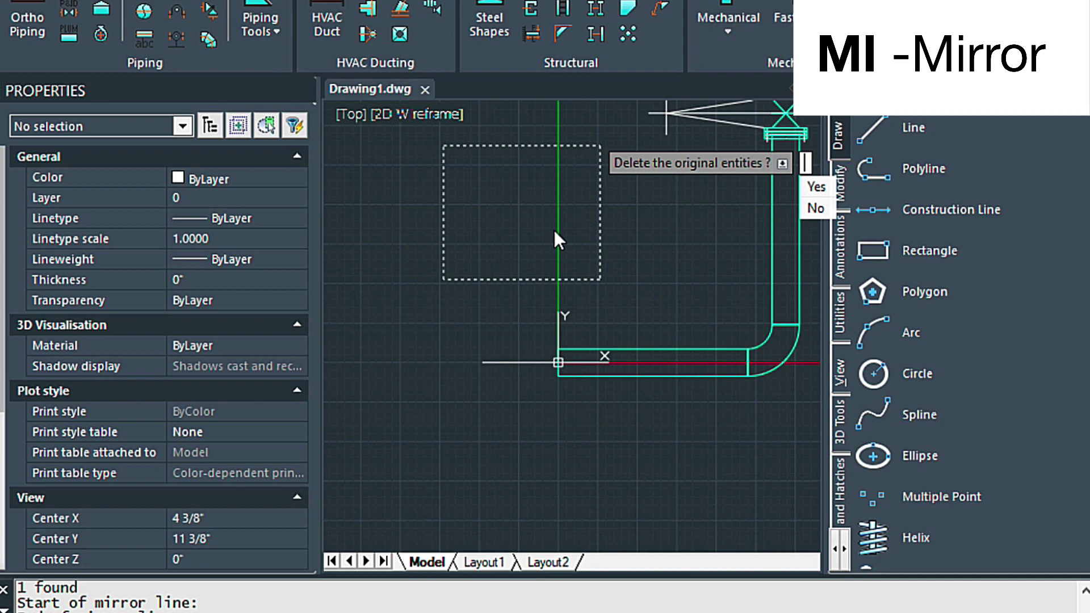
text(y)
key(Return)
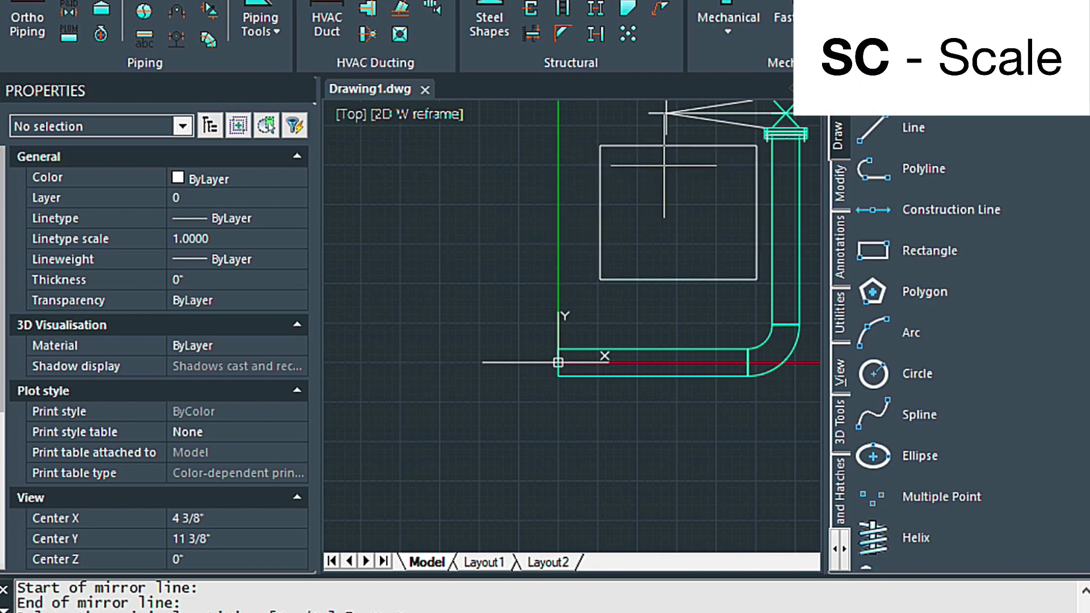
Step: Scale the rectangle by a factor of 1.2 from its lower-left corner
click(644, 145)
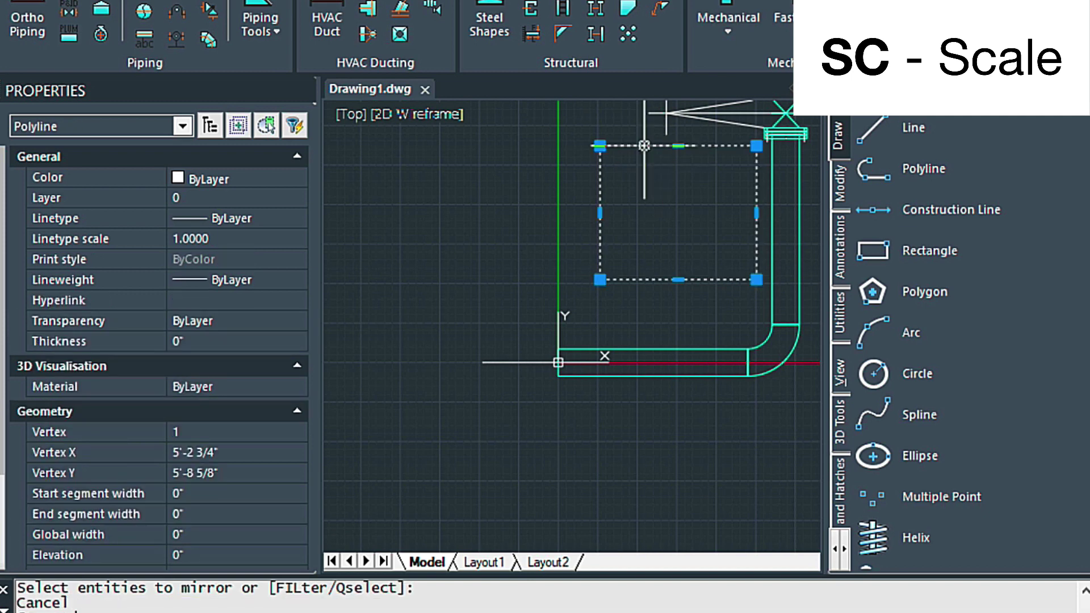
text(SC)
key(Return)
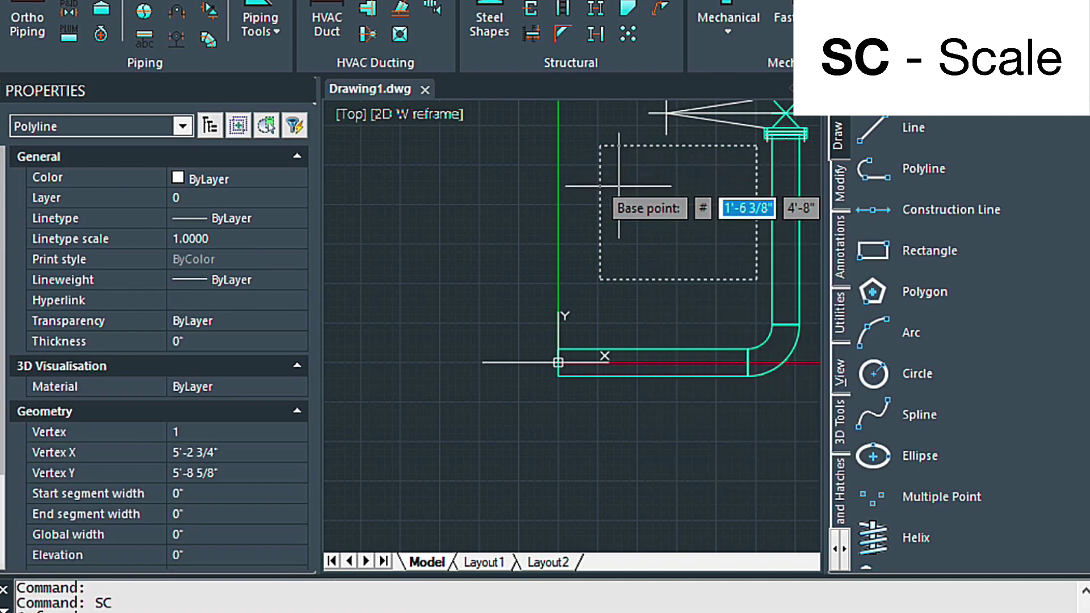
click(600, 280)
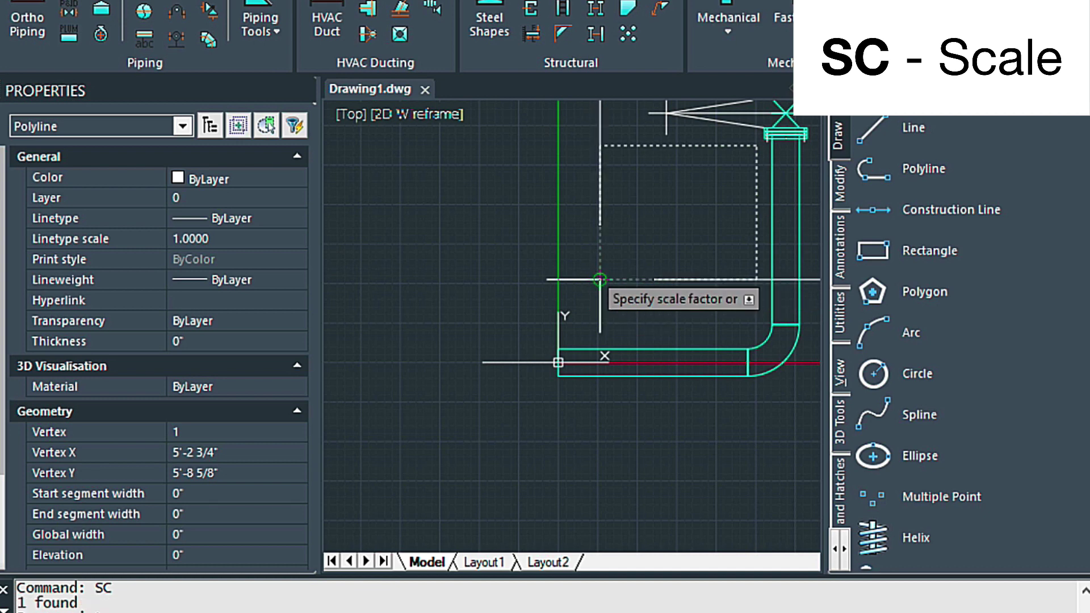
click(627, 154)
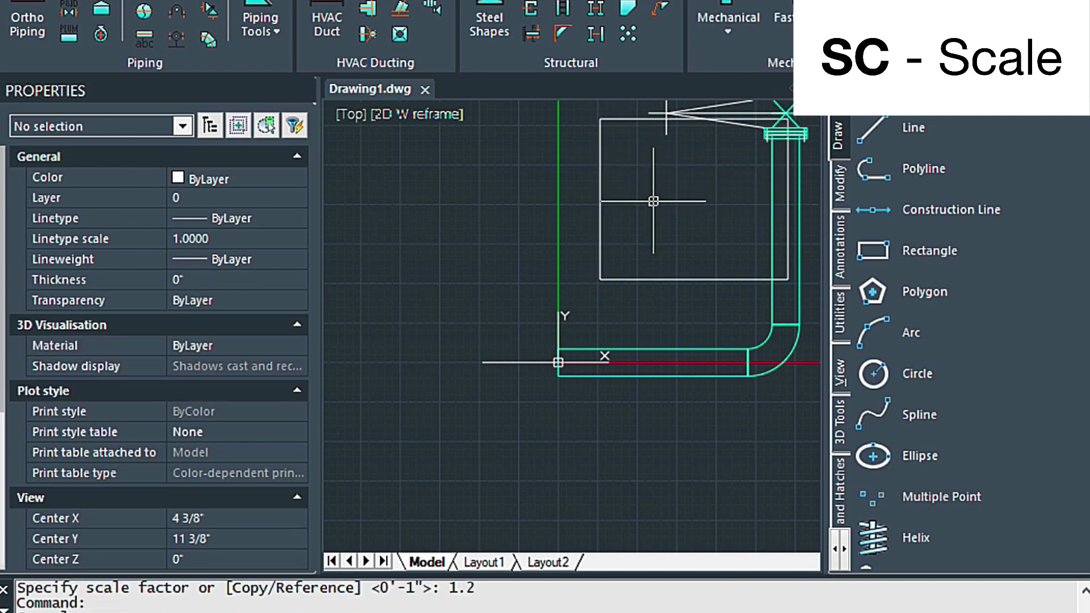
key(Escape)
Step: Move the rectangle horizontally left by about two-thirds of its width using the midpoint grip of its left edge in Move mode
click(601, 193)
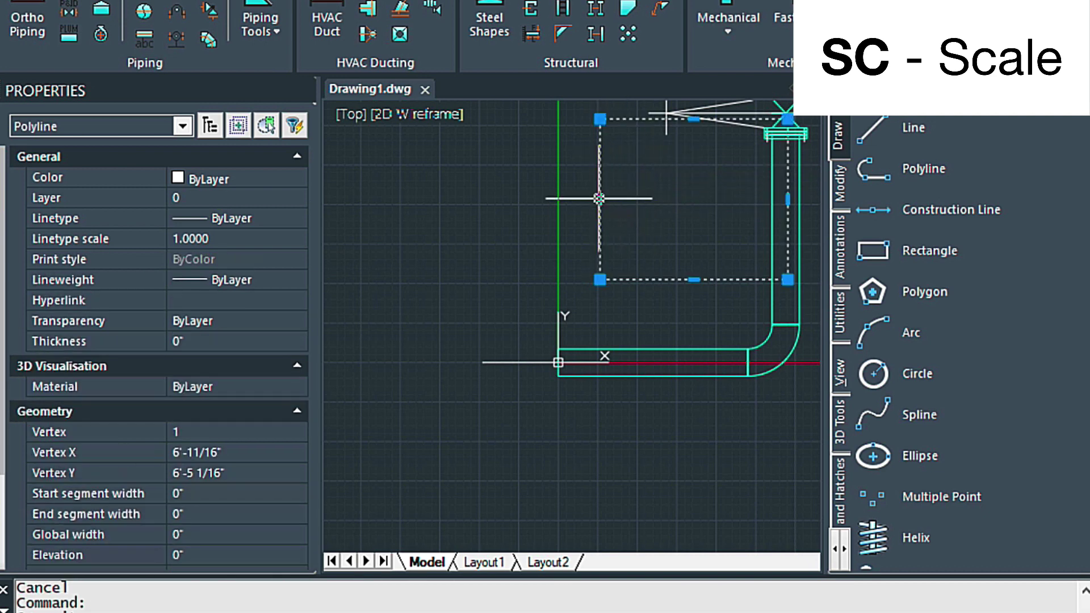
click(601, 199)
key(space)
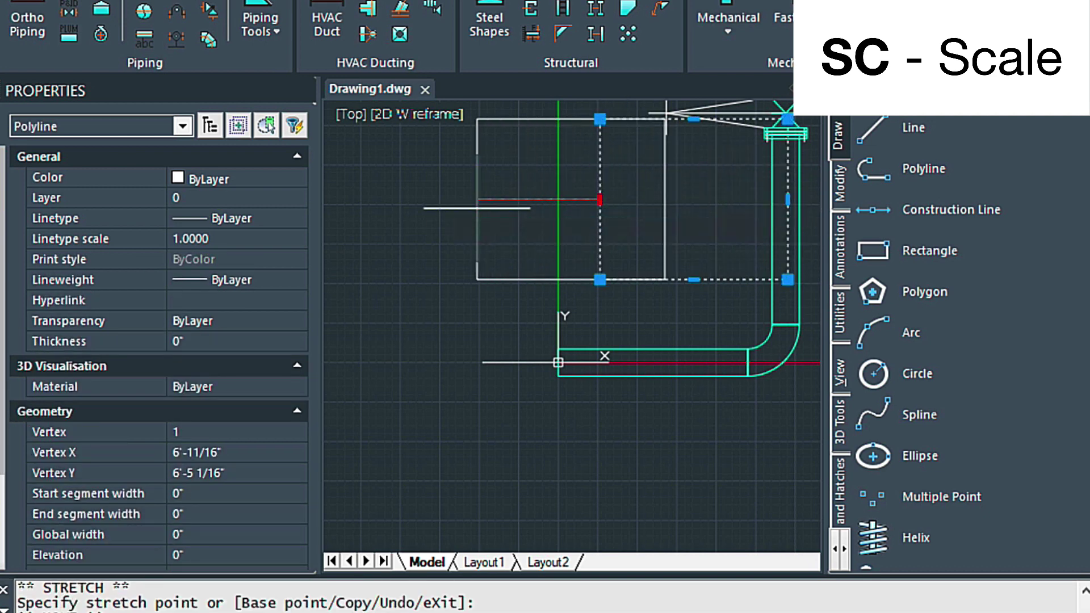
click(480, 201)
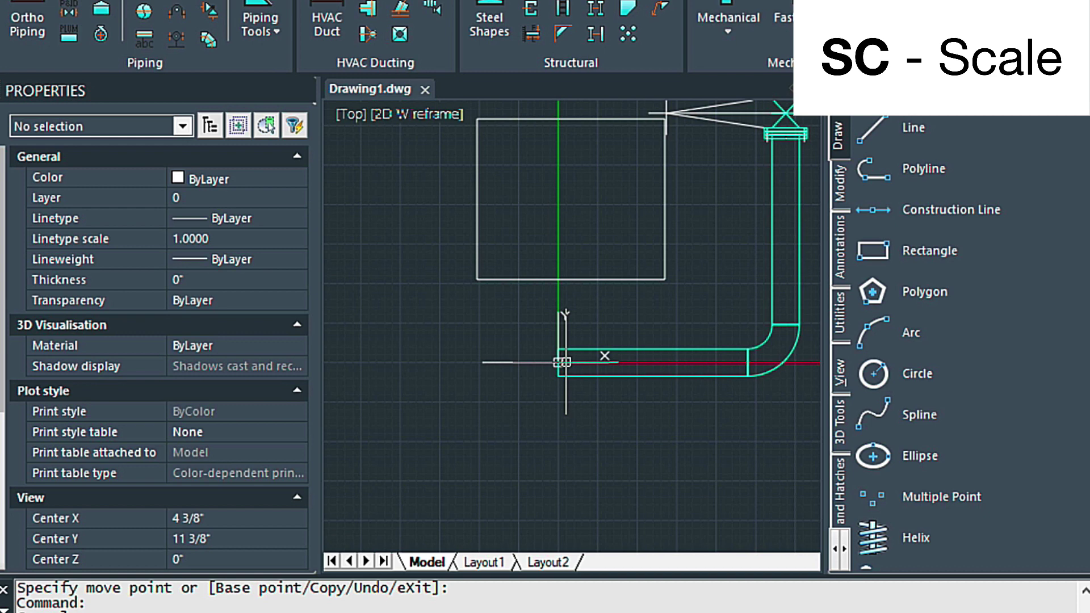
text(sc)
key(Return)
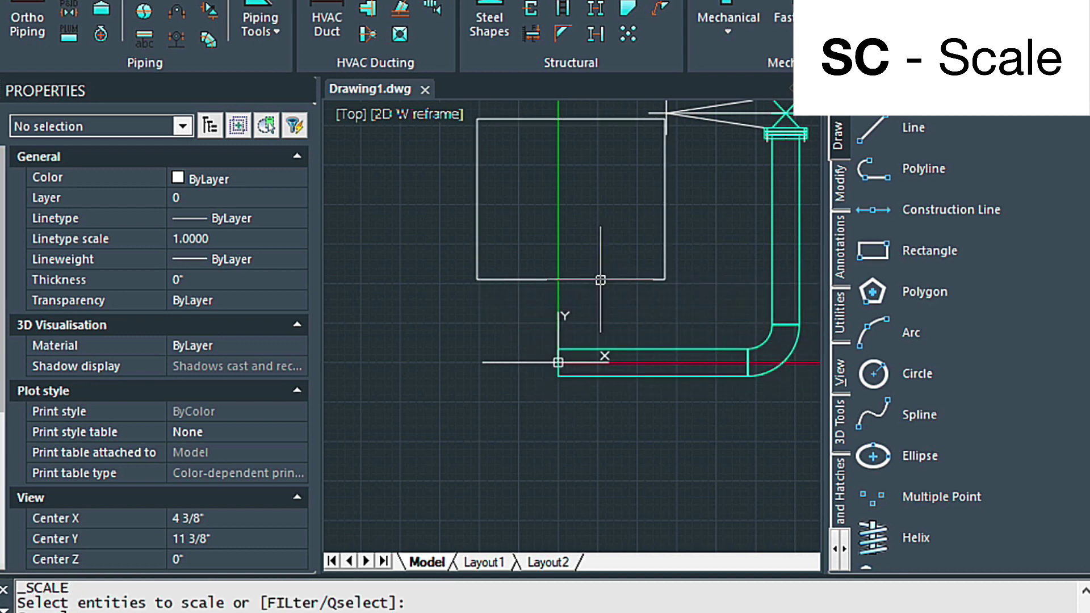
key(Escape)
Step: Change the rectangle's linetype to DASHED2 and deselect it
click(598, 280)
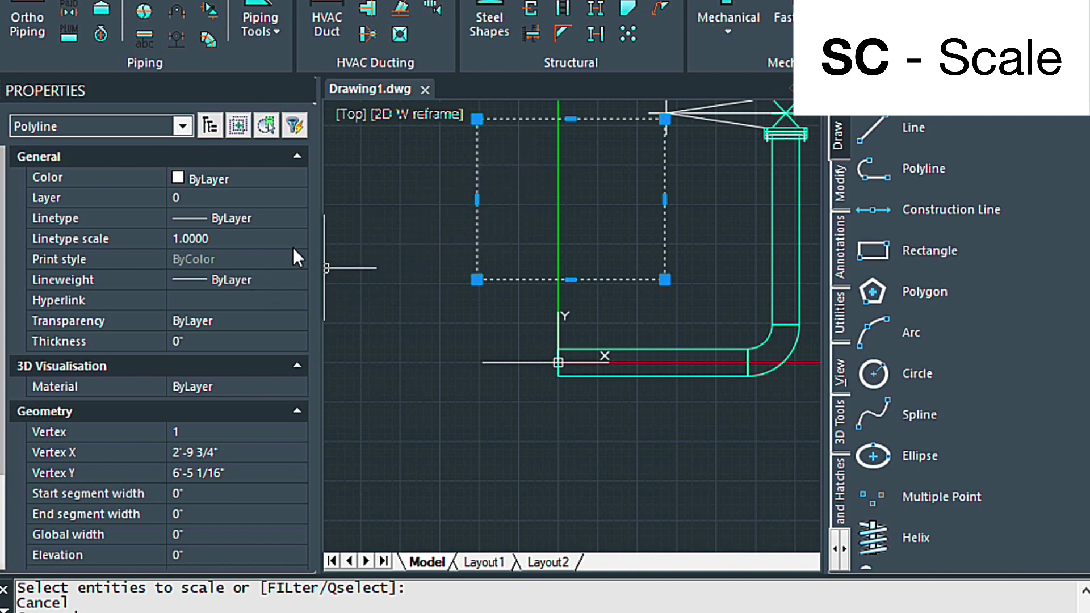
click(250, 219)
click(293, 217)
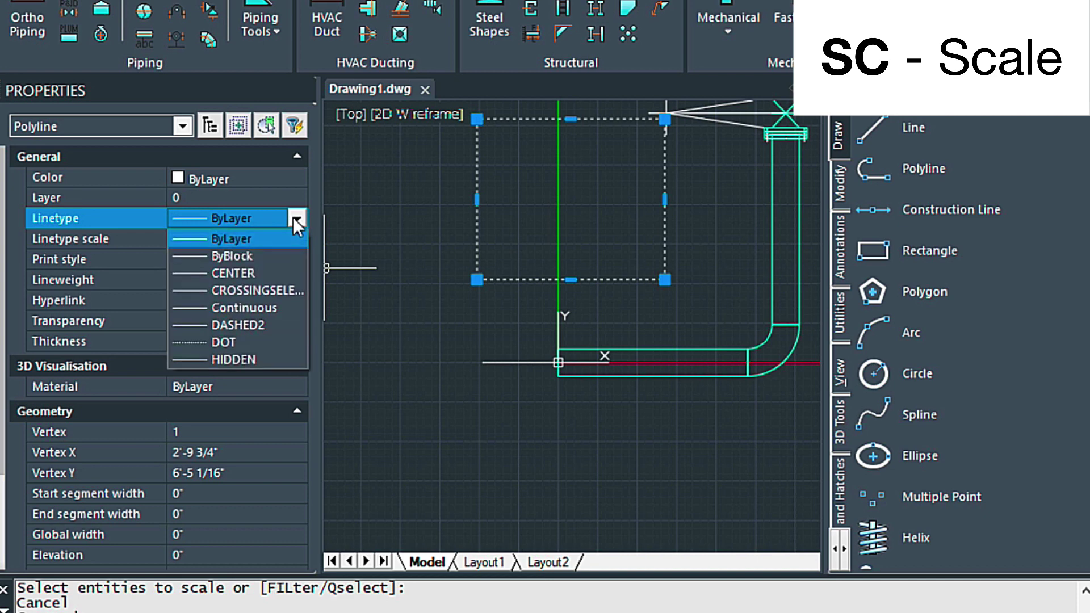
click(228, 331)
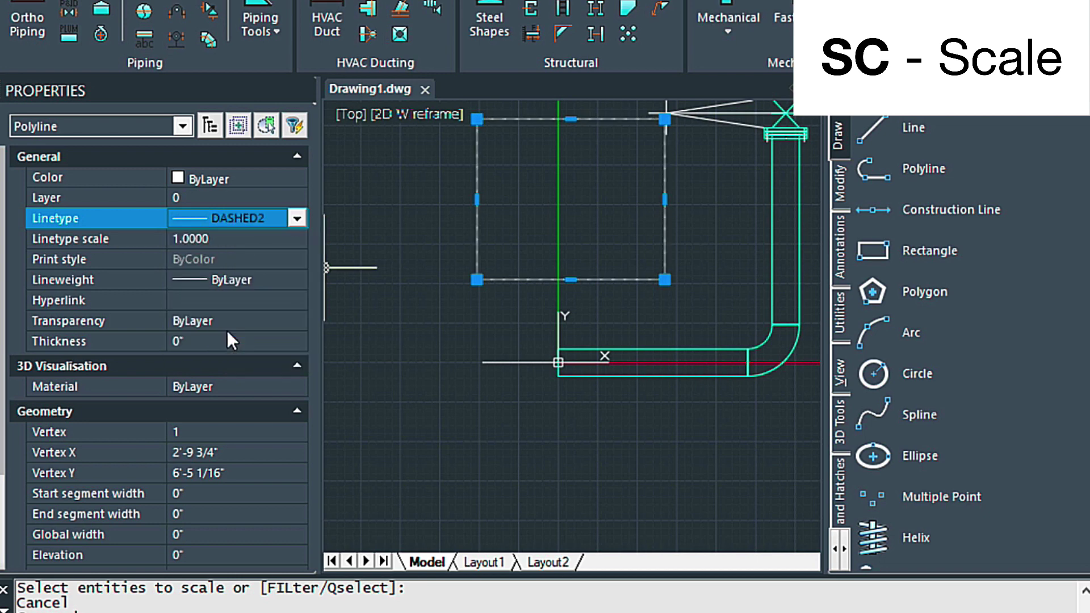
key(Escape)
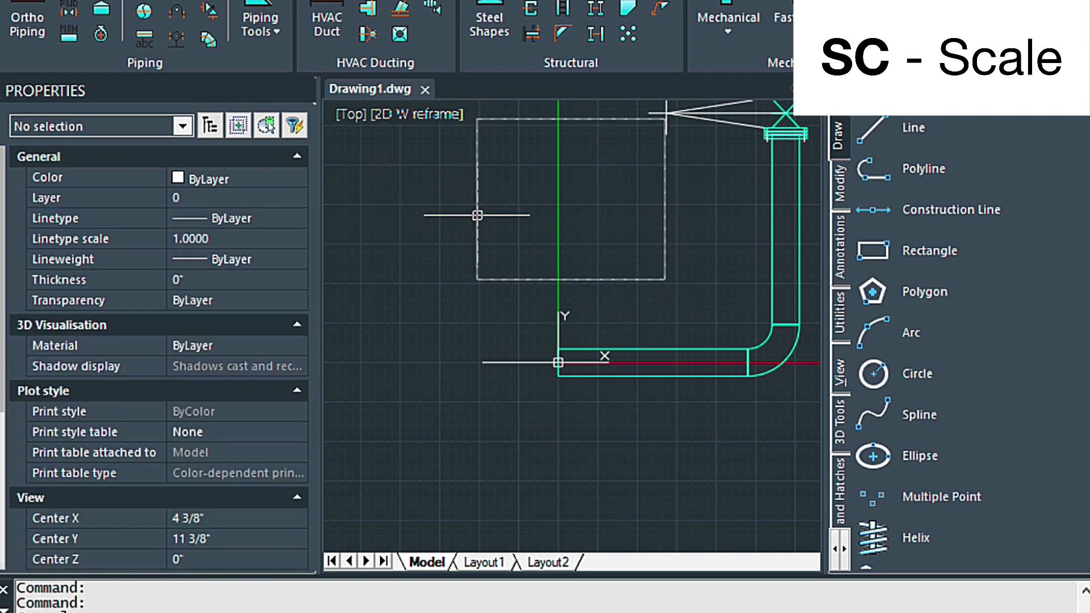
Step: Set the drawing's global linetype scale (LTSCALE) to 5
scroll(478, 237, up, 3)
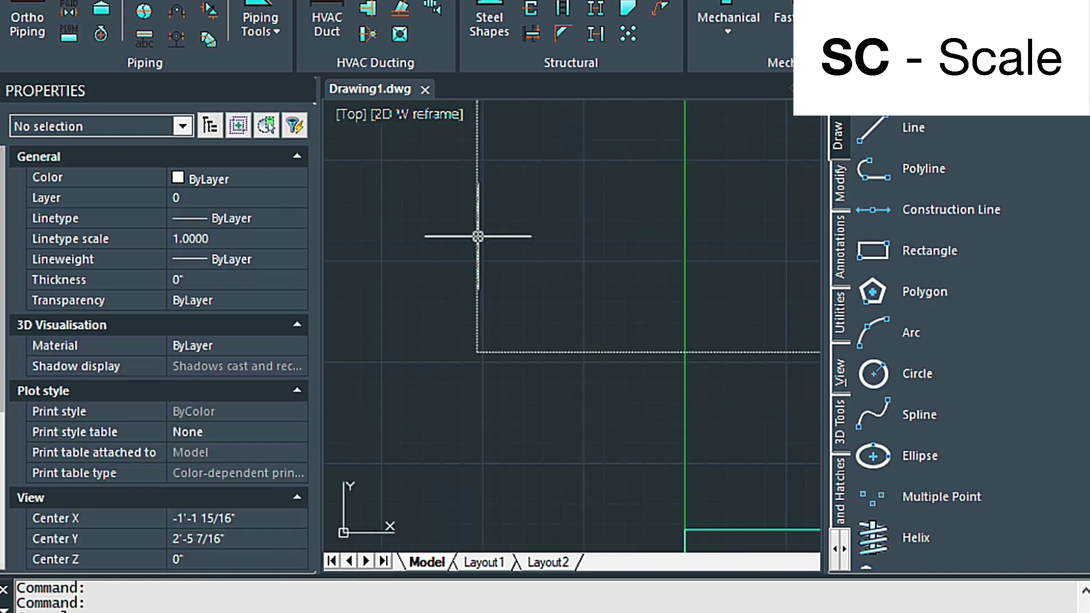
scroll(478, 236, down, 3)
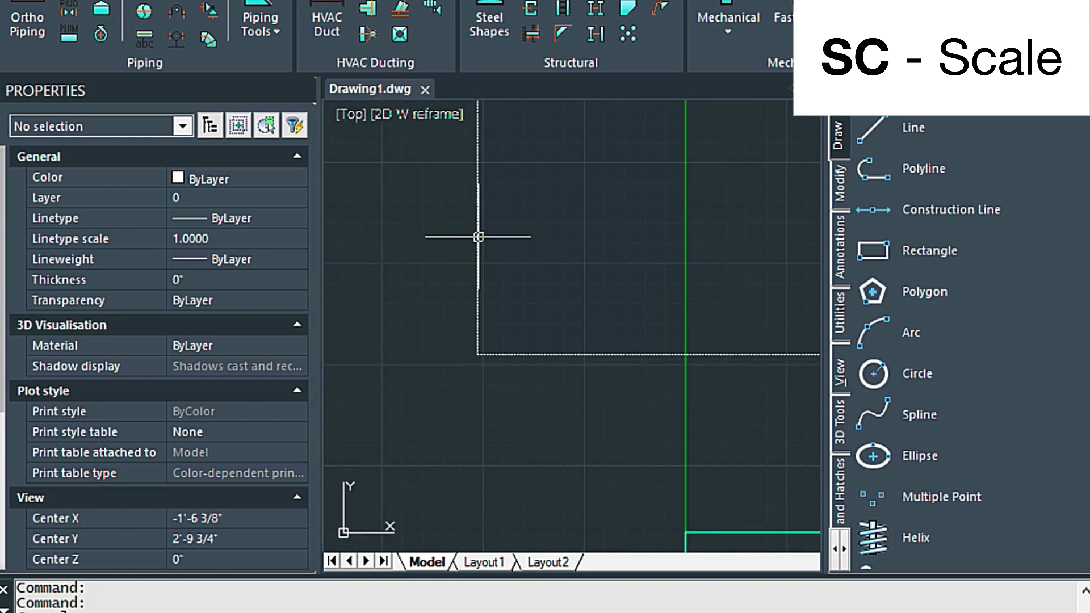
scroll(479, 236, down, 2)
key(Escape)
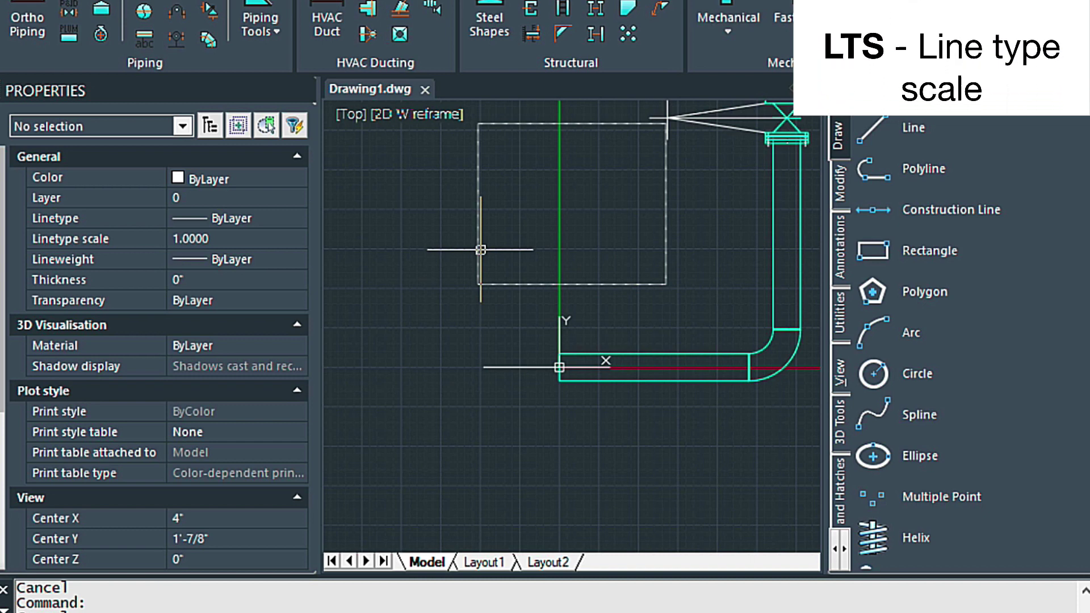
text(LTS)
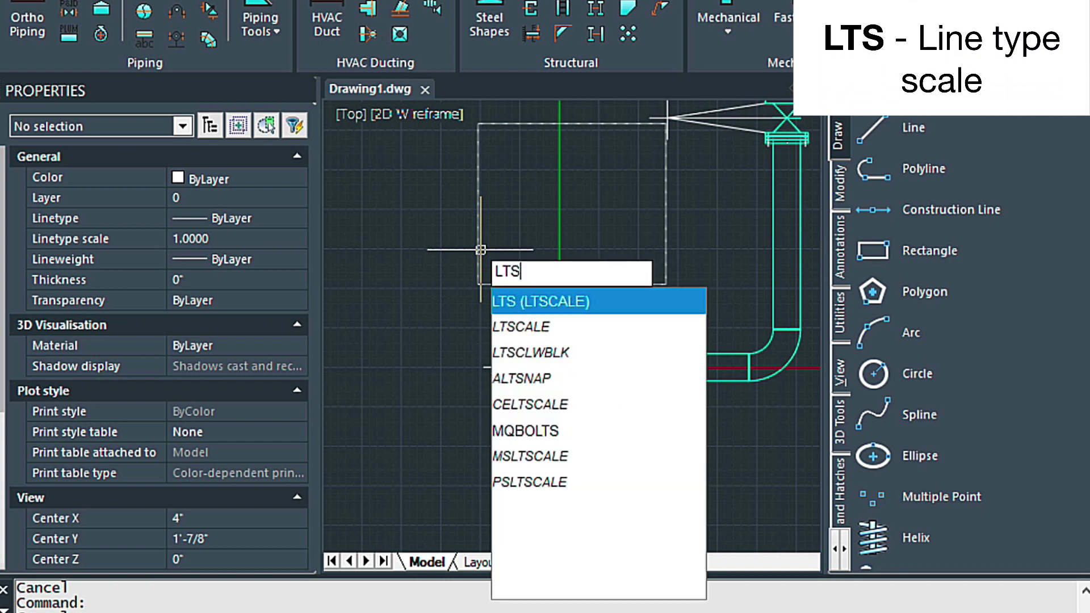
key(Return)
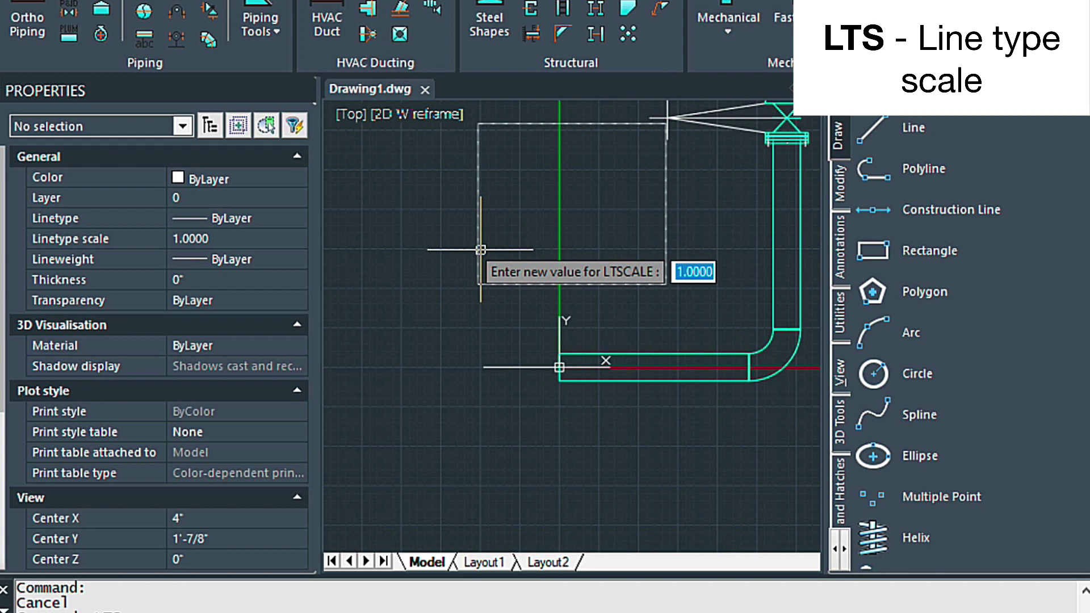
text(5)
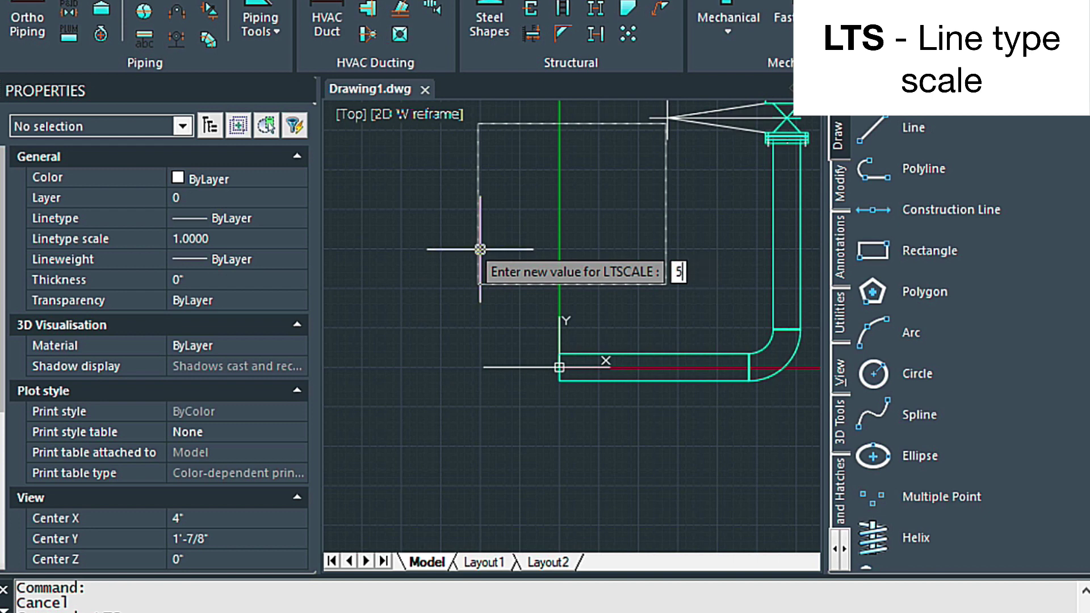
key(Return)
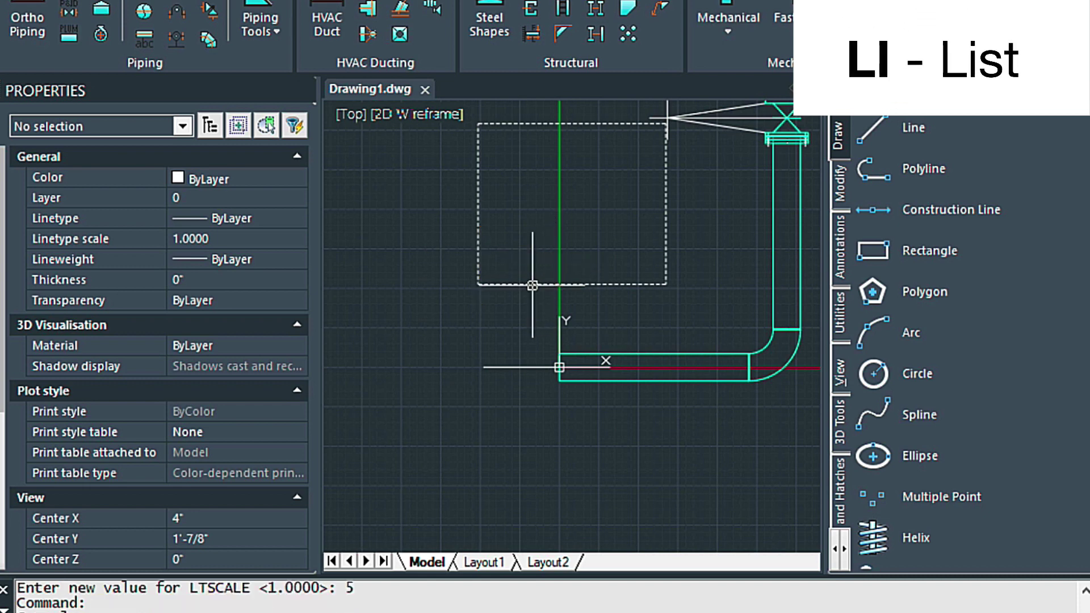
Step: List the dashed rectangle's entity data with the List command
text(LI)
key(Return)
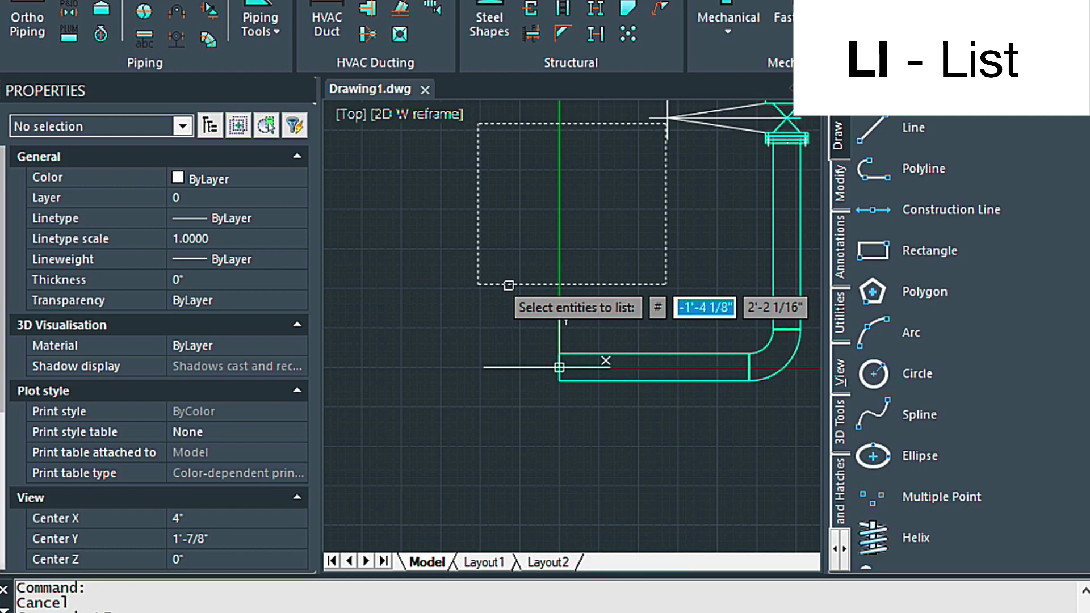
key(Return)
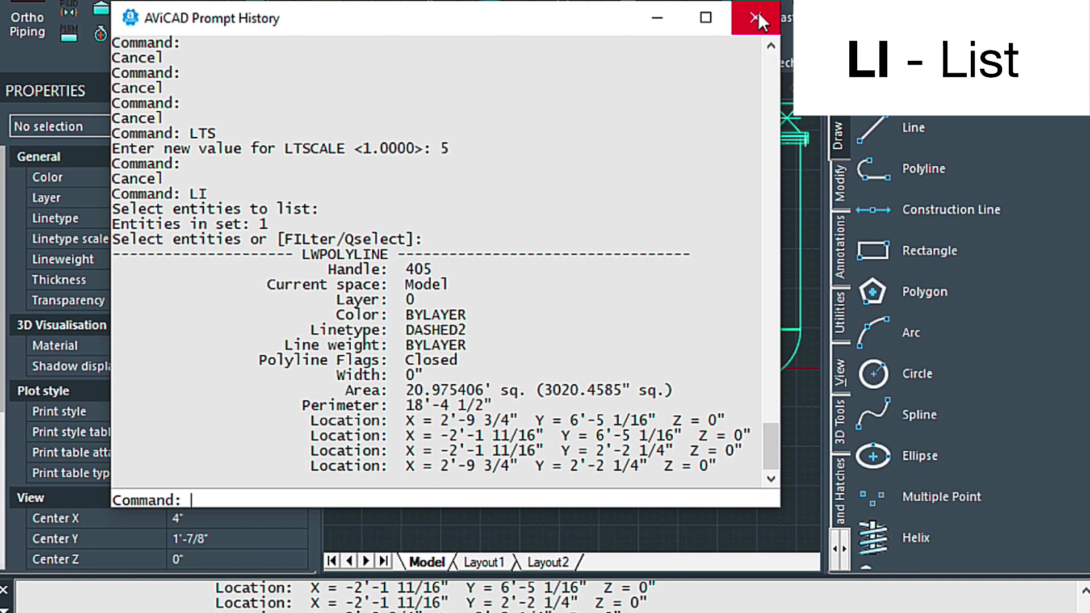
key(Escape)
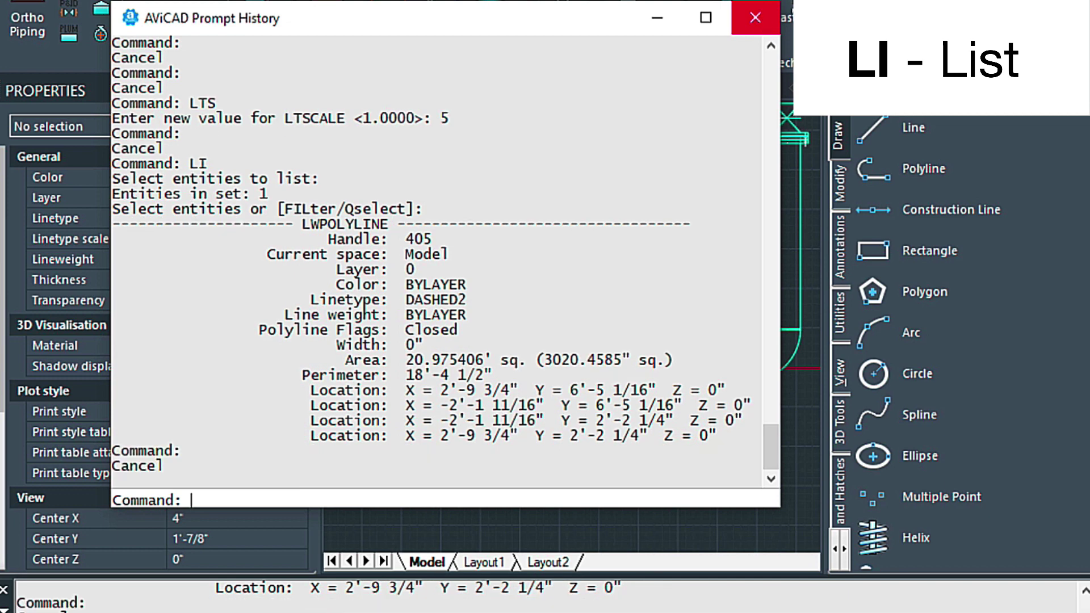
Step: Close the prompt history window and zoom to a window around the dashed rectangle with the Zoom command
click(753, 20)
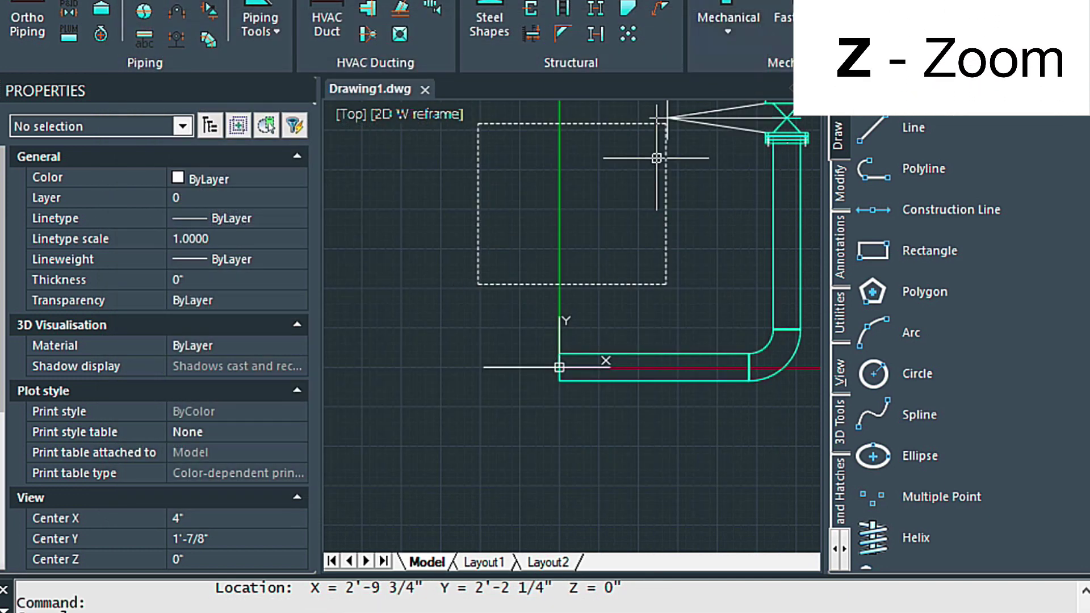
scroll(615, 225, down, 2)
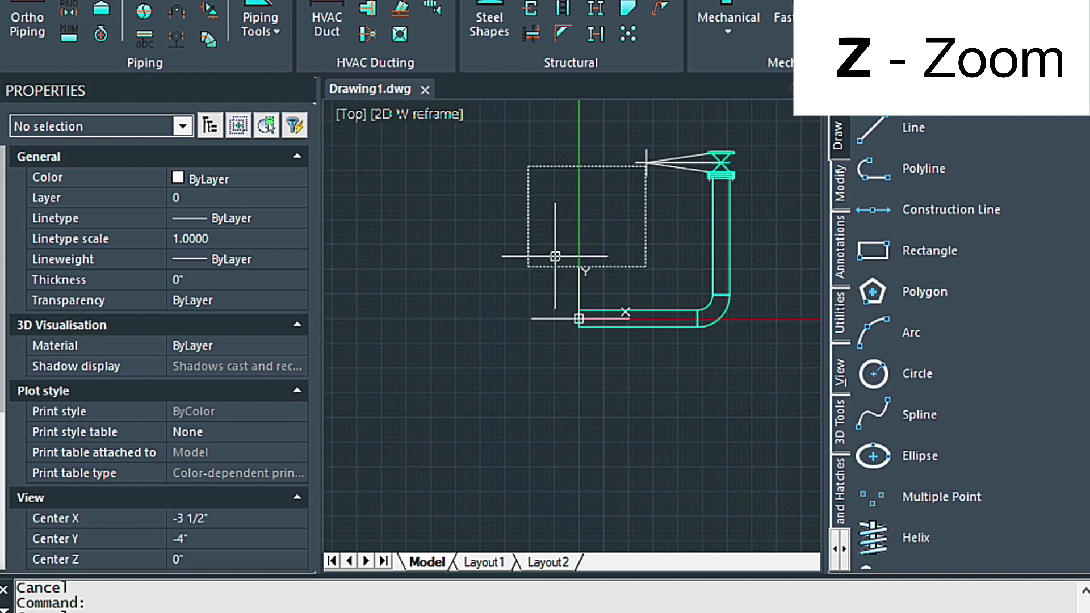
text(z)
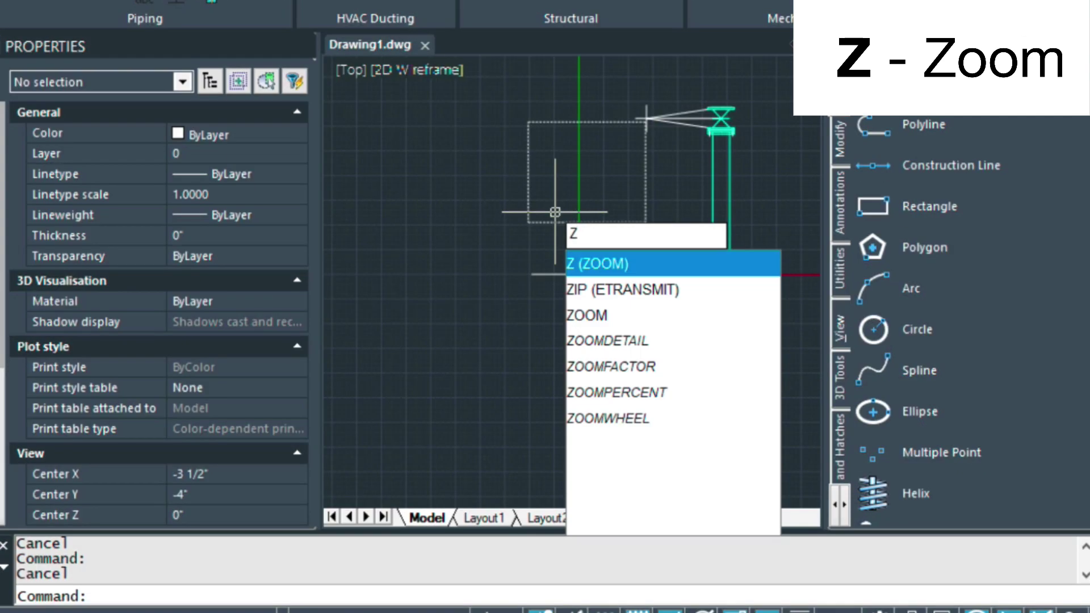
key(Return)
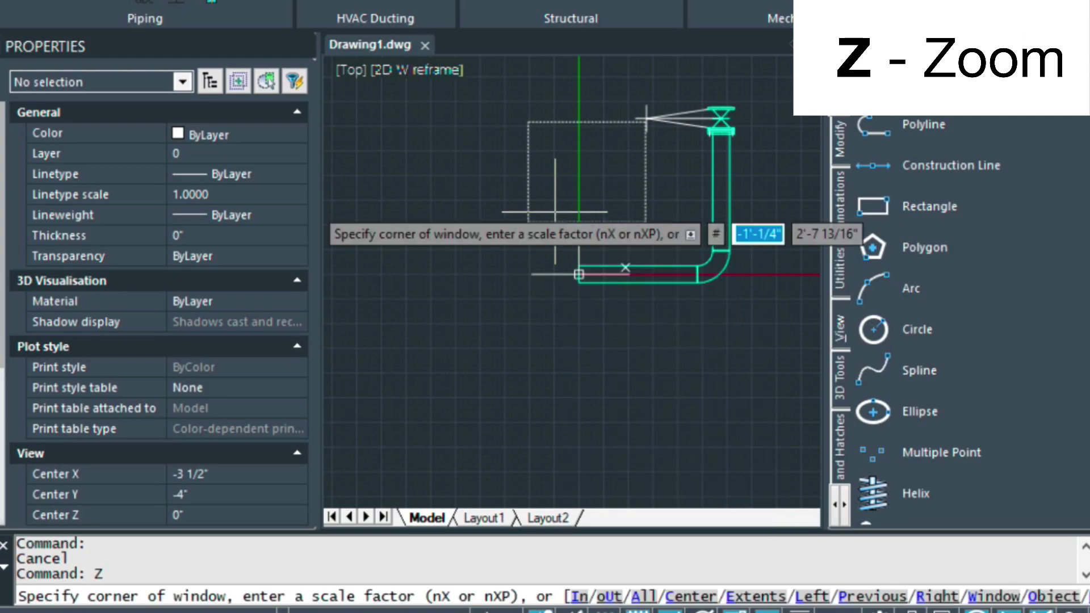
click(517, 102)
click(676, 267)
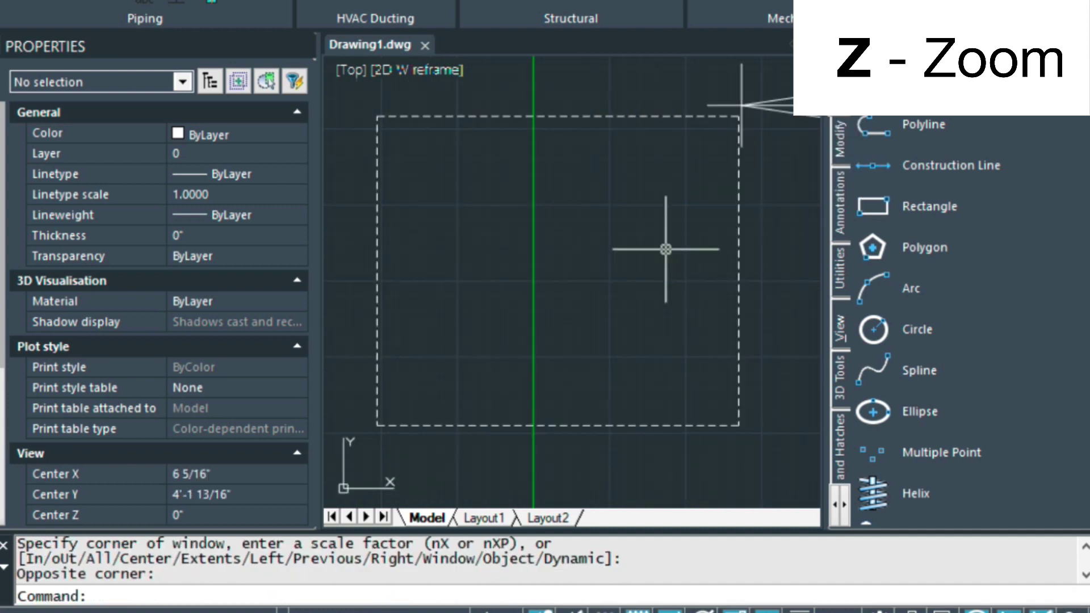
key(Escape)
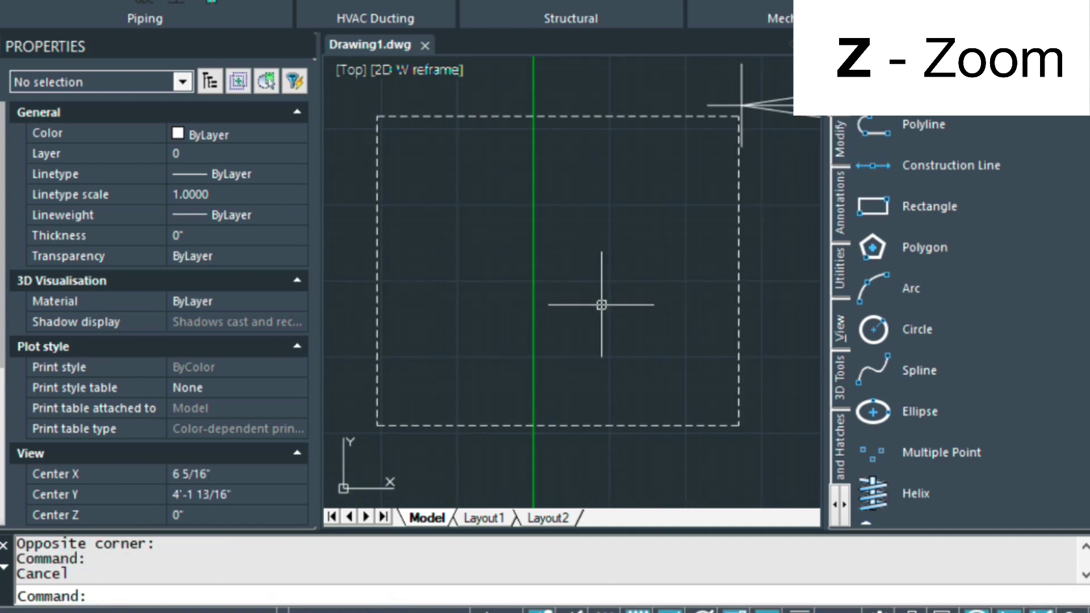
Step: Return to the previous view using the Previous option of the Zoom command
text(Z)
key(Return)
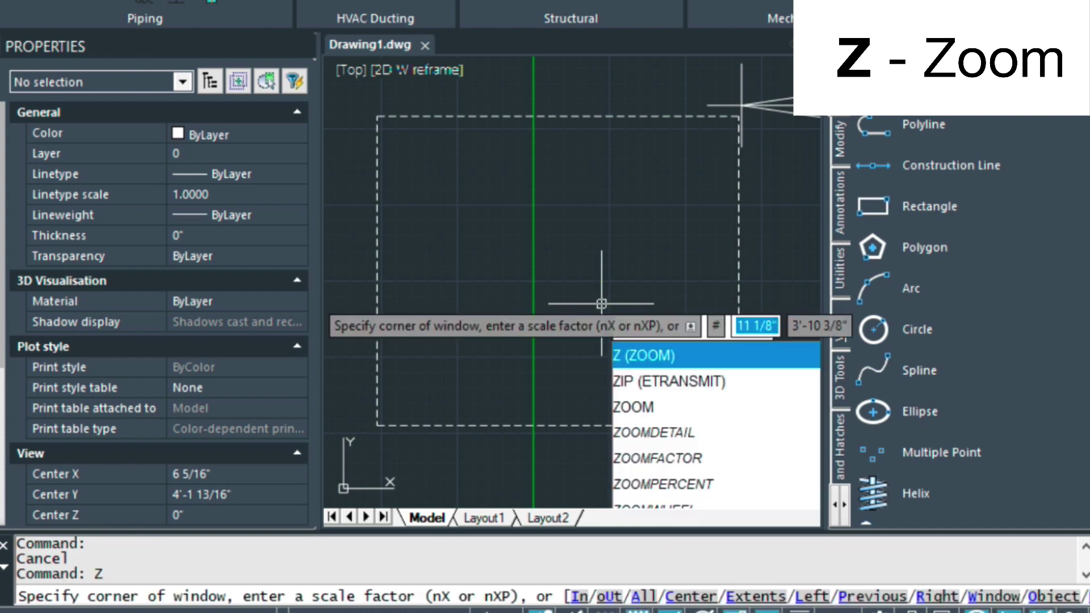
text(p)
key(Return)
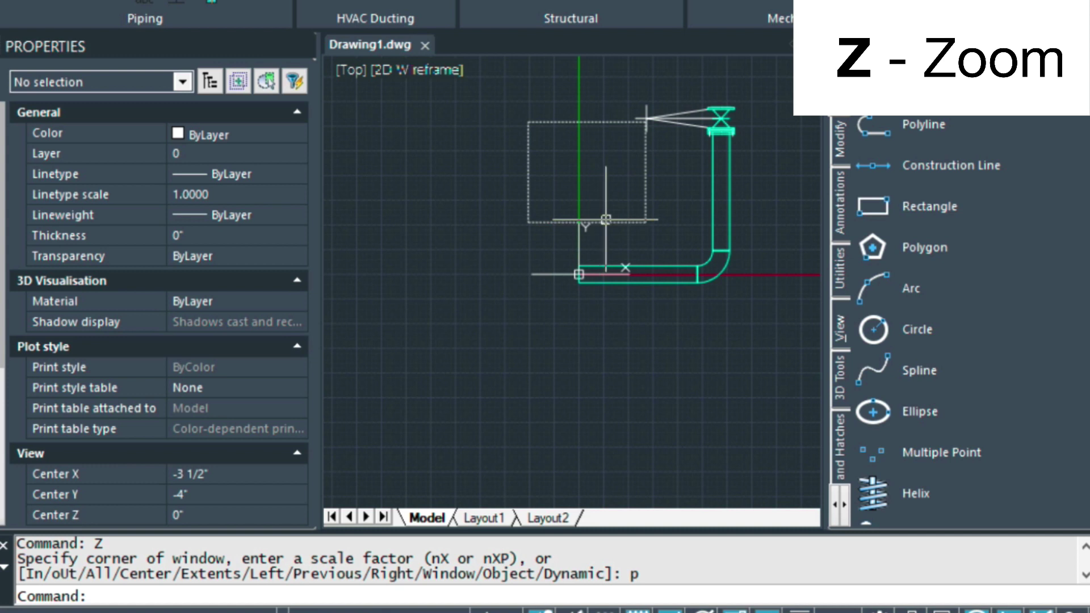
key(Escape)
Step: Fit the whole drawing in view using the Extents option of the Zoom command
text(Z)
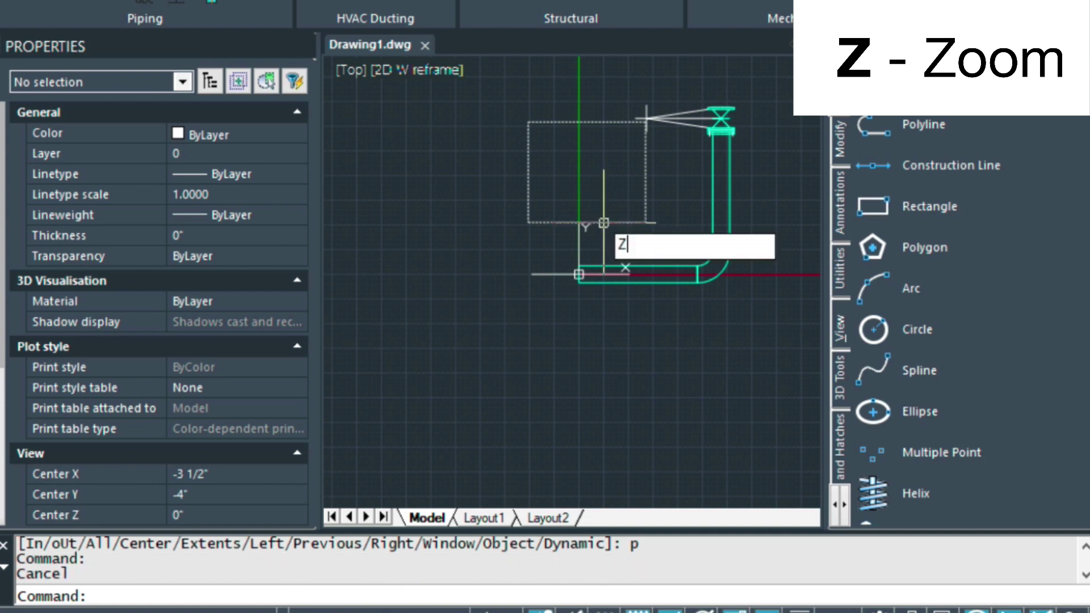
key(Return)
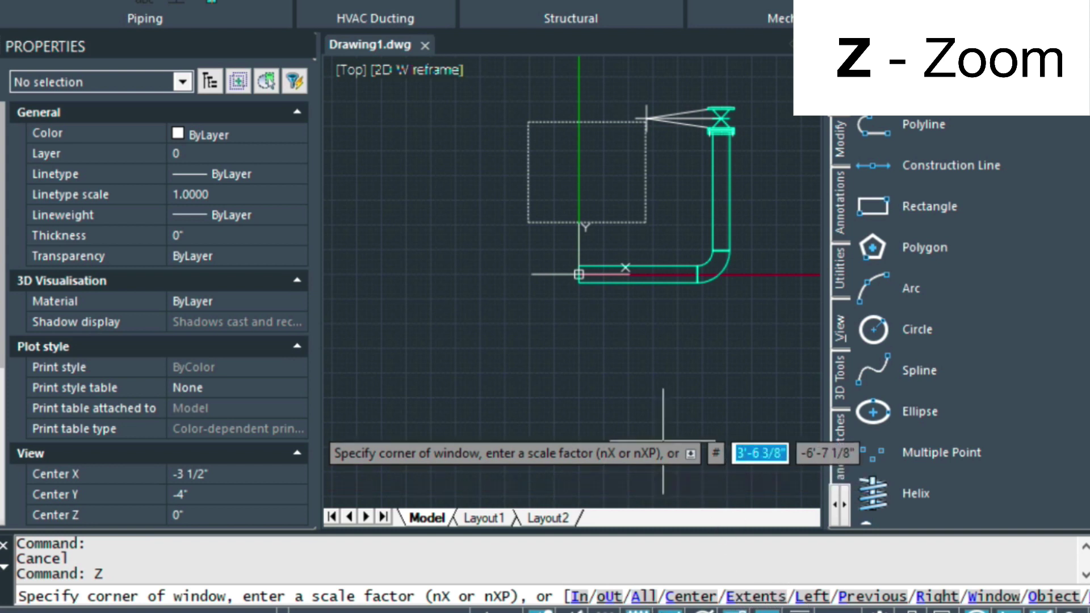
click(762, 601)
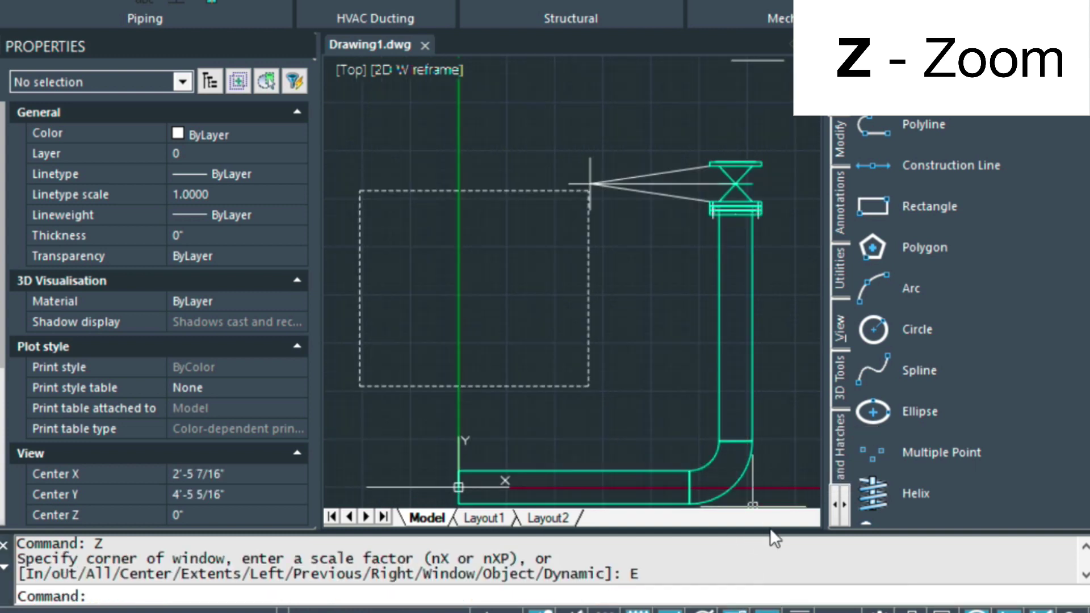
key(Escape)
text(Z)
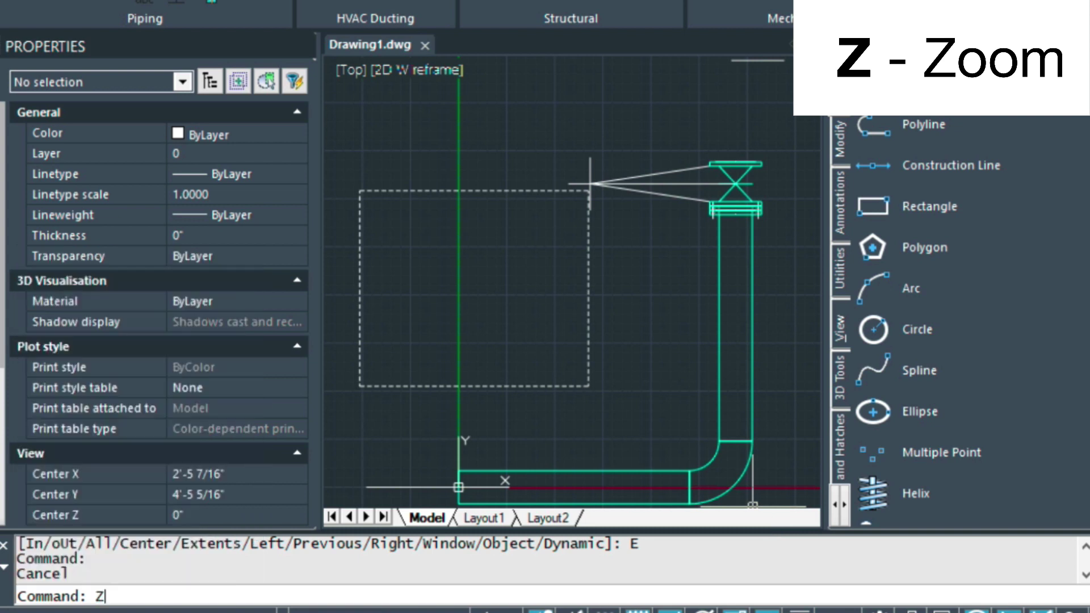
key(Return)
key(Escape)
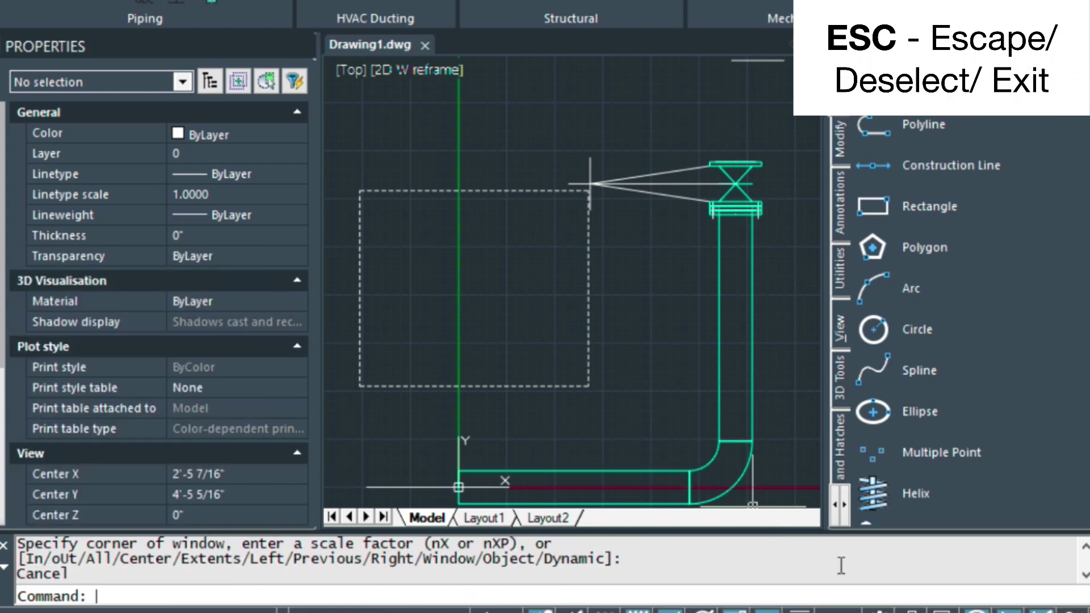
scroll(925, 503, down, 2)
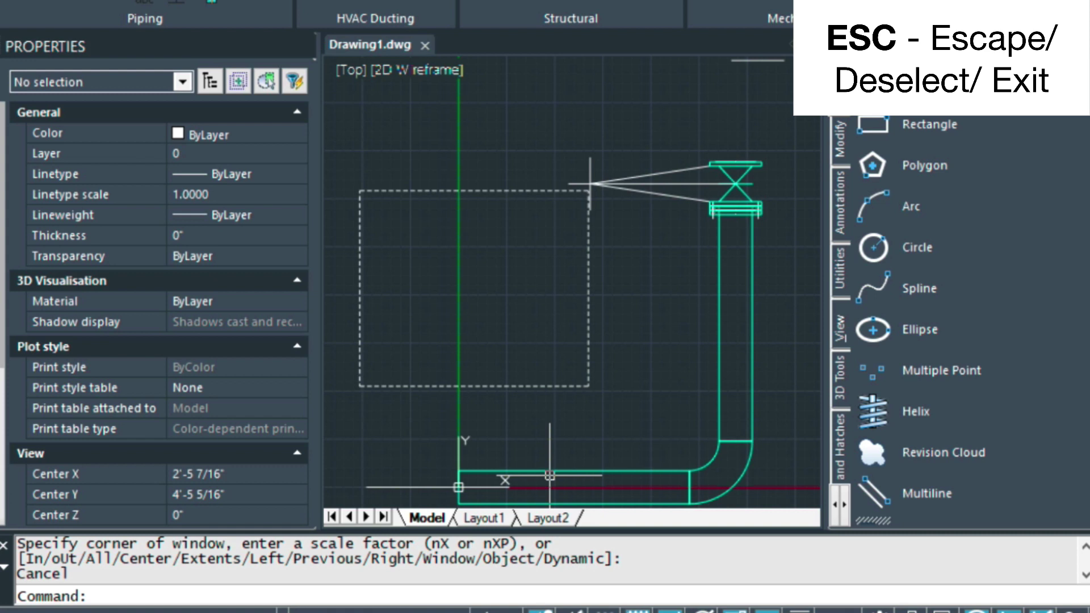
key(Escape)
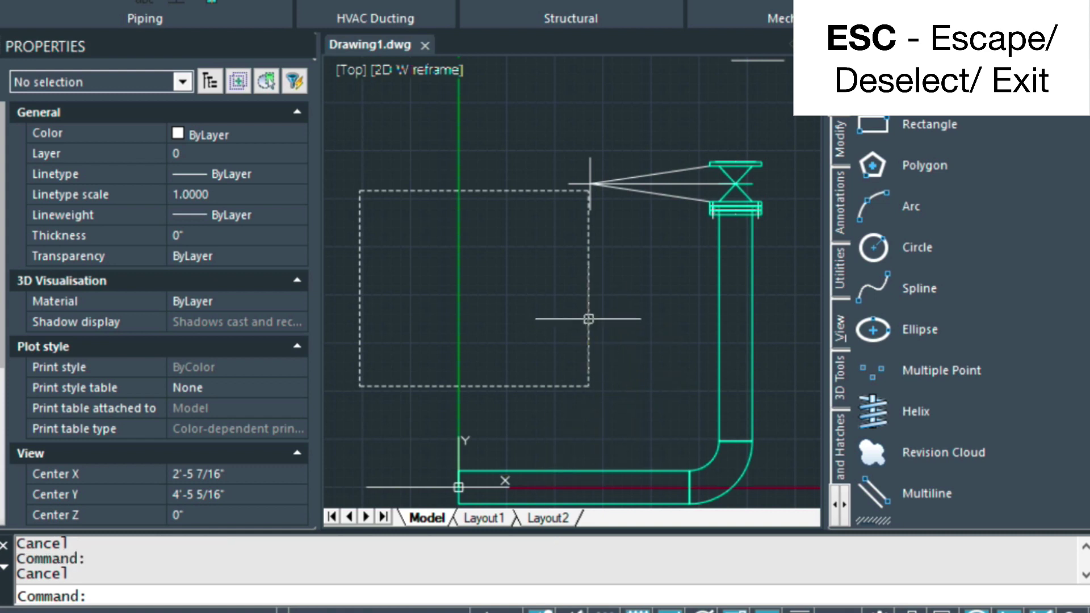
Step: Erase the dashed rectangle with the Erase command and undo the erasure
click(589, 265)
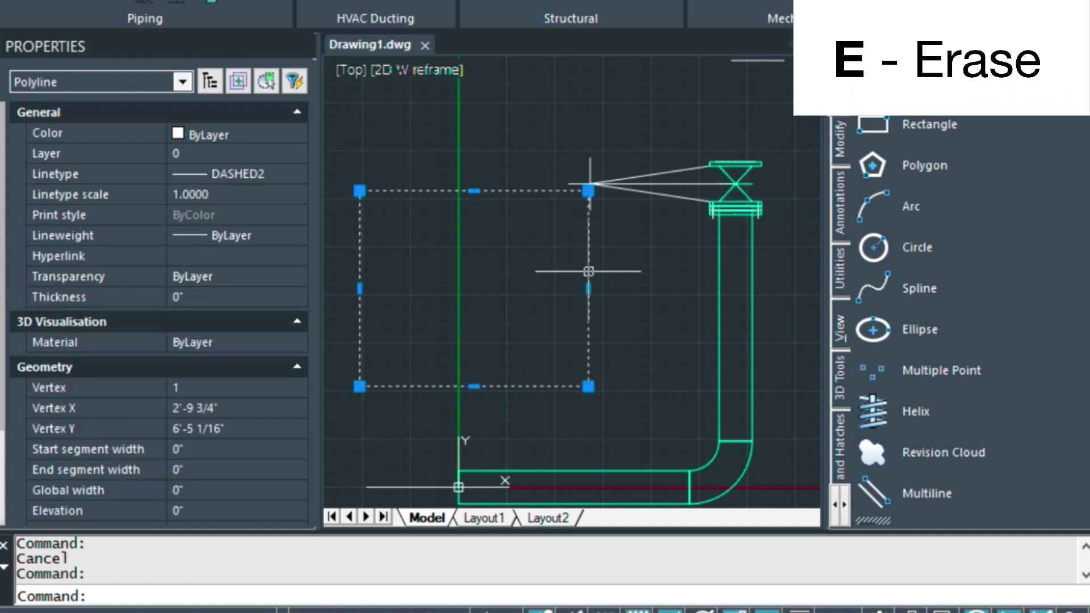
text(E)
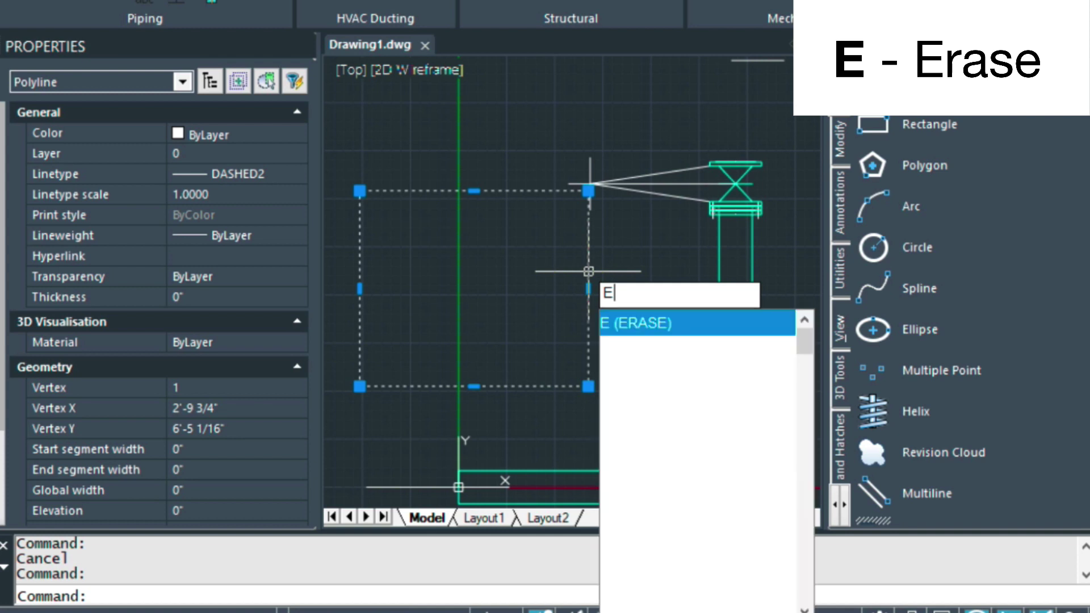
key(Return)
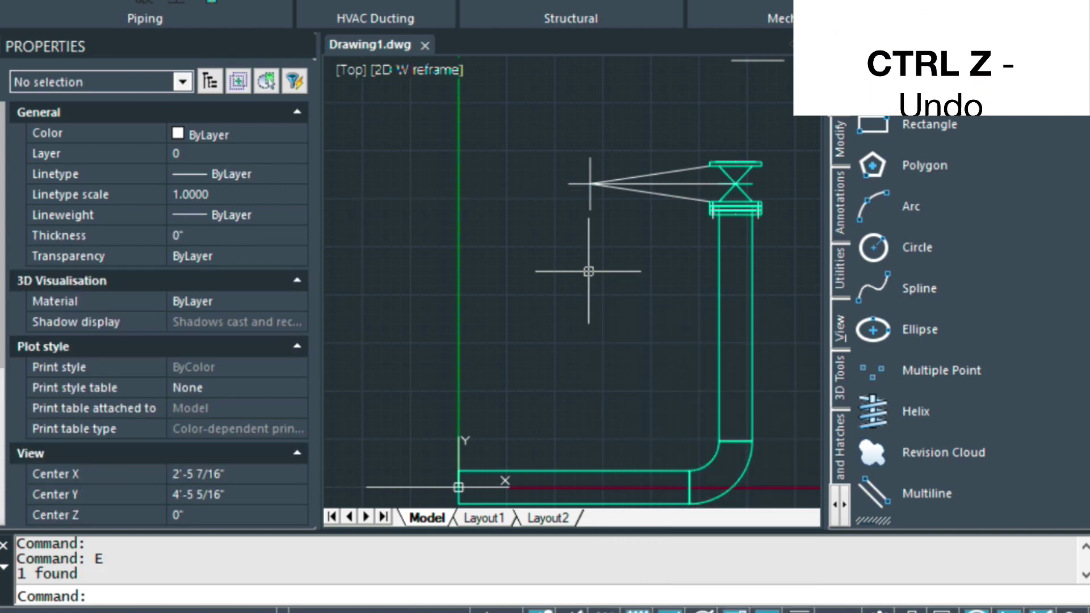
key(ctrl+z)
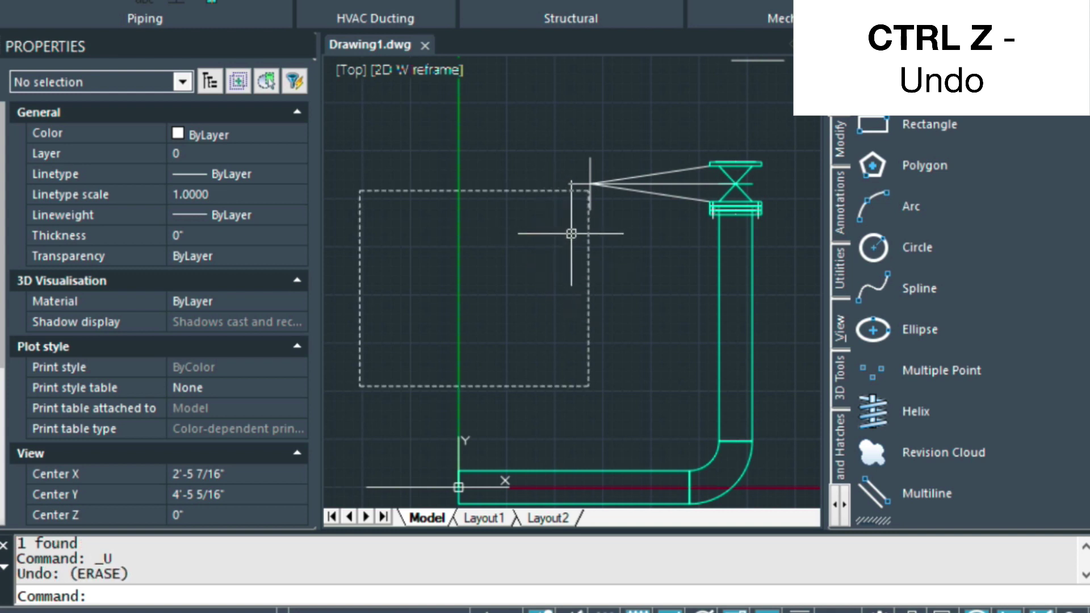
Step: Copy the dashed rectangle to the clipboard and try pasting it into the drawing, cancelling before an insertion point is placed
click(588, 251)
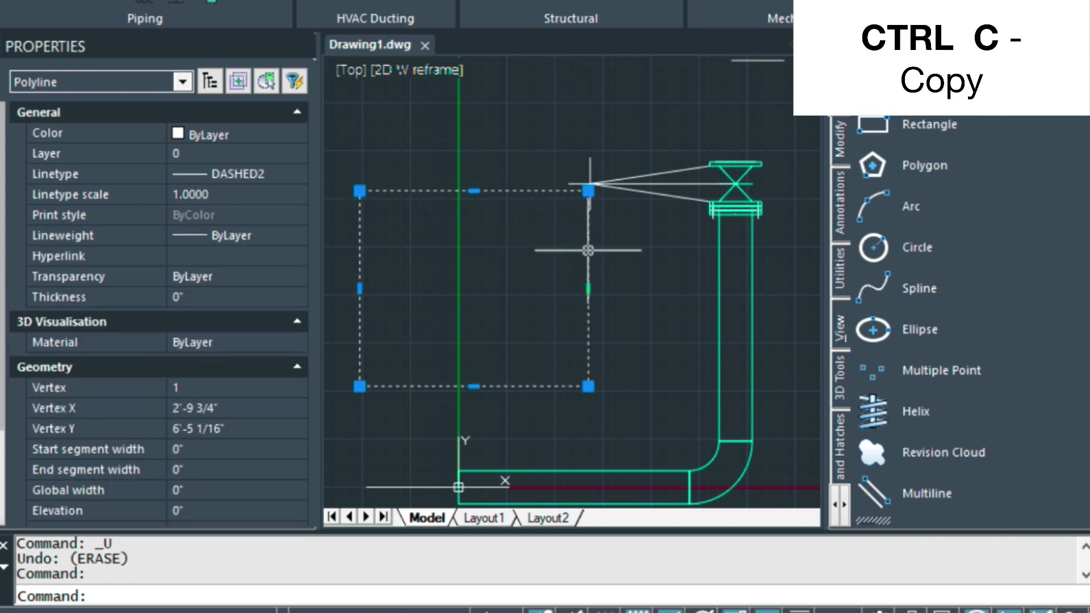
key(ctrl+c)
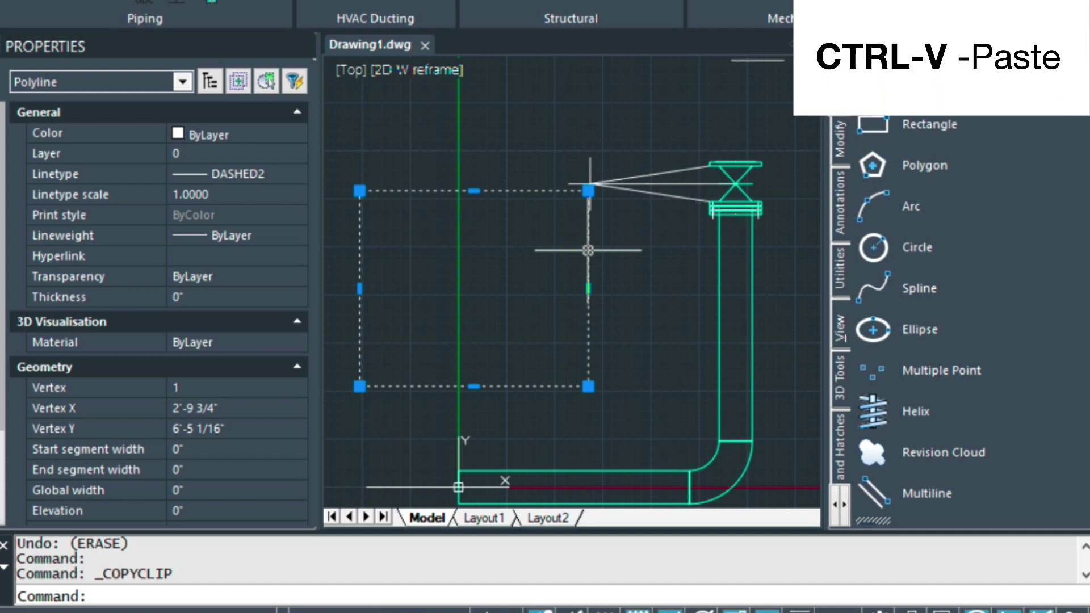
key(ctrl+v)
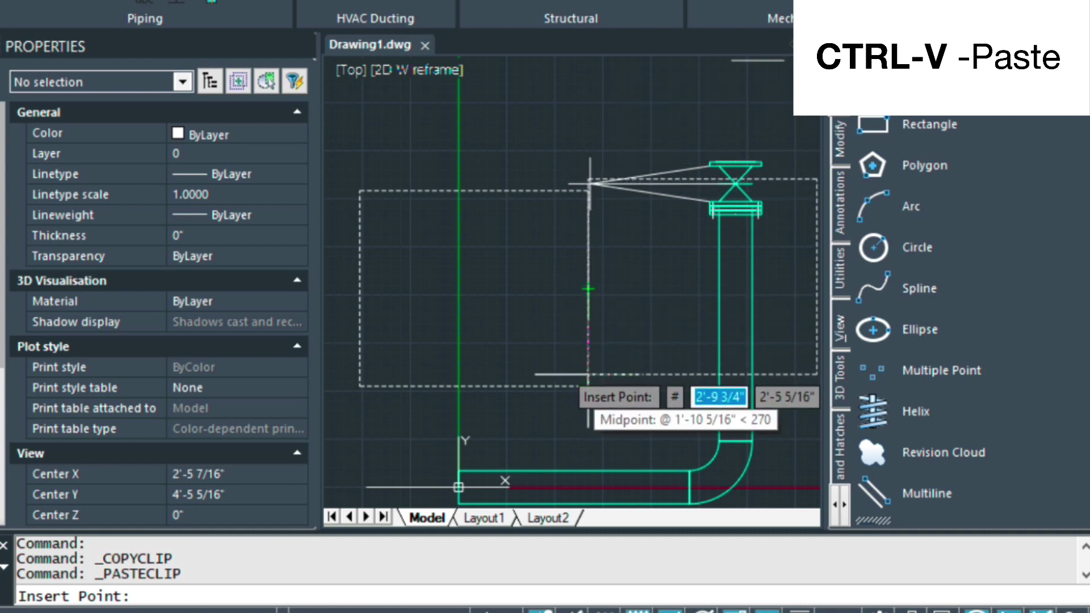
key(Escape)
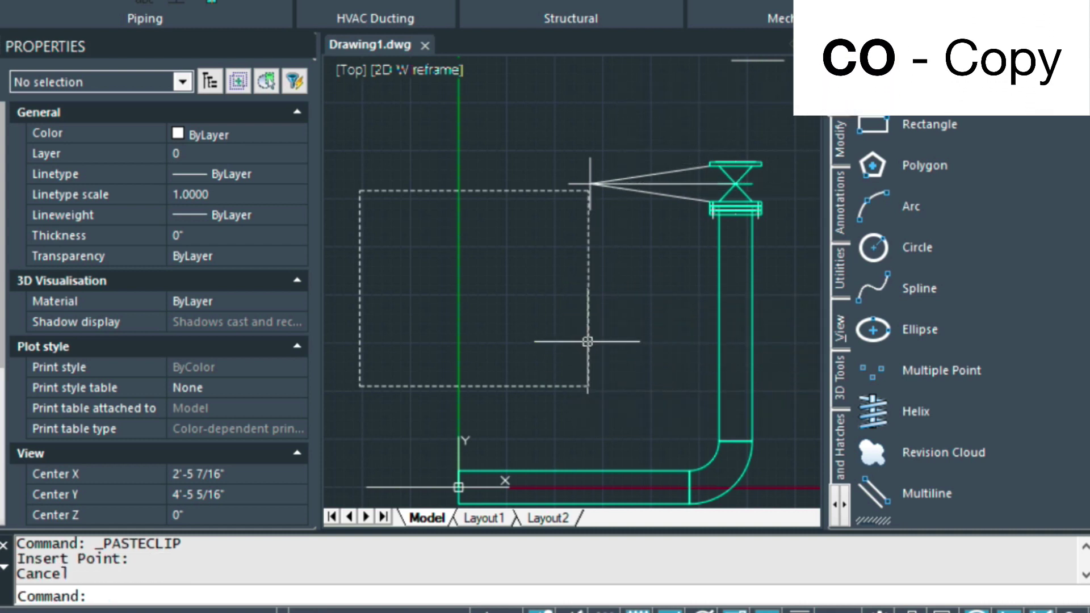
Step: Copy the dashed rectangle with the Copy command from its lower-left corner to the midpoint of its upper edge
text(CO)
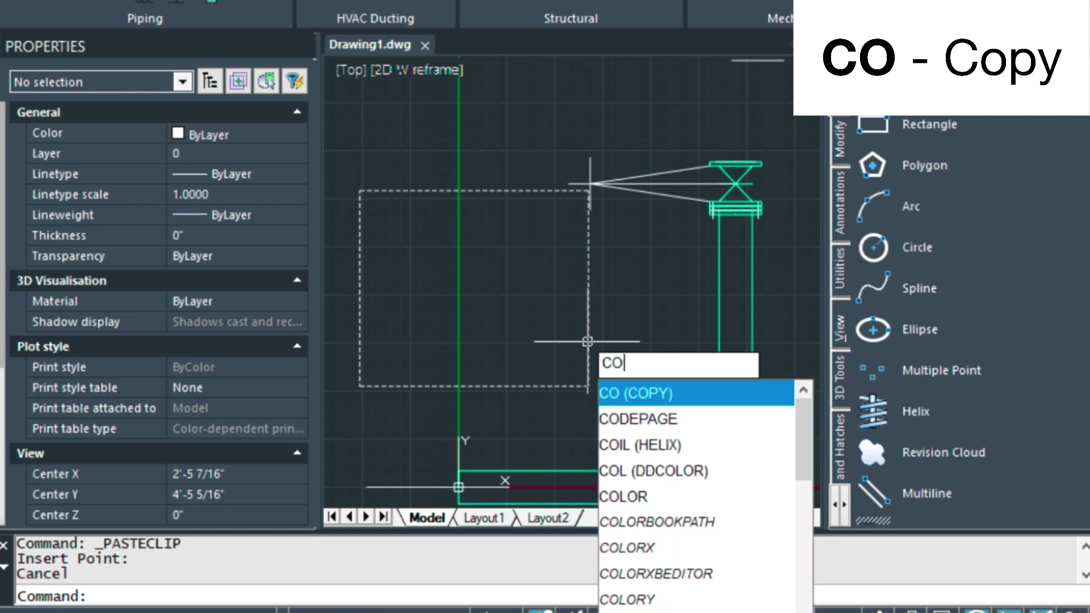
key(Return)
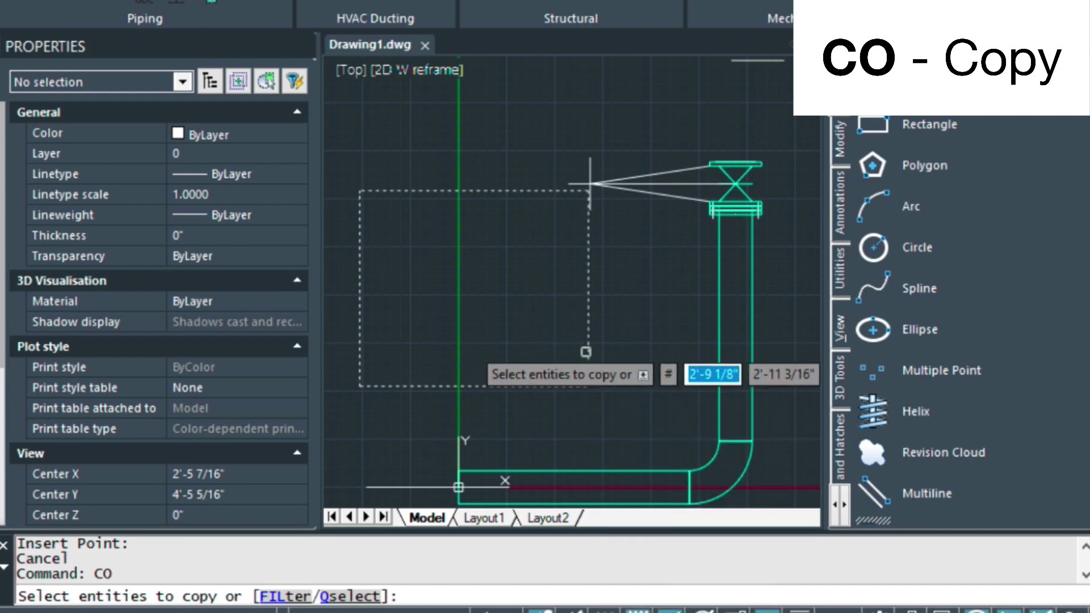
click(587, 349)
key(Return)
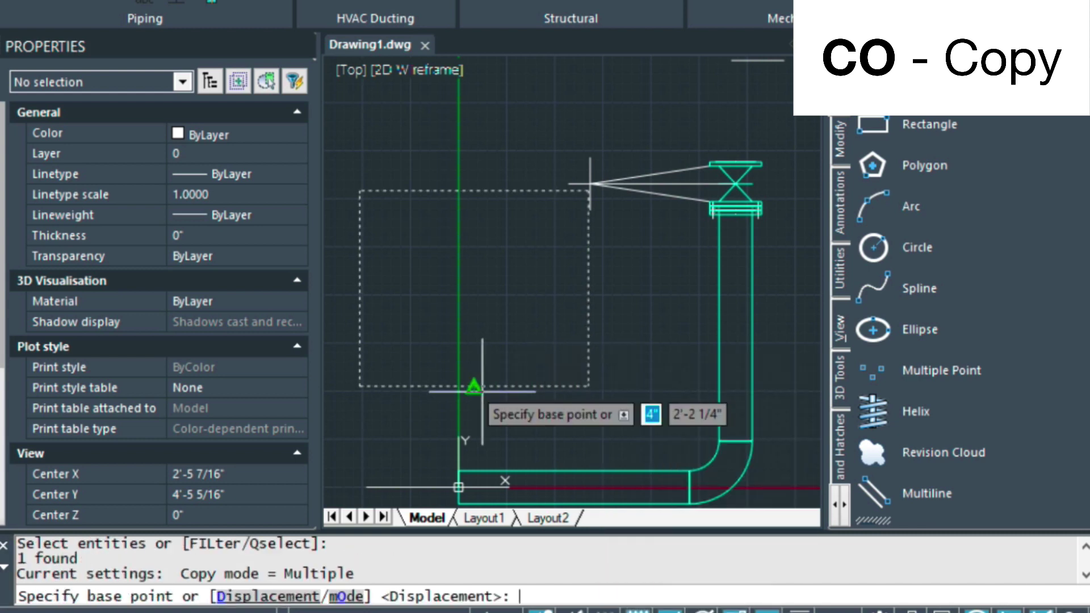
click(359, 387)
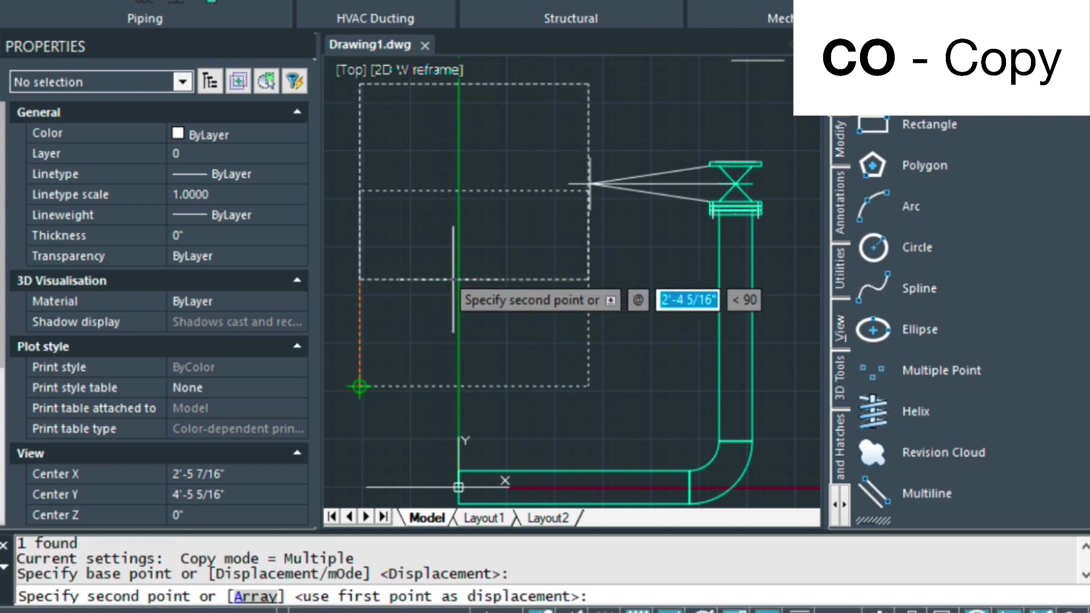
click(475, 189)
key(Escape)
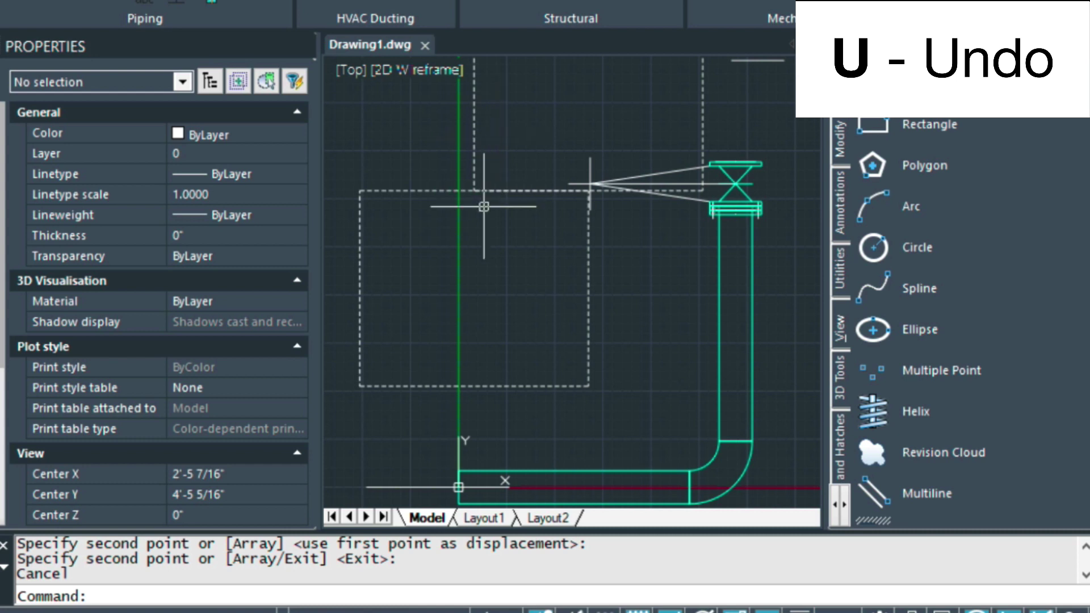
Step: Undo the last copy of the dashed rectangle
text(u)
key(Return)
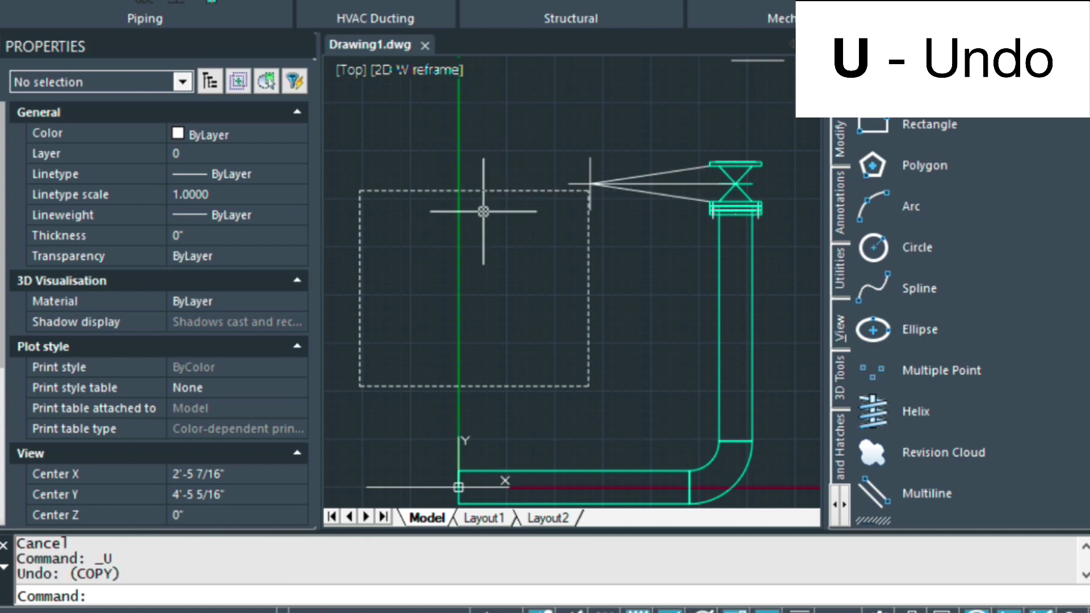
key(Escape)
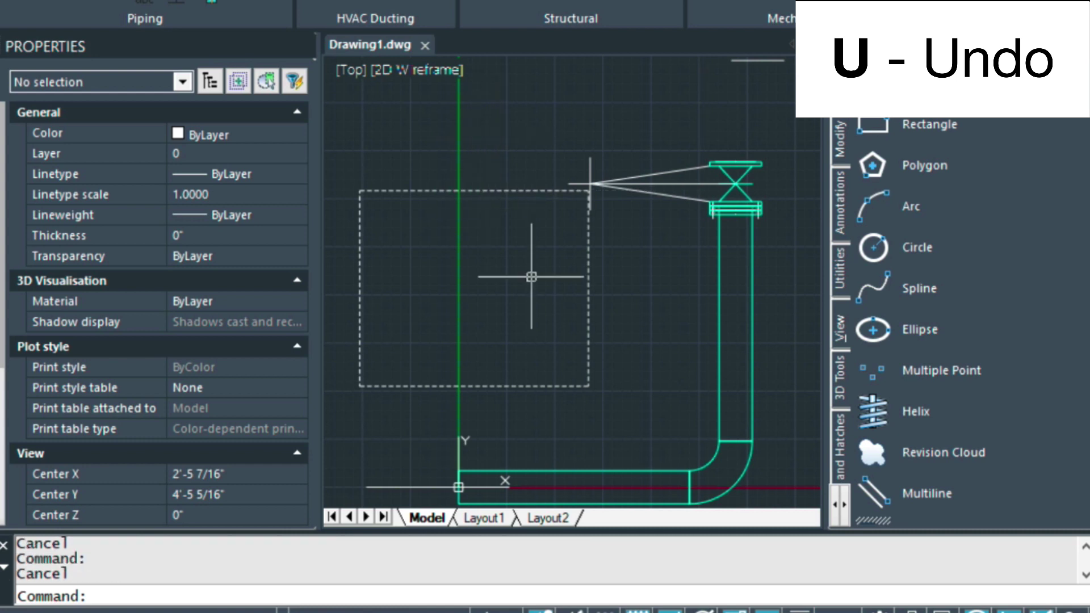
Step: Undo the cancelled paste and the preceding zoom operations back to the close-up of the dashed rectangle
text(u)
key(Return)
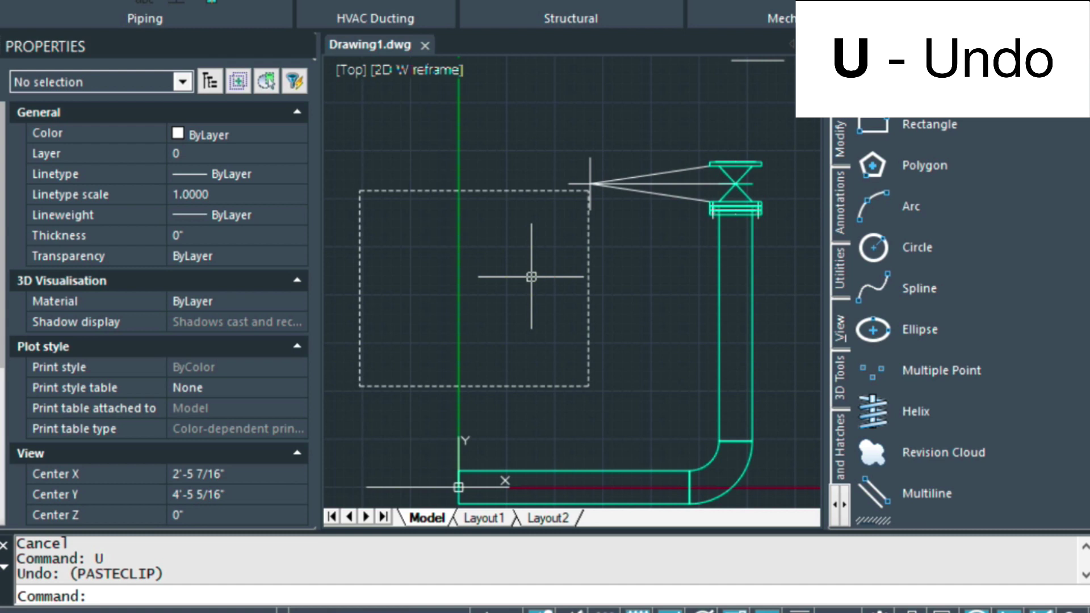
key(ctrl+z)
key(ctrl+z)
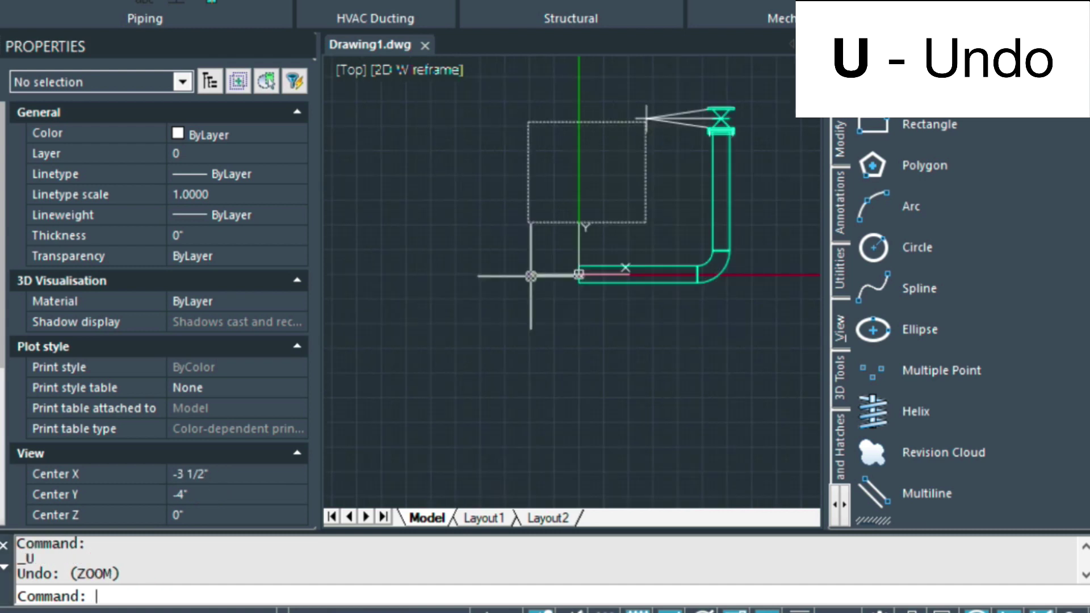
key(ctrl+z)
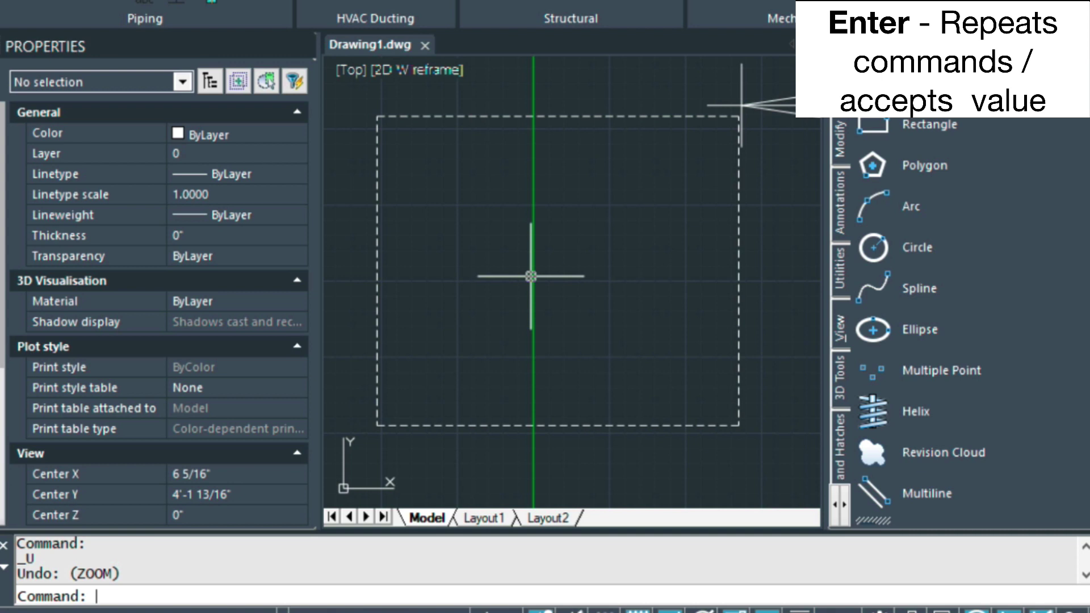
key(Escape)
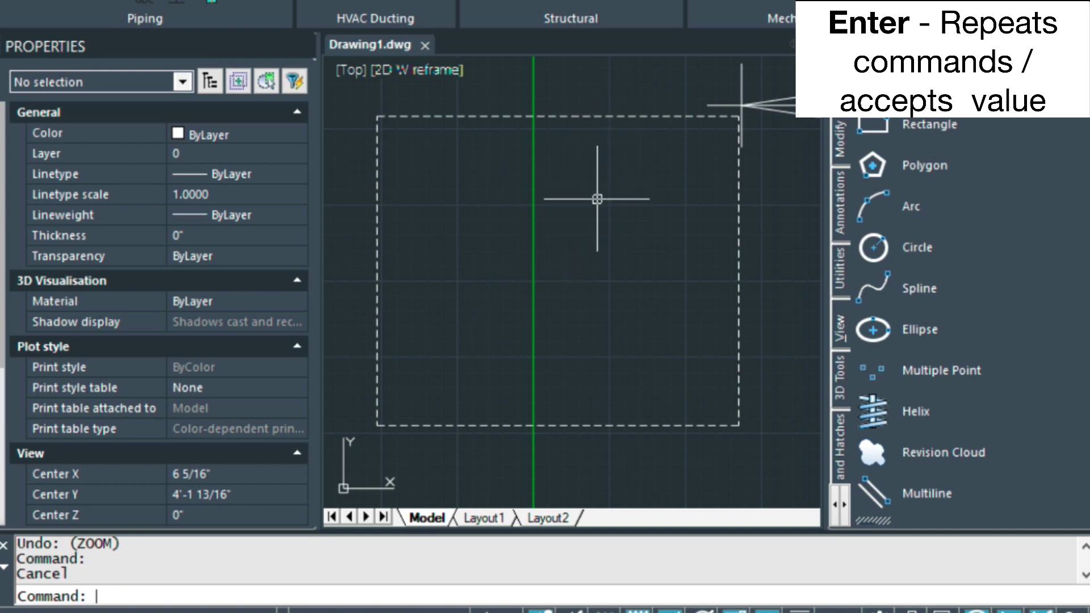
scroll(597, 199, down, 3)
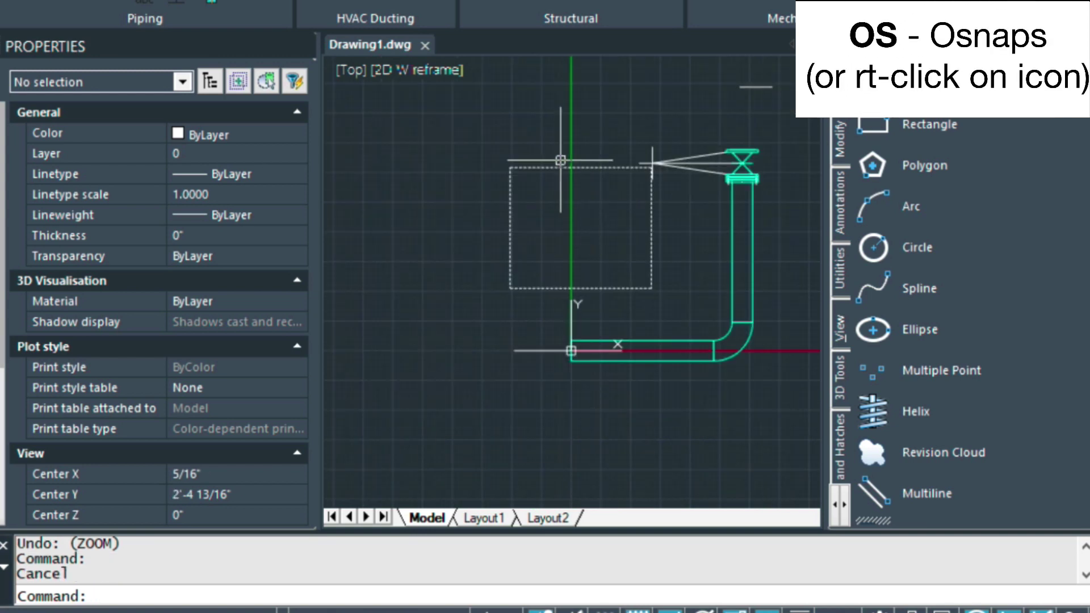
Step: Erase the dashed rectangle above the horizontal pipe with the Erase command
key(Escape)
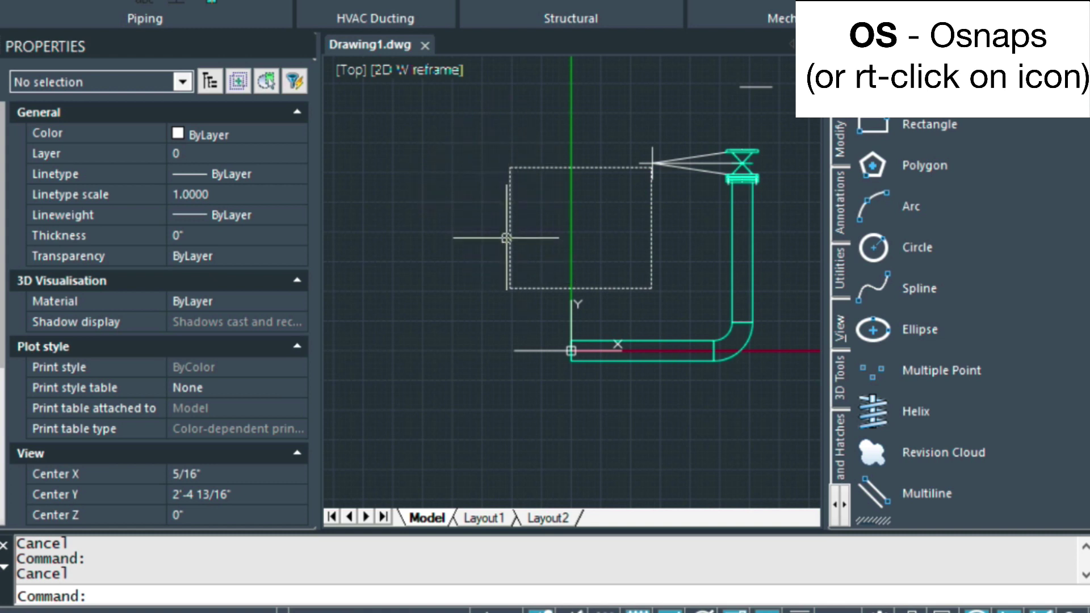
click(510, 223)
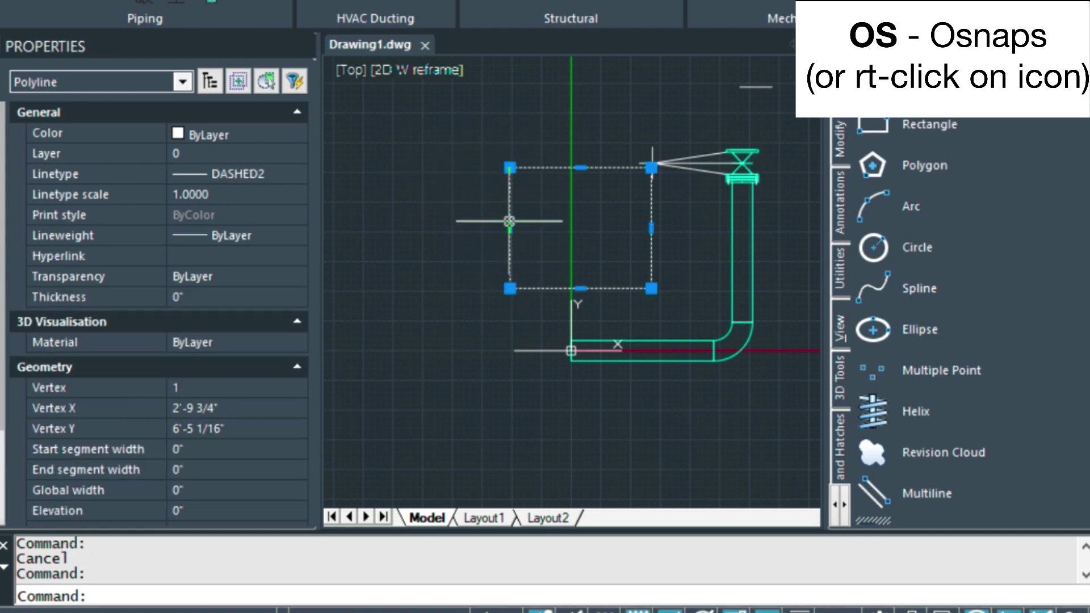
mouse_move(514, 226)
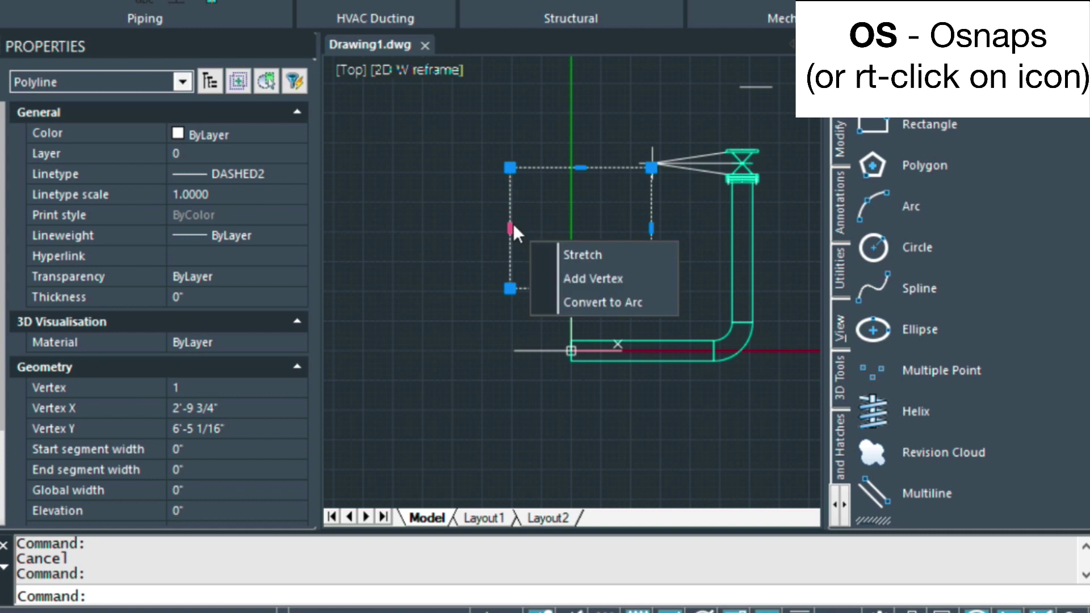
text(E)
key(Return)
key(Escape)
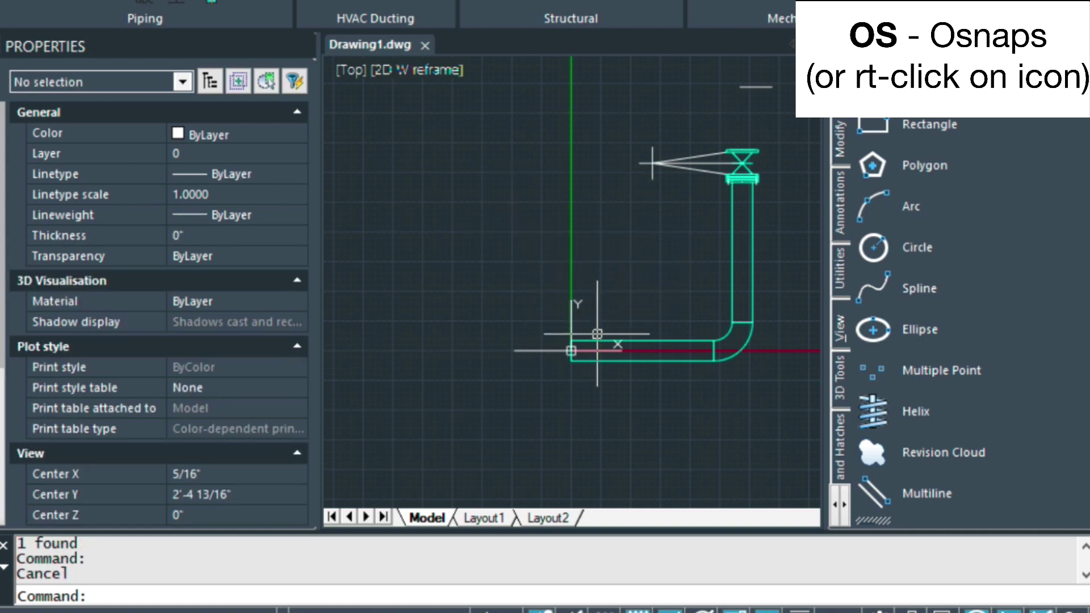
key(Escape)
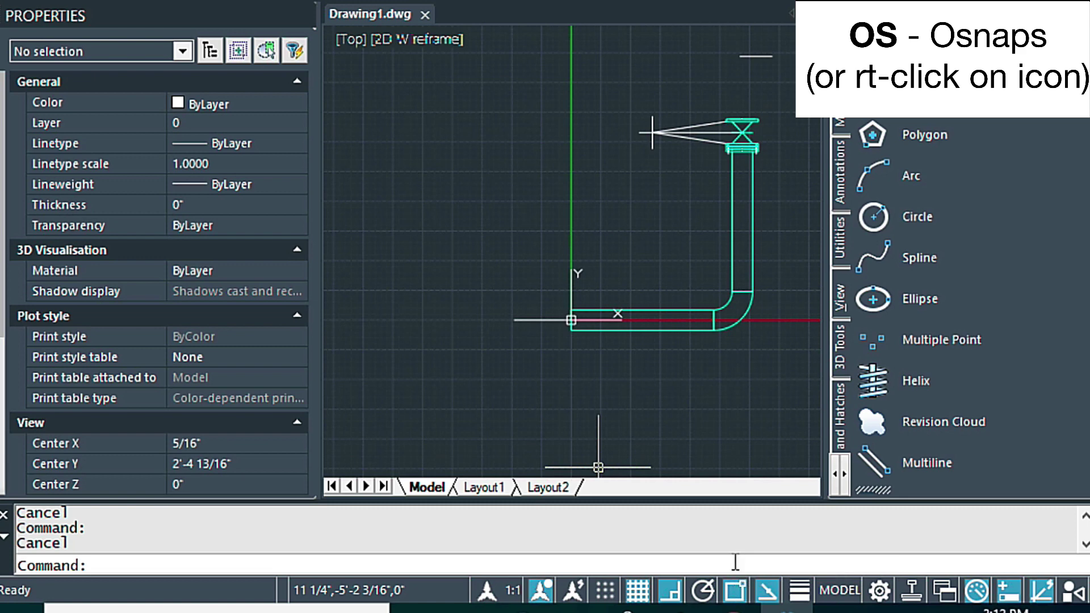
Step: Review the entity snap modes in the Esnap settings and accept them with Endpoint, Midpoint and Node active
right_click(732, 593)
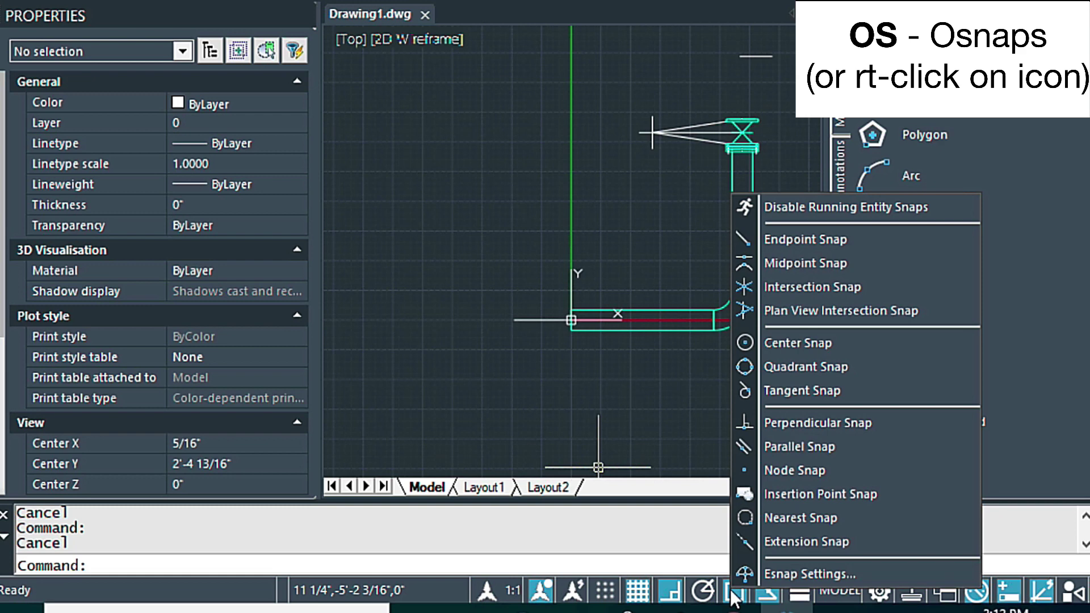
click(778, 568)
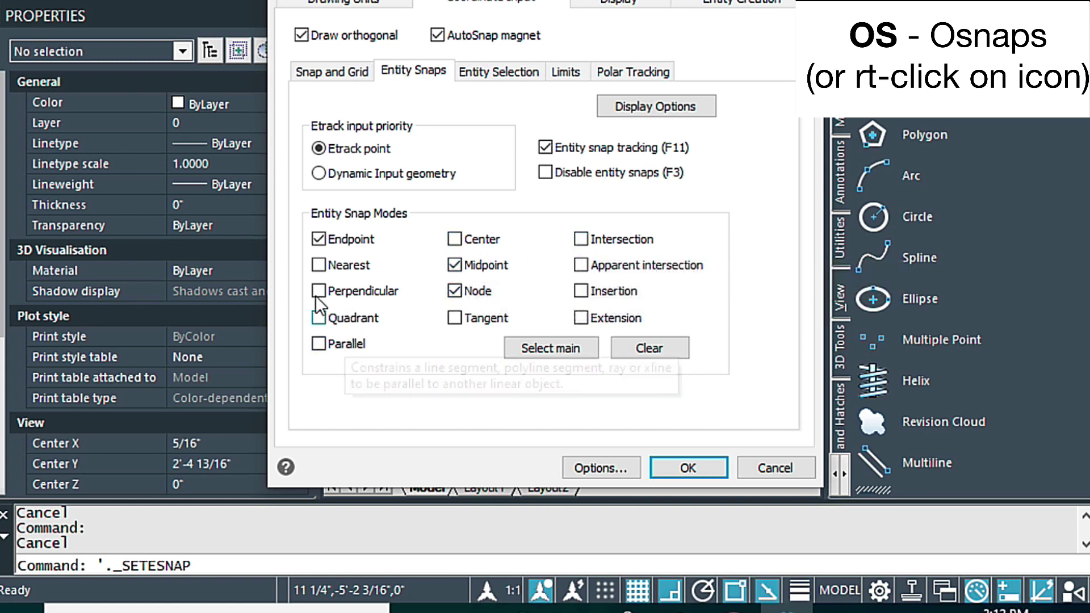
click(318, 239)
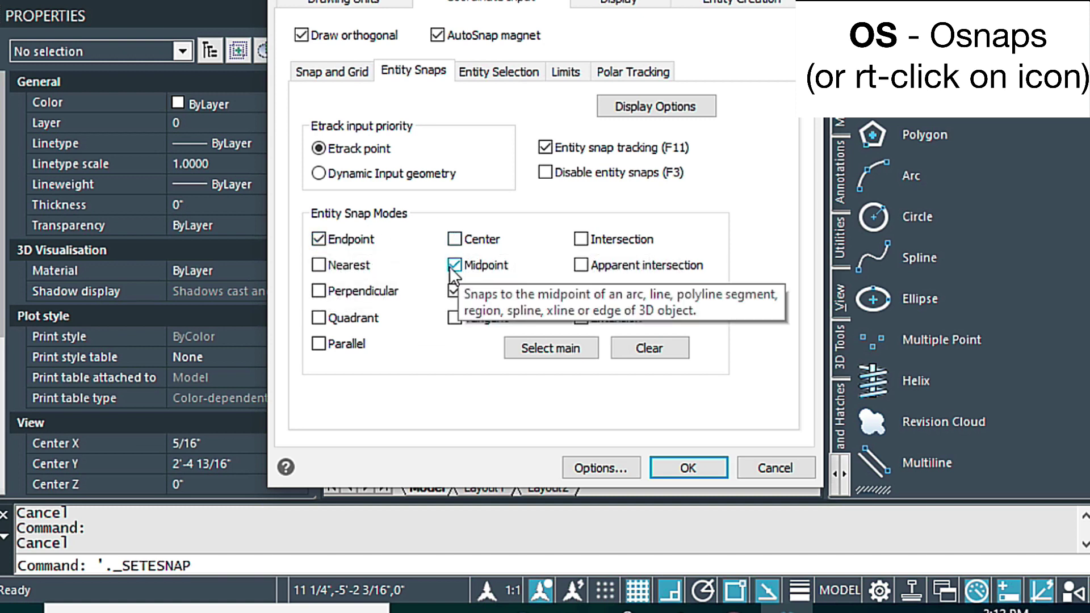
click(690, 468)
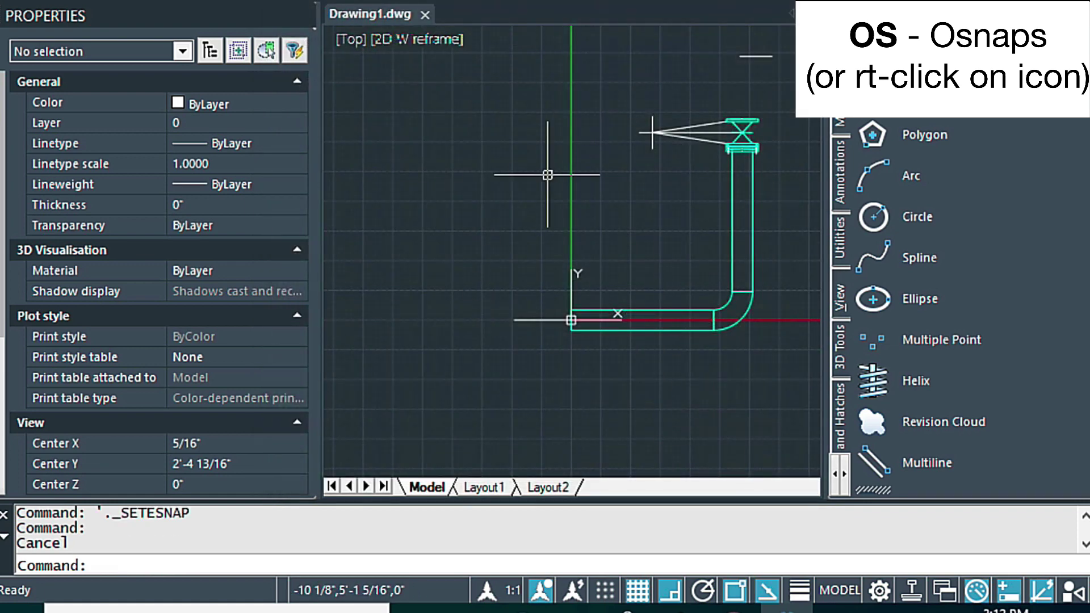
Step: Add a horizontal linear dimension from the horizontal pipe's lower-left endpoint to the middle of the elbow's upper end, placed below the pipe
text(DLI)
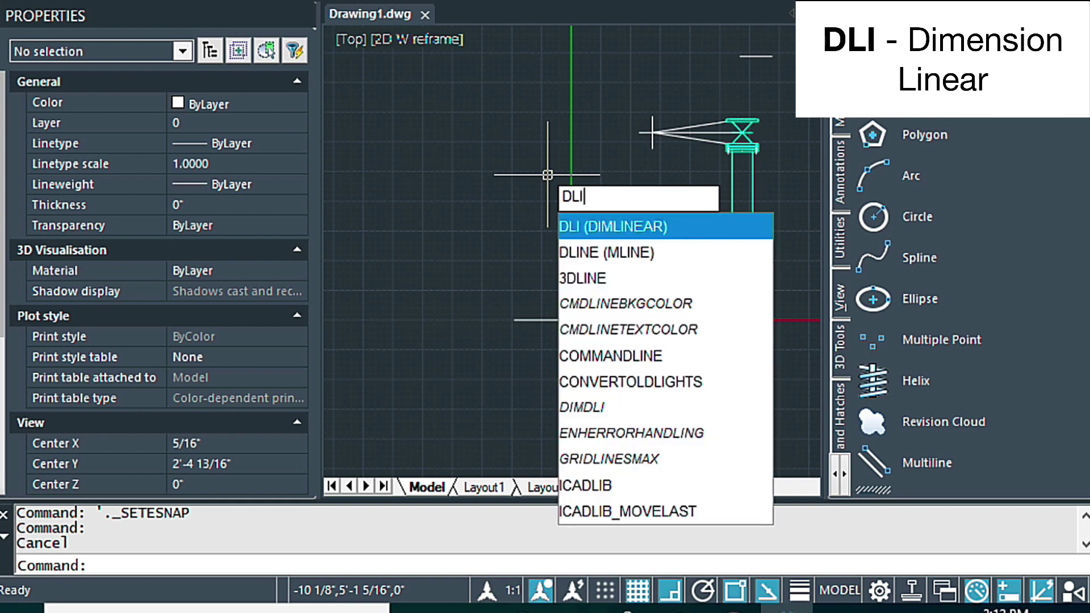
key(Return)
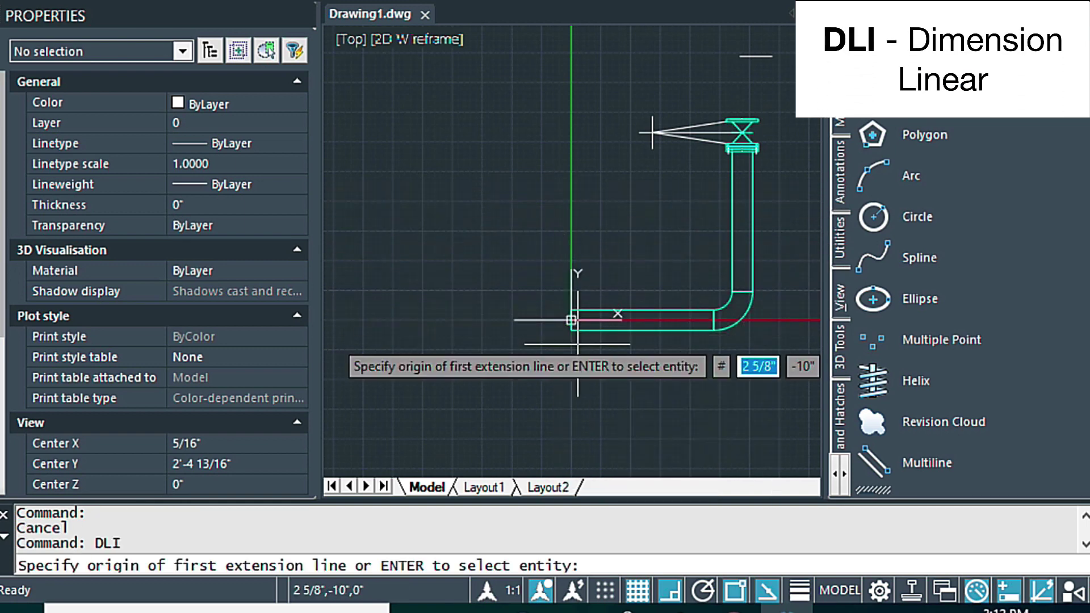
click(571, 329)
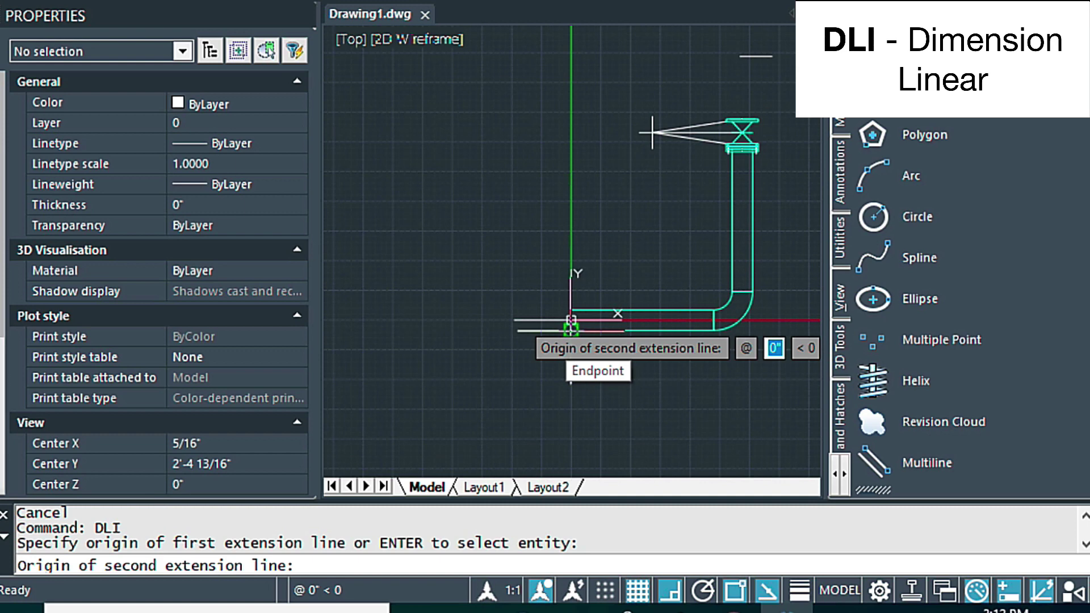
click(743, 293)
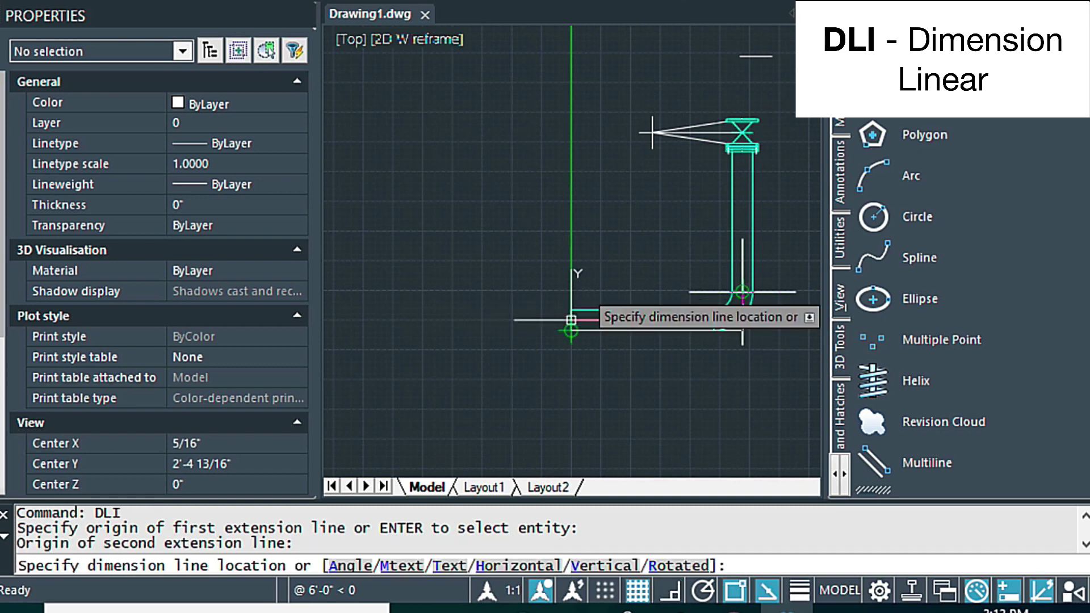
click(729, 388)
key(Escape)
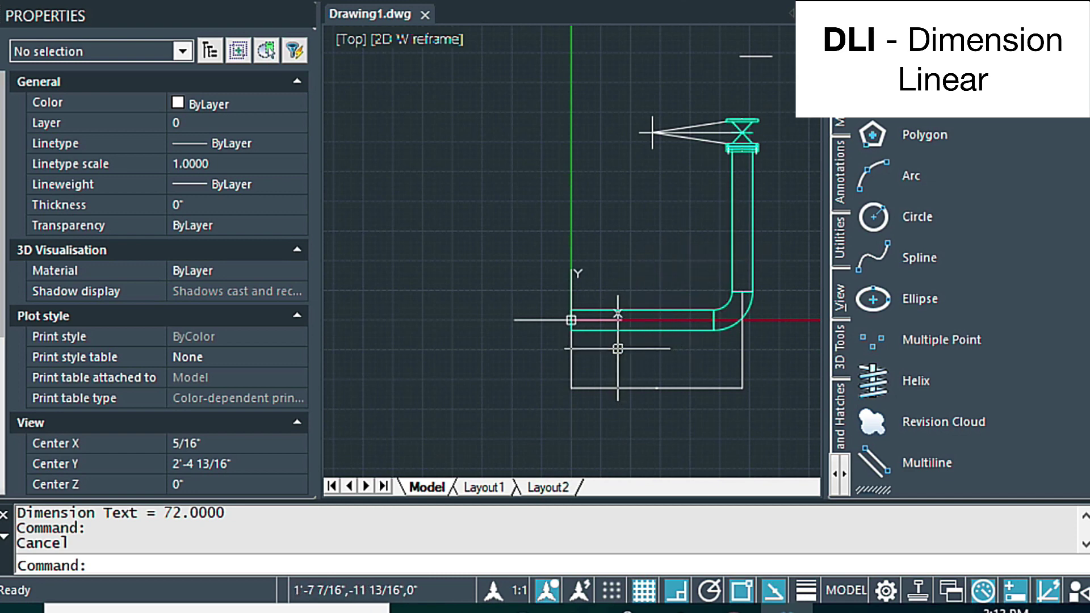
key(Escape)
Step: Set the DIMSCALE dimension size factor to 12
text(DIMSCALE)
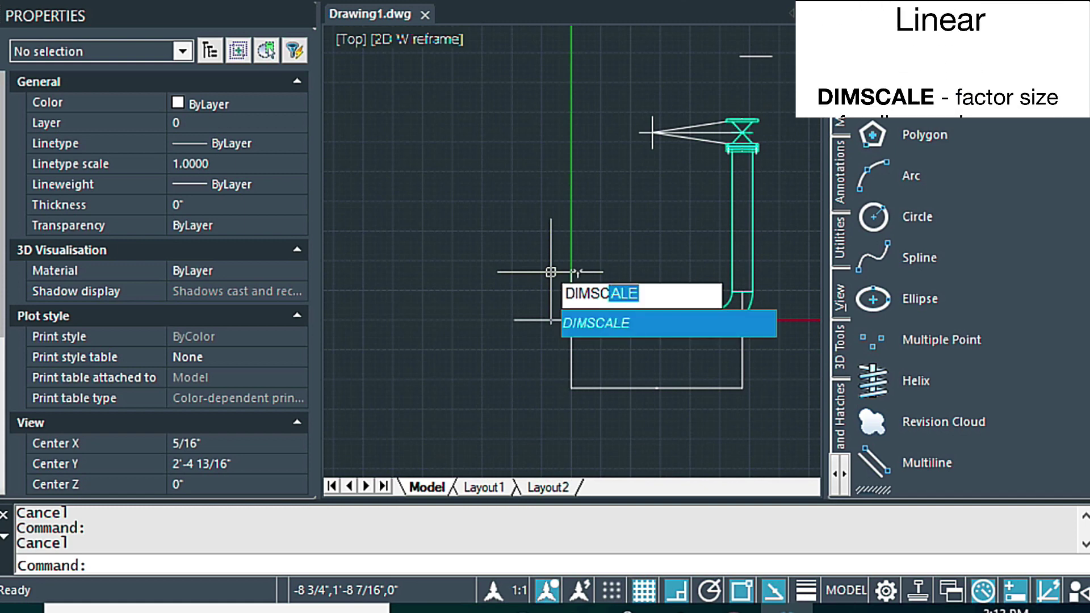
key(Return)
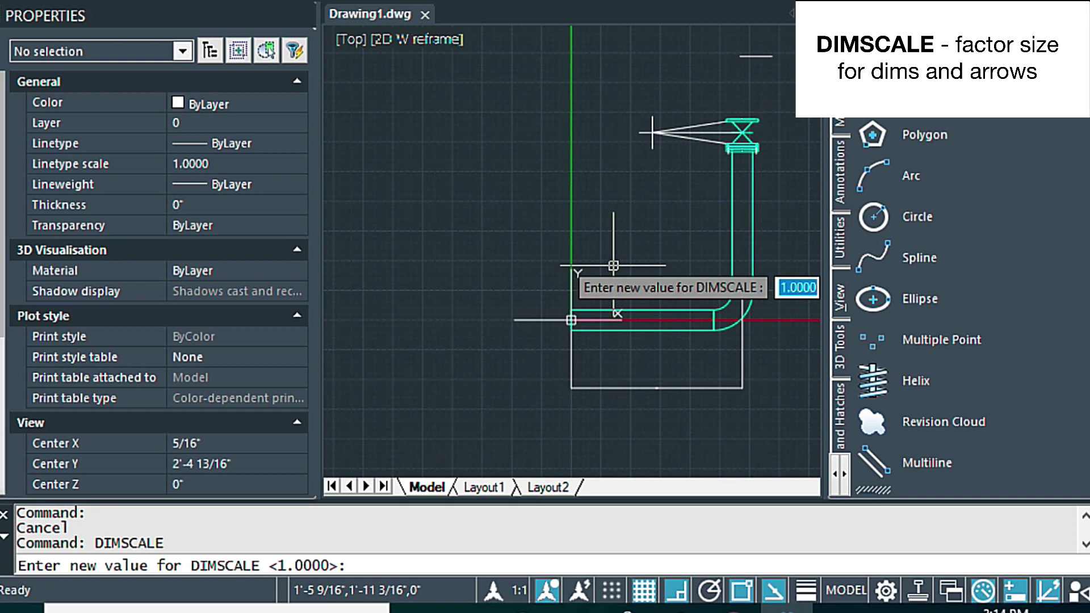
text(12)
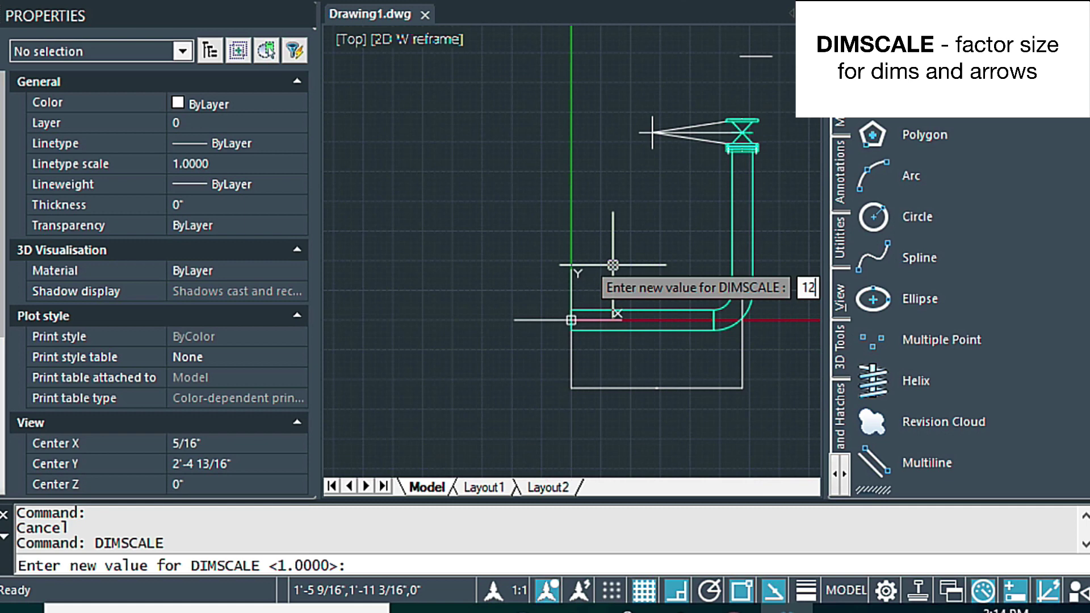
key(Return)
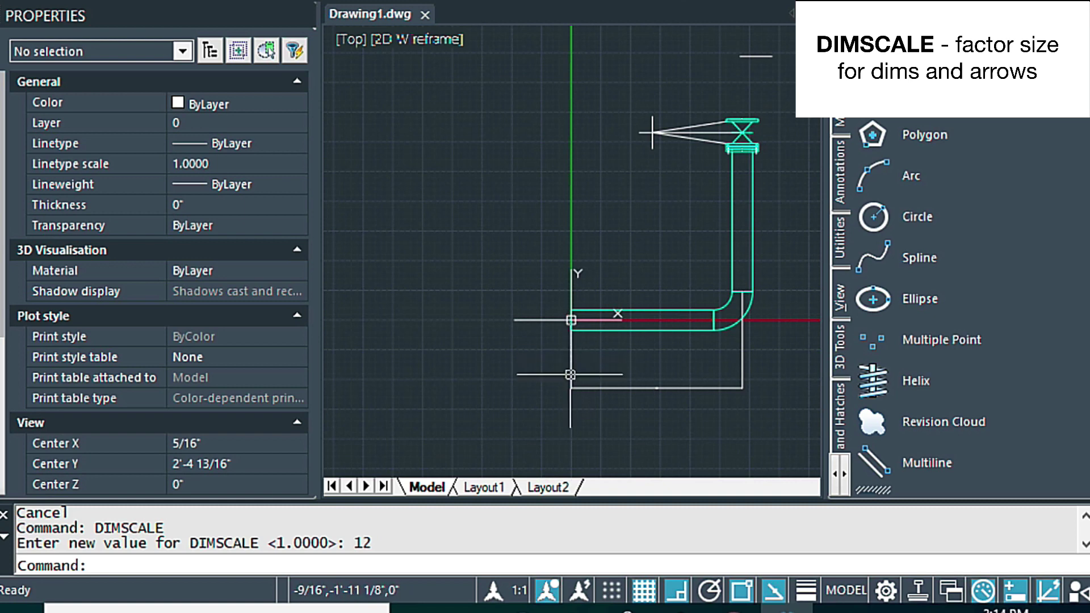
key(Escape)
Step: Apply the current dimension style to all dimensions with the DIM command's update option
text(D)
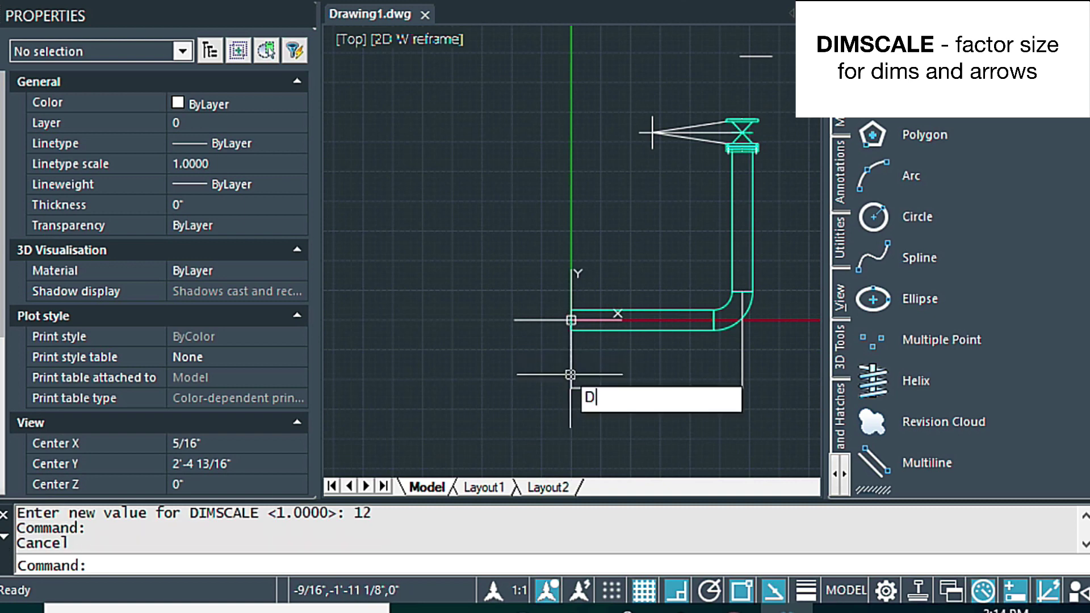
text(IM)
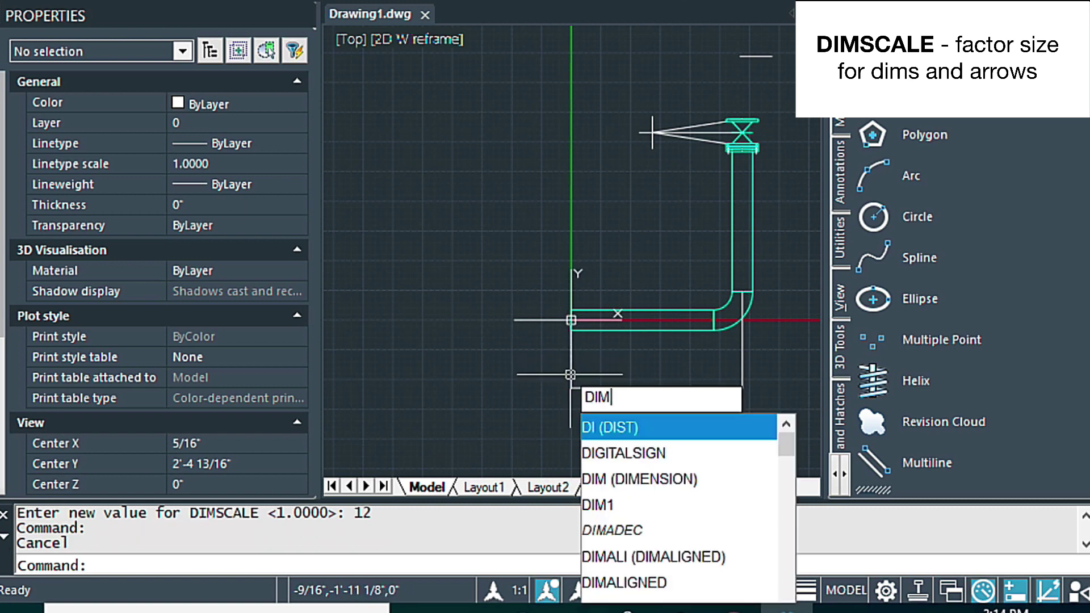
key(Return)
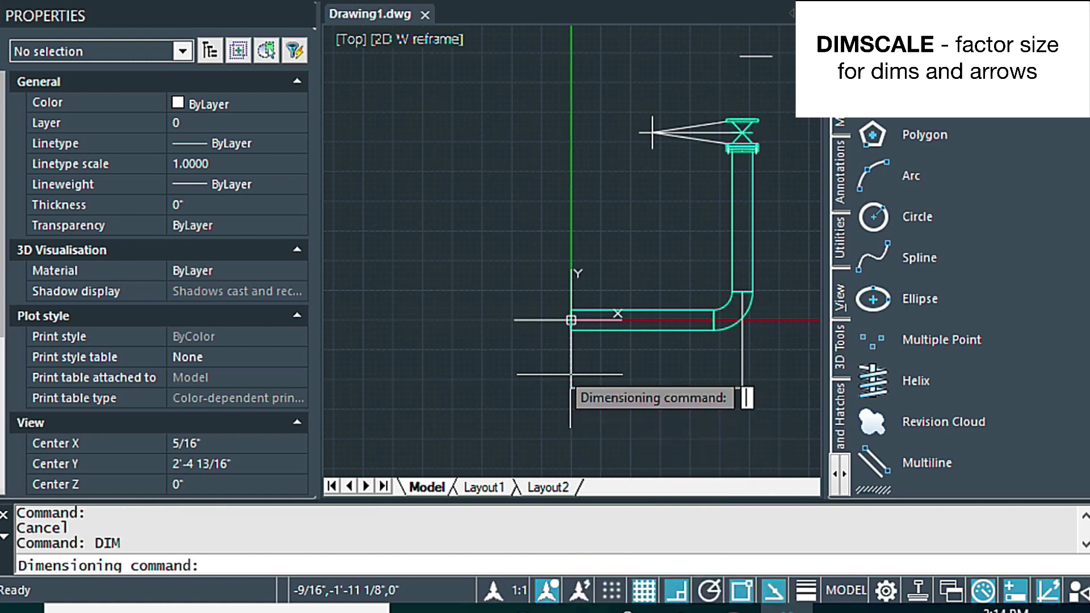
text(upda)
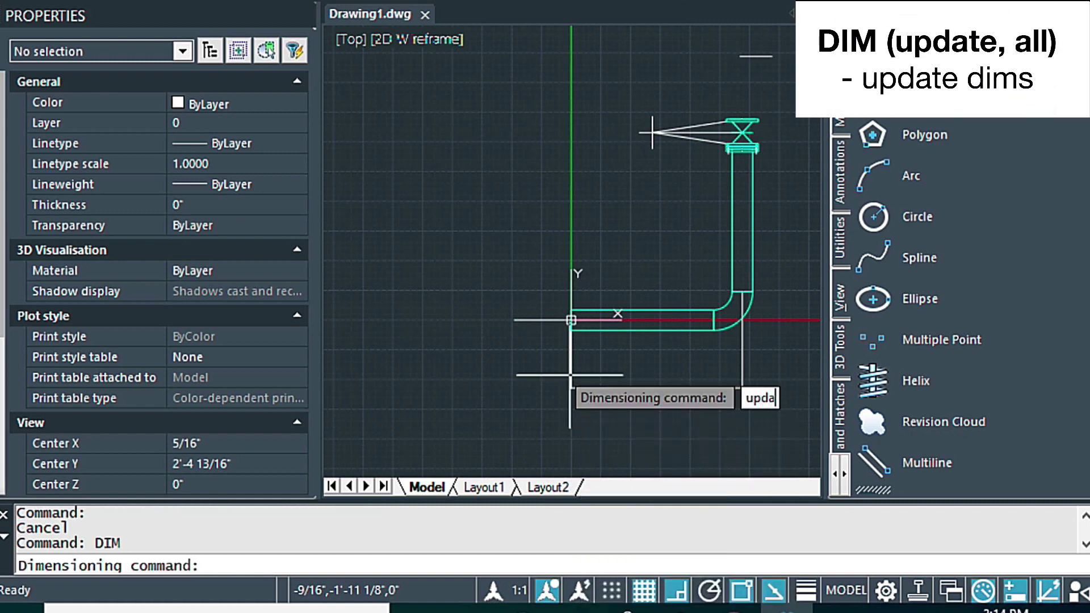
text(te)
key(Return)
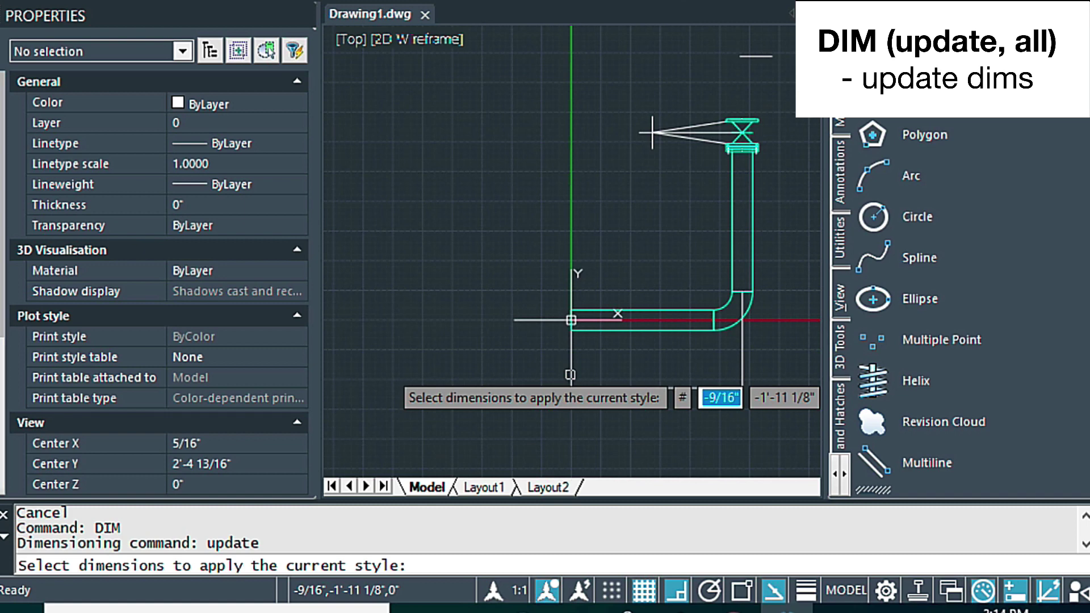
text(lll)
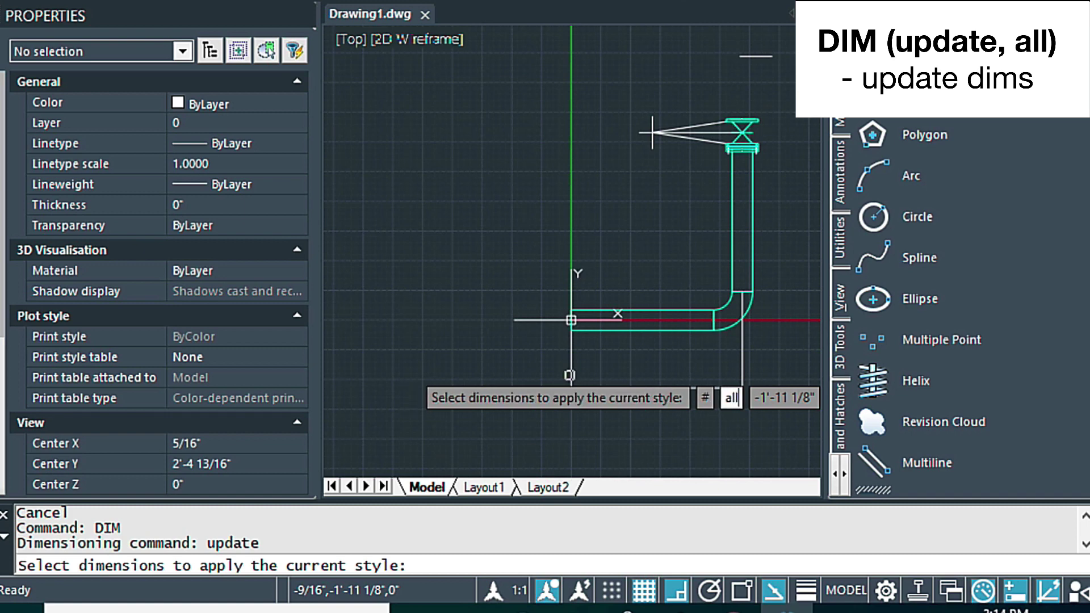
key(Return)
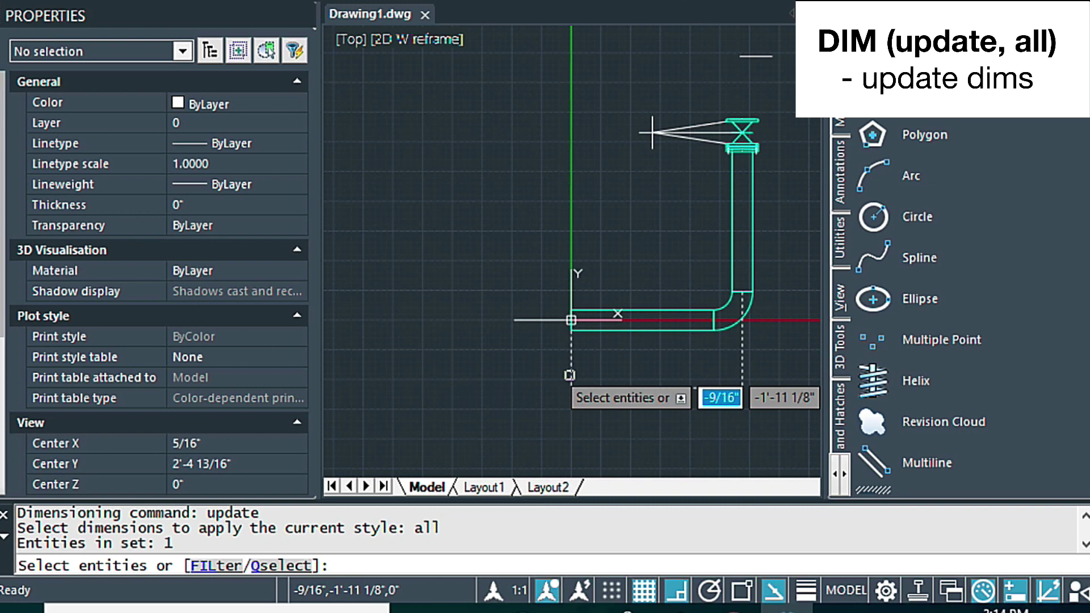
key(Return)
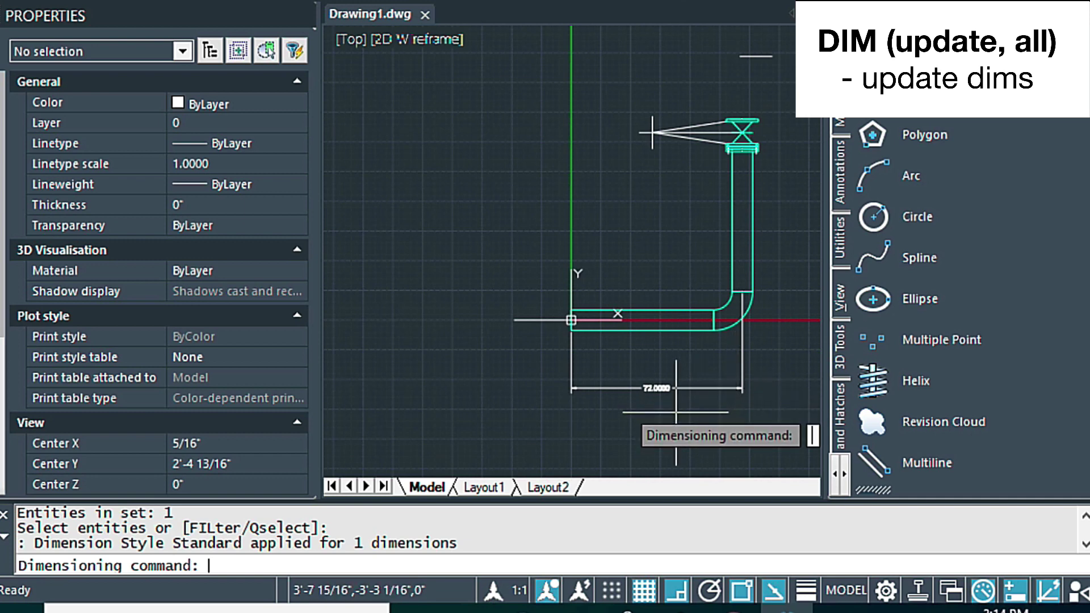
key(Escape)
key(Escape)
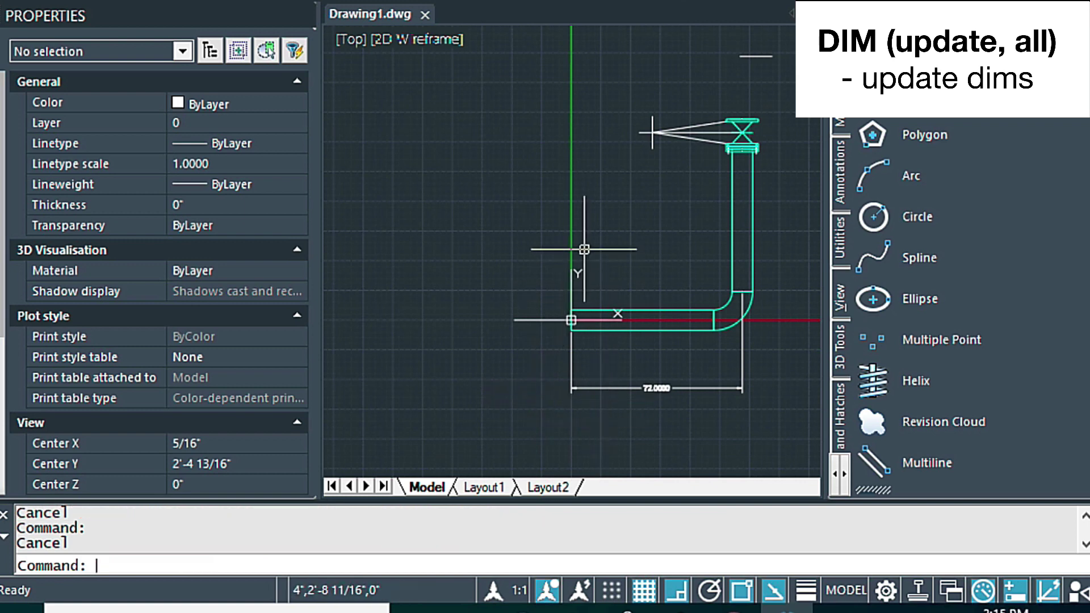
click(532, 234)
key(Escape)
Step: Set the DIMSCALE dimension size factor to 24
text(D)
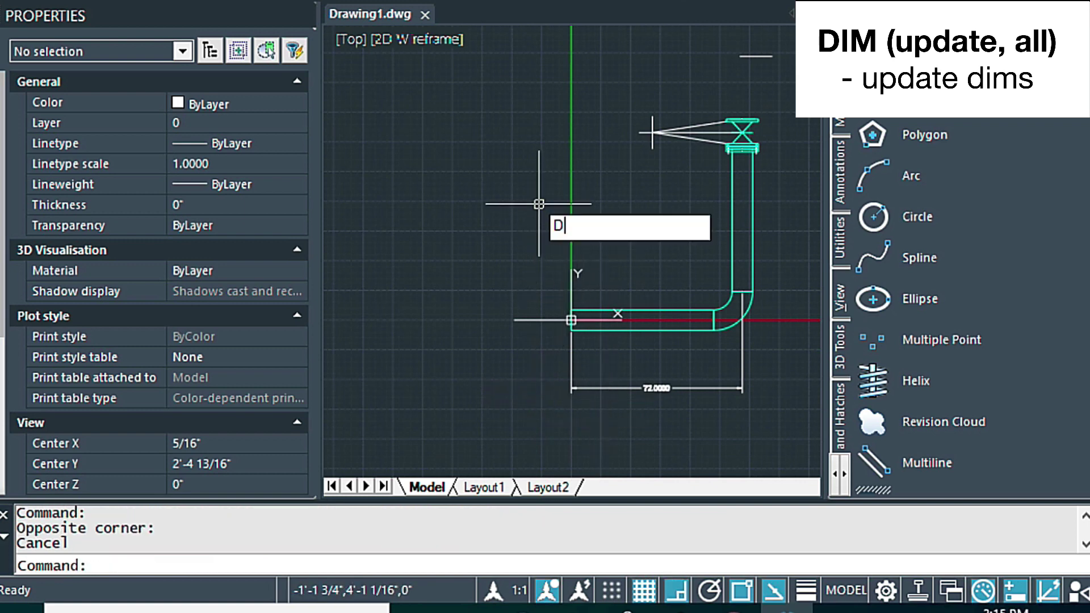
text(IMSCALE)
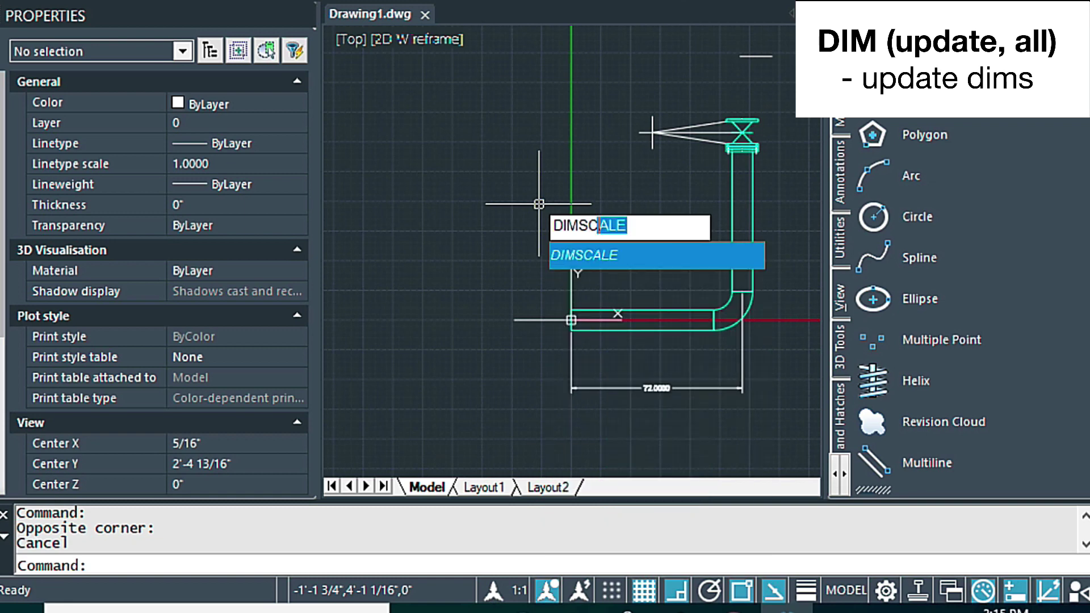
key(Return)
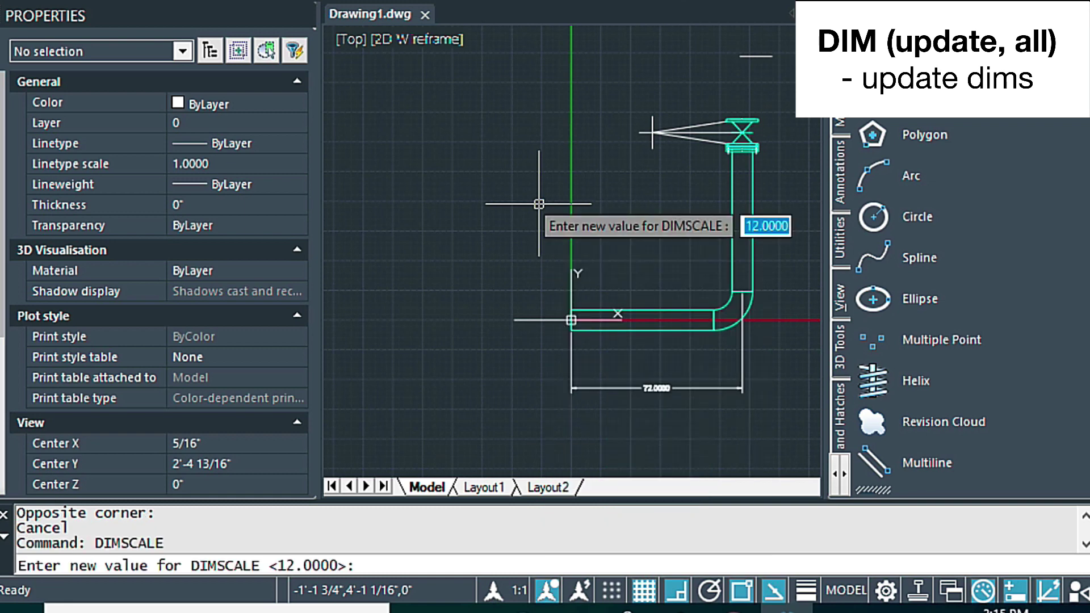
text(24)
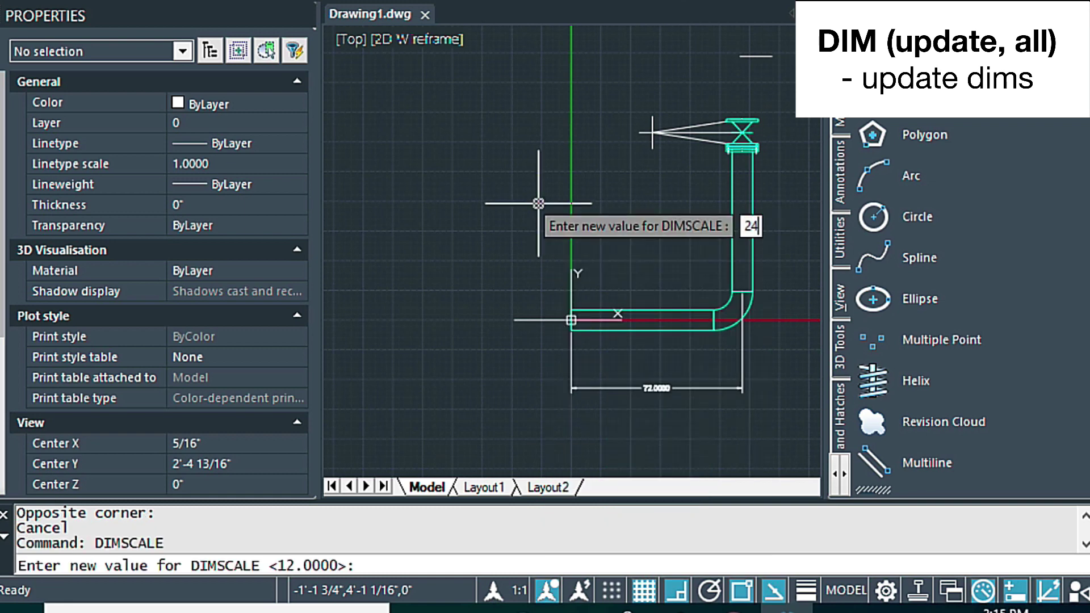
key(Return)
key(Escape)
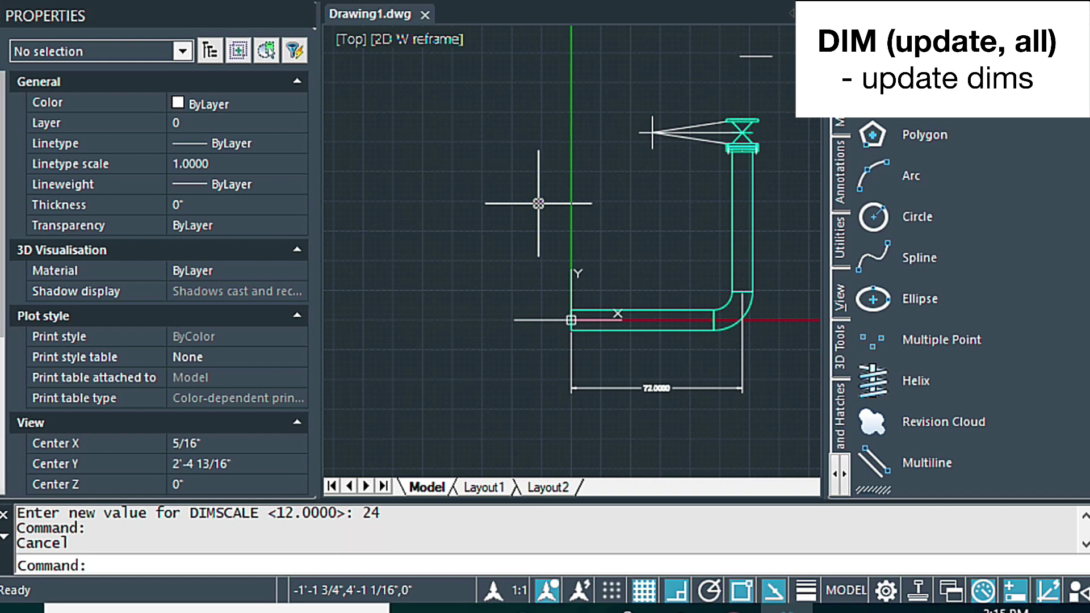
Step: Apply the current dimension style to all dimensions using the DIM update option so they use the 24 scale factor
text(DIM)
key(Return)
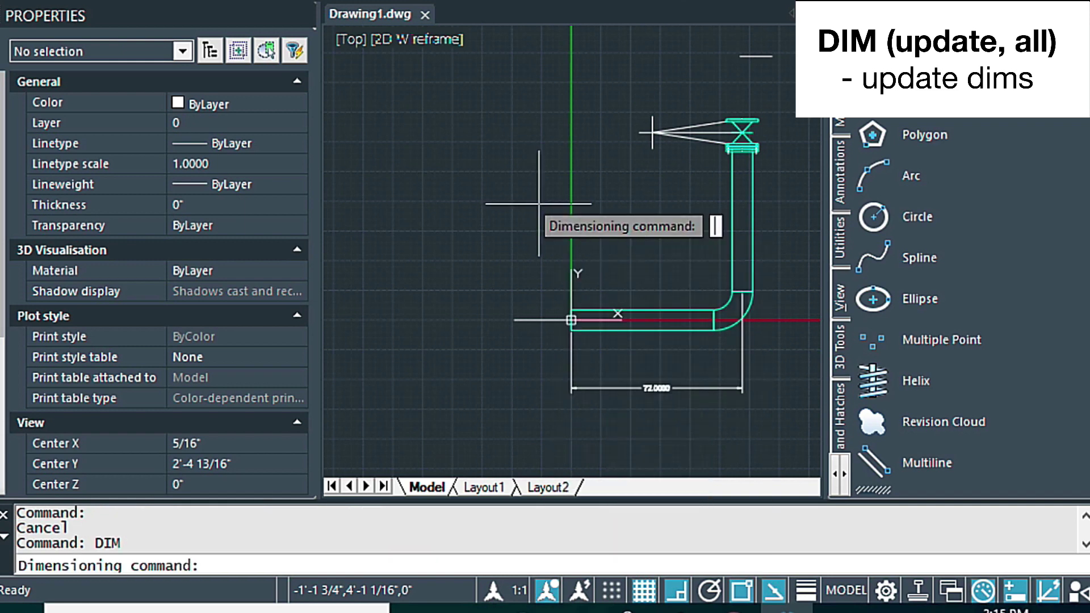
text(upda)
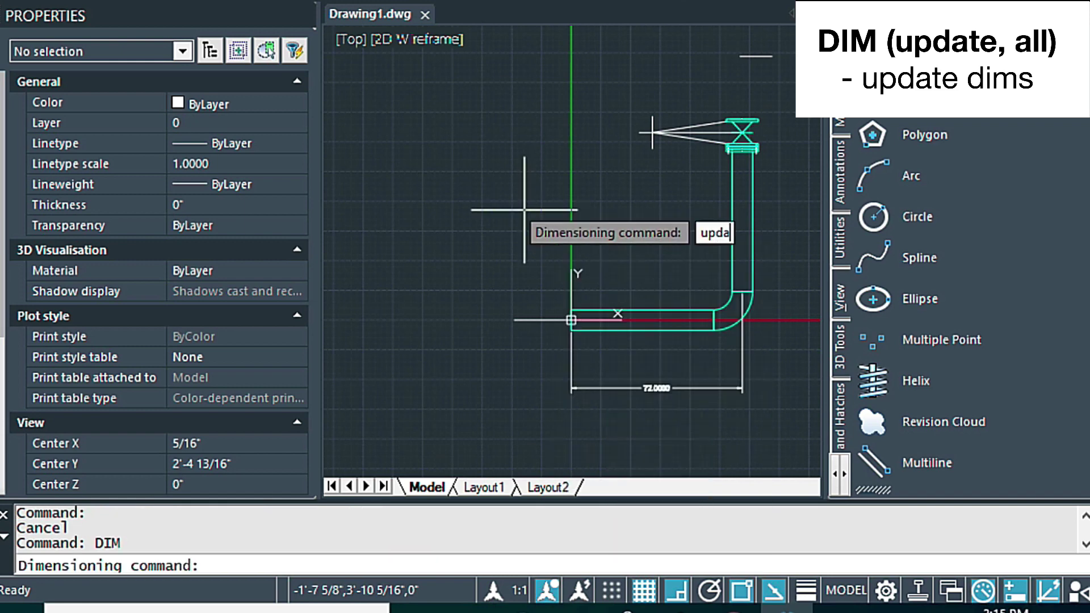
text(te)
key(Return)
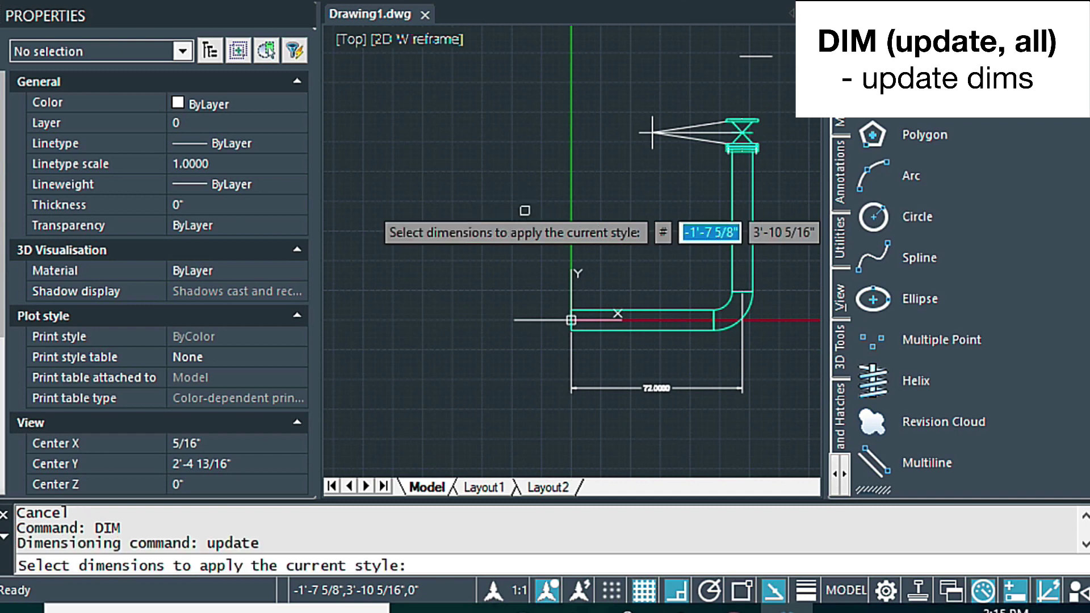
text(all)
key(Return)
key(Return)
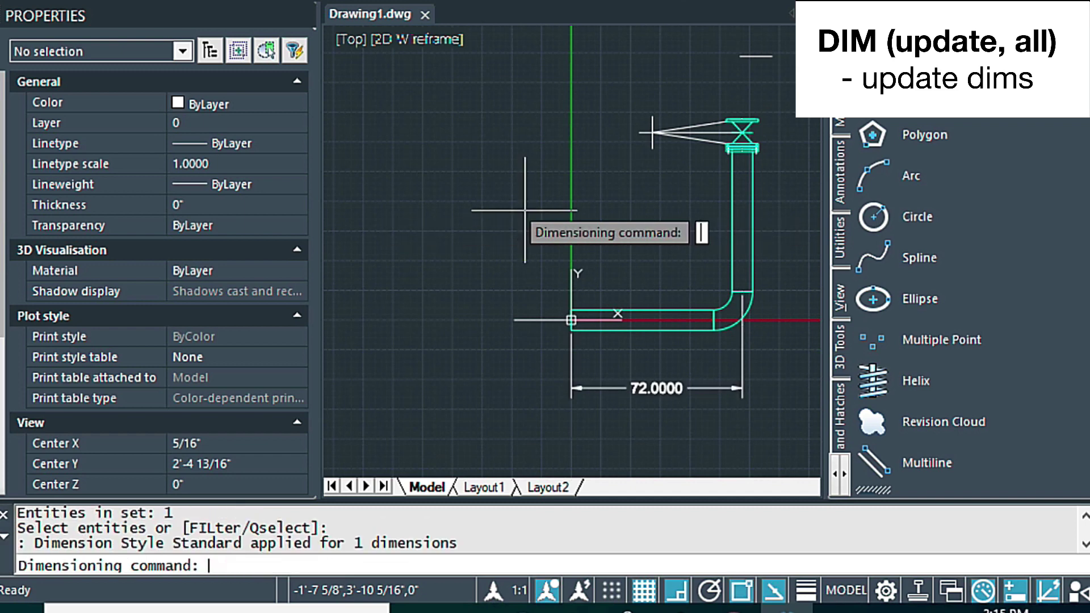
key(Escape)
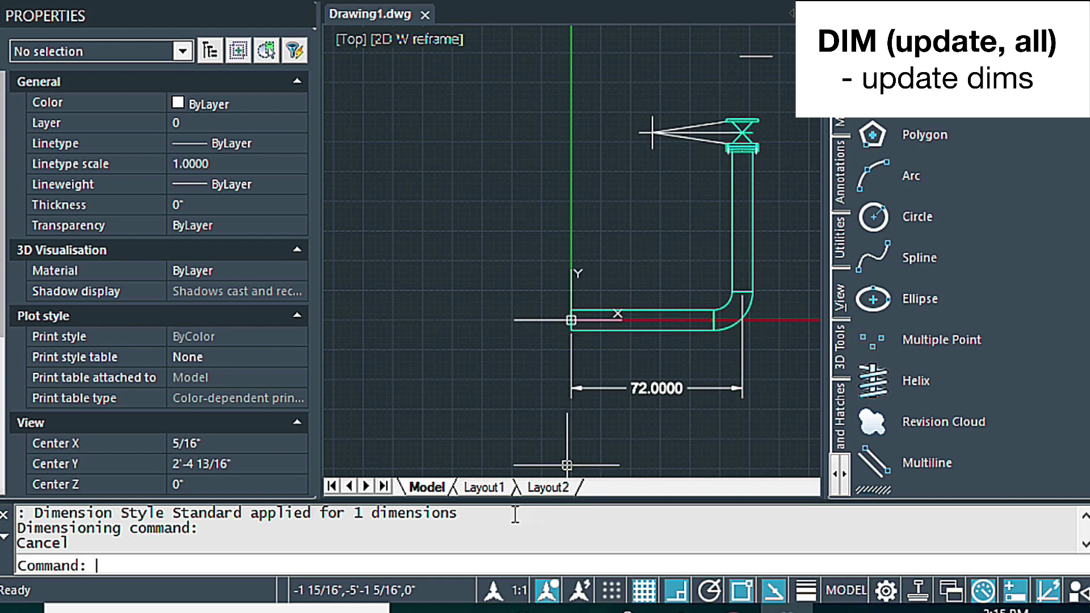
key(Escape)
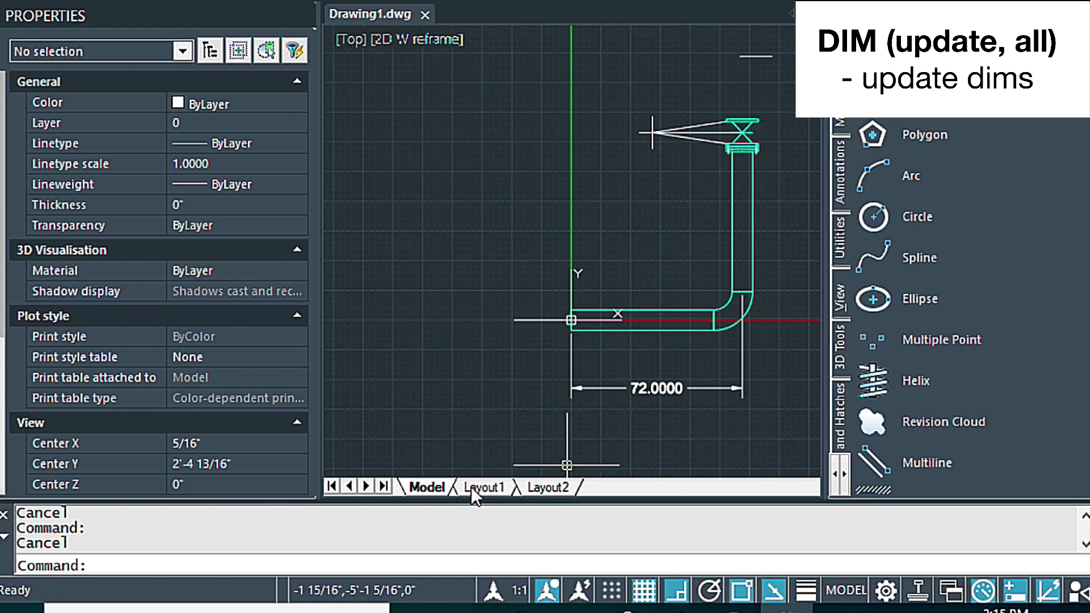
Step: View the drawing in the Layout1 paper space and return to model space
click(486, 487)
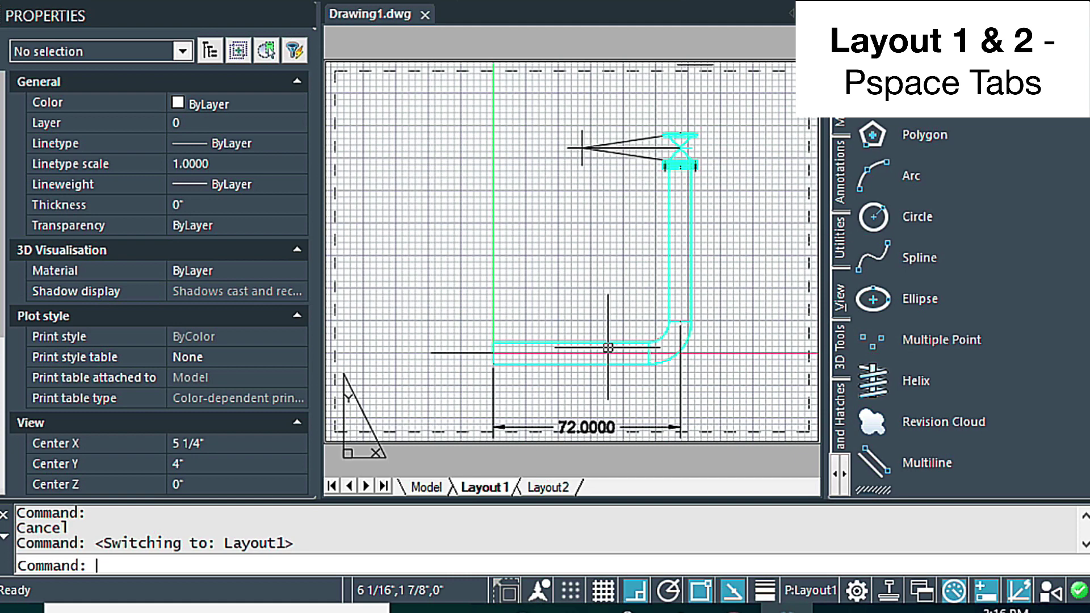
click(429, 488)
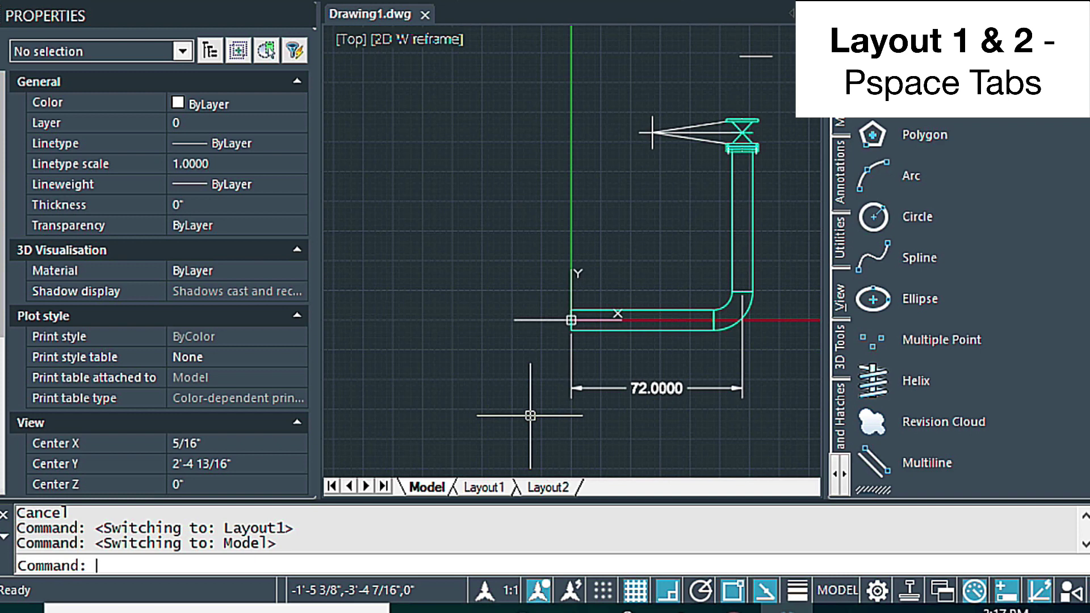
key(Escape)
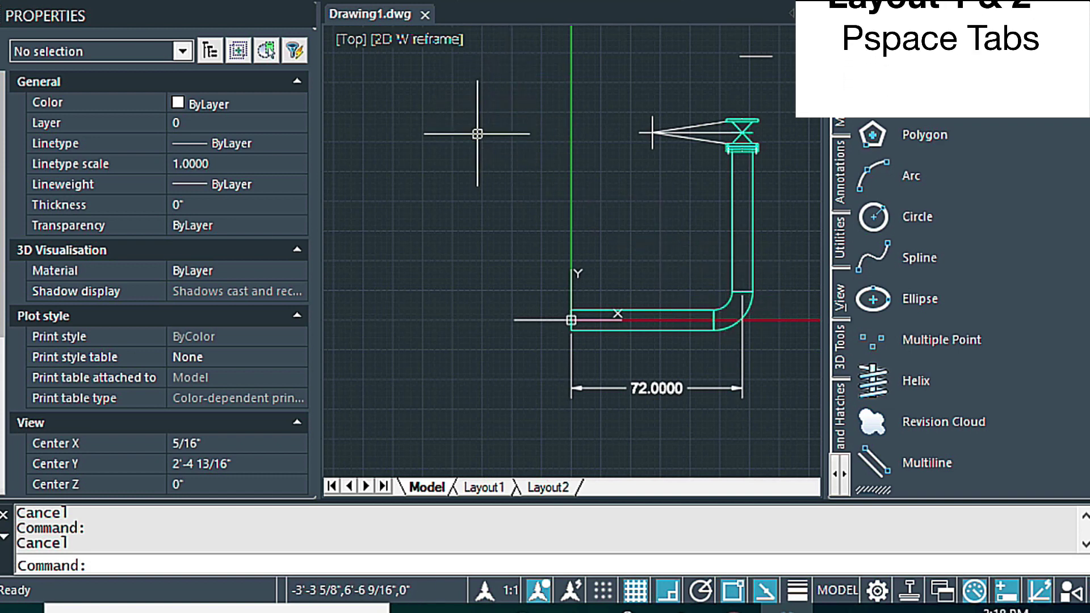
Step: Add a radius dimension to the elbow's outer arc, with its text placed outside the elbow to the lower right
text(DRA)
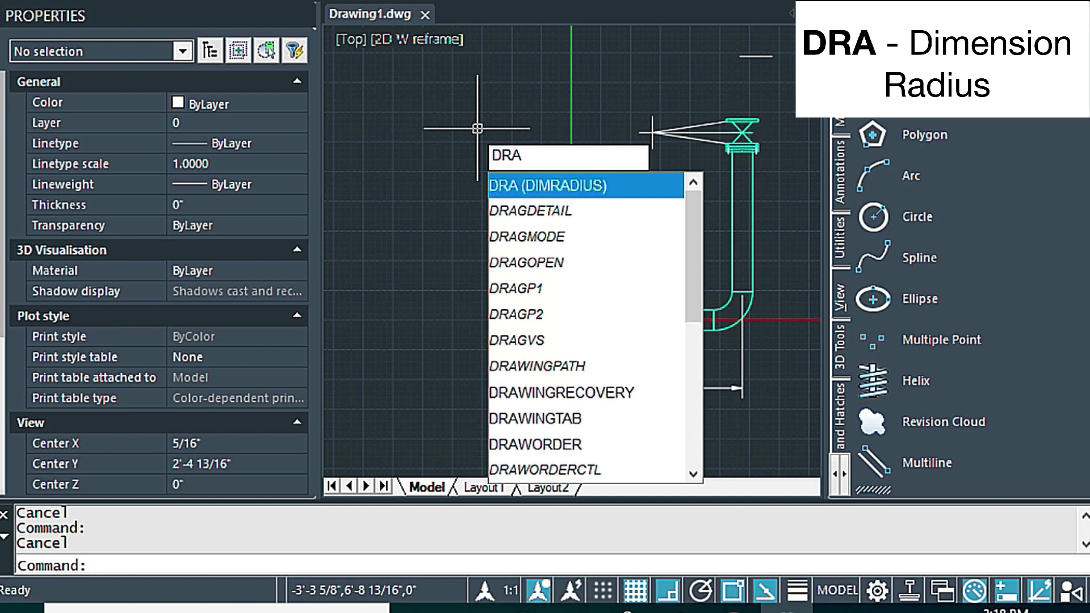
key(Return)
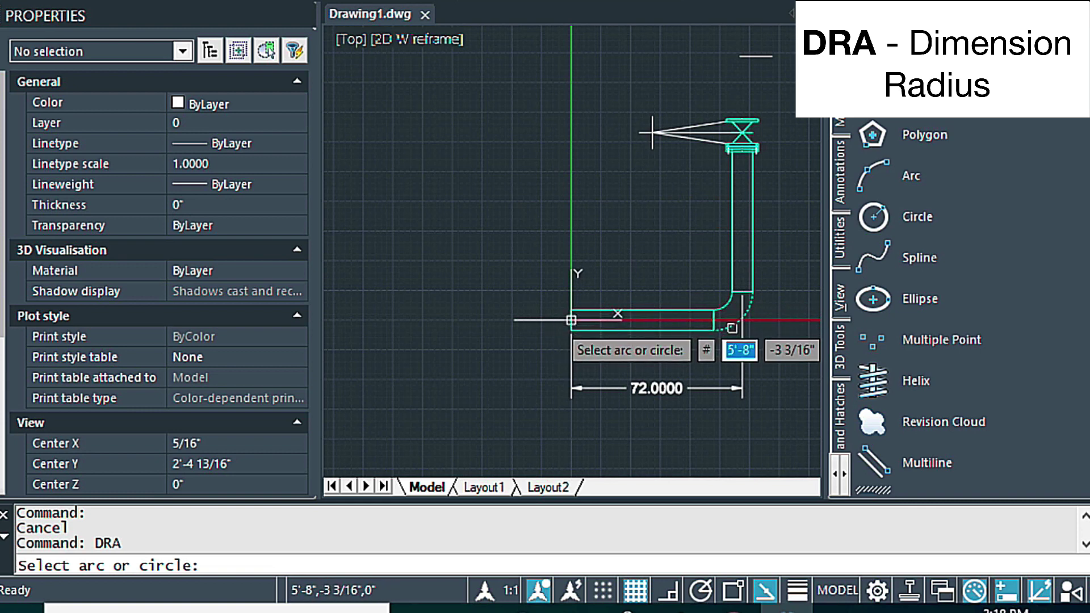
click(732, 327)
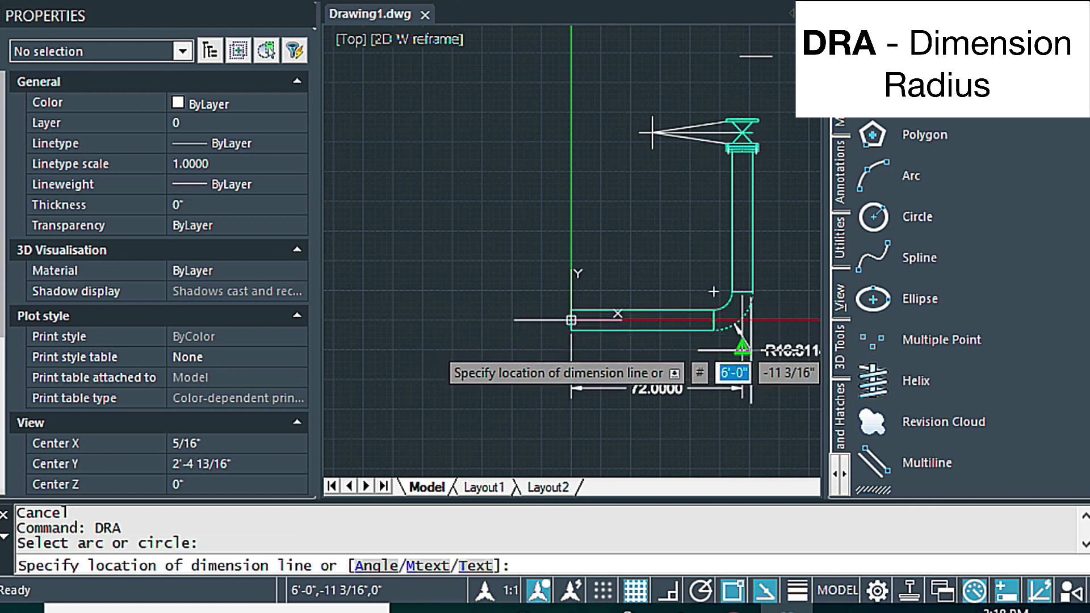
click(764, 348)
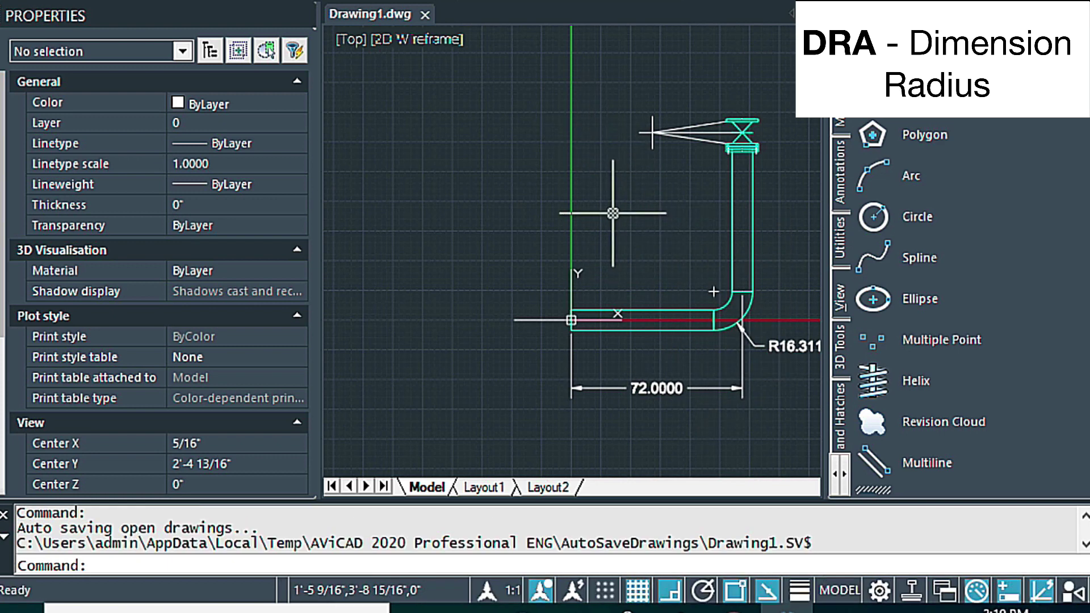
Step: Modify the current dimension style, reviewing the starting arrowhead options and setting the linear dimension unit format to Fractional
text(D)
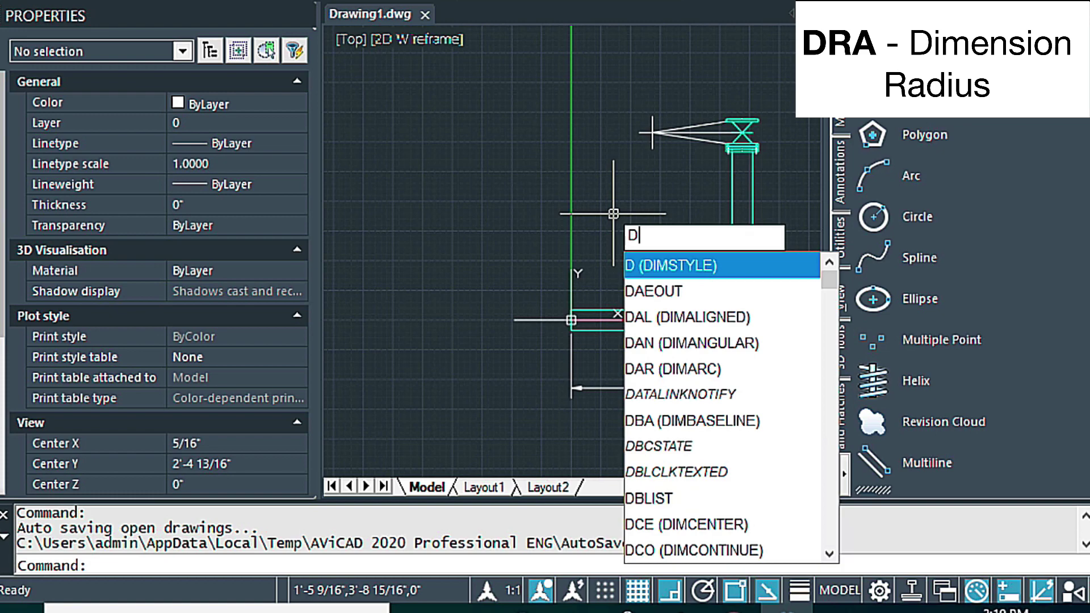
key(Return)
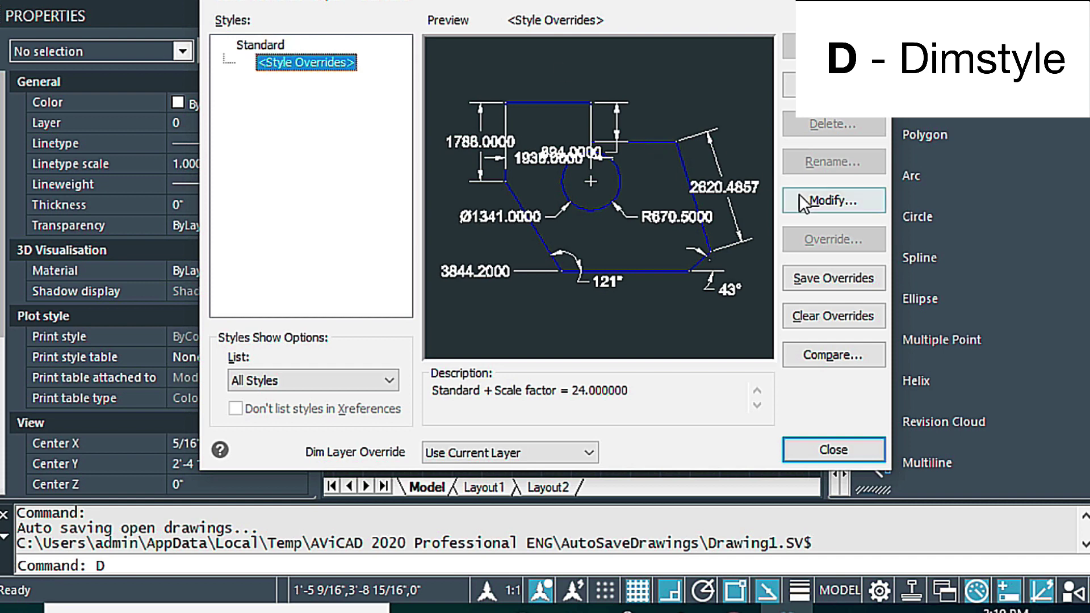
click(816, 199)
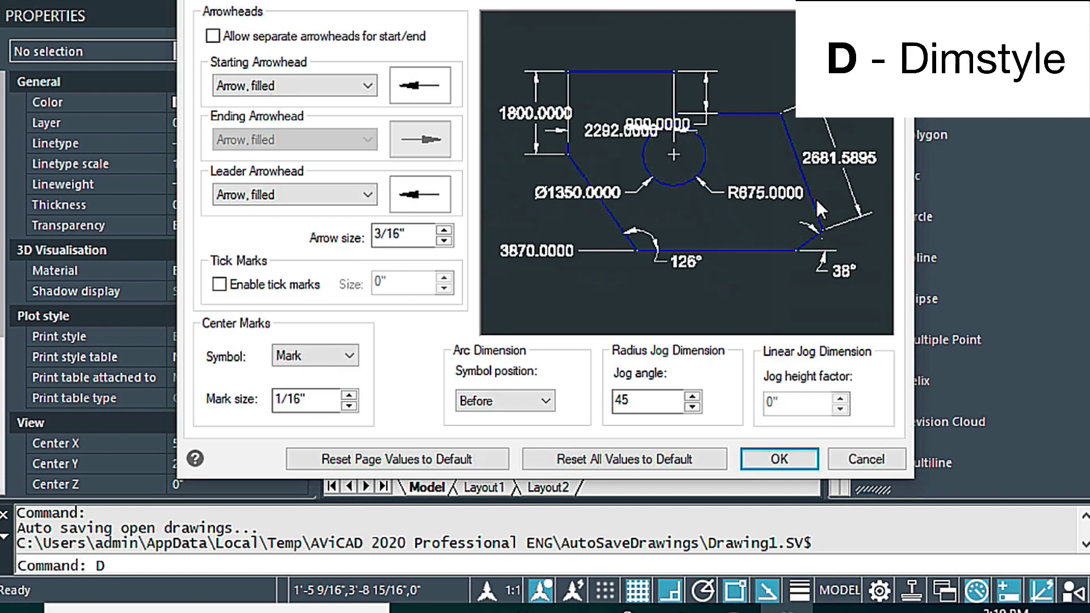
click(365, 87)
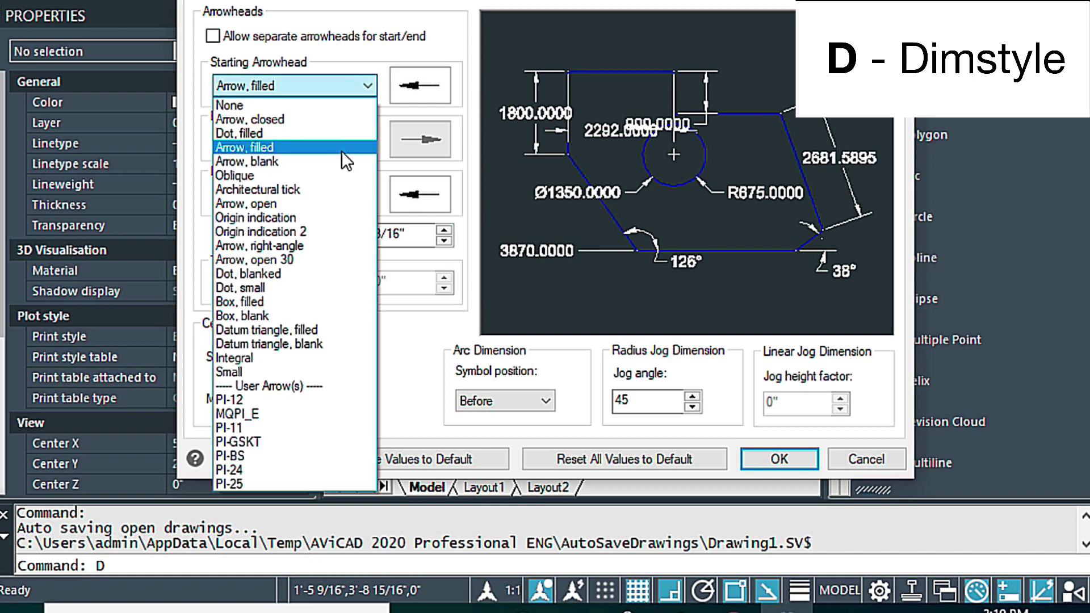
click(436, 43)
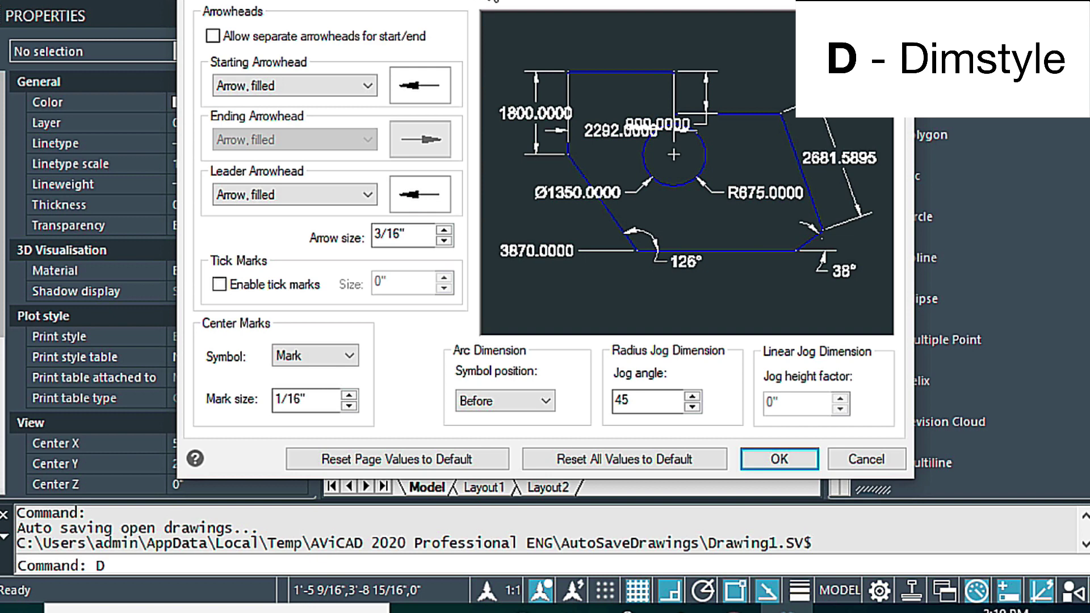
click(492, 0)
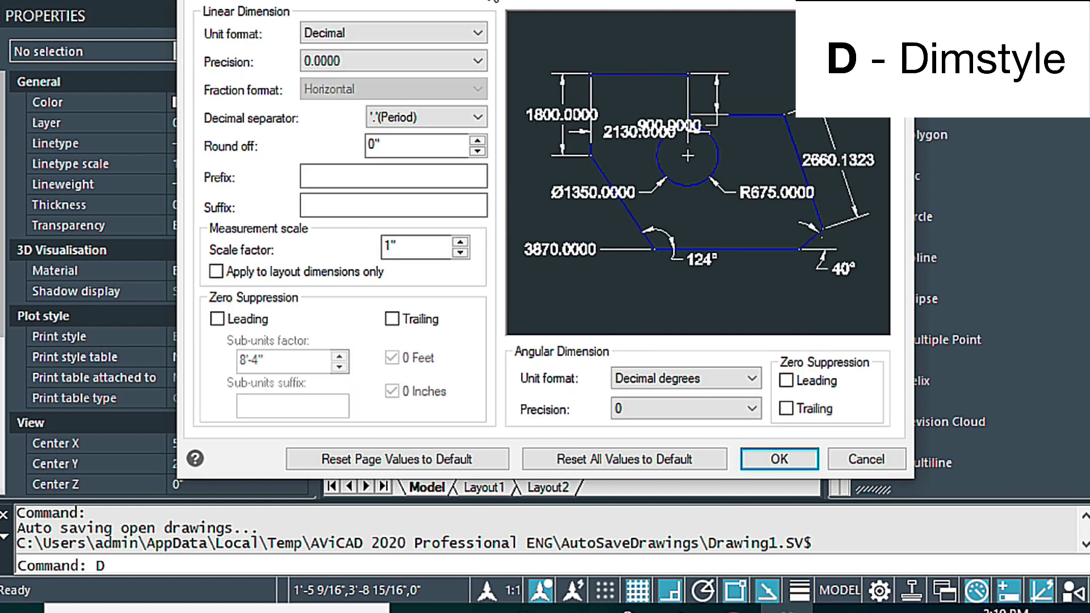
click(391, 31)
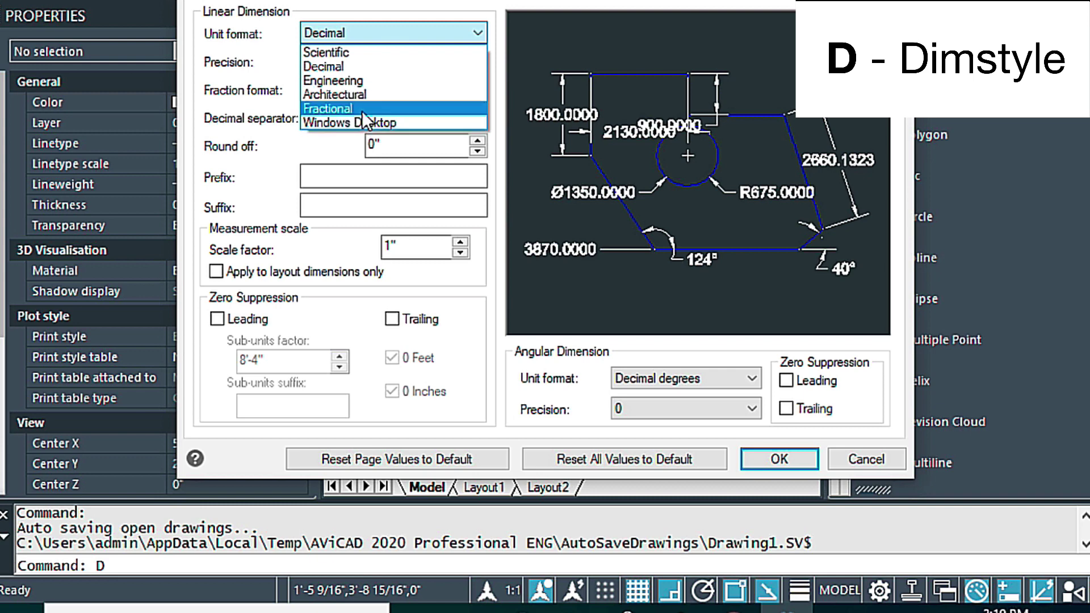
click(362, 109)
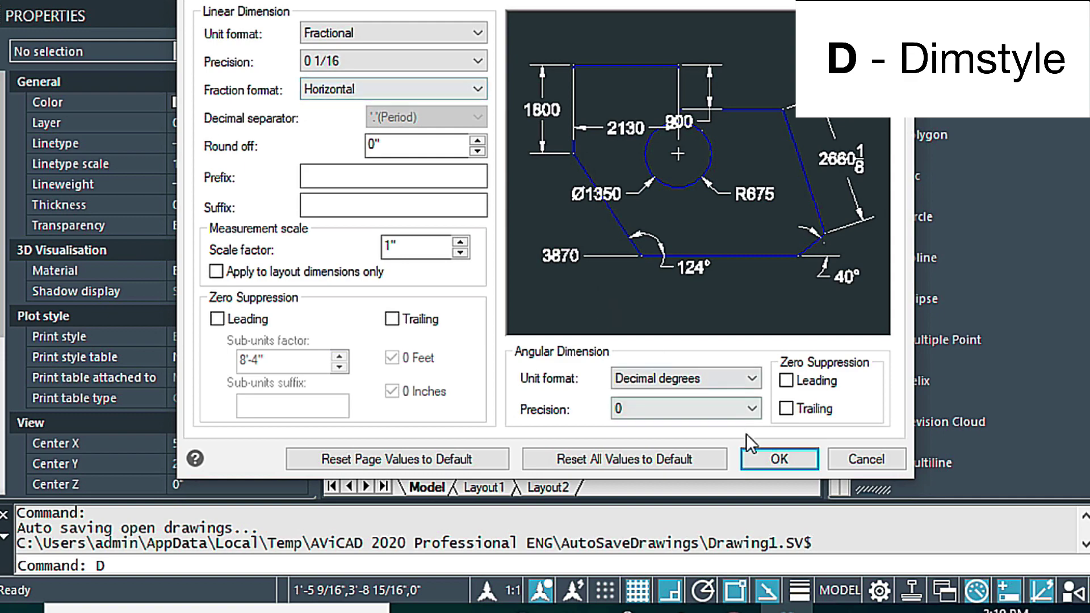
click(779, 460)
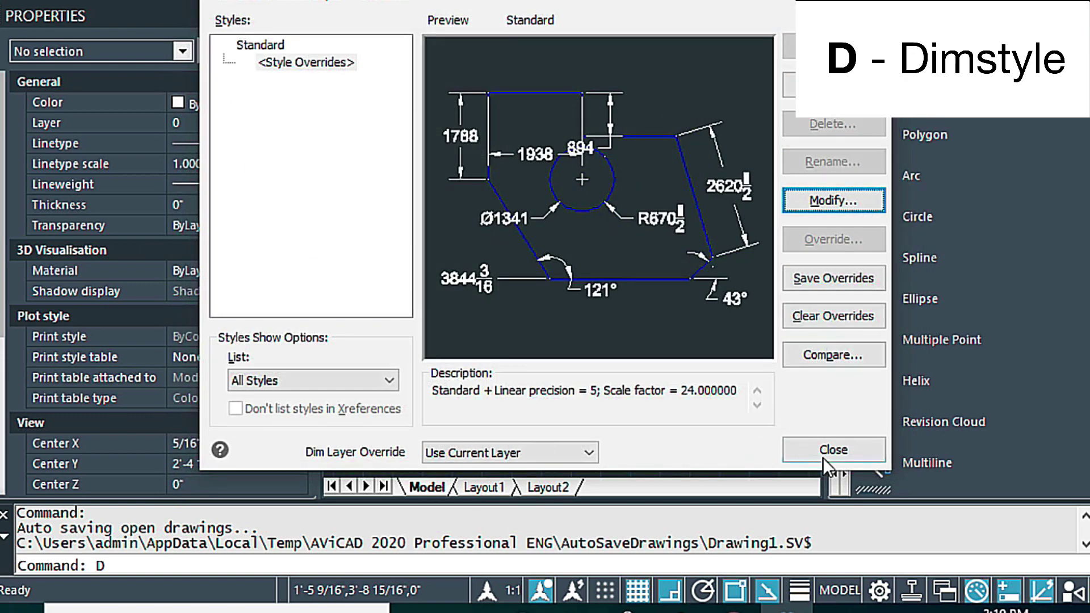
click(834, 449)
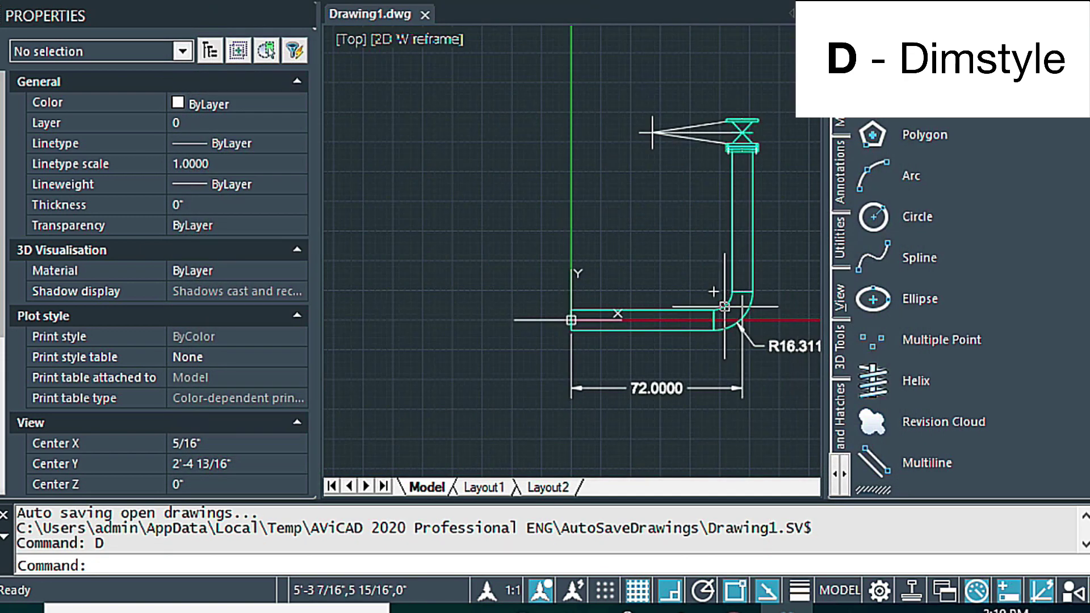
key(Escape)
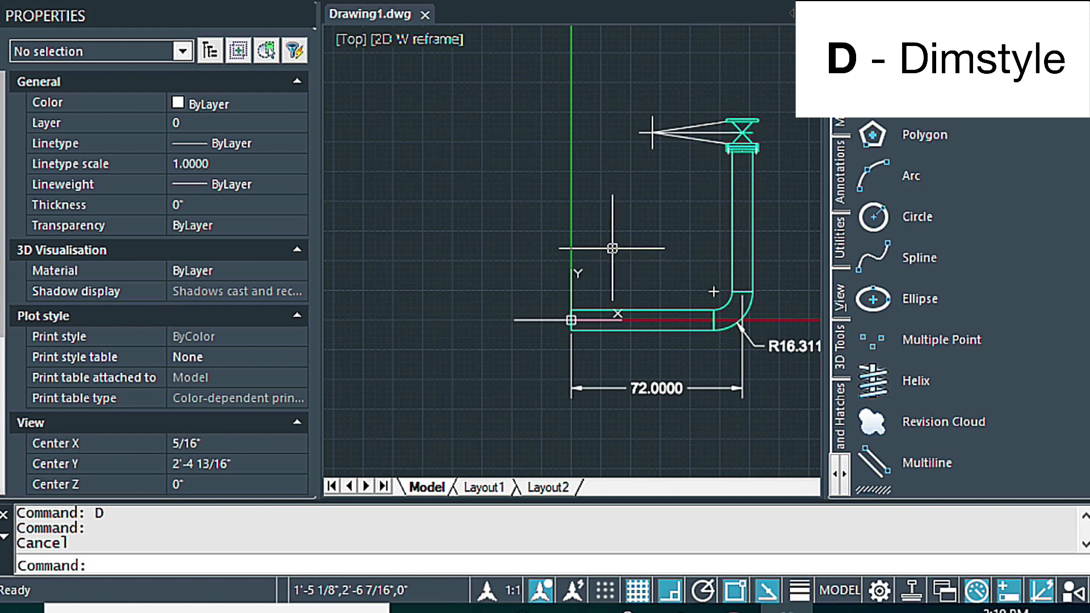
Step: Add a vertical linear dimension from the middle of the elbow's left end to the vertical pipe's upper-right end, placed right of the pipe
text(DLI)
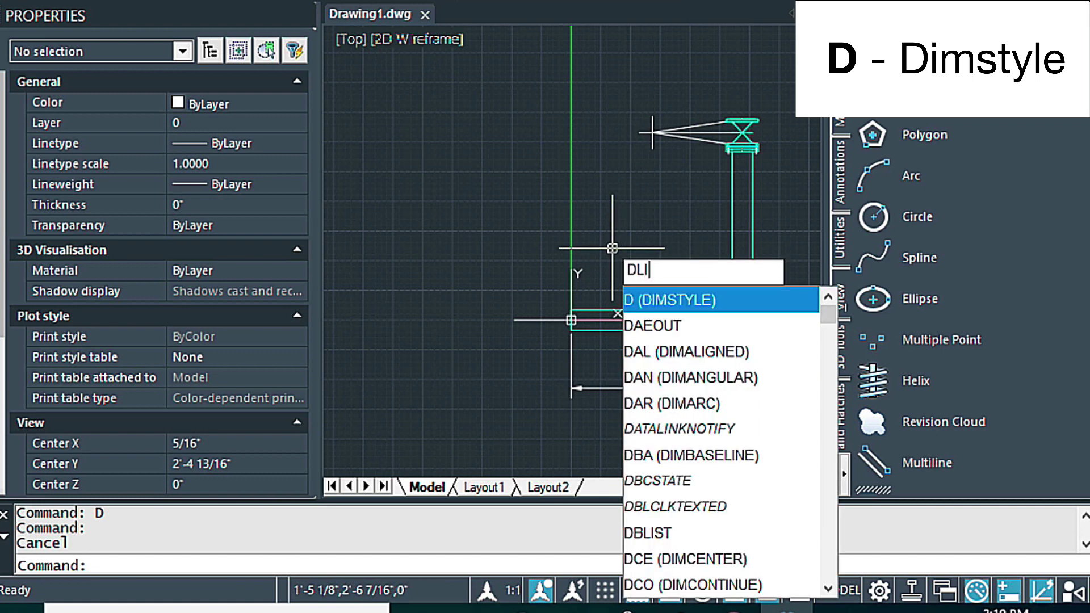
key(Return)
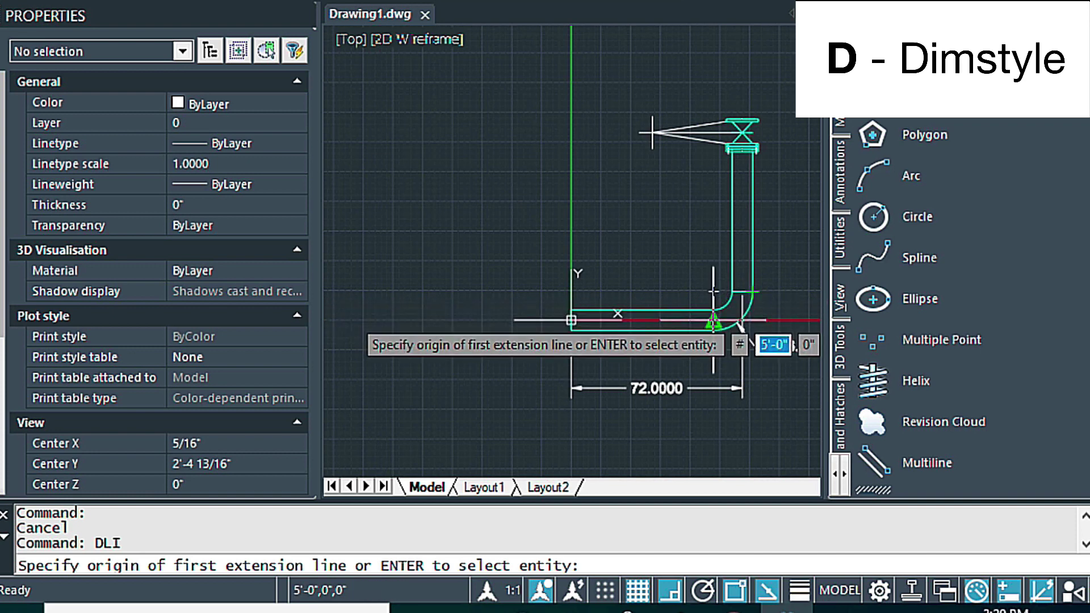
click(572, 320)
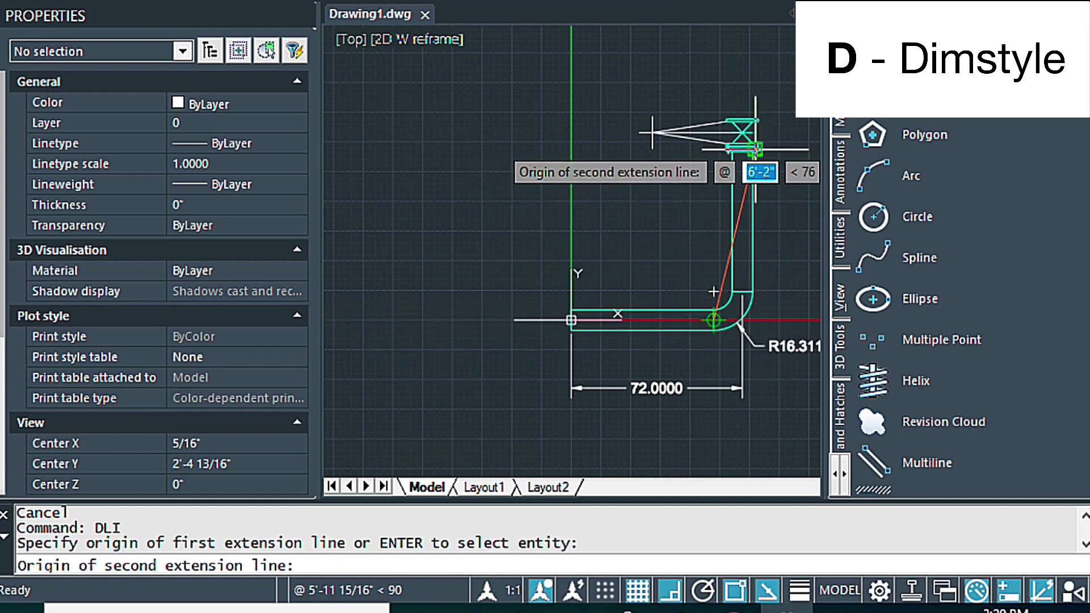
click(758, 152)
click(785, 234)
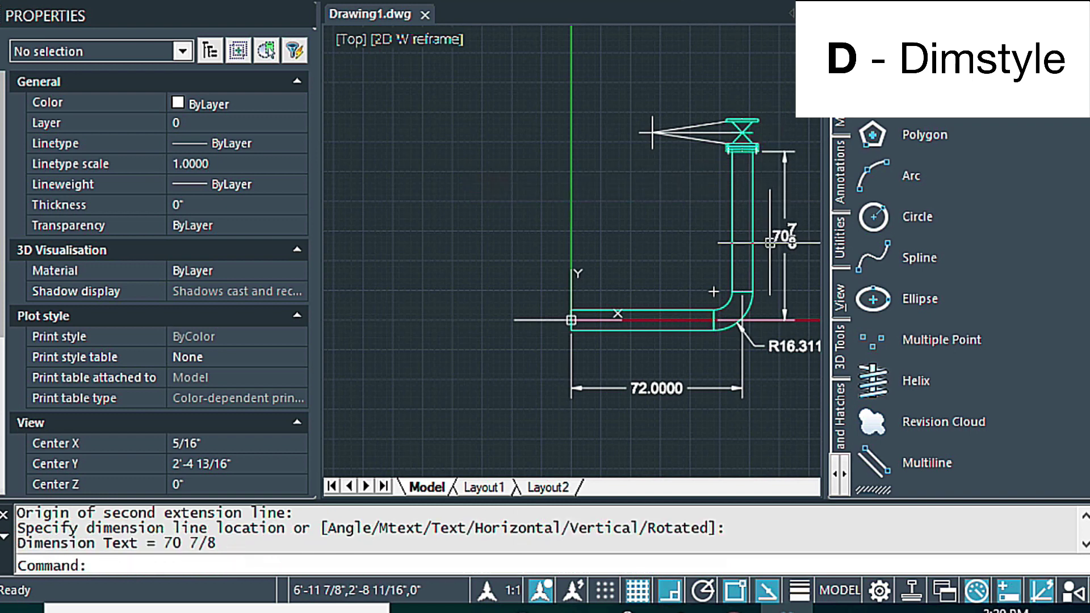
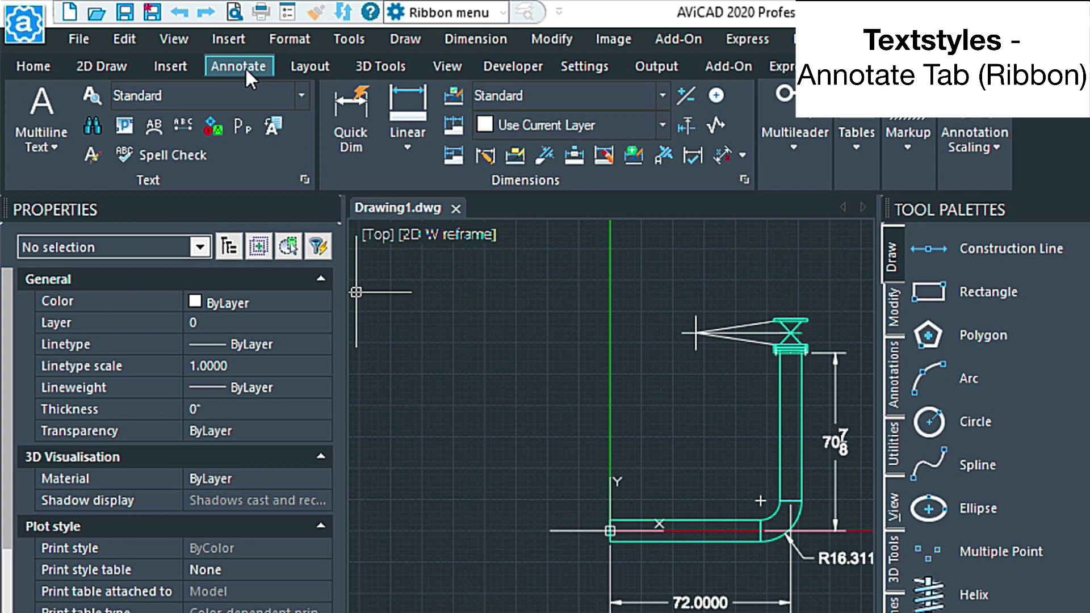
Step: Review the Standard text style's fixed height in the Text Styles Manager and accept the settings
click(90, 95)
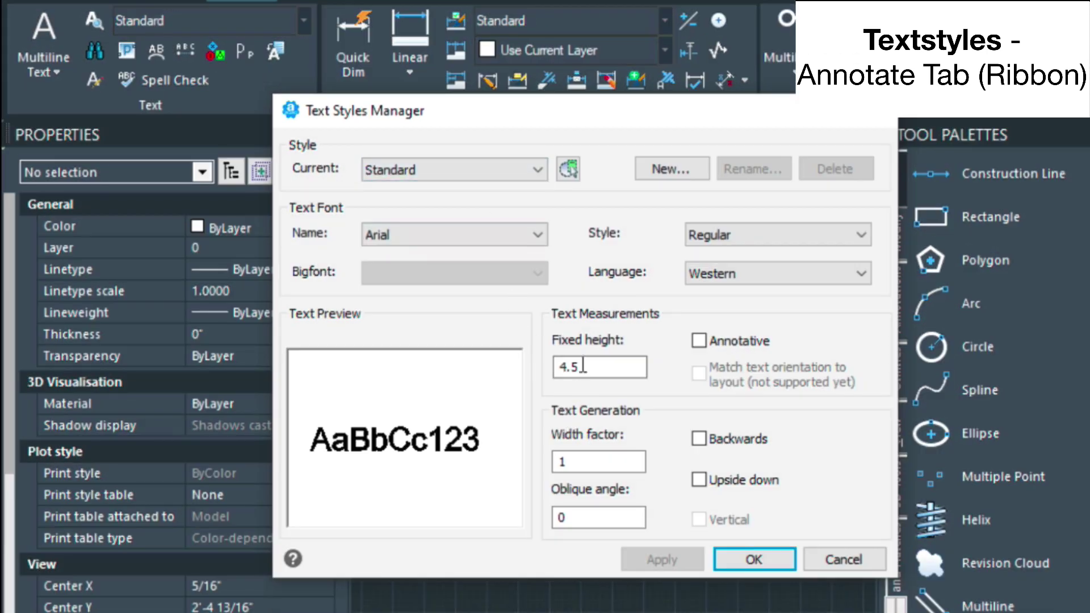
click(584, 366)
click(588, 367)
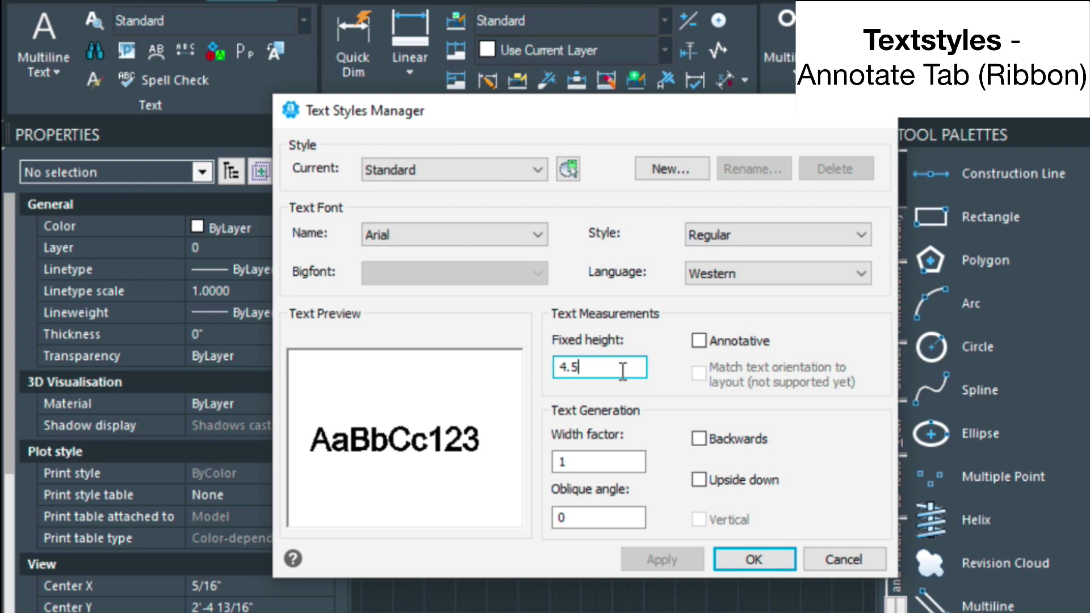
drag(610, 366, 546, 364)
click(759, 558)
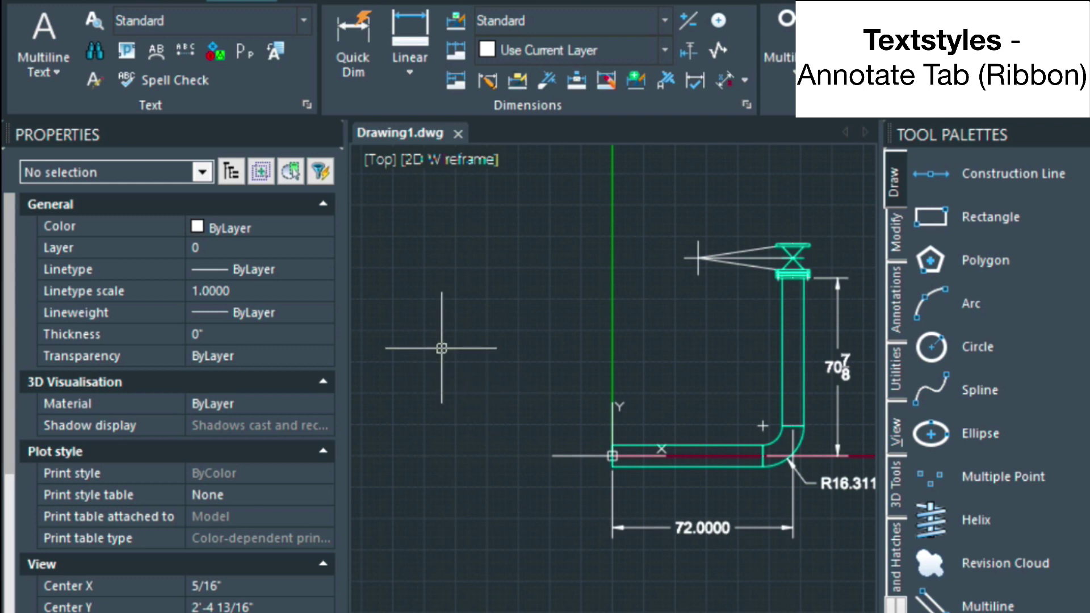
Step: Add multiline text reading "Notes:" in the empty area to the upper left of the piping
text(T)
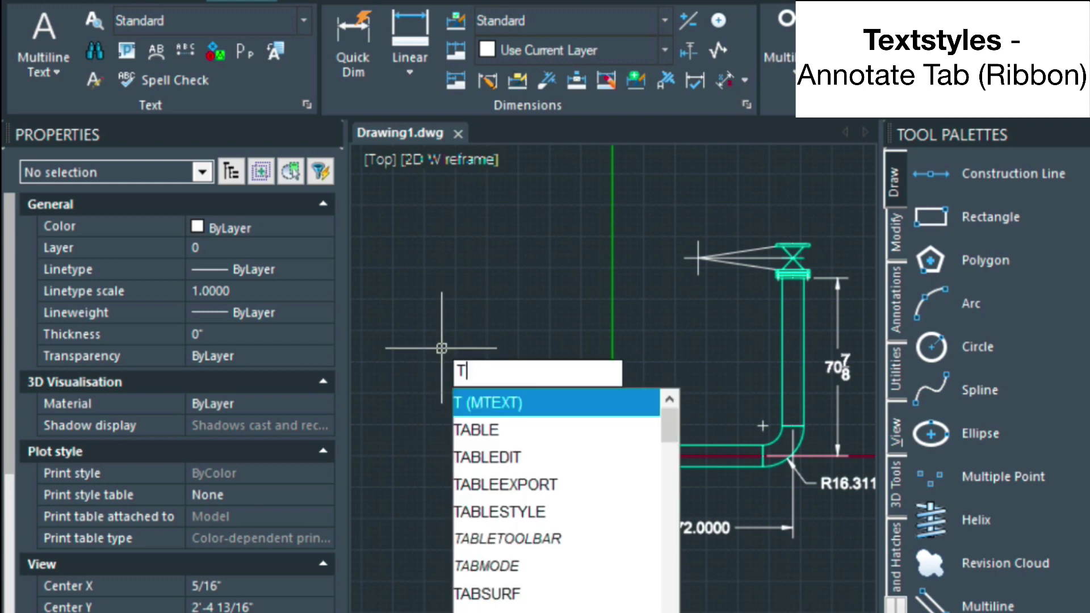
key(Return)
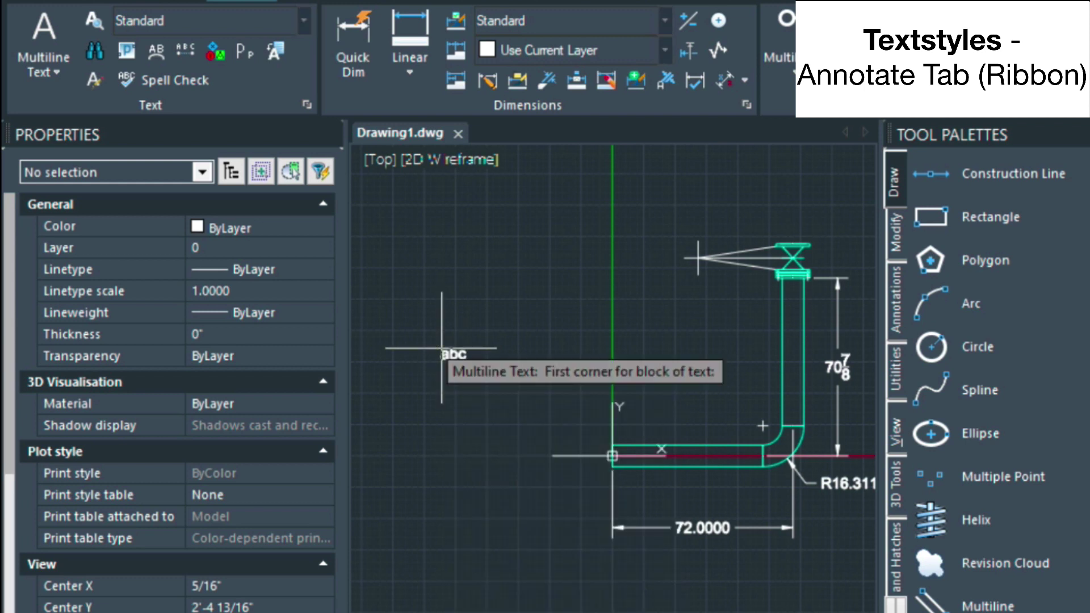
click(420, 233)
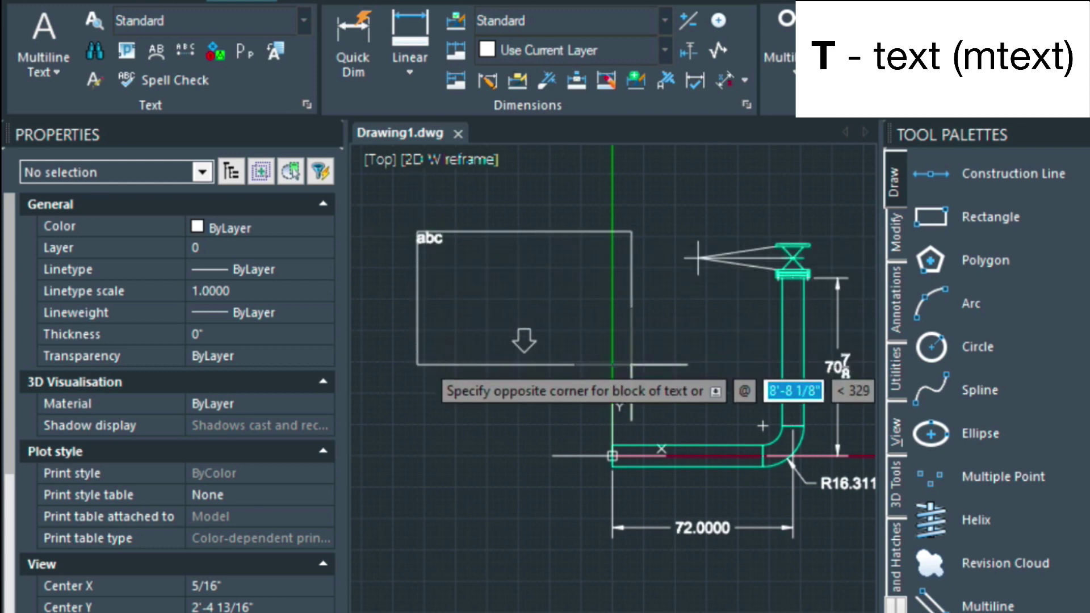
click(652, 370)
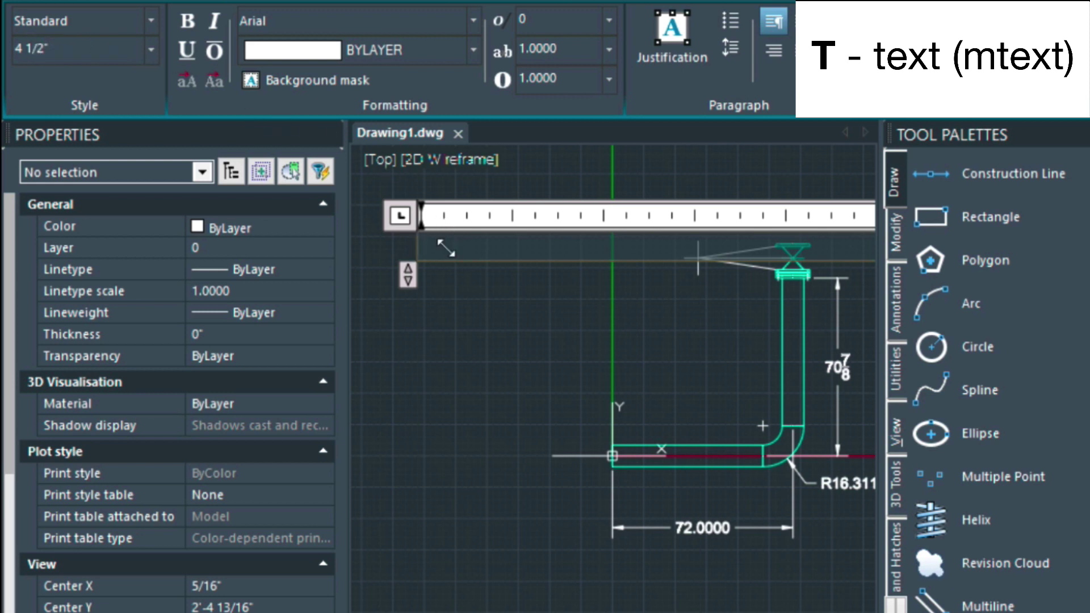
text(Note)
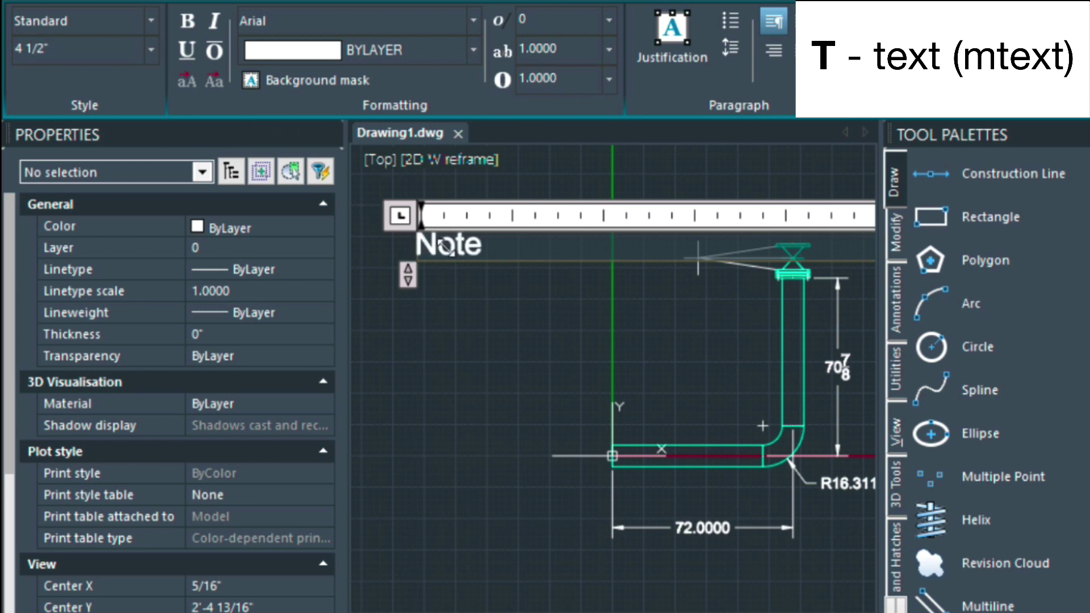
text(e)
key(BackSpace)
text(s:)
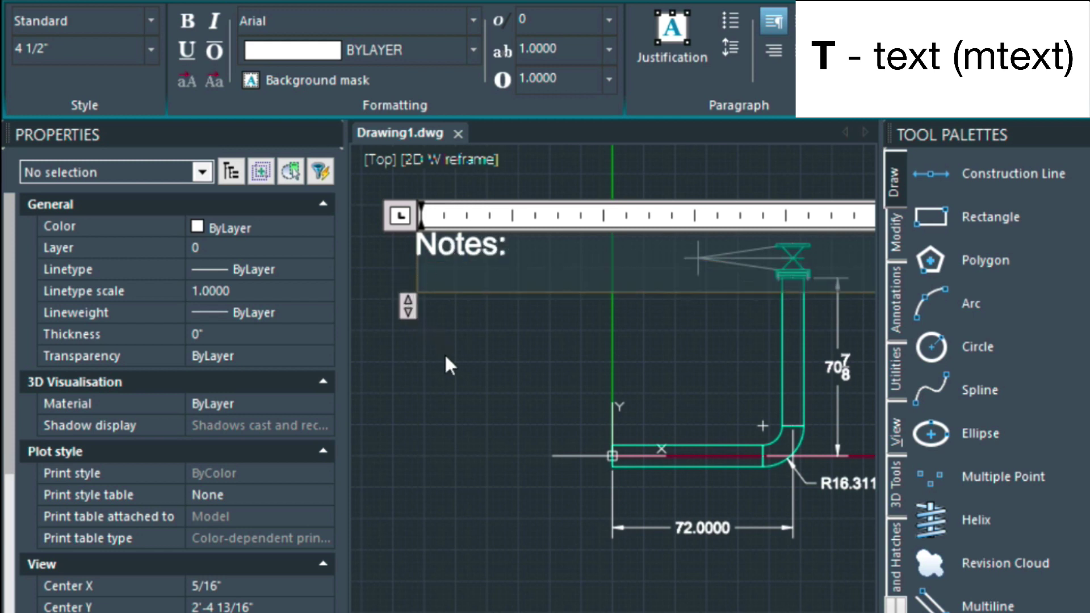
click(447, 361)
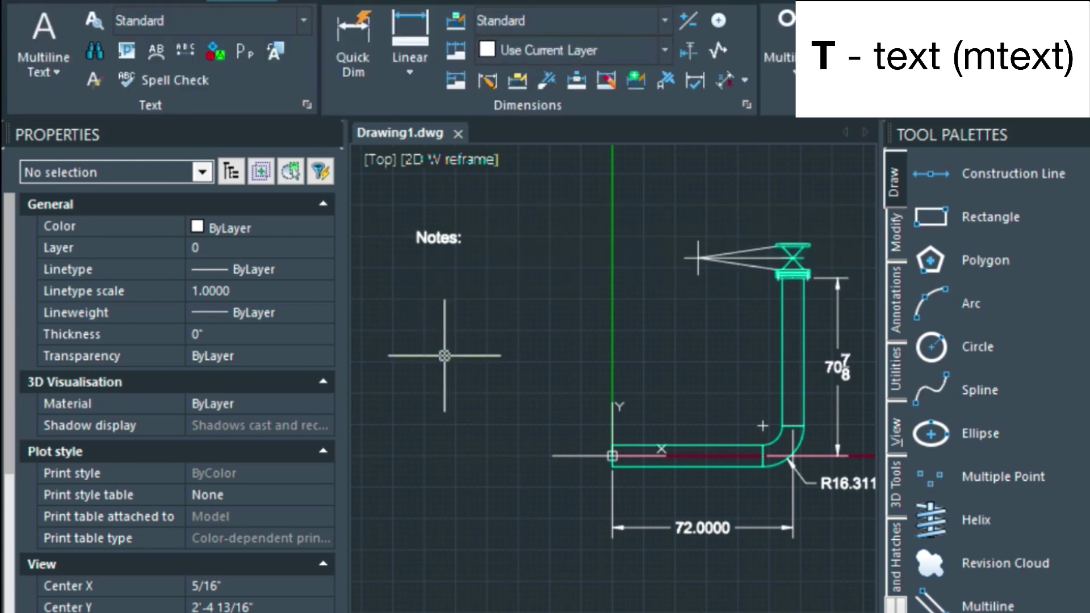
Step: Move the "Notes:" text straight down by its grip, to about midway between its original place and the horizontal pipe
click(417, 241)
click(417, 241)
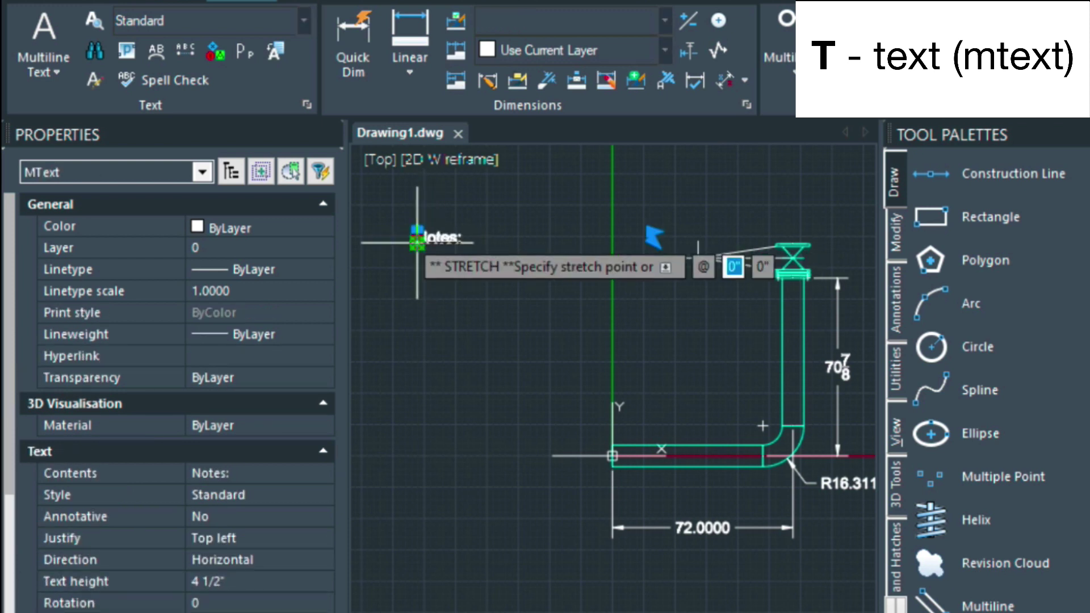
key(space)
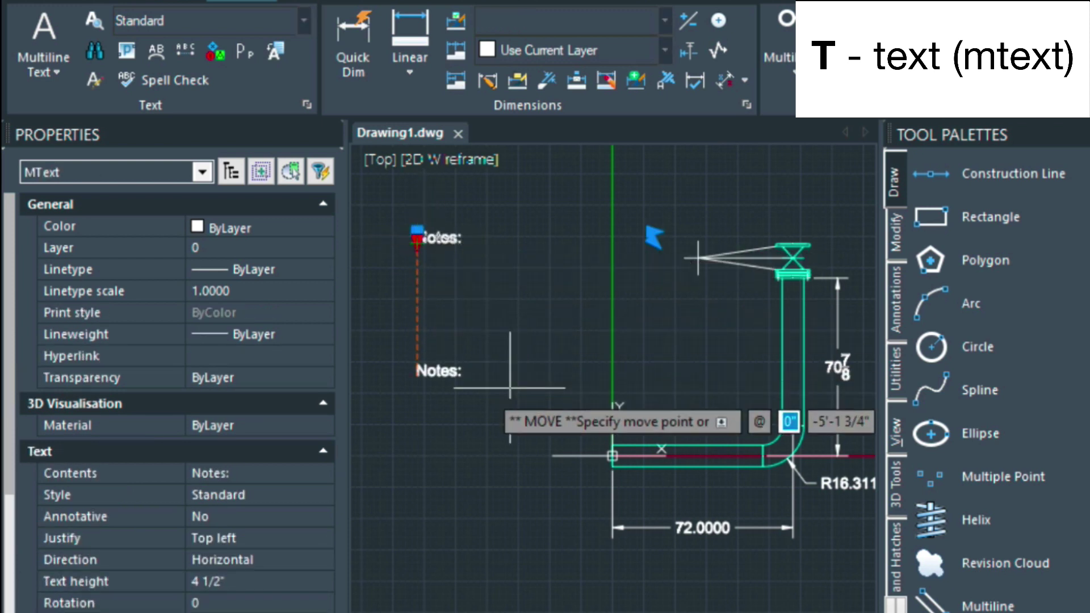
click(423, 306)
click(422, 305)
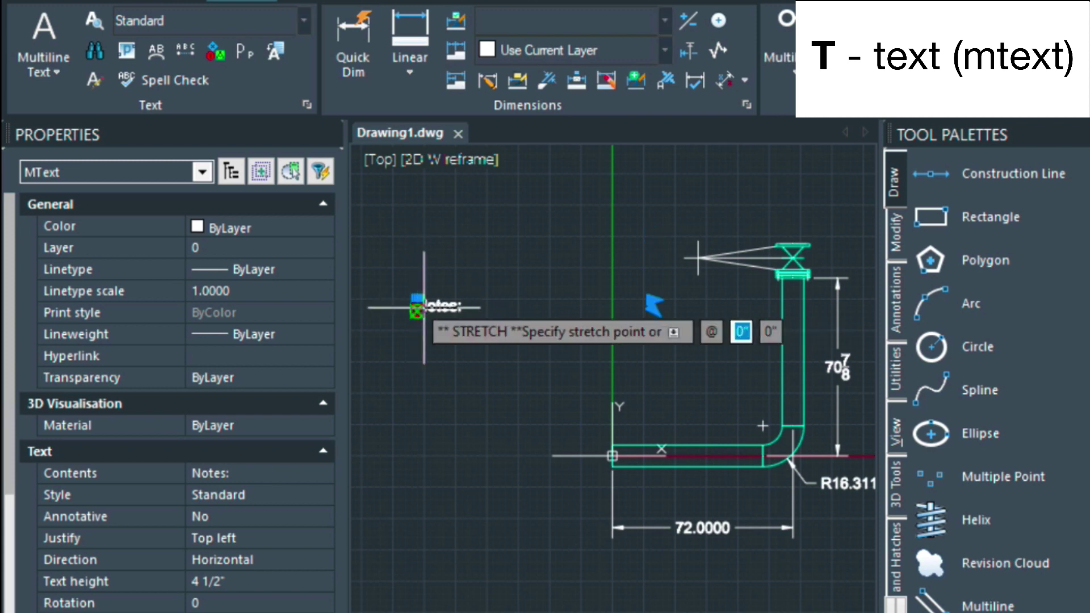
key(space)
key(Escape)
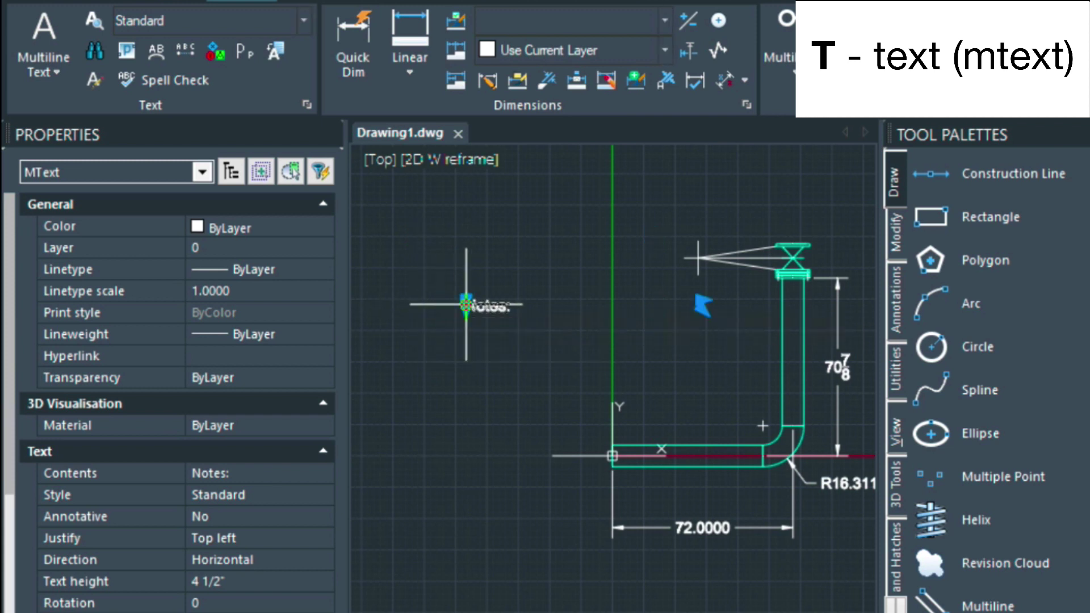
key(Escape)
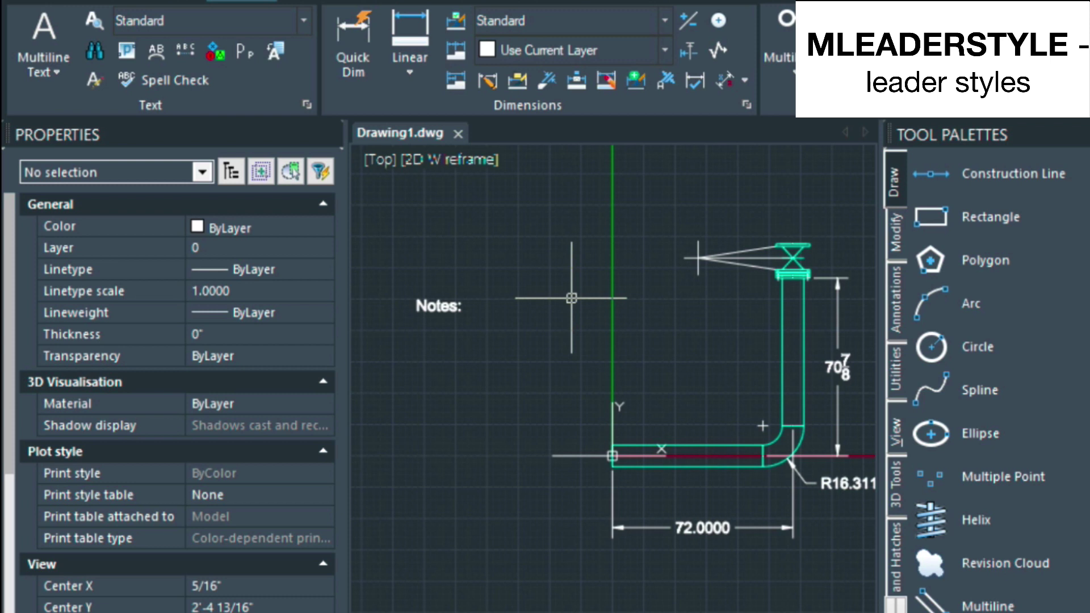
Step: Modify the Standard multileader style with MLEADERSTYLE, setting its maximum leader points to 3
text(MLEAD)
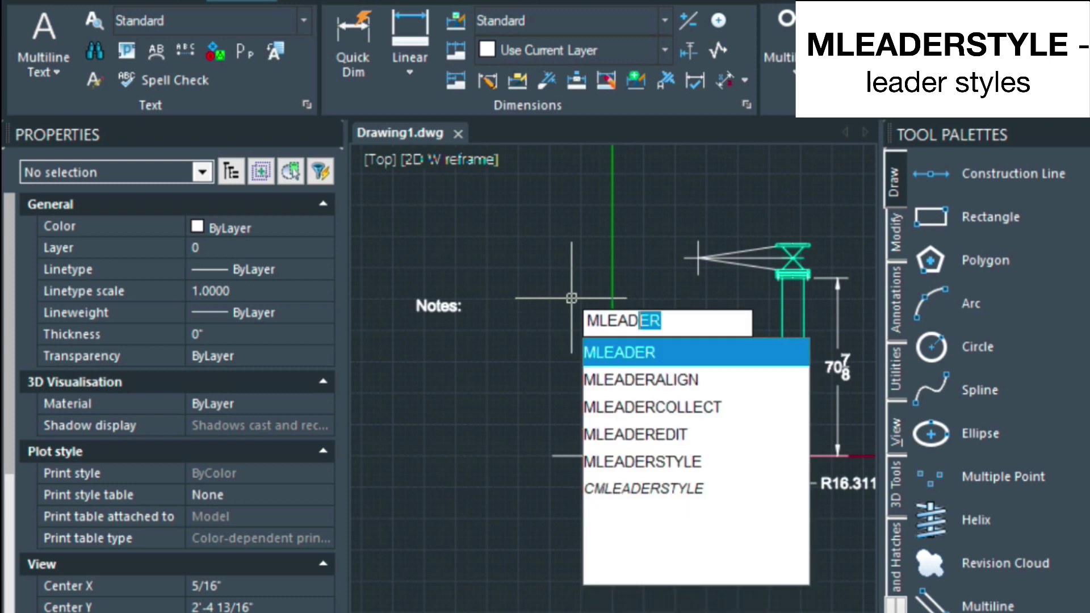
key(Down)
key(Down)
key(Down)
key(Down)
key(Return)
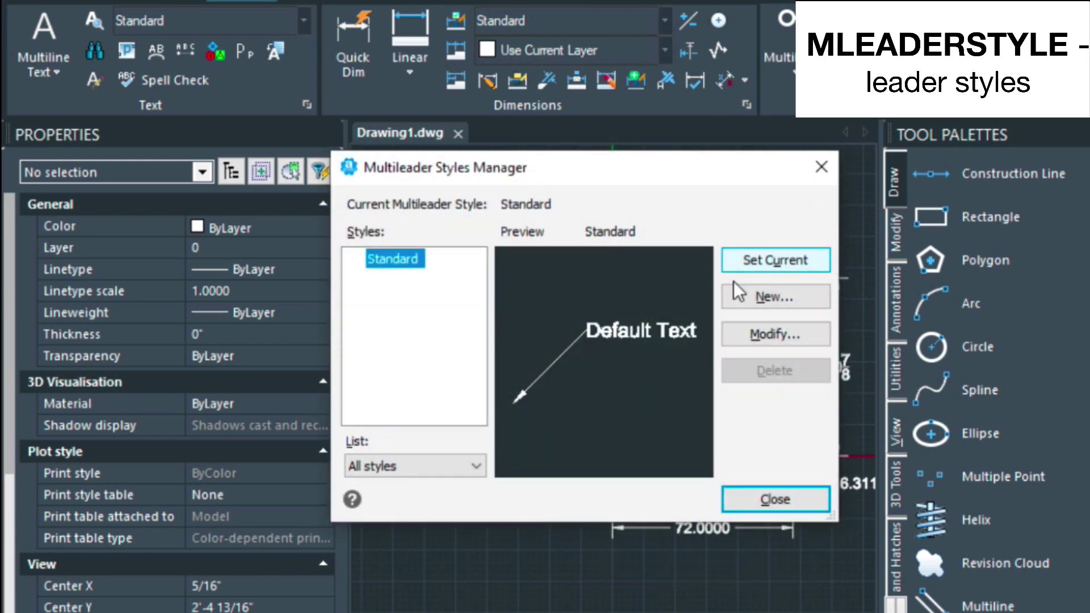
click(762, 333)
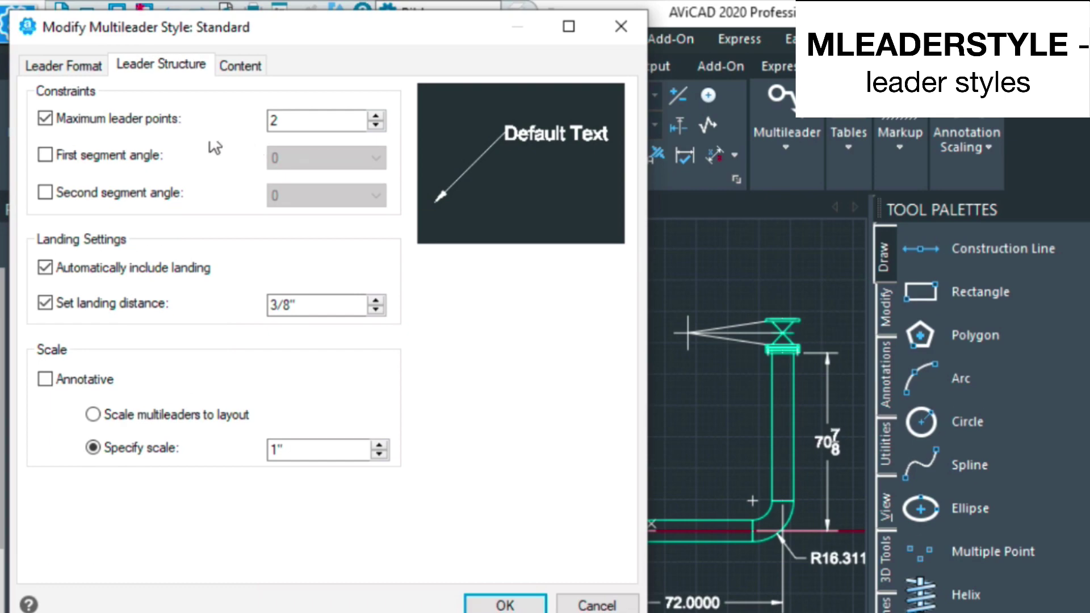
click(378, 115)
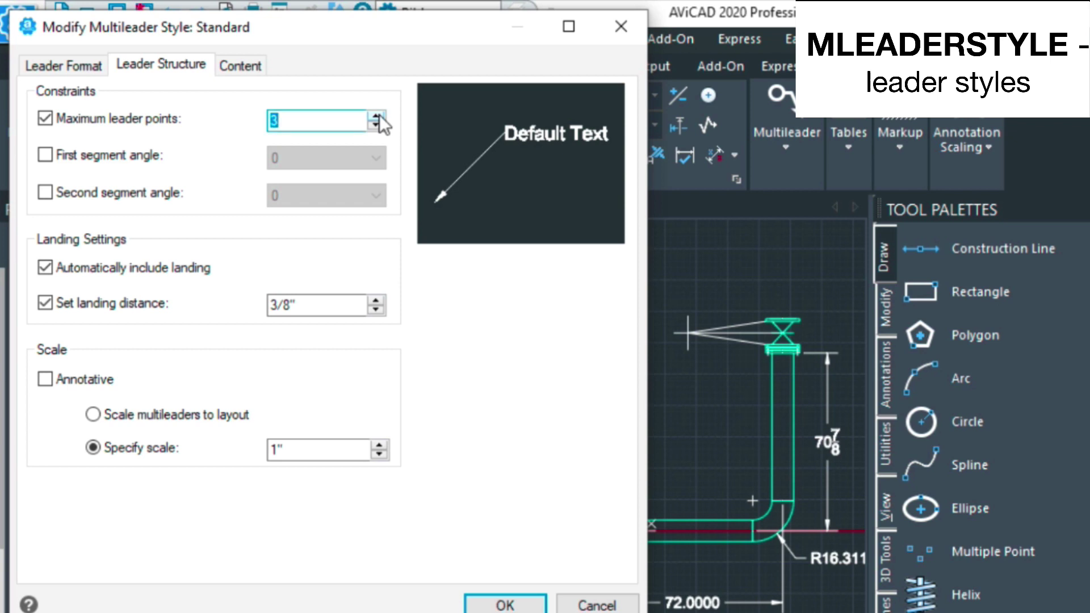
Step: Review the multileader style's leader format and content settings, accept the style and close the styles manager
click(73, 67)
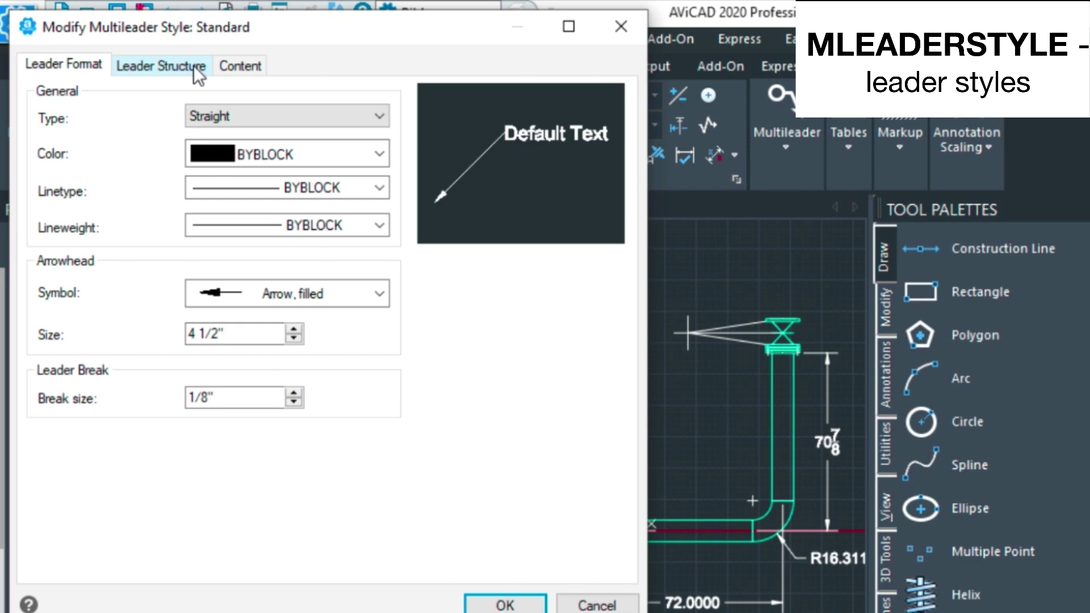
click(244, 63)
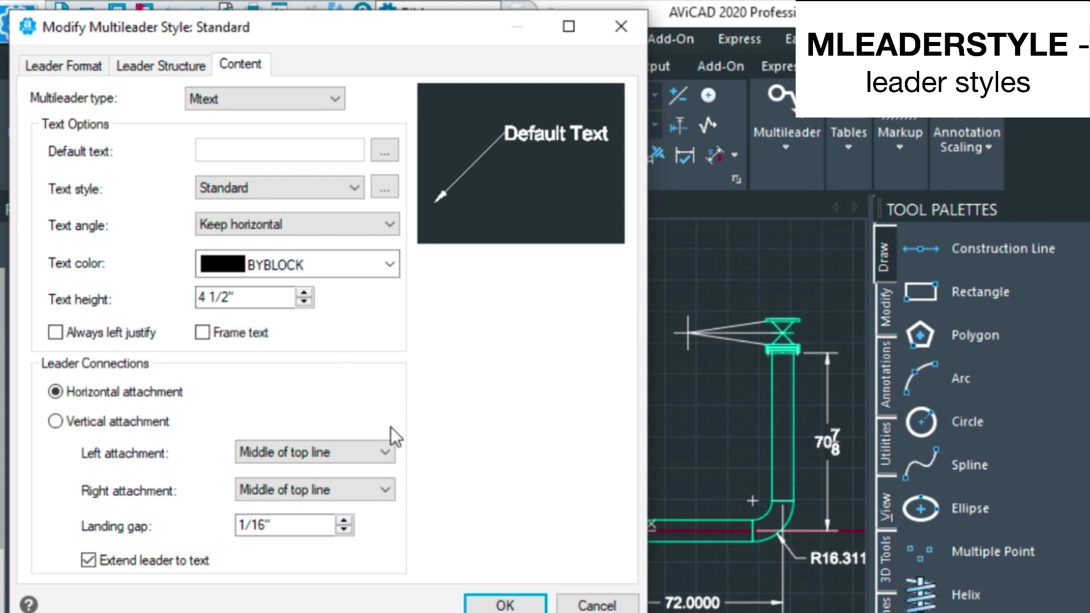
click(504, 605)
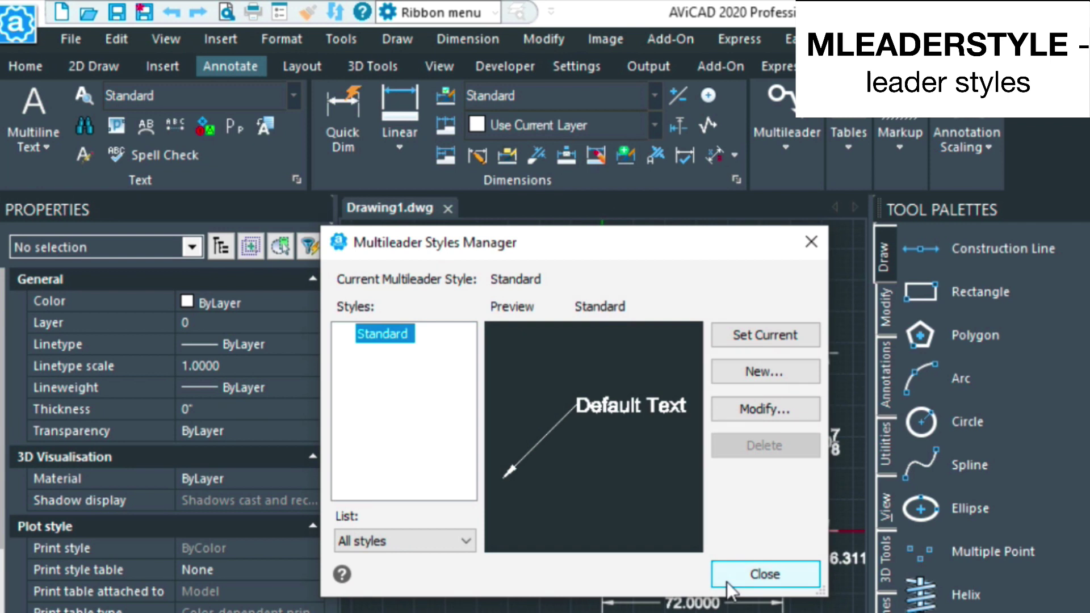
click(758, 573)
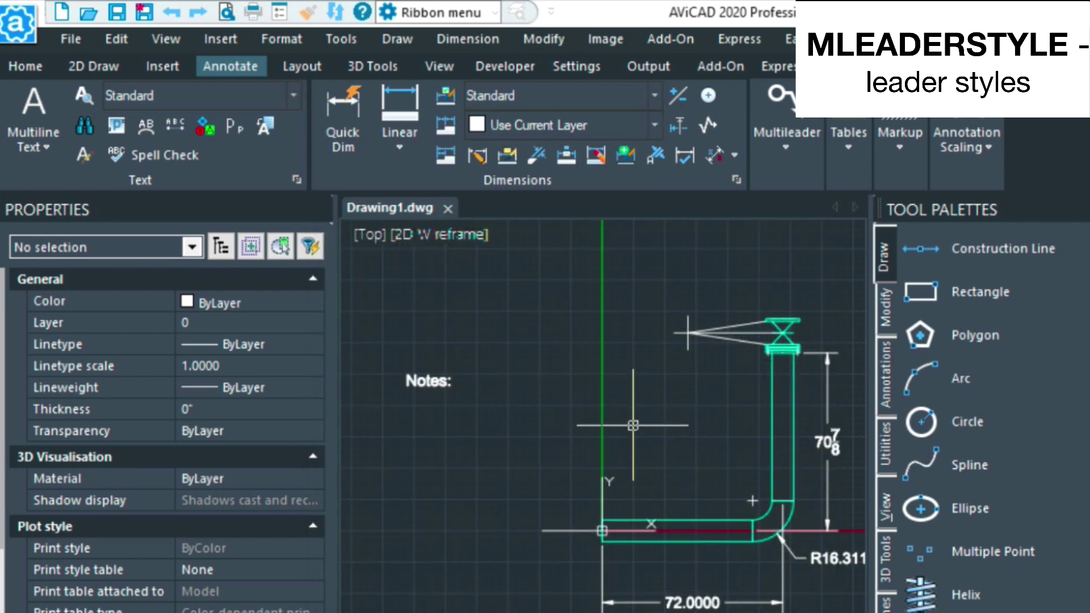
Step: Add a multileader labelled "Valve" with its arrowhead below the tip of the valve handle and its text to the lower left
text(MLD)
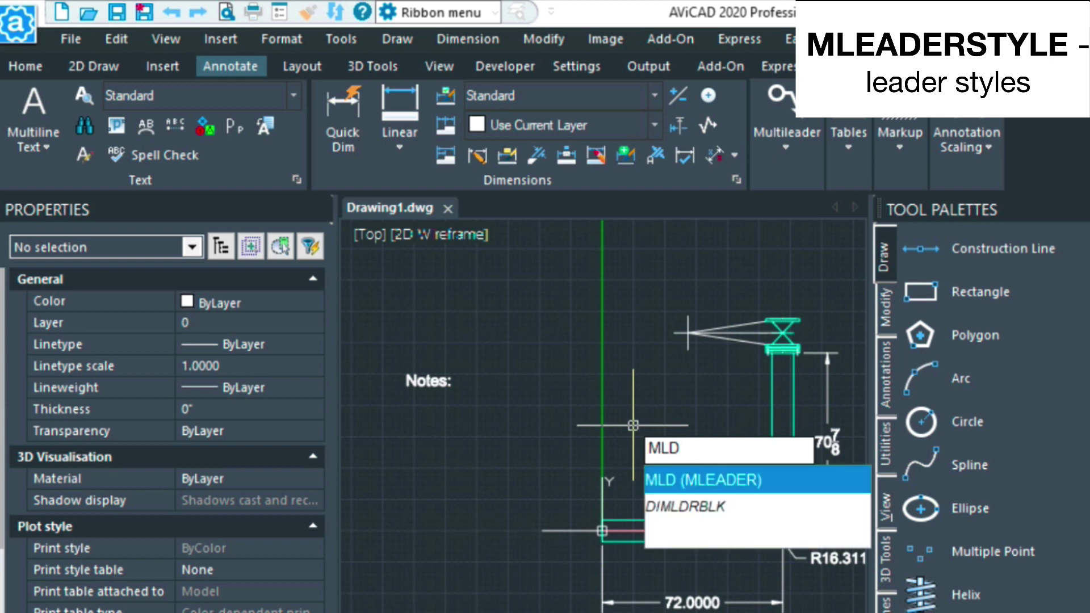
key(Return)
click(688, 358)
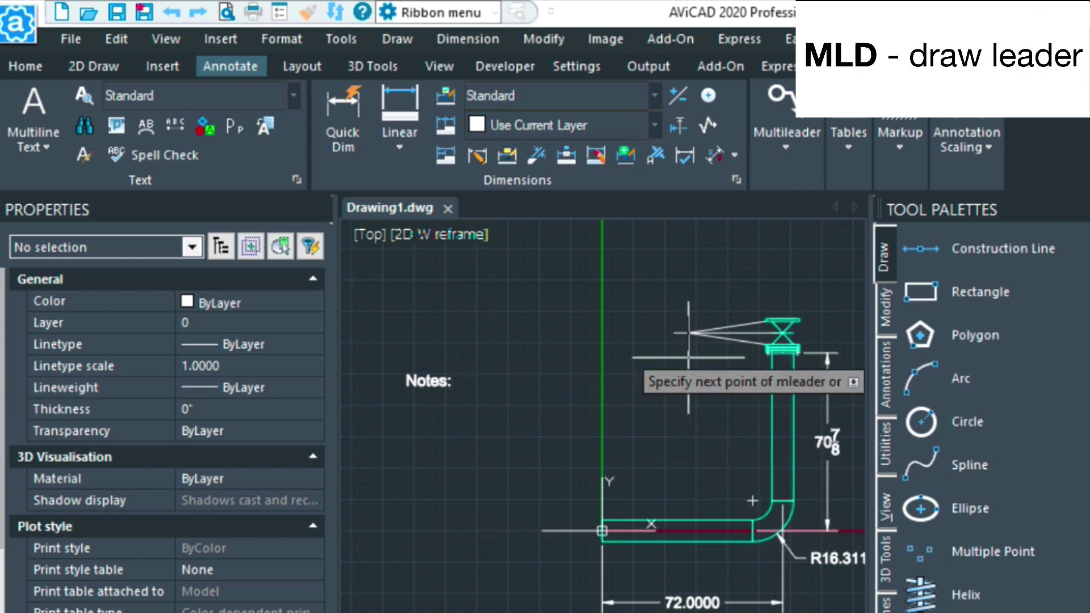
click(688, 393)
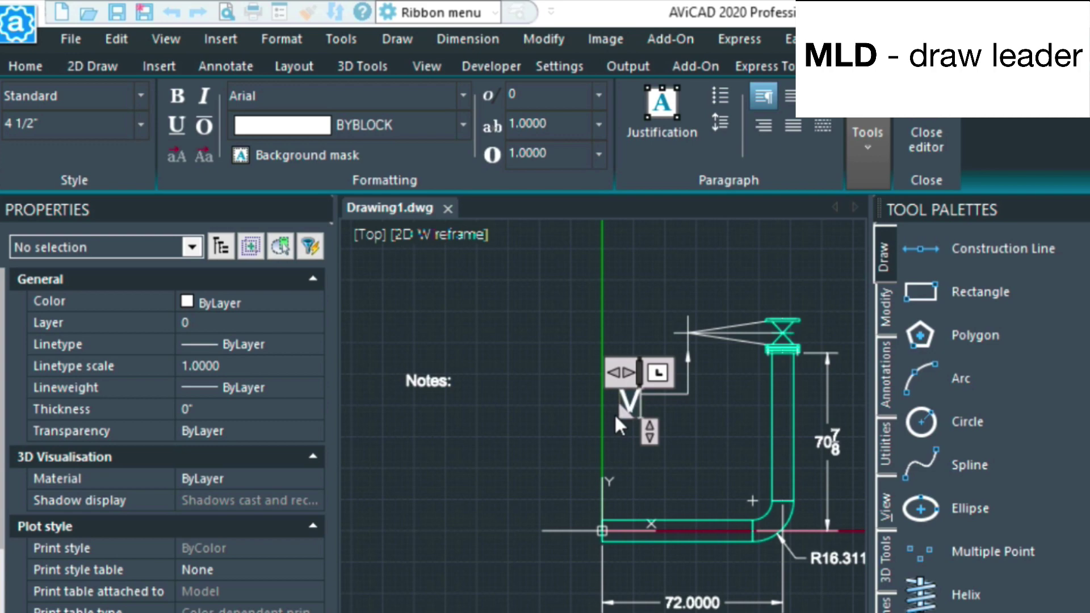
text(Valve)
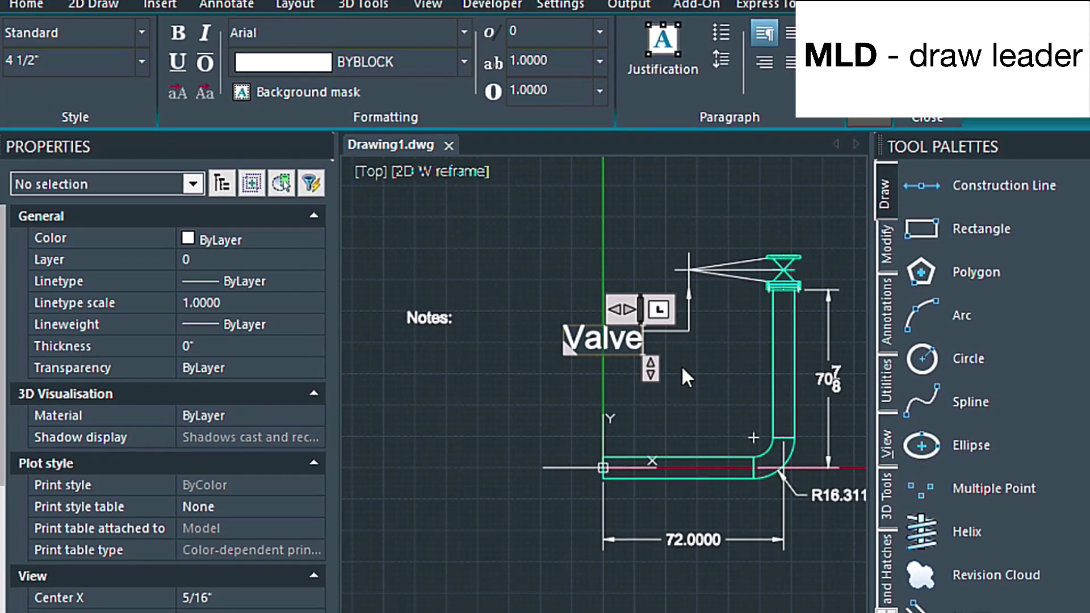
click(685, 422)
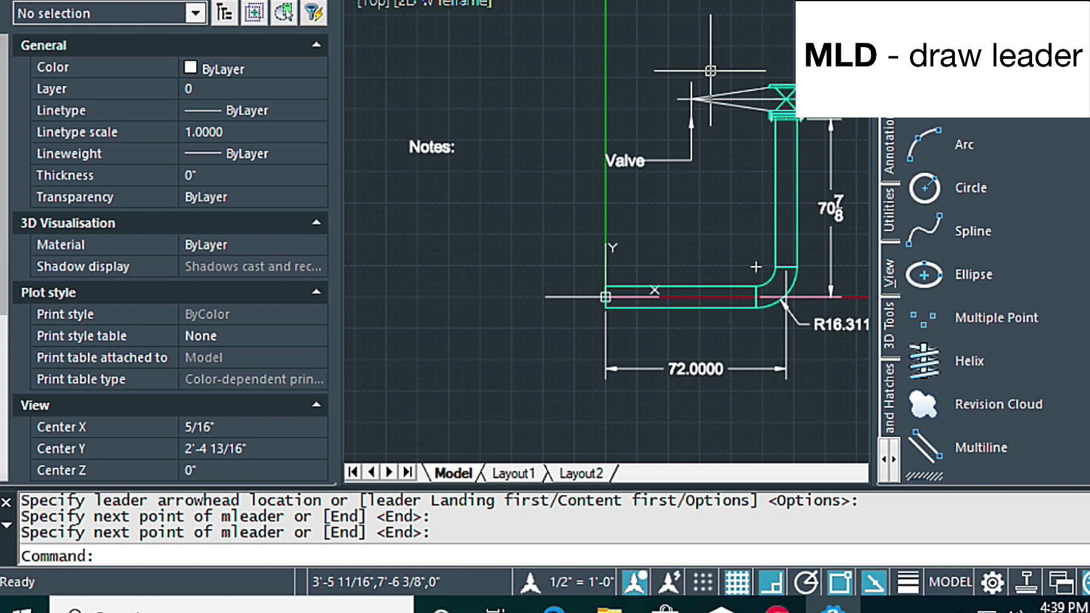
key(Escape)
key(Escape)
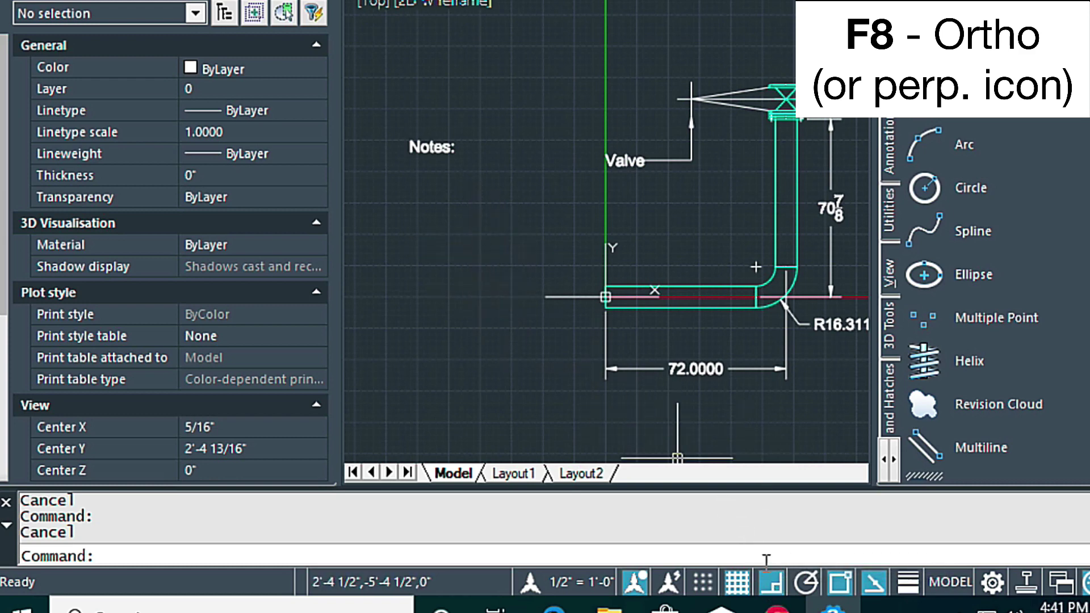
Step: Turn Ortho off and add an angled multileader labelled "Pipe" from the horizontal pipe's upper edge, turning Ortho back on for the landing
click(770, 585)
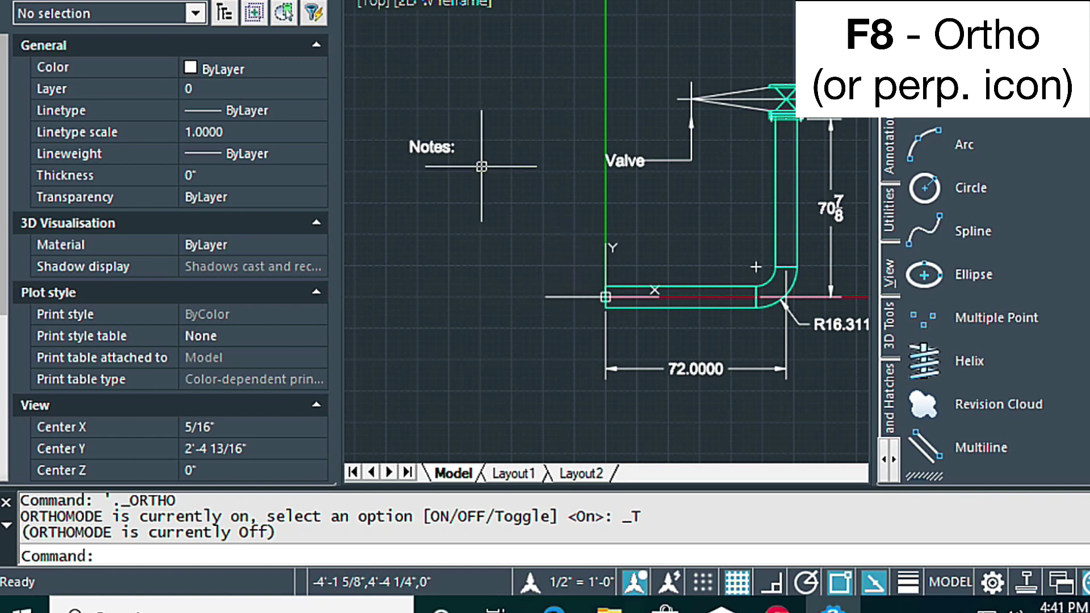
text(MLD)
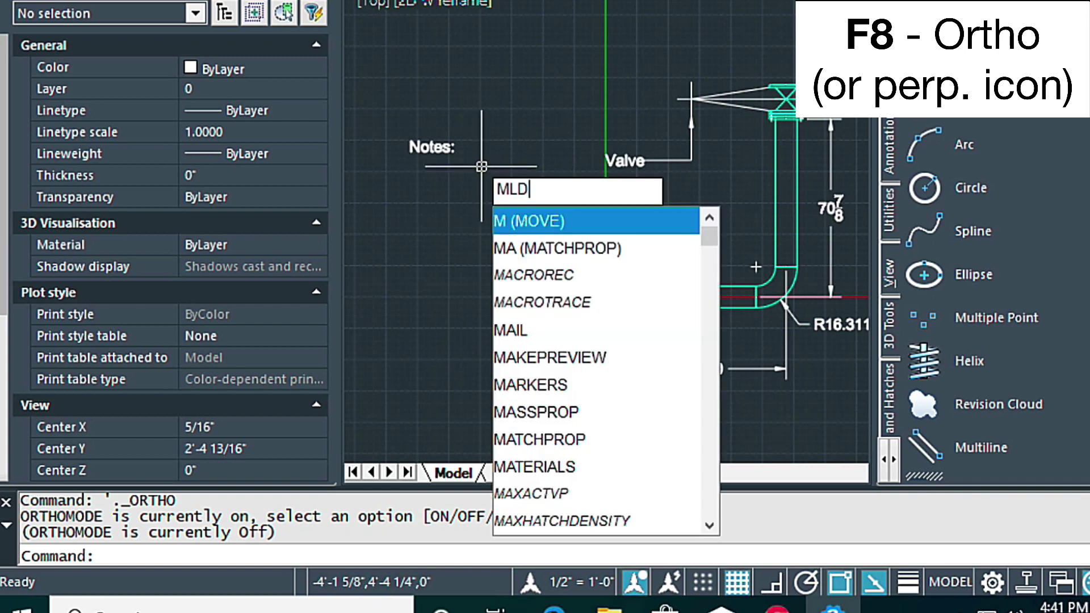
key(Return)
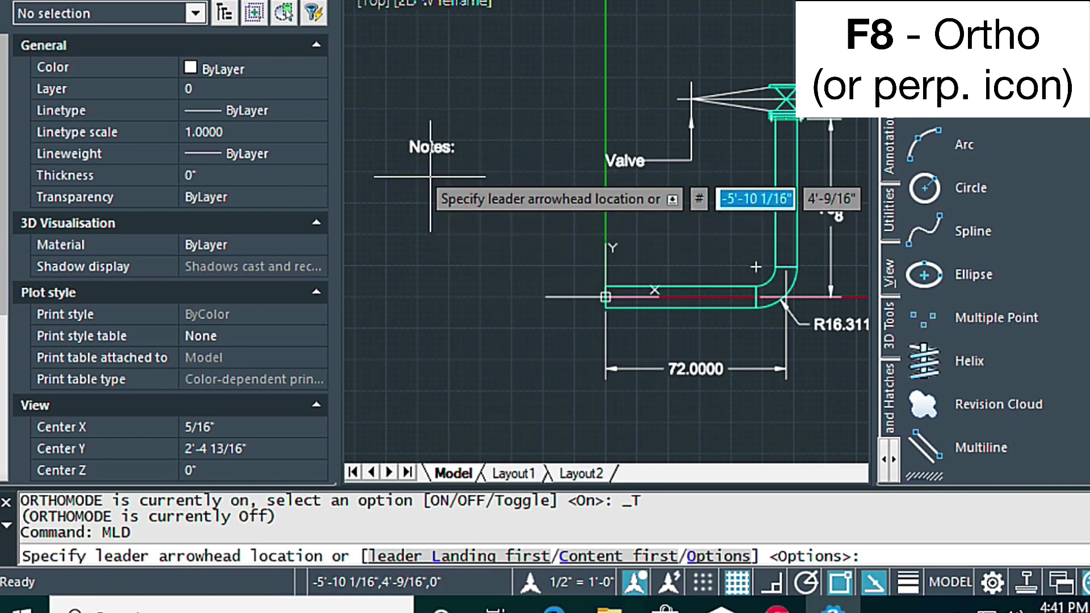
click(679, 287)
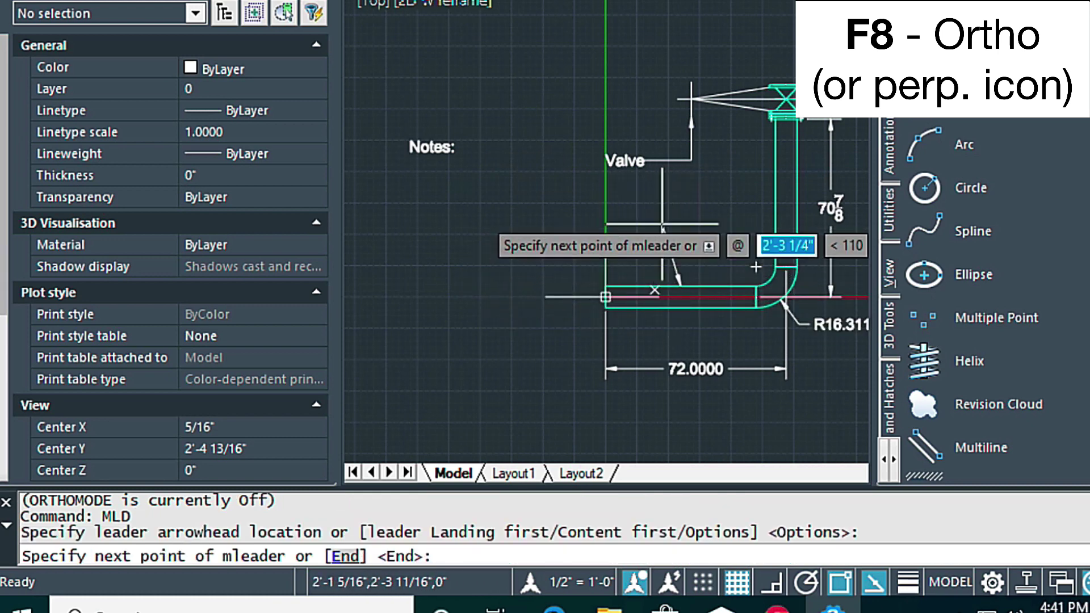
click(633, 227)
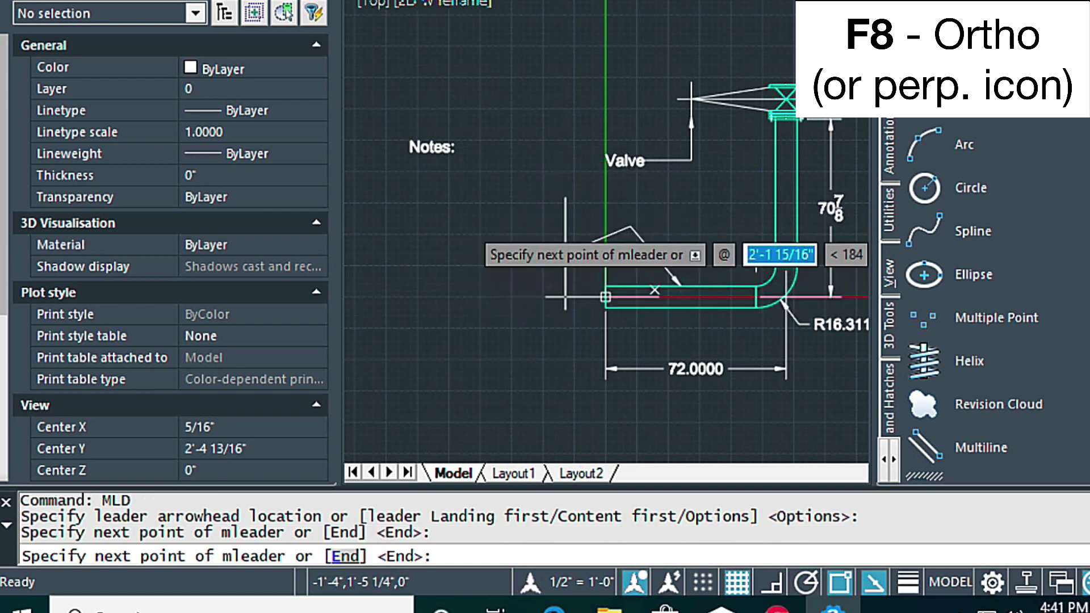
key(F8)
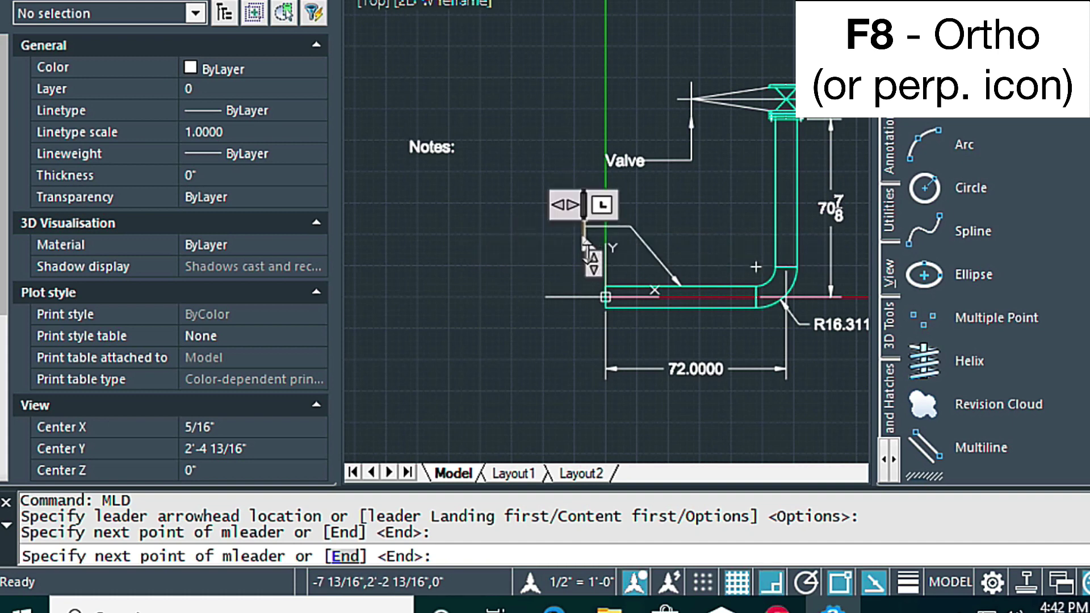
text(e)
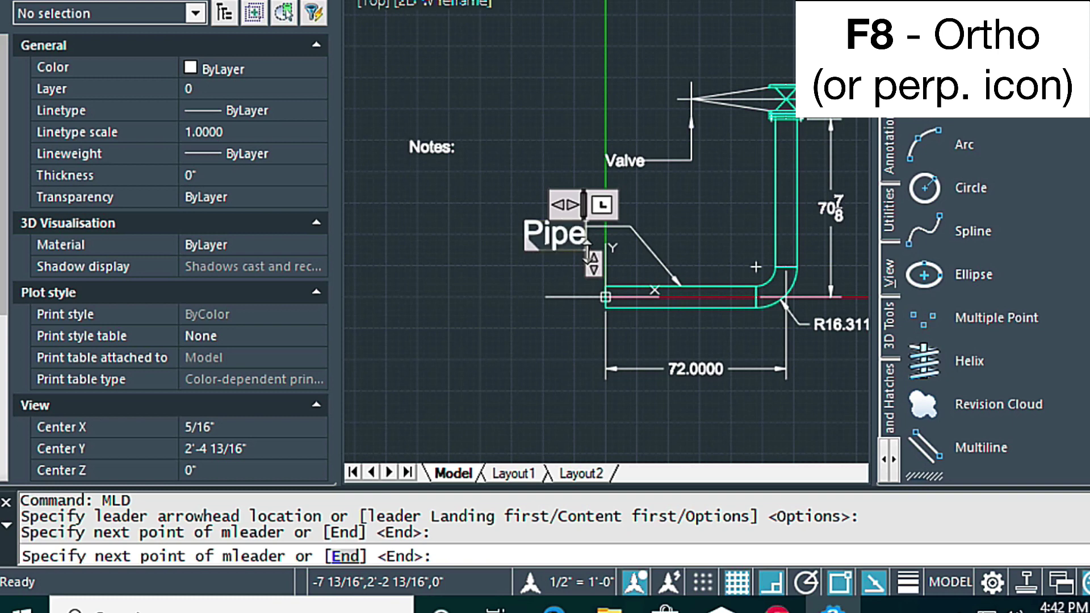
click(465, 312)
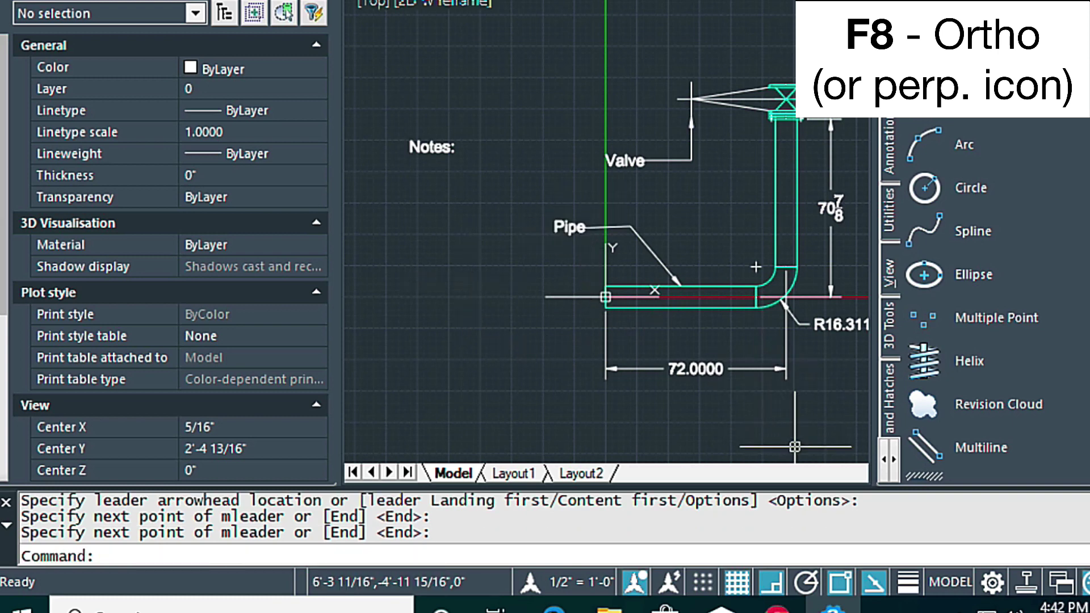
Step: Turn on polar tracking
click(806, 584)
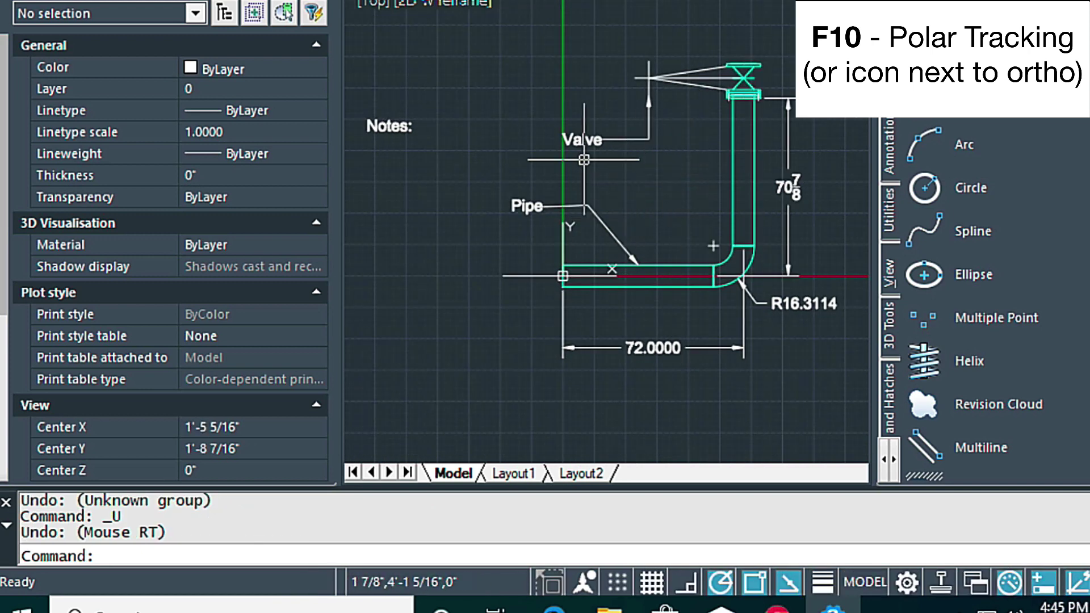
Step: Zoom to a window around the pipe assembly, its leaders and its dimensions
text(Z)
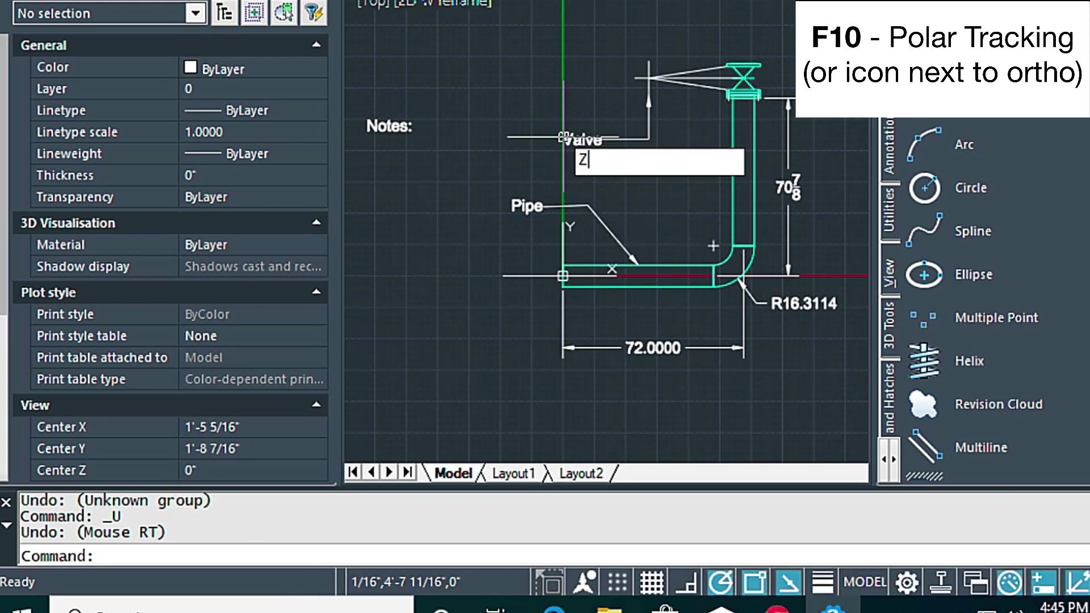
key(Return)
click(494, 23)
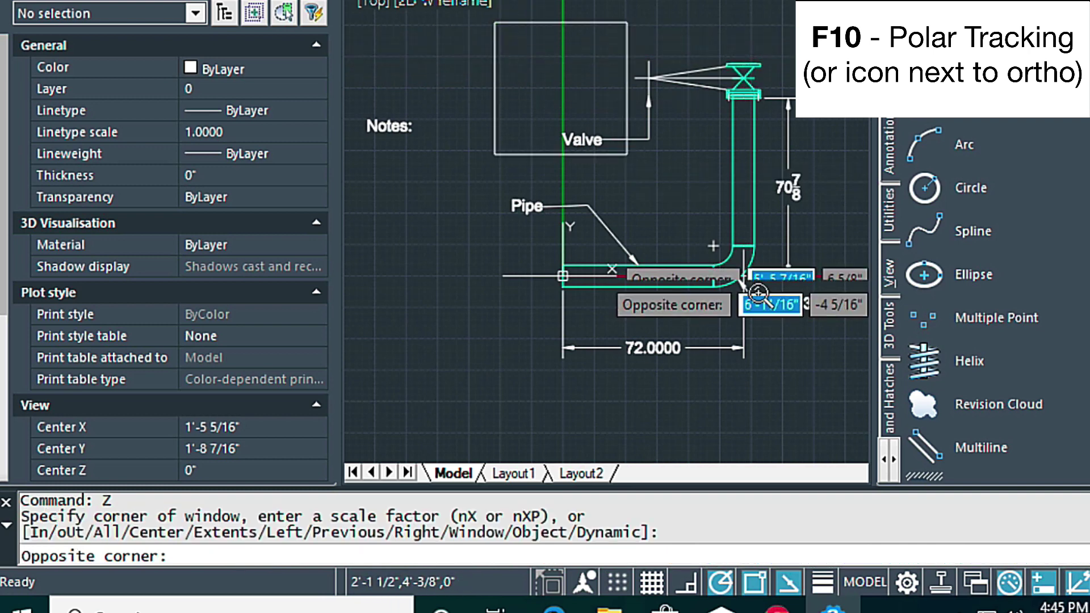
click(813, 372)
key(Escape)
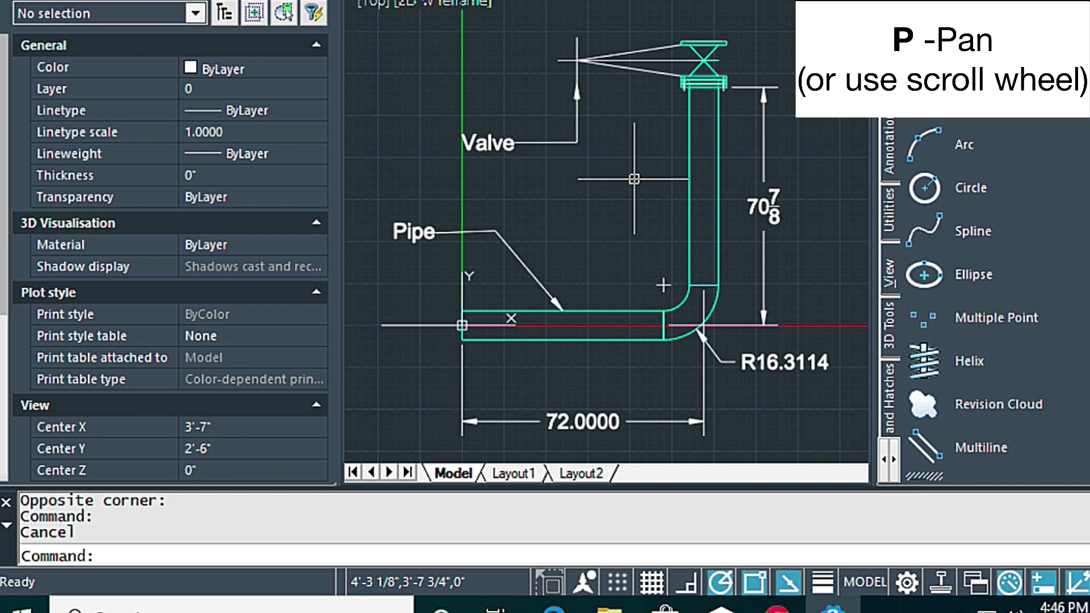
Step: Pan the drawing slightly upward with the Pan command
click(635, 179)
key(Escape)
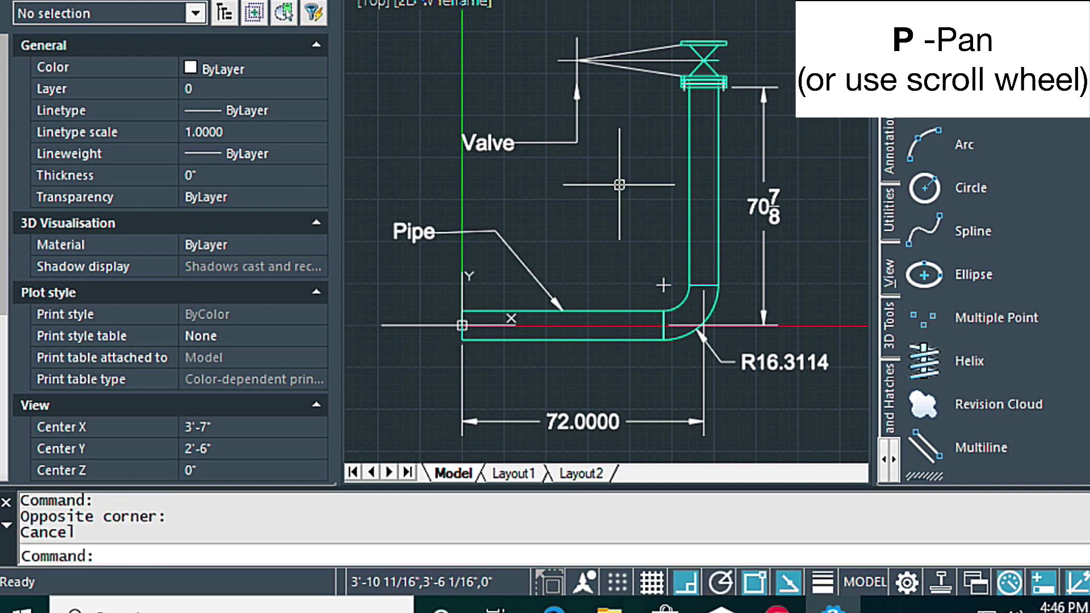
text(P)
mouse_move(608, 195)
mouse_down()
mouse_move(557, 179)
mouse_move(579, 200)
mouse_up()
key(Escape)
Step: Pan the drawing freely to one side and back without starting a command, clearing the Valve multileader's selection
click(605, 164)
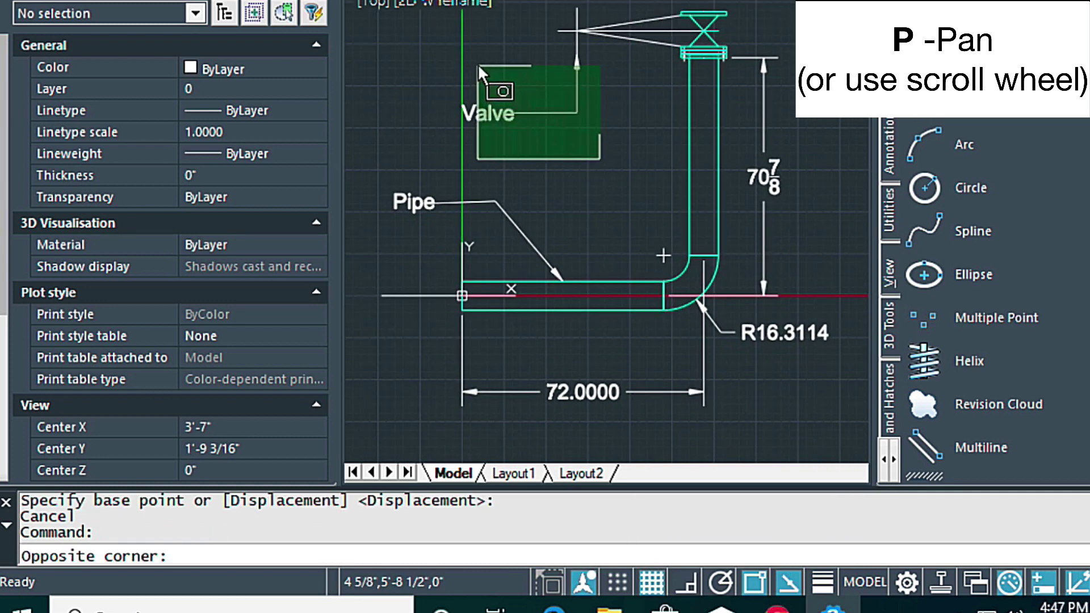
click(478, 64)
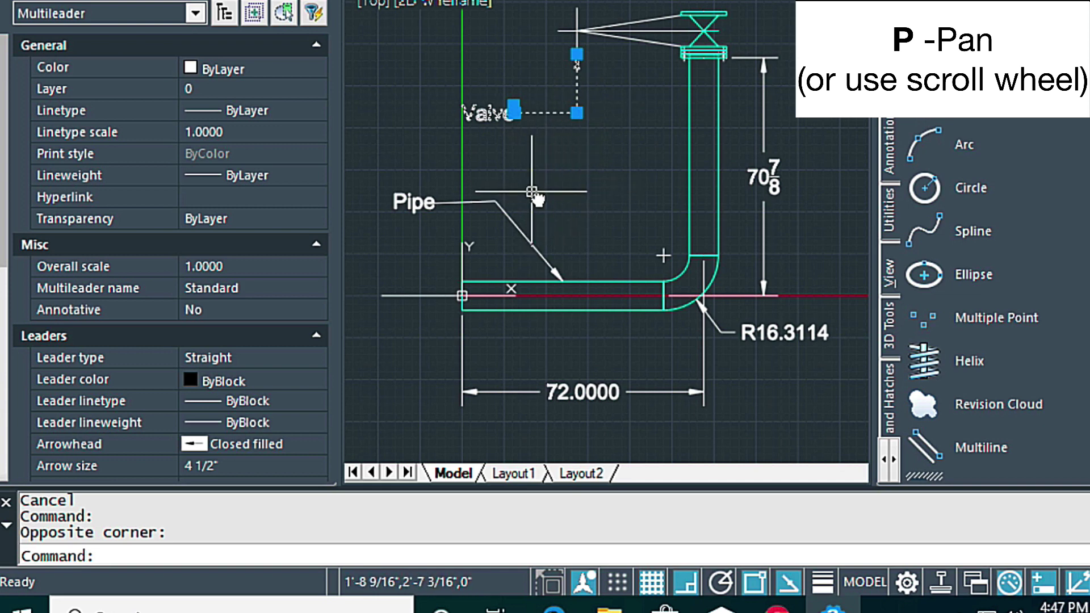
middle_drag(537, 198, 639, 156)
middle_drag(545, 171, 608, 150)
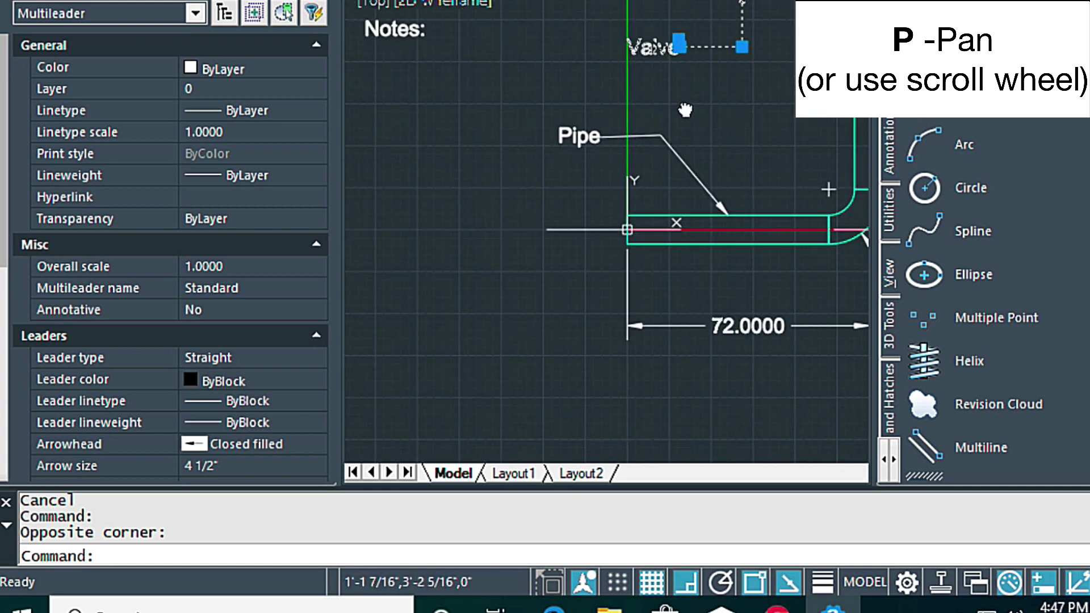
mouse_move(714, 84)
middle_down()
mouse_move(615, 191)
mouse_move(519, 185)
mouse_move(596, 179)
mouse_move(531, 175)
middle_up()
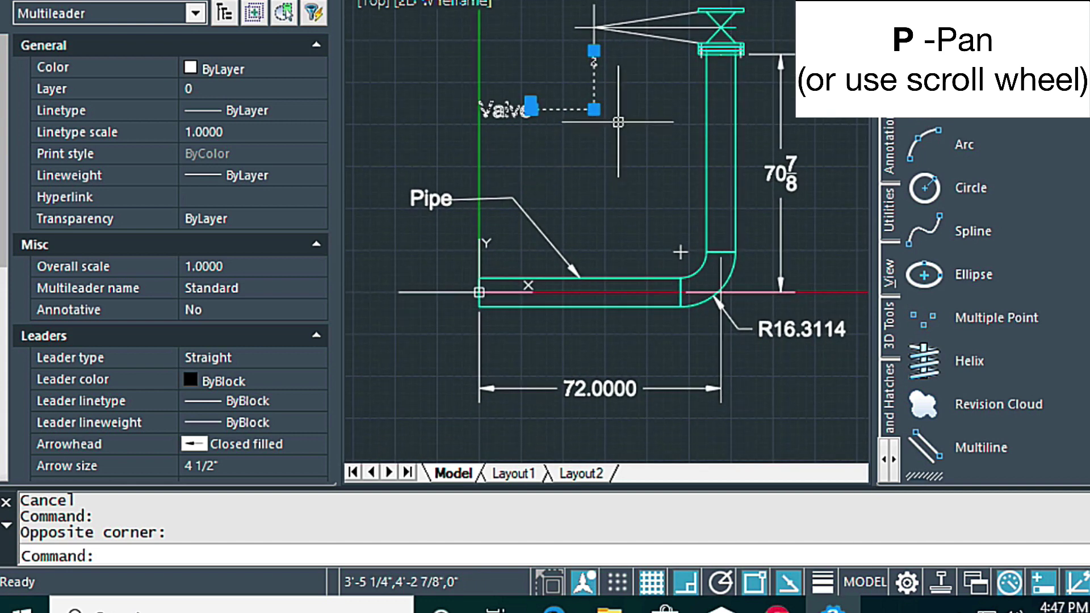
key(Escape)
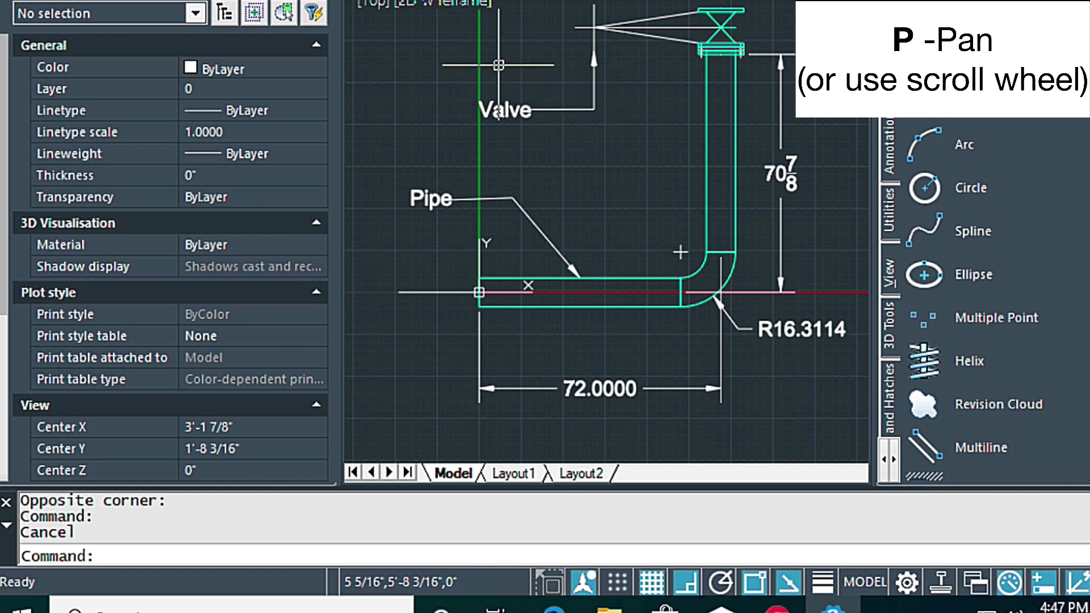
Step: Select the Valve multileader with a window enclosing it completely and try to move it from a base point below its leader
click(450, 40)
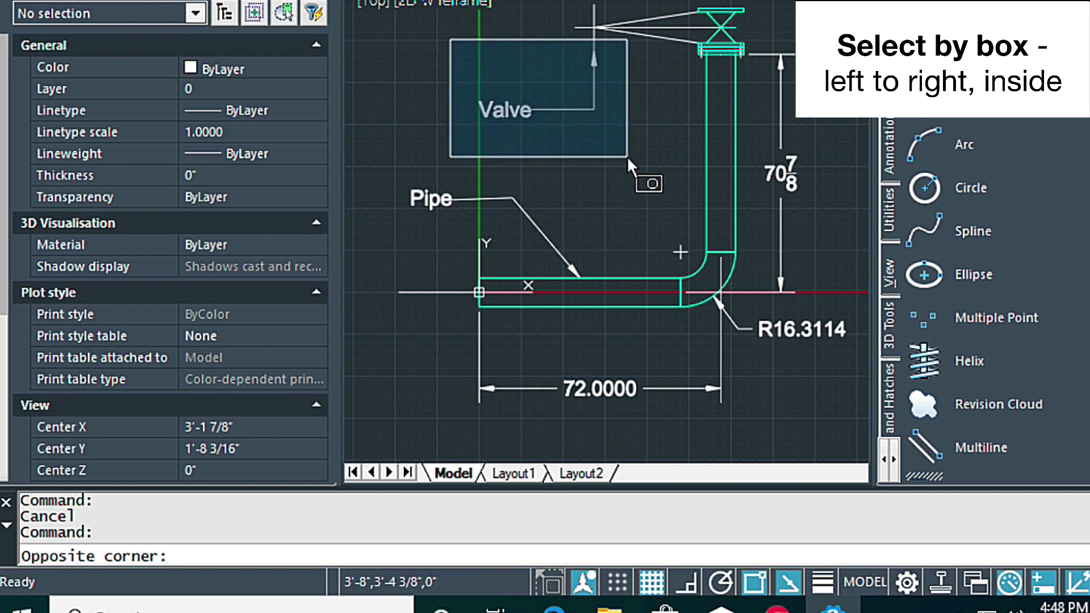
click(627, 155)
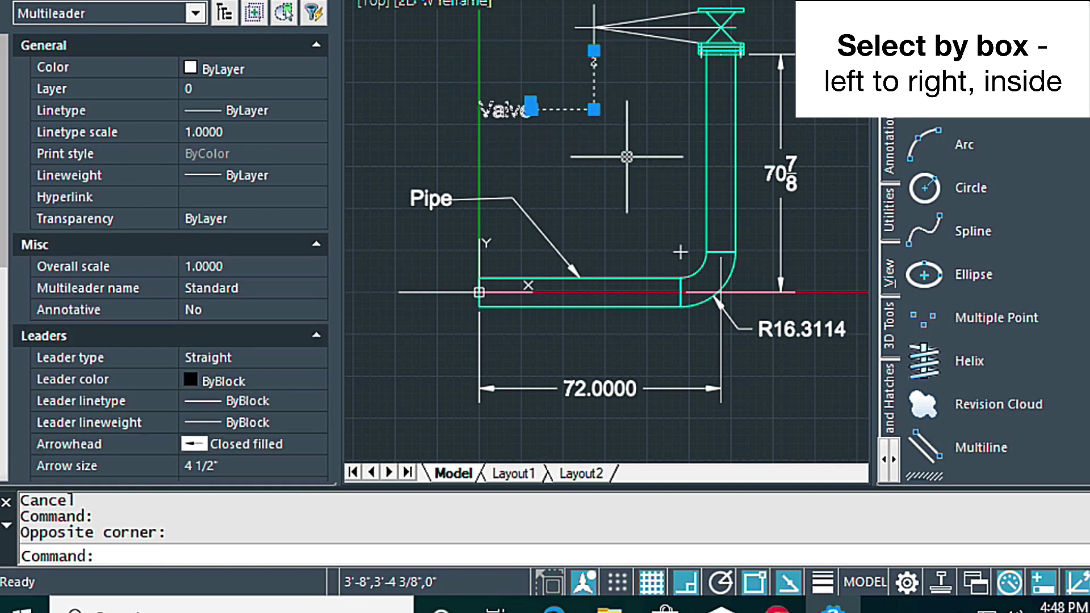
text(M)
key(Return)
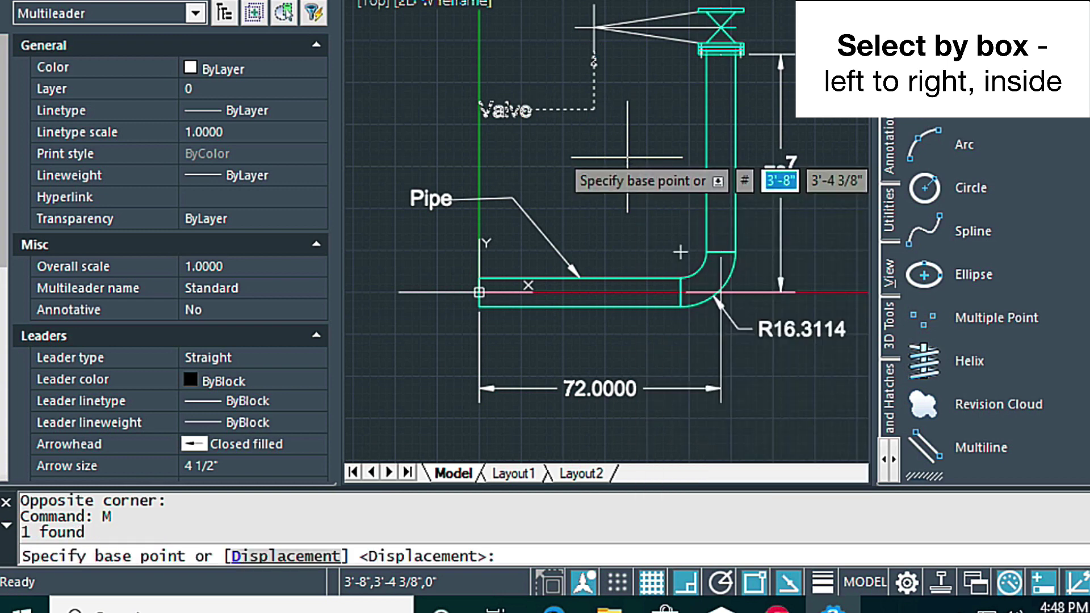
click(596, 132)
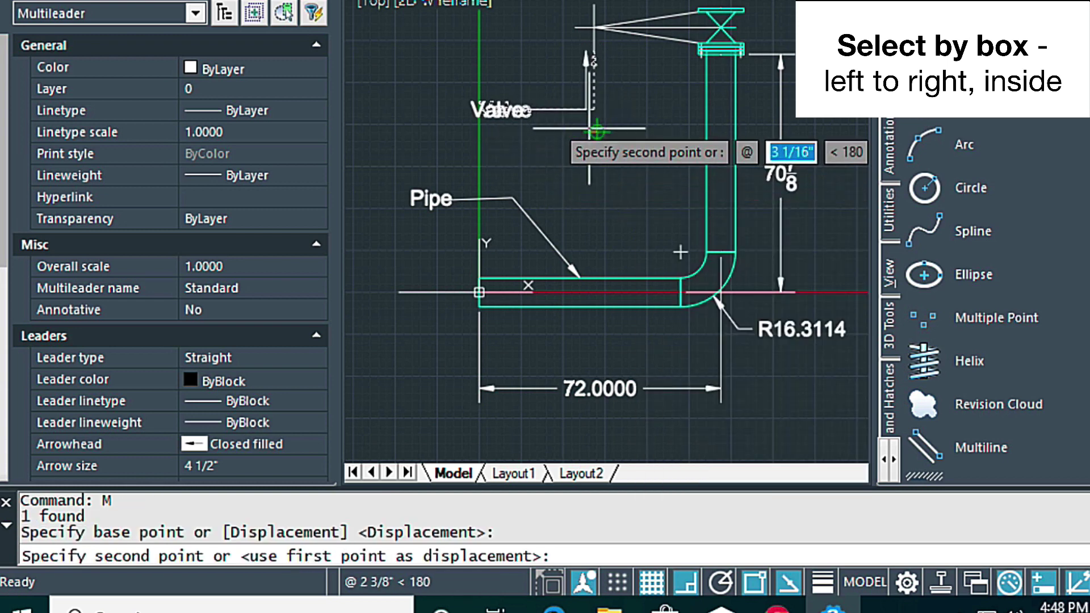
key(Escape)
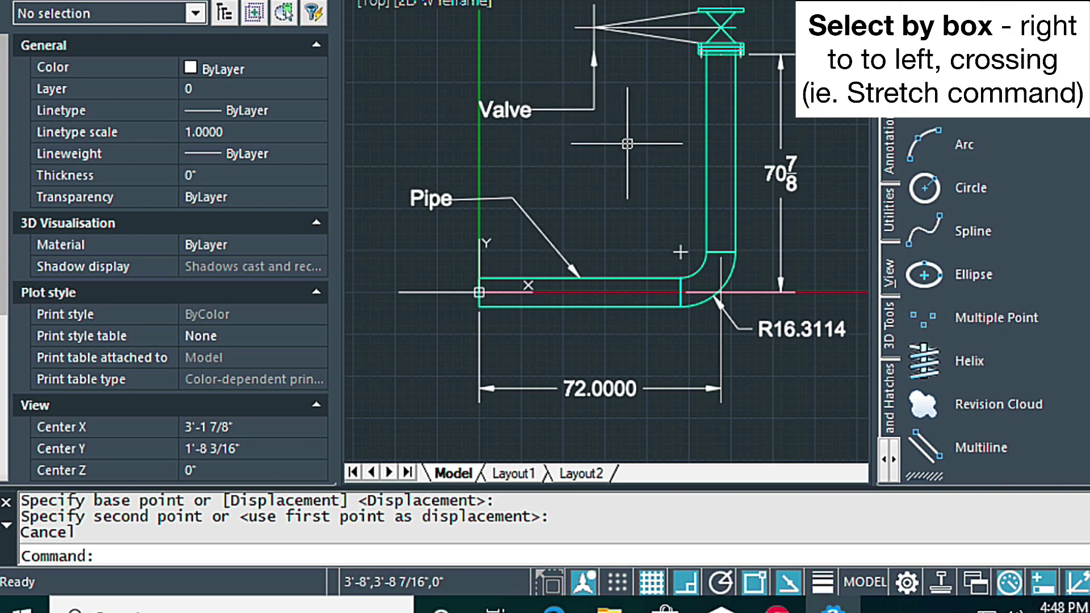
Step: Select the Valve multileader with a crossing box over only part of it, and clear the selection
click(595, 130)
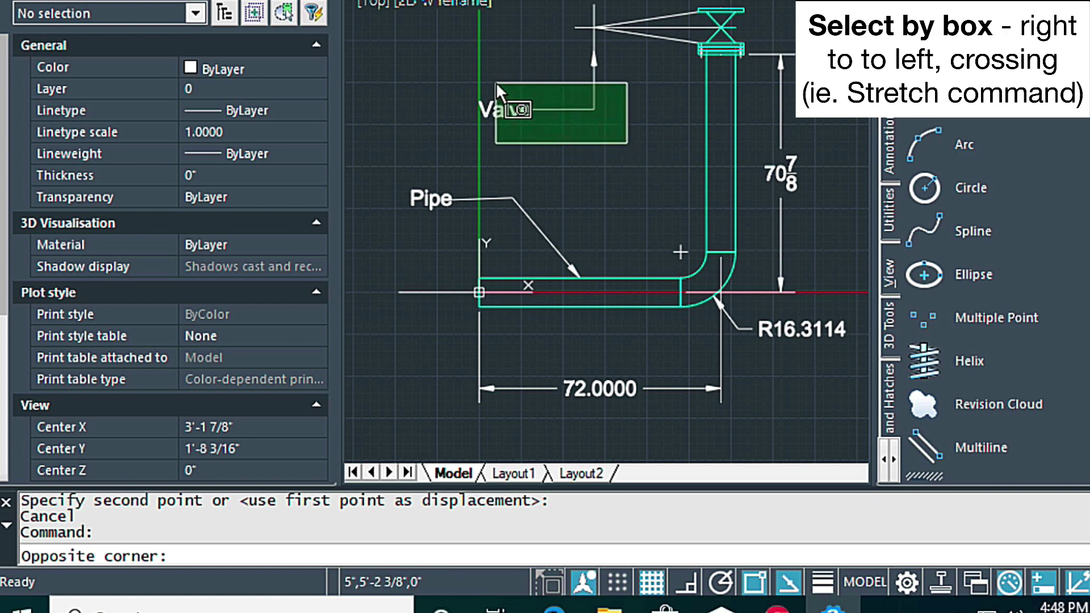
click(496, 80)
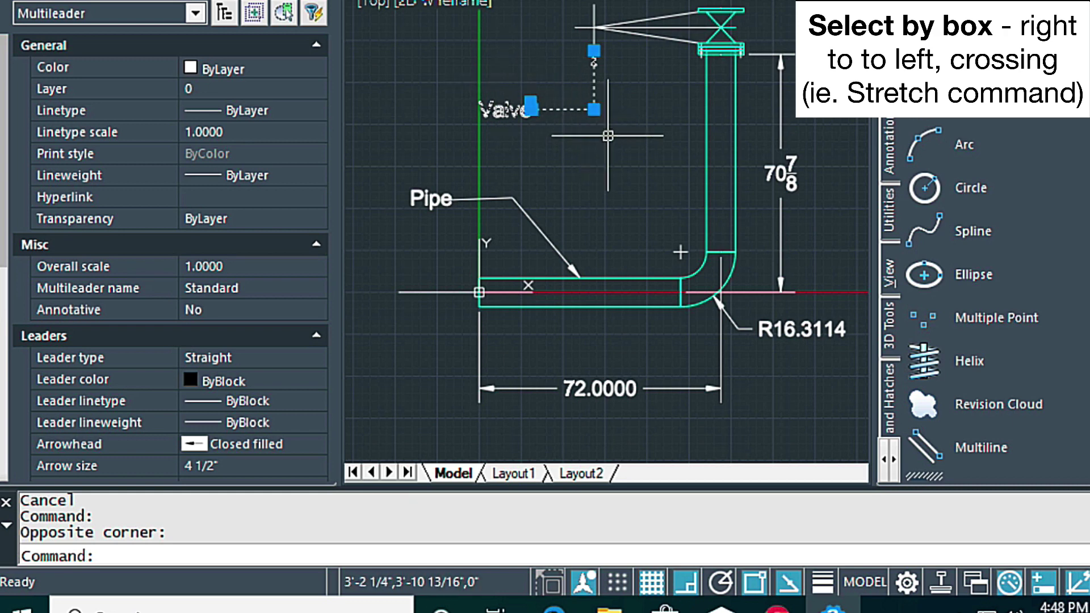
key(Escape)
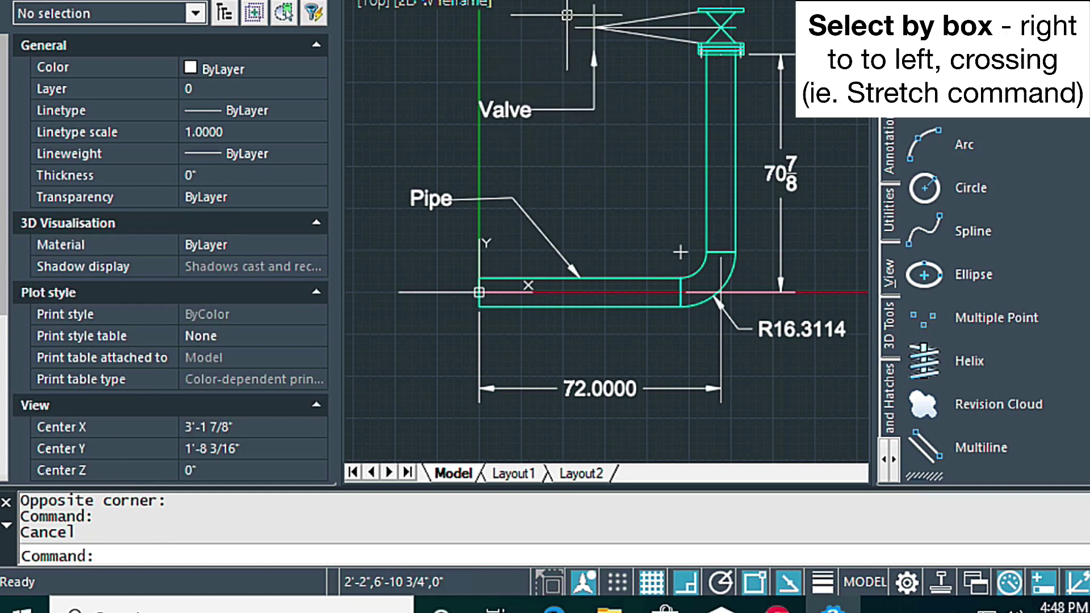
Step: Try a left-to-right window over only part of the Valve multileader, select it with one enclosing it fully, and deselect it
click(432, 78)
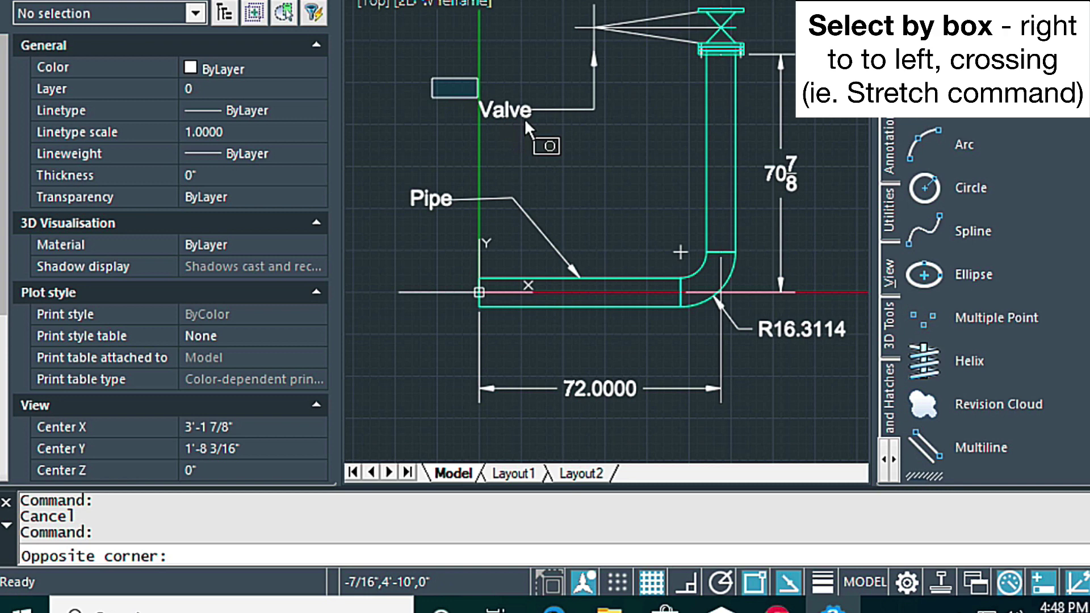
click(632, 159)
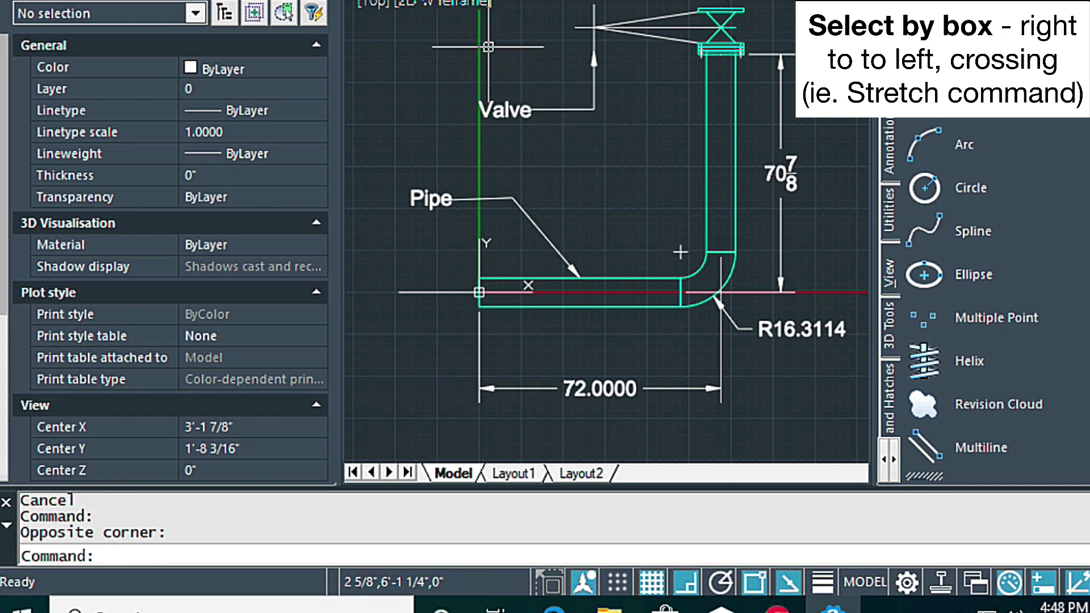
click(453, 43)
click(610, 138)
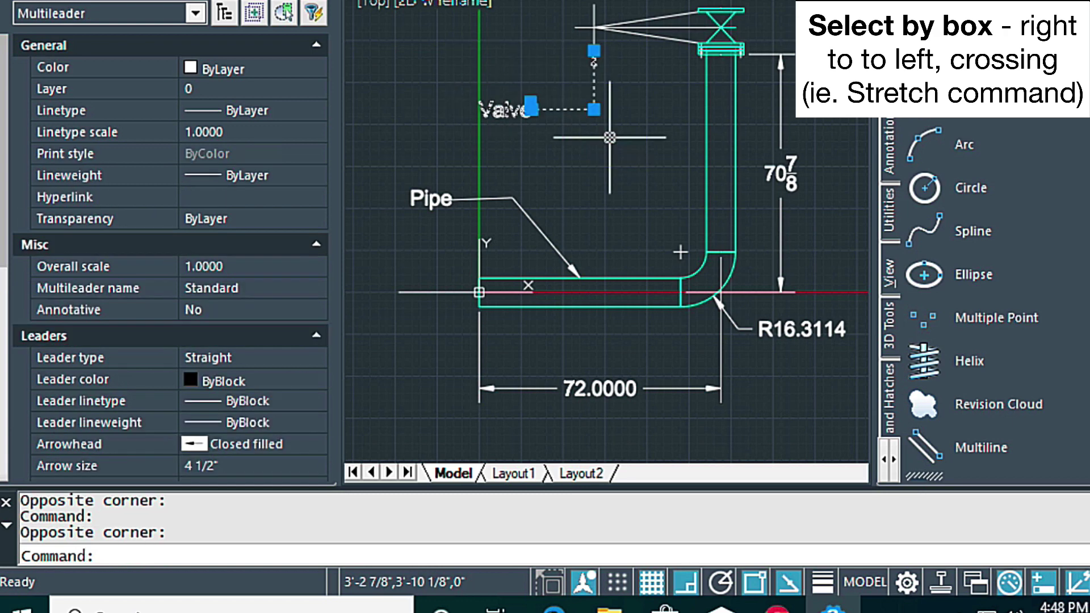
key(Escape)
key(Escape)
Step: Select the Valve multileader with a small crossing box touching its text and landing, and deselect it
click(560, 144)
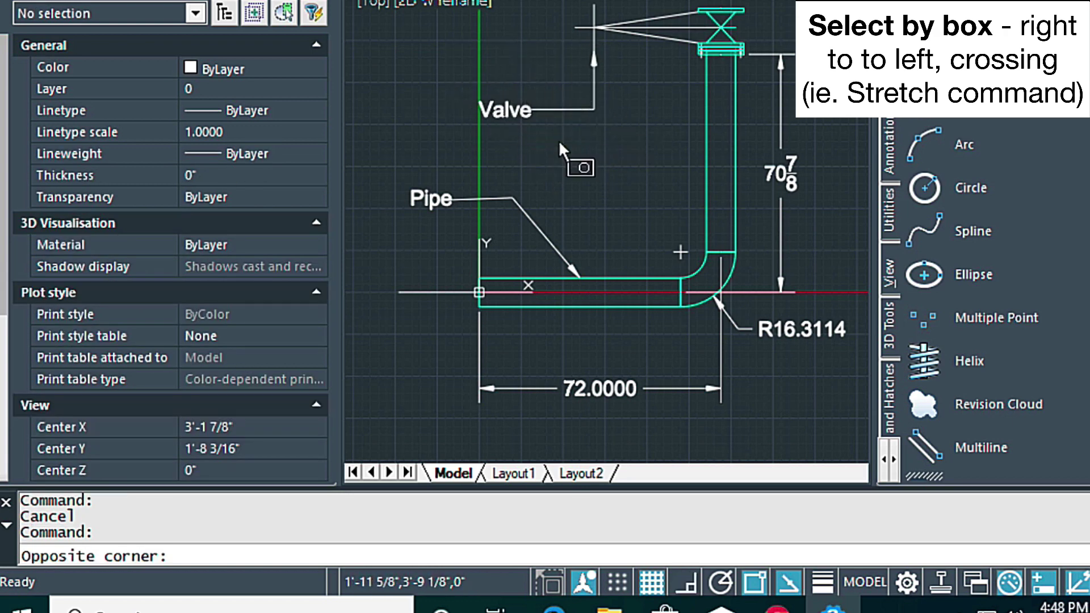
click(507, 98)
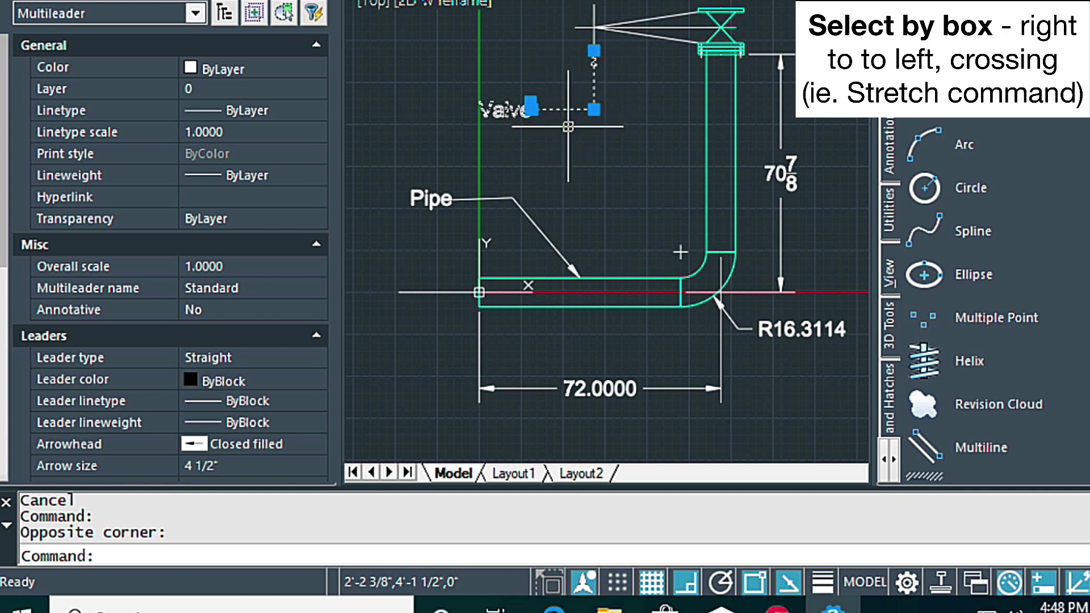
key(Escape)
key(Escape)
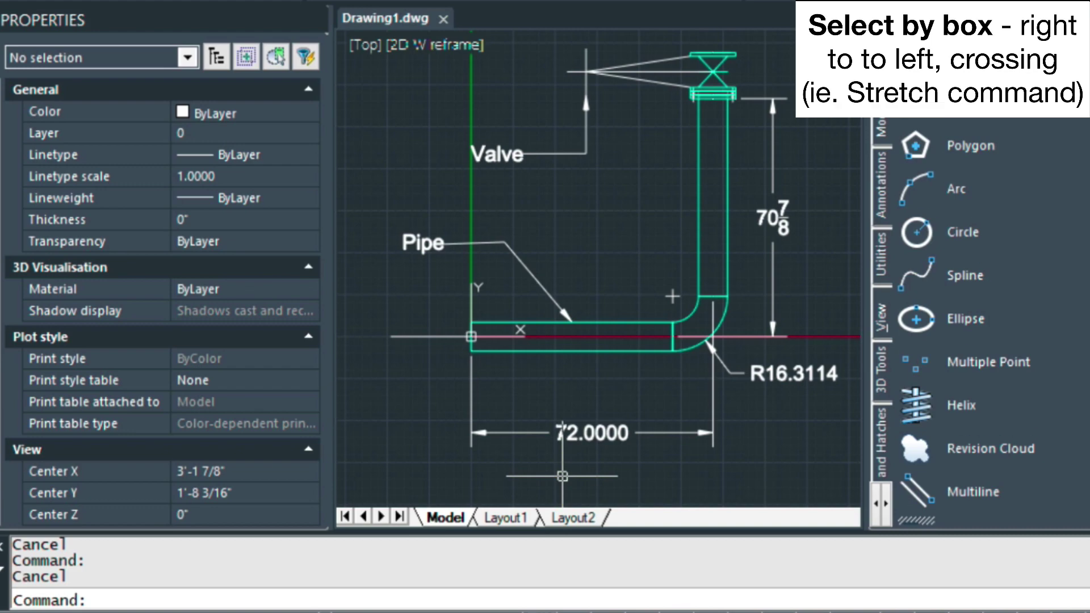
Step: Switch to Layout1 and activate model space inside its viewport with the MS command
click(505, 518)
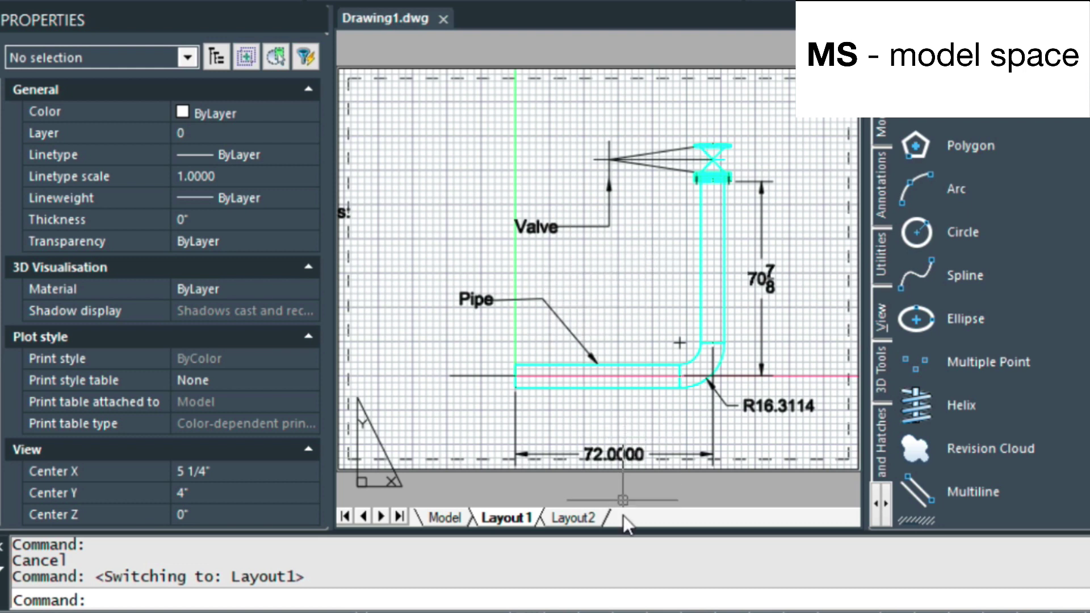
key(Escape)
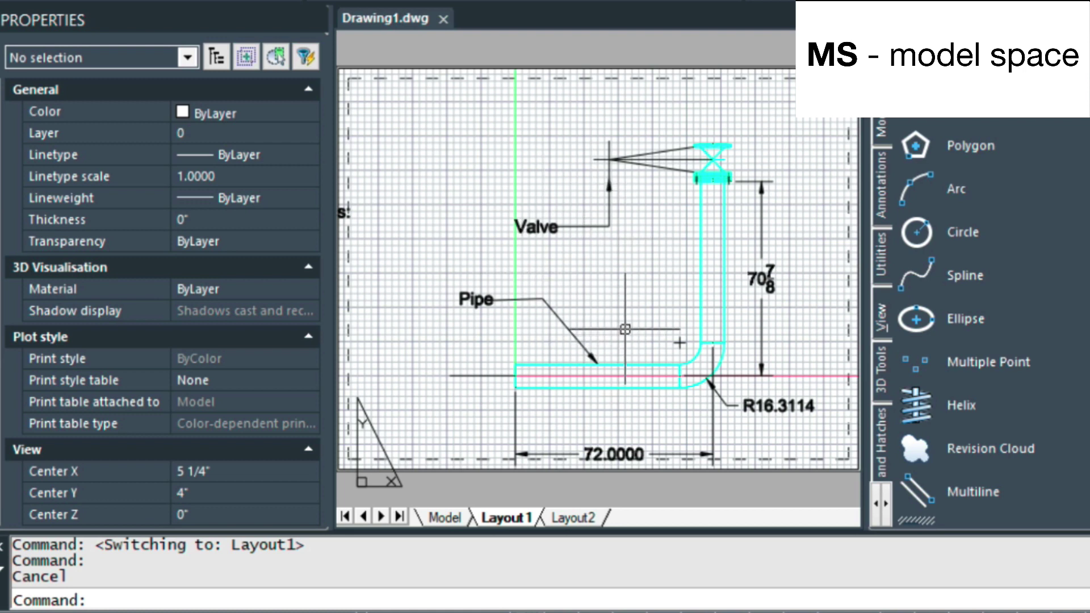
key(Escape)
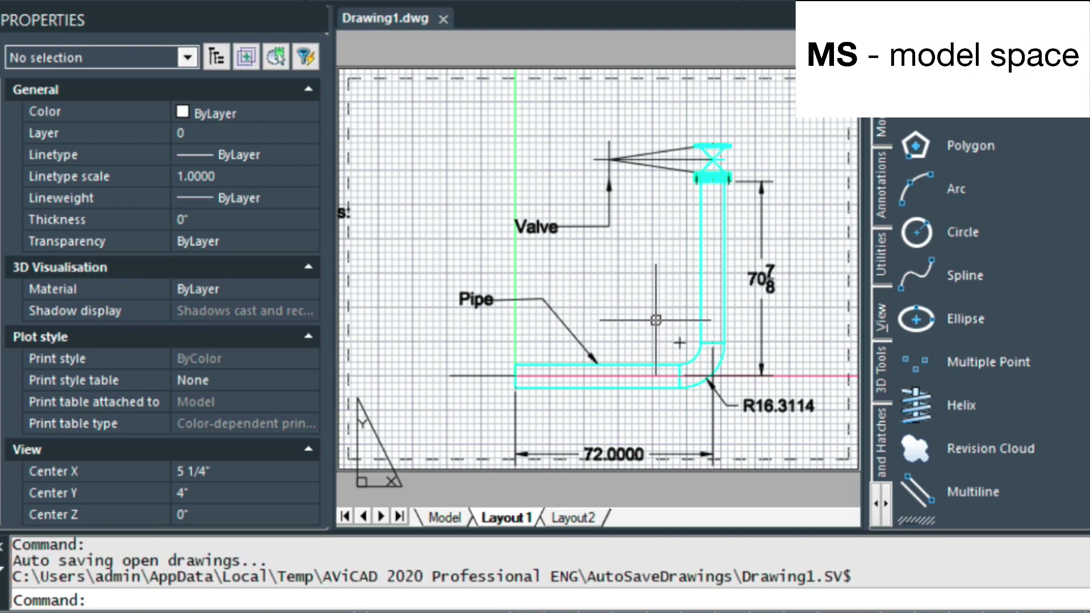
key(Escape)
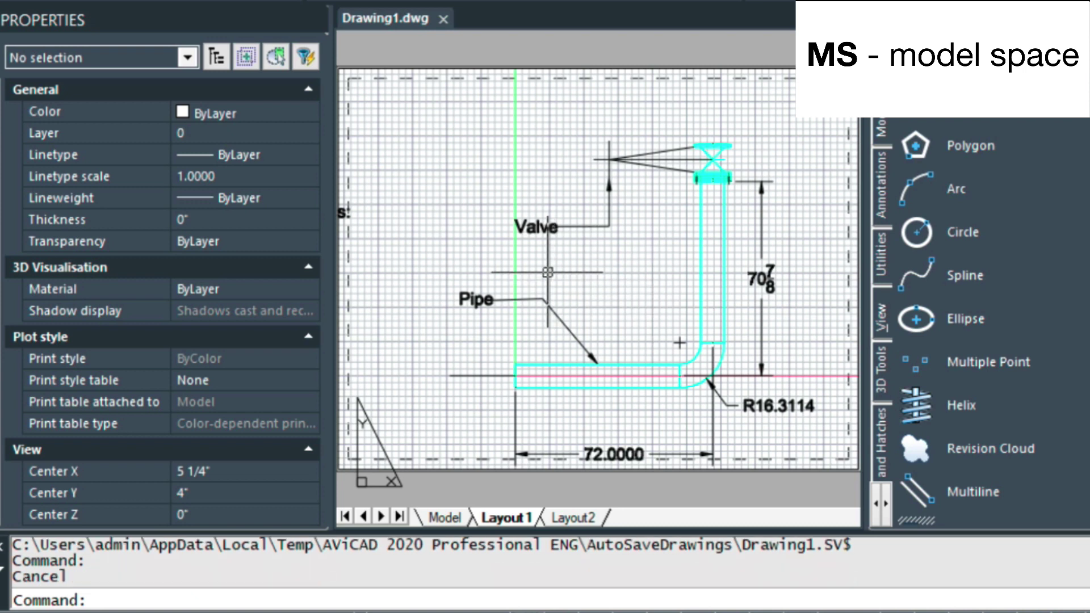
text(MS)
key(Return)
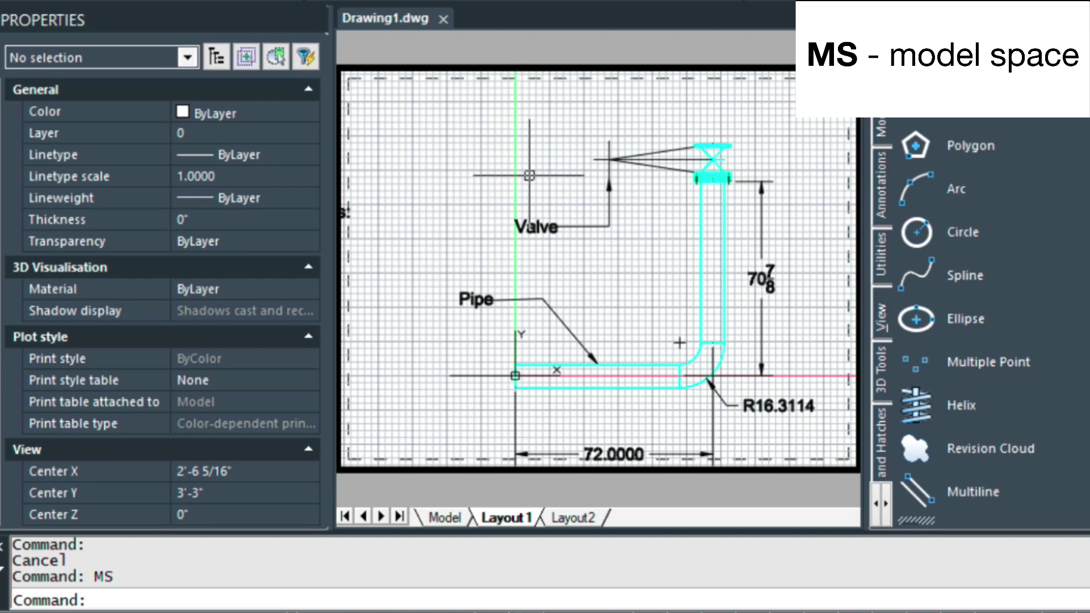
Step: Zoom in and out inside the viewport, ending zoomed out far enough to include the Notes text
scroll(596, 301, down, 2)
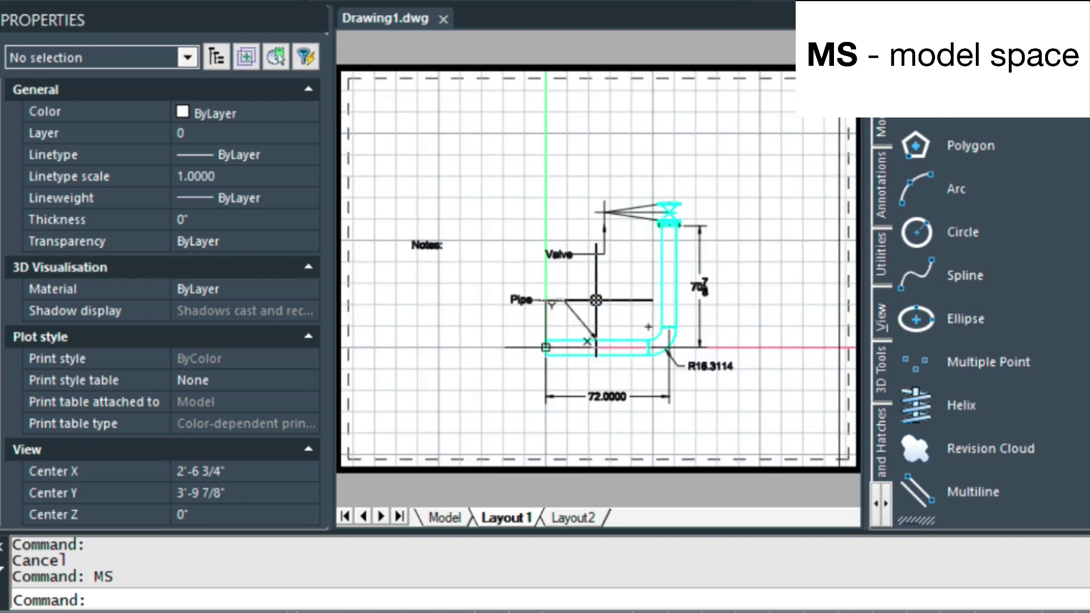
scroll(596, 301, up, 2)
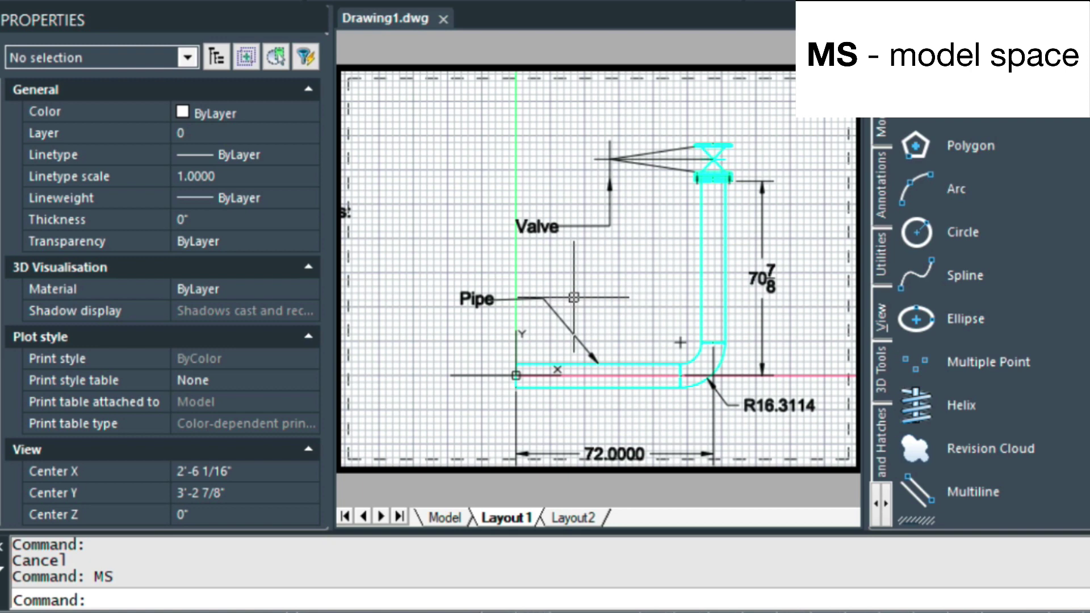
scroll(585, 240, up, 4)
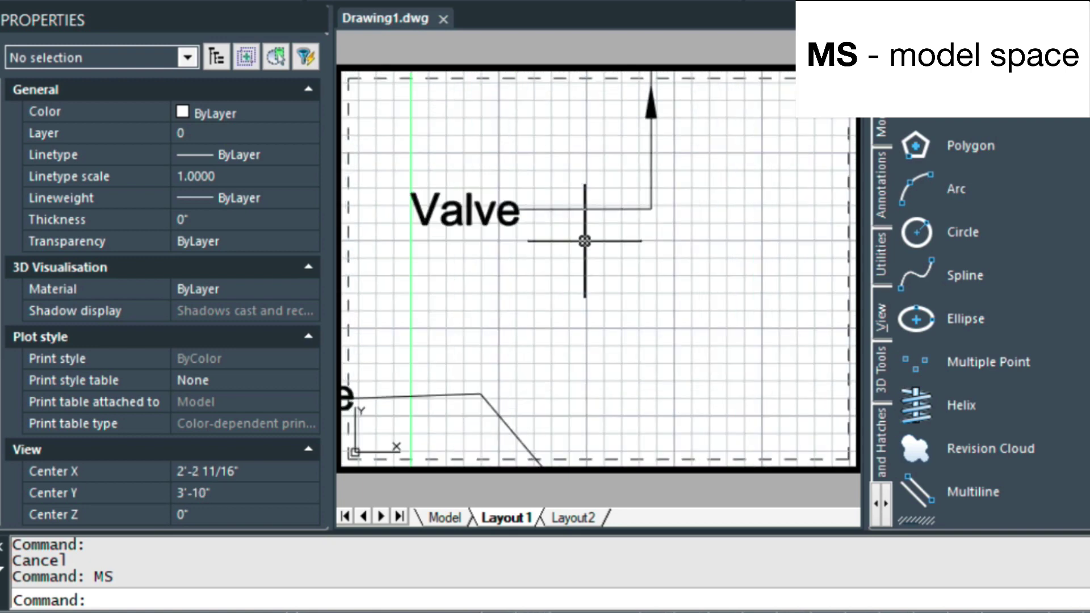
scroll(585, 241, down, 4)
scroll(585, 241, down, 2)
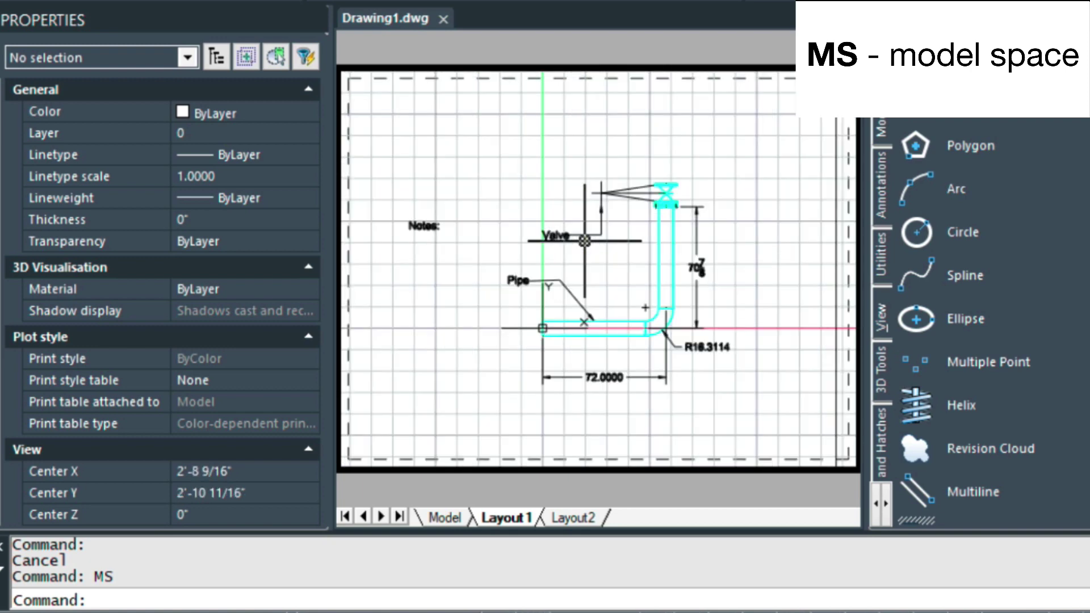
Step: Return Layout1 to paper space with the PS command
text(1IM1)
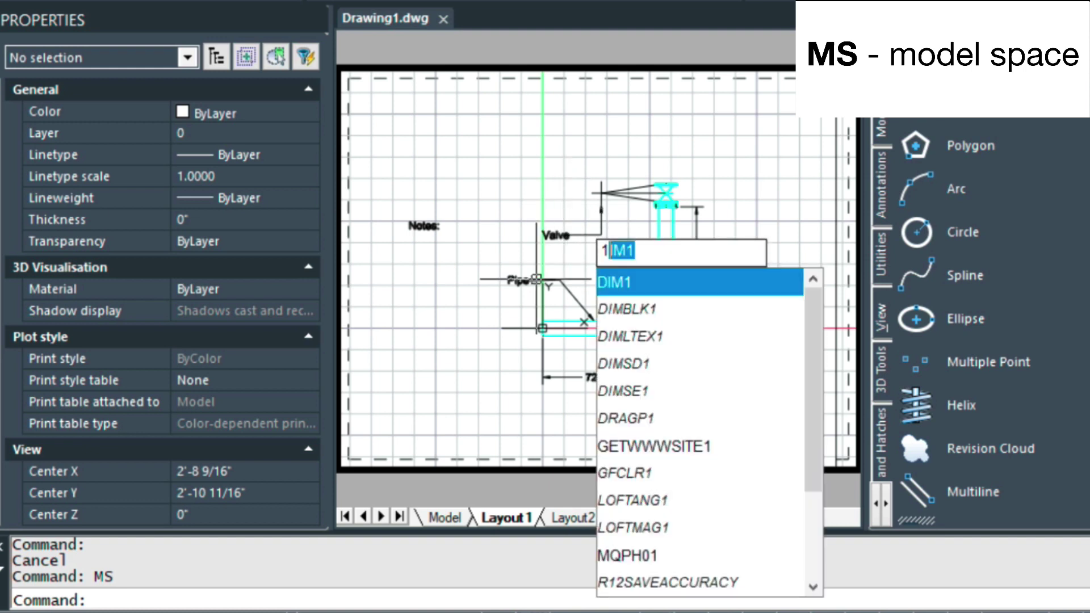
key(Escape)
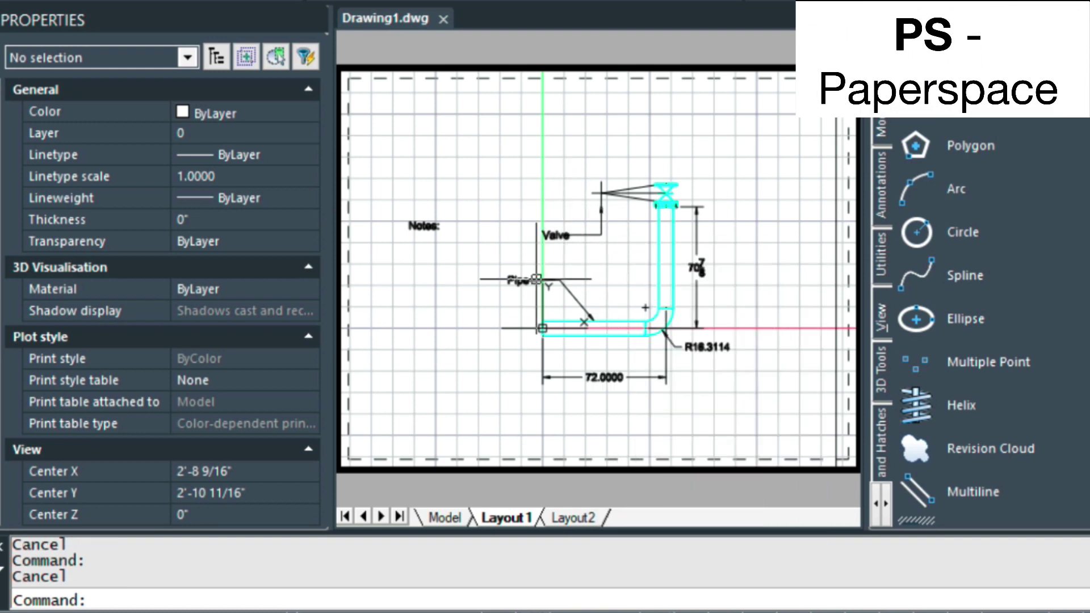
text(PS)
key(Return)
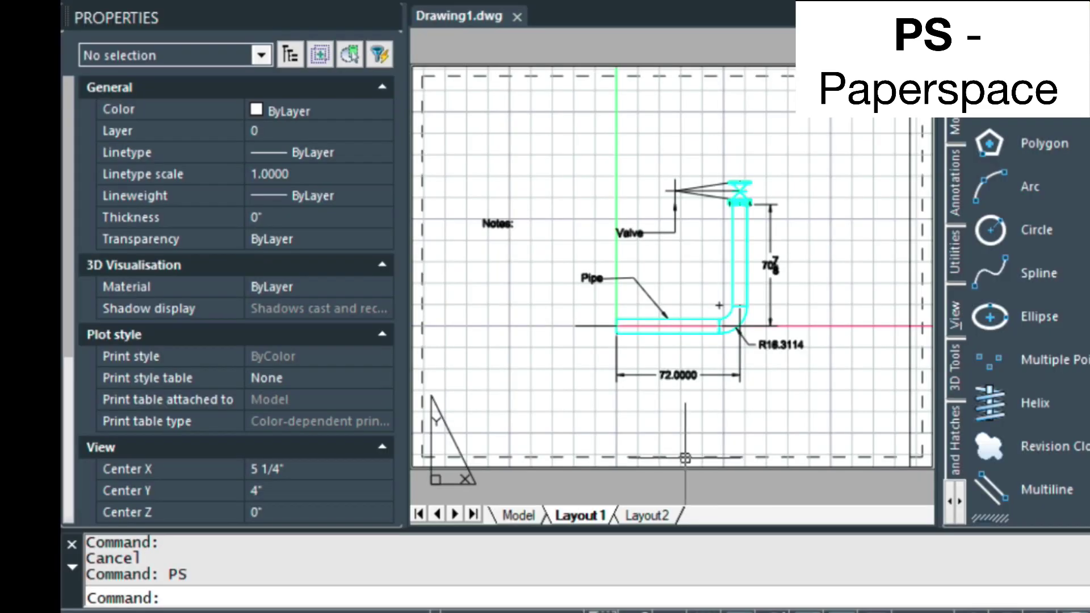
Step: Activate model space inside Layout1's viewport with the MS command and set the viewport scale to 1/2" = 1'-0"
key(Escape)
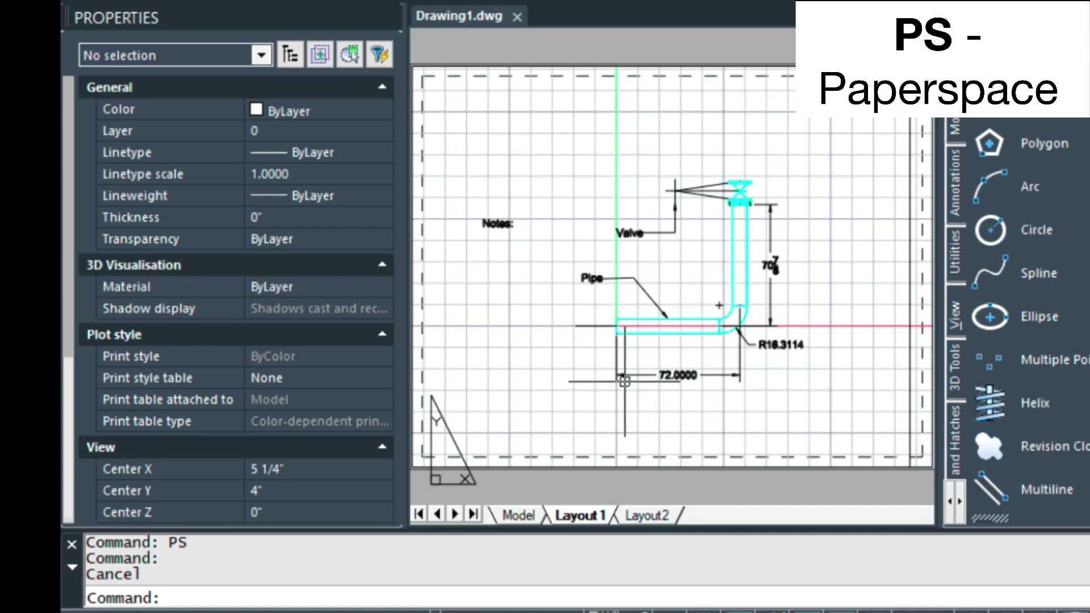
key(Escape)
text(M)
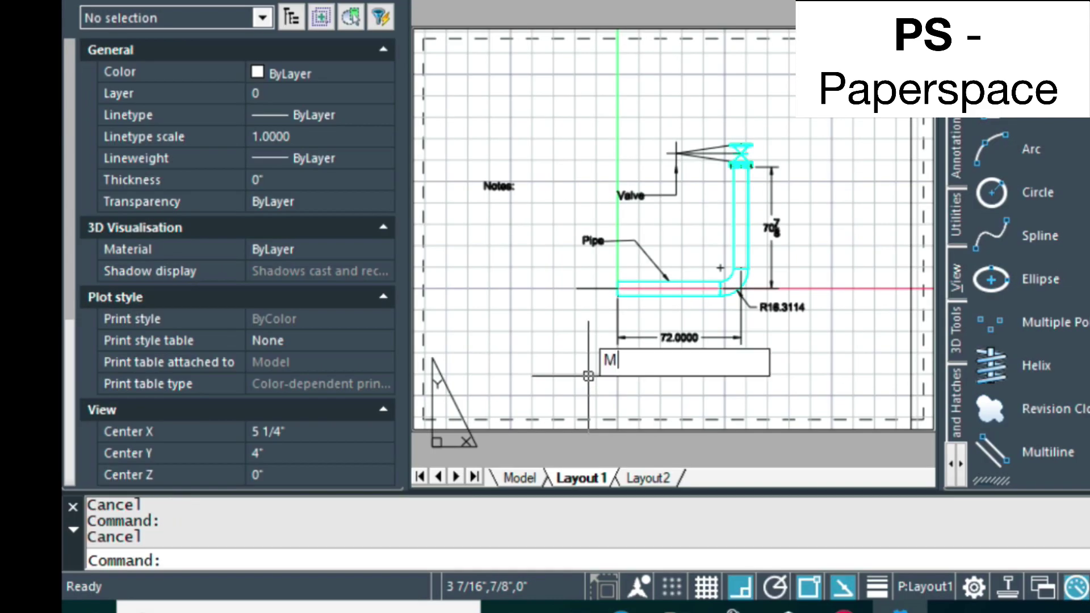
text(S)
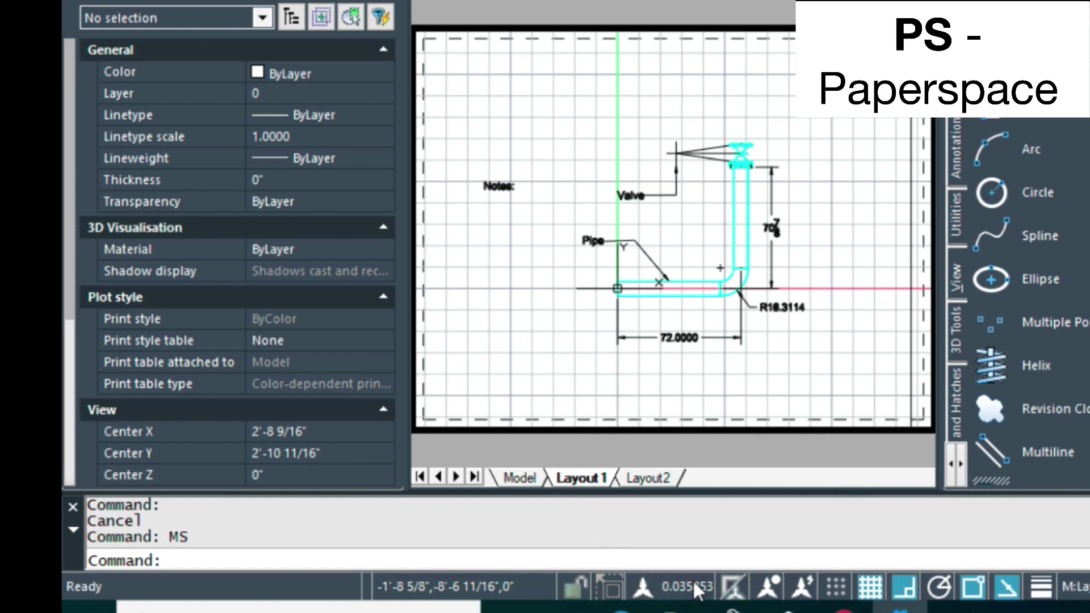
click(651, 583)
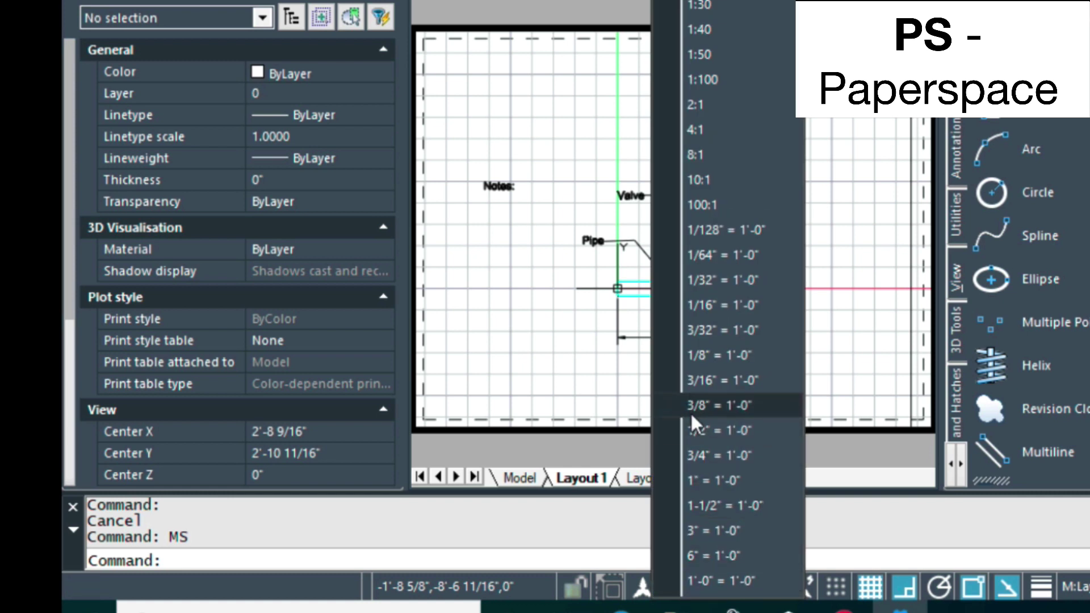
click(721, 432)
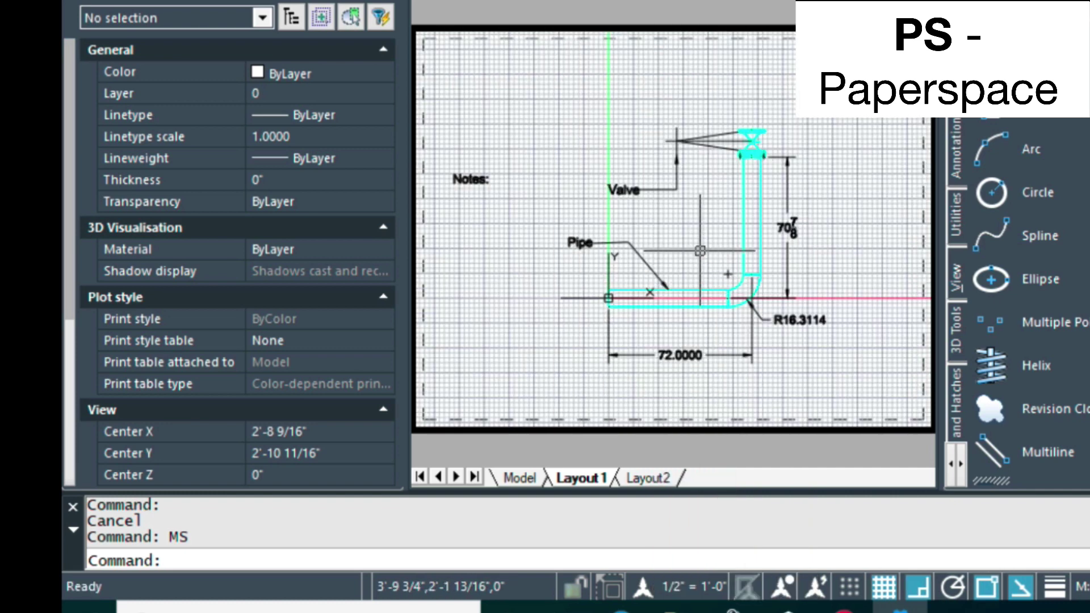
Step: Return Layout1 to paper space with the PS command
key(Escape)
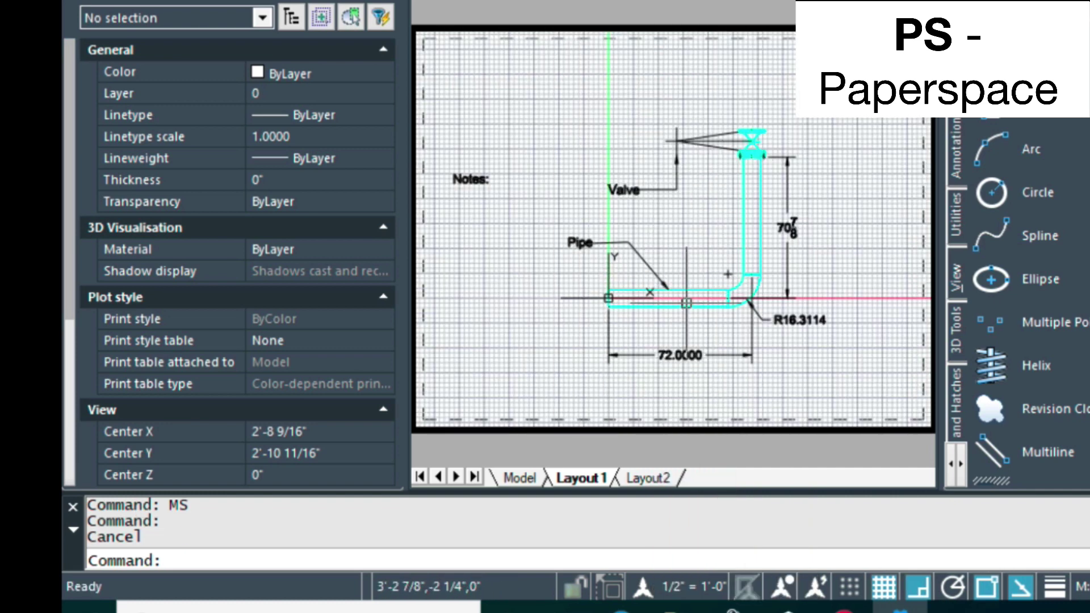
text(PS)
key(Return)
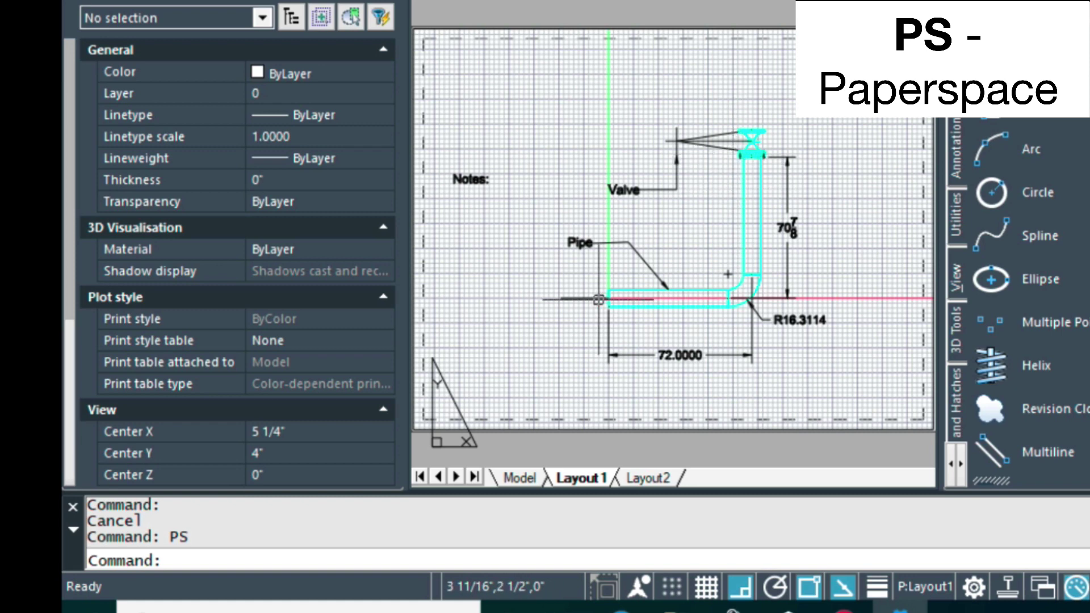
key(Escape)
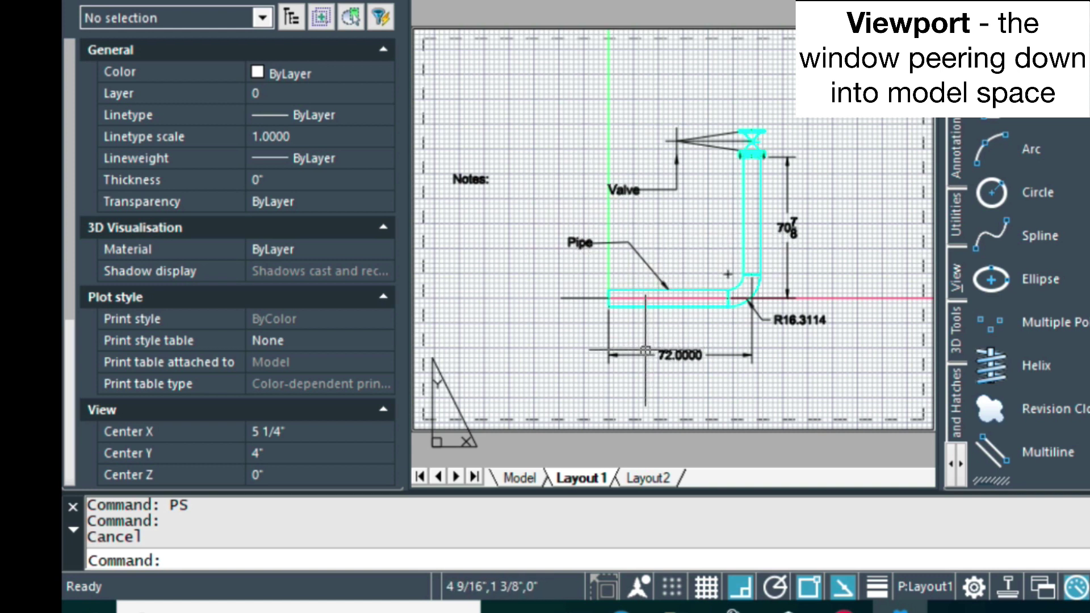
Step: Turn off the grid inside Layout1's viewport, entering model space with MS and going back to paper space with PS
key(Escape)
text(MS)
key(Return)
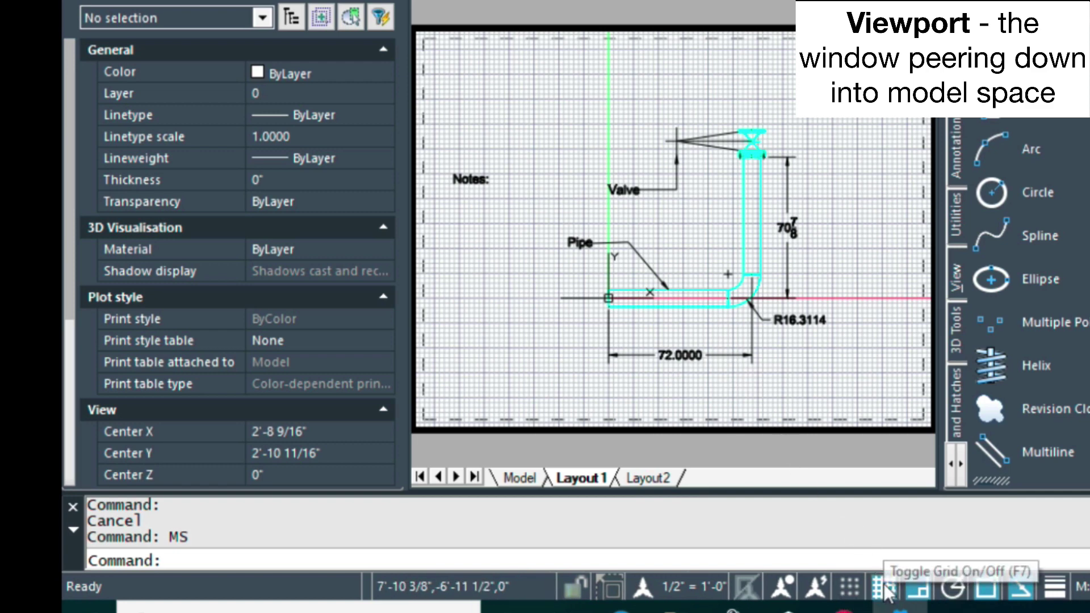
click(885, 588)
text(PS)
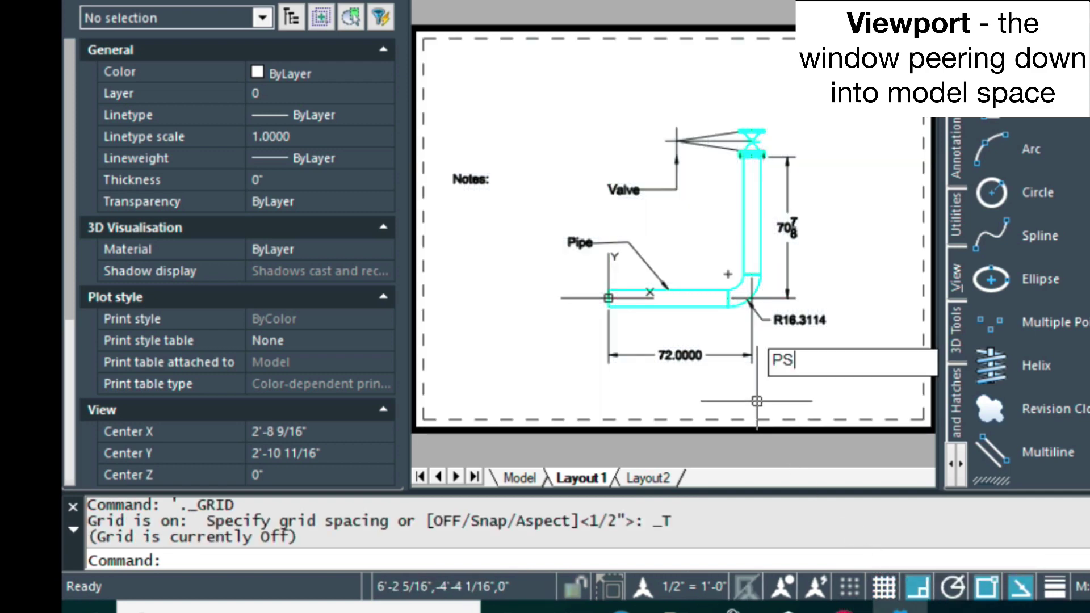
key(Return)
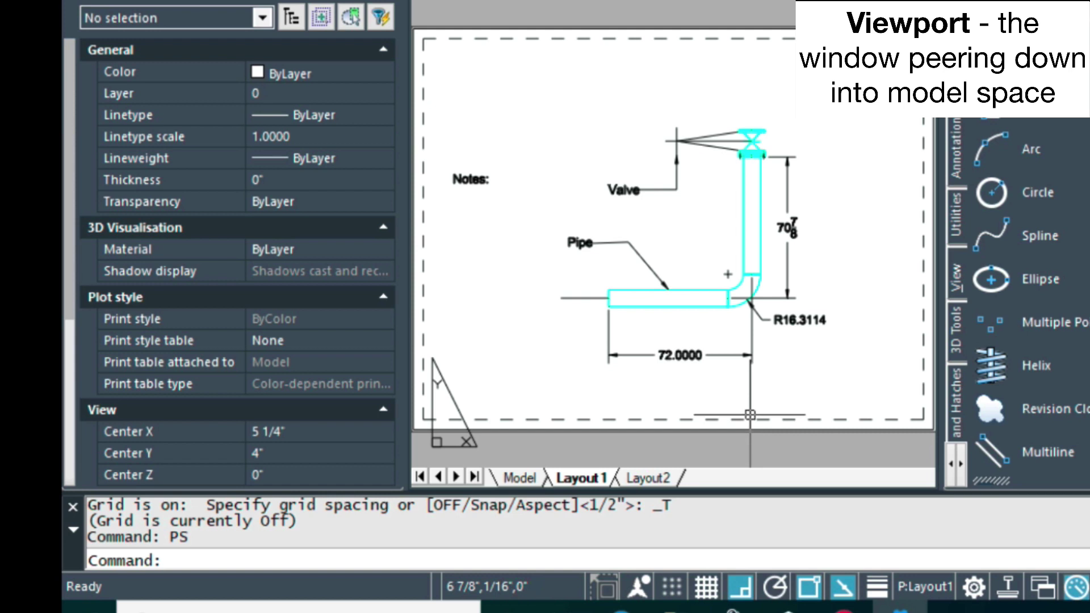
key(Escape)
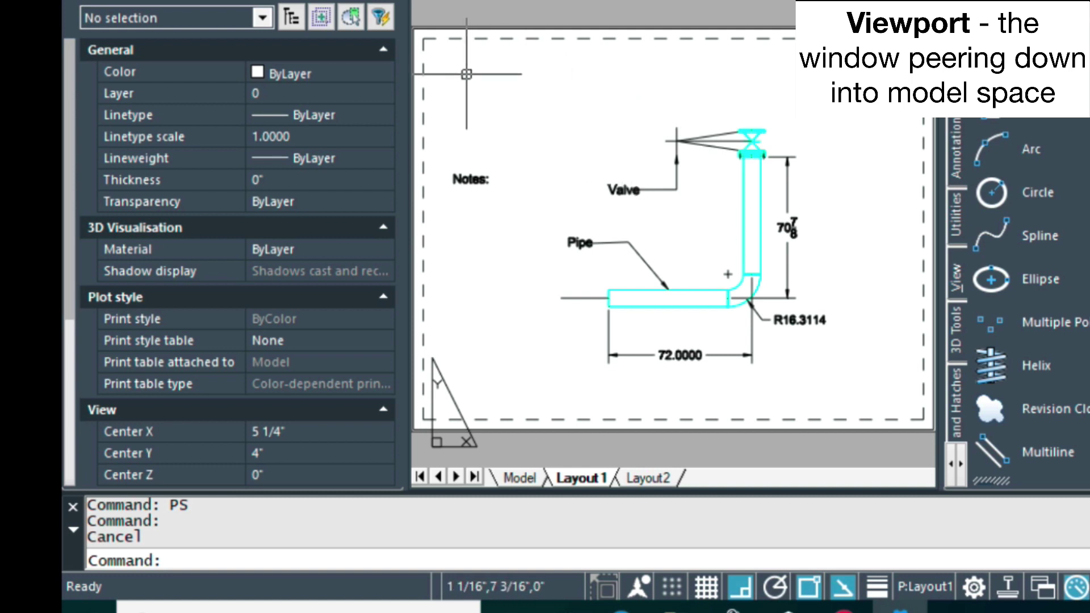
key(Escape)
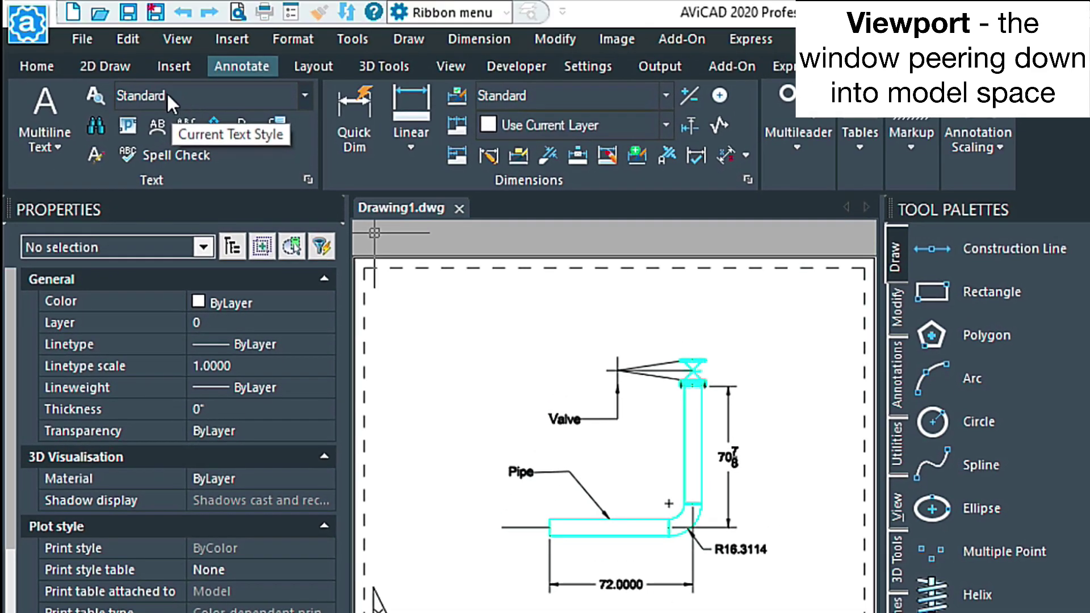
Step: Create a text style named Plot with a fixed height of .1875 and make it current
click(92, 91)
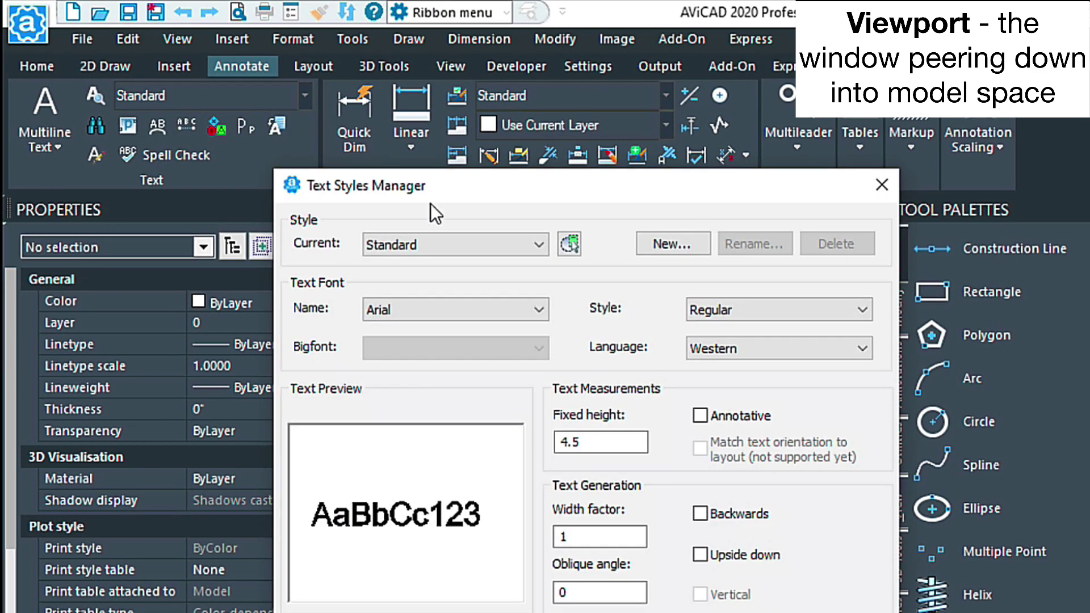
click(697, 243)
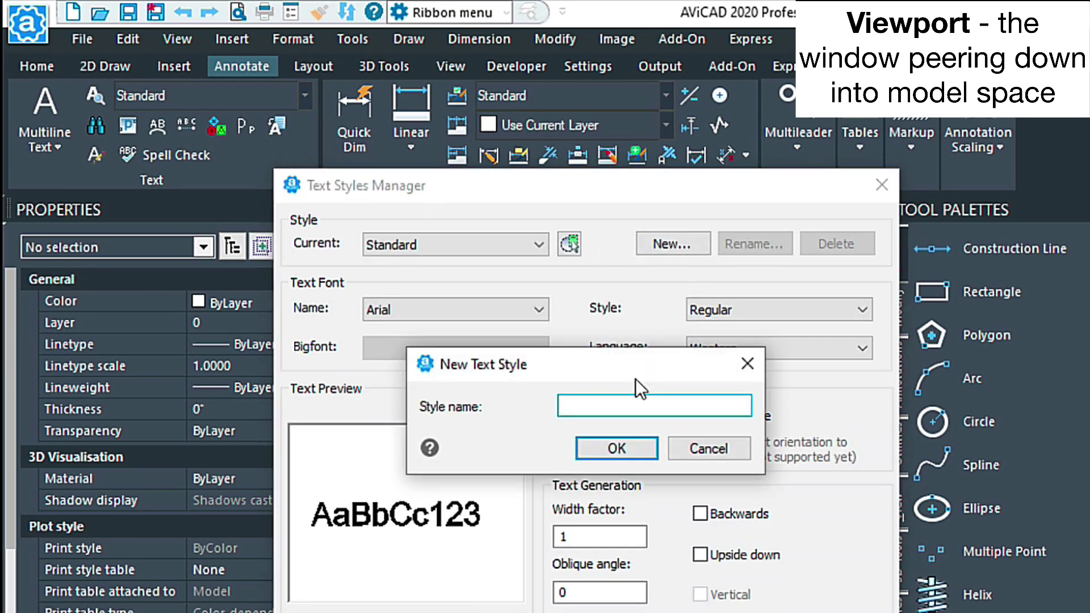
text(Plot)
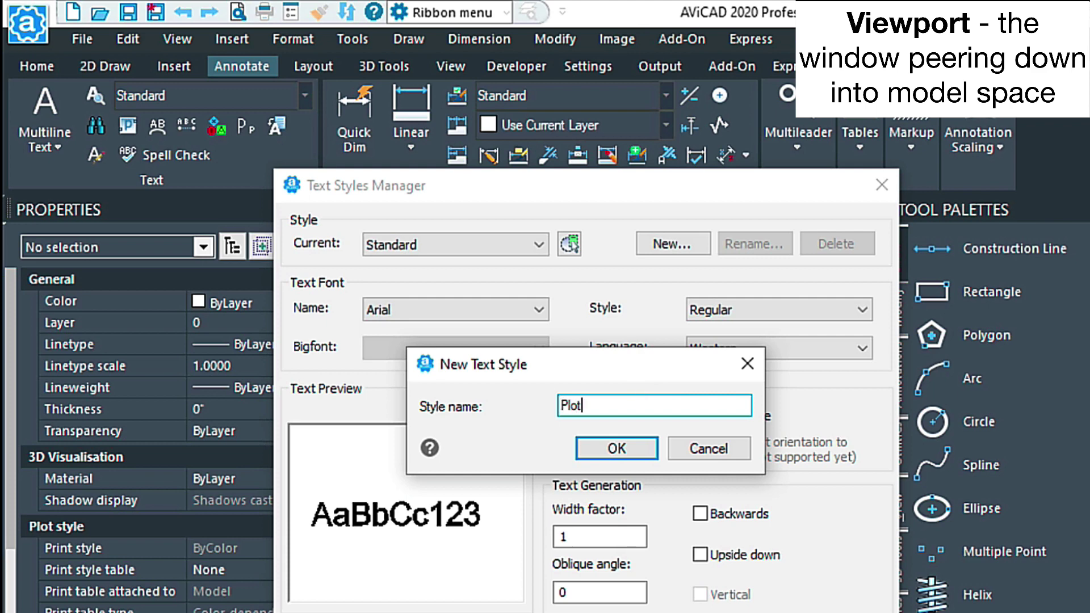
click(625, 445)
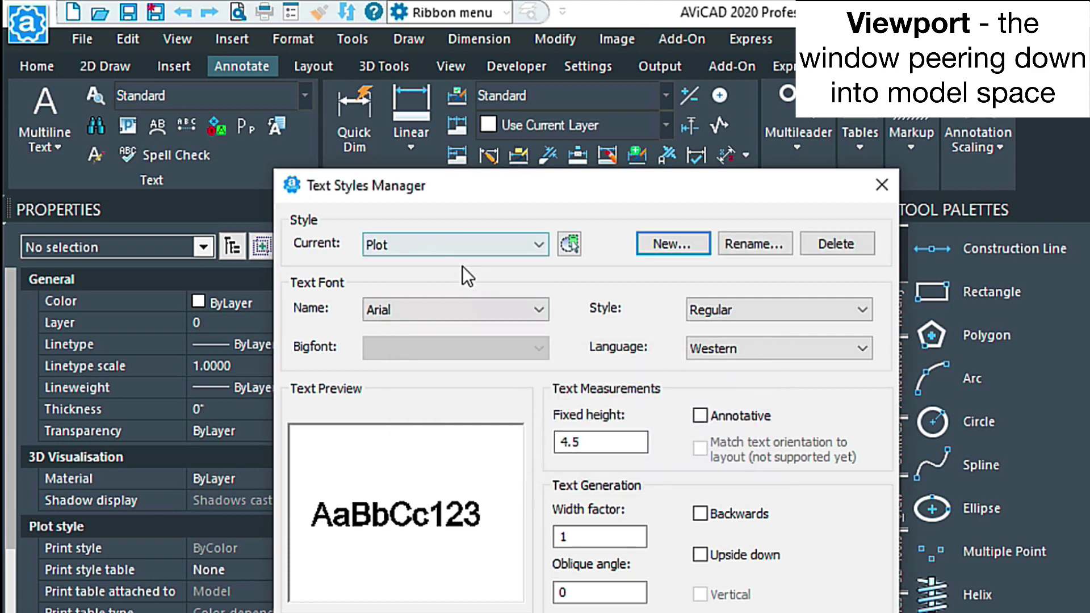
click(604, 444)
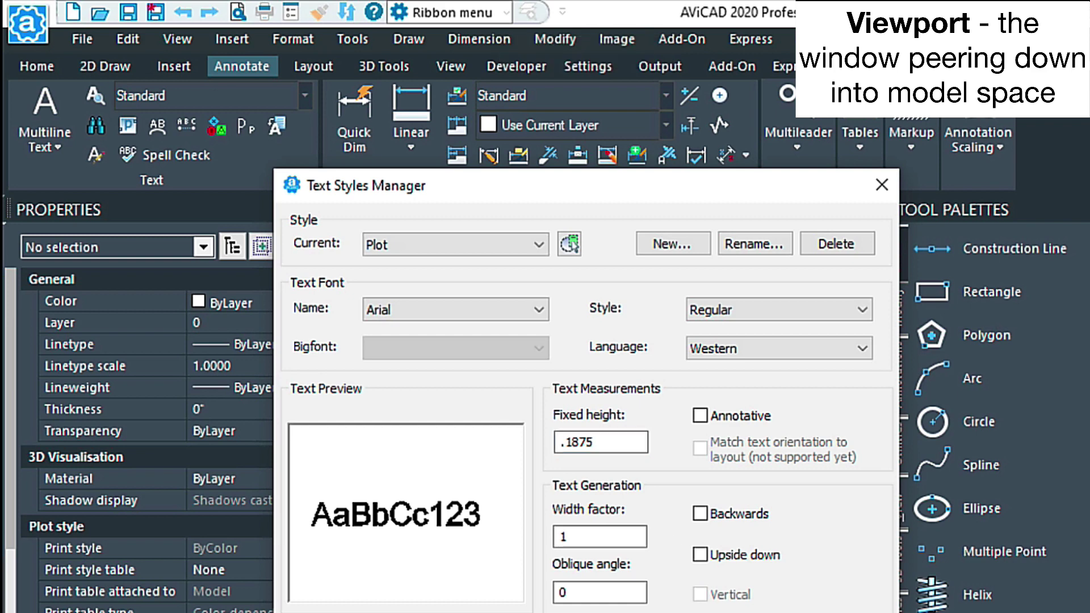
key(Return)
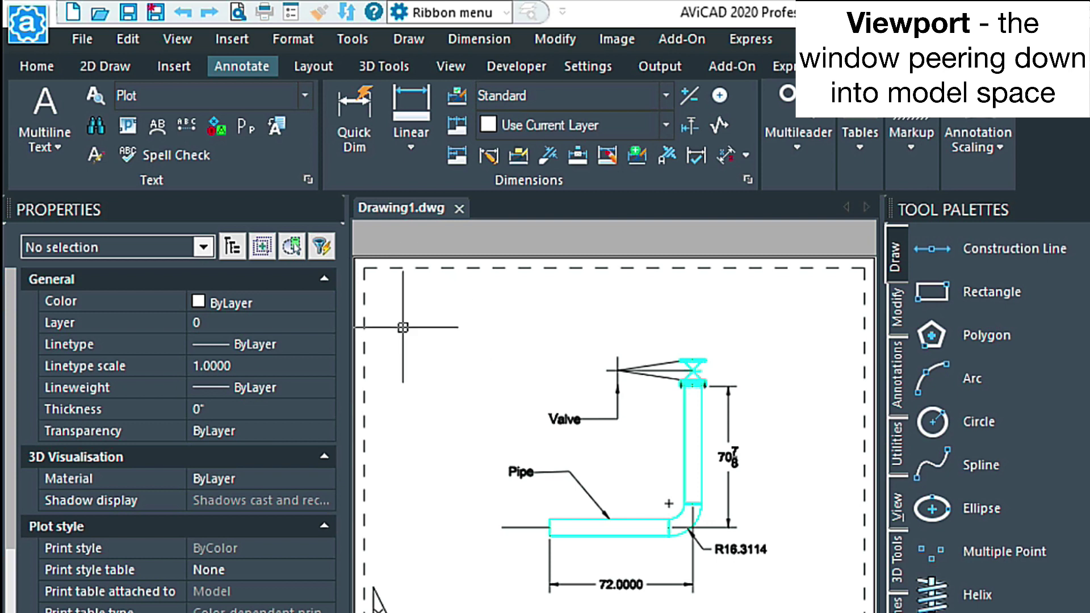
Step: Place the multiline text "Notes:" in the upper-left corner of the layout sheet
text(T)
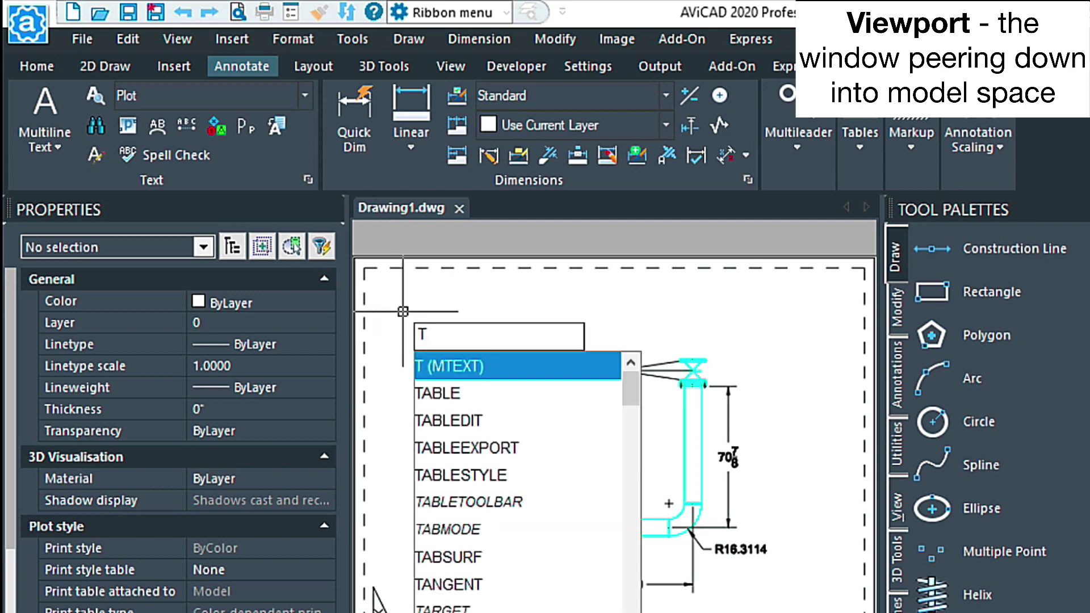
key(Return)
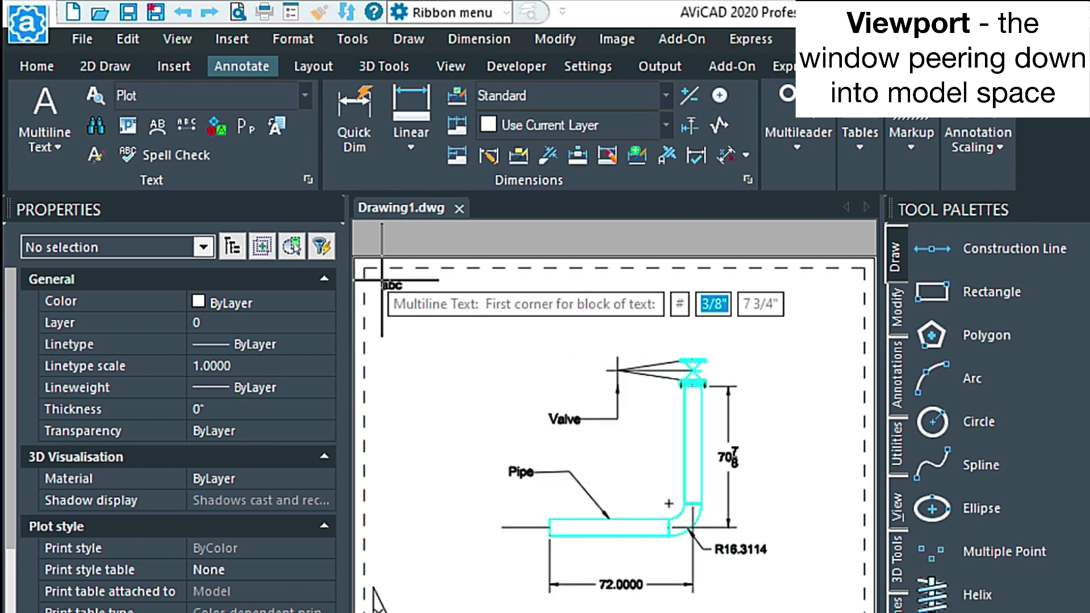
click(388, 300)
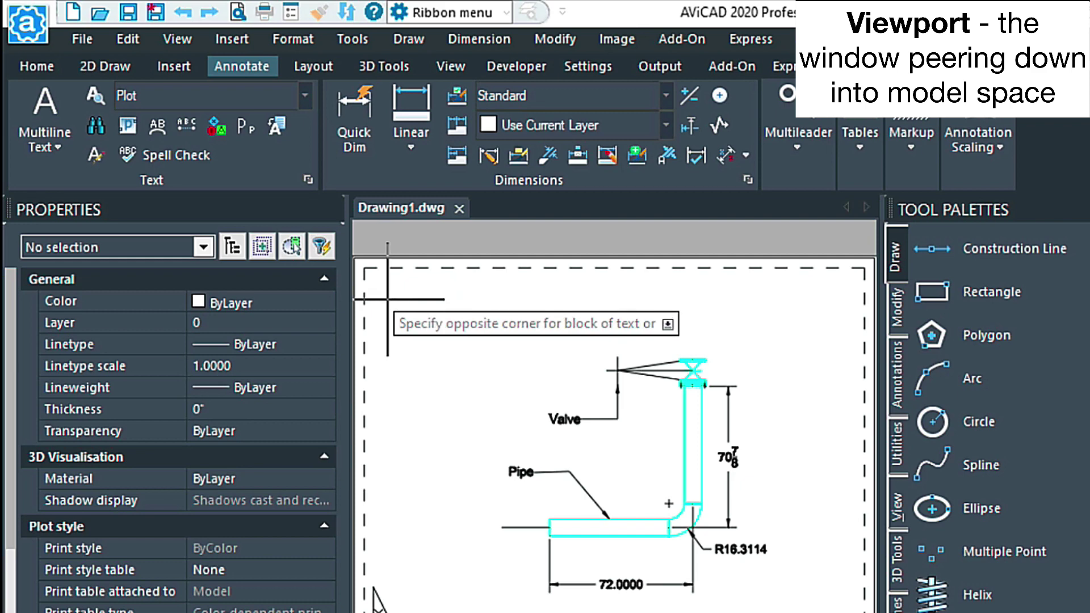
click(515, 390)
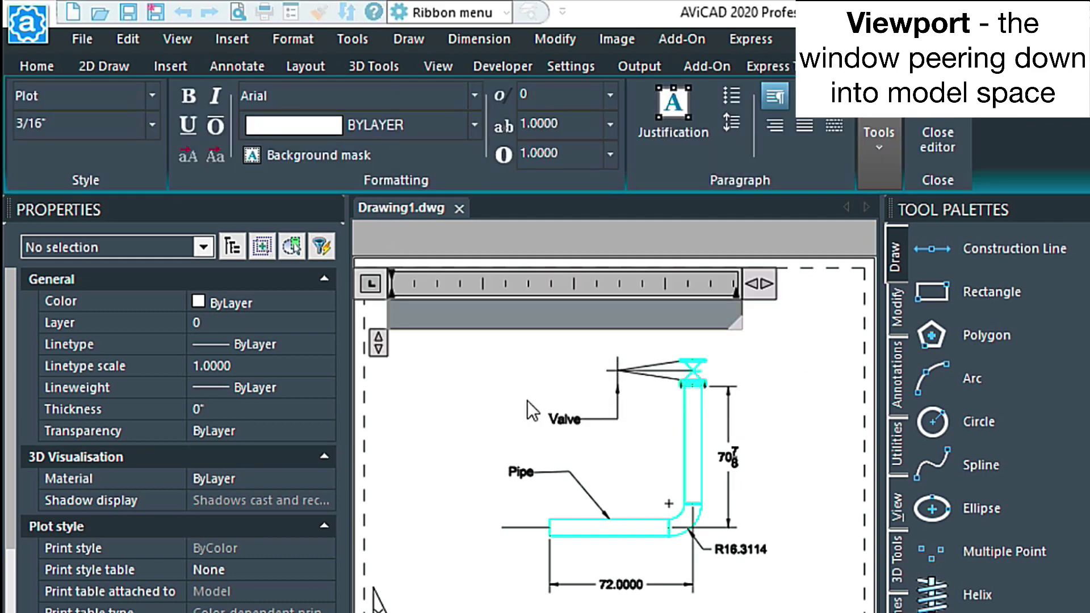
text(Note)
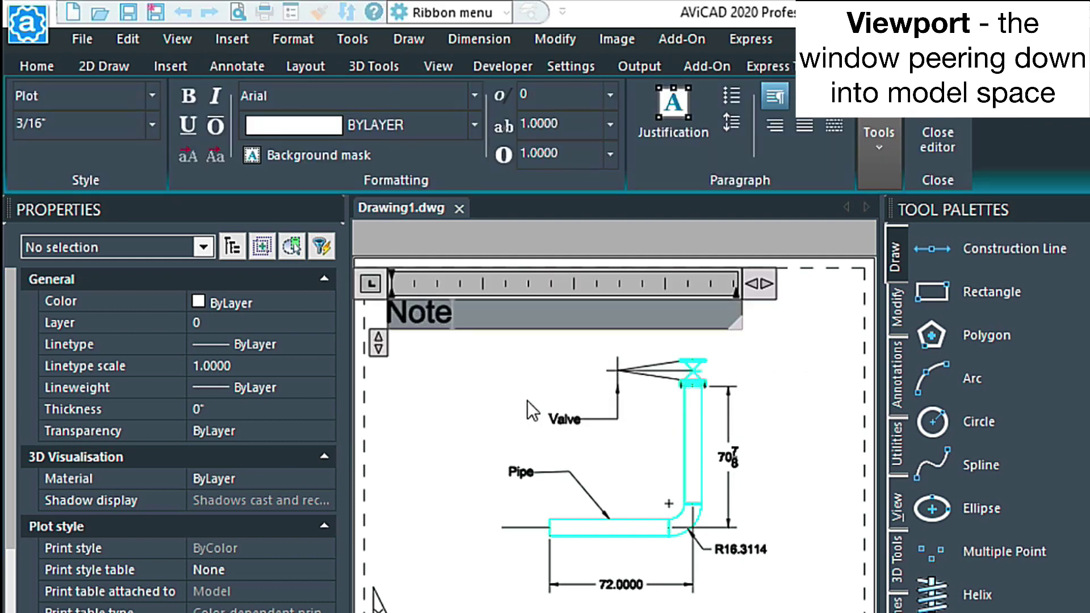
text(s:)
click(529, 372)
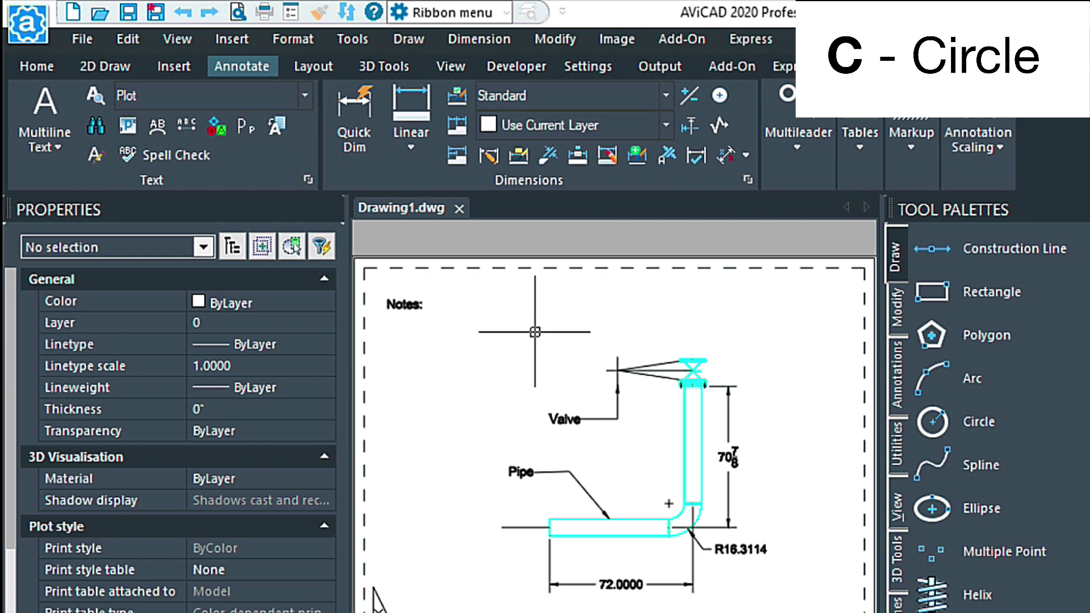
Step: Draw a circle with a radius of about 7/8" around the Notes text in paper space
text(C)
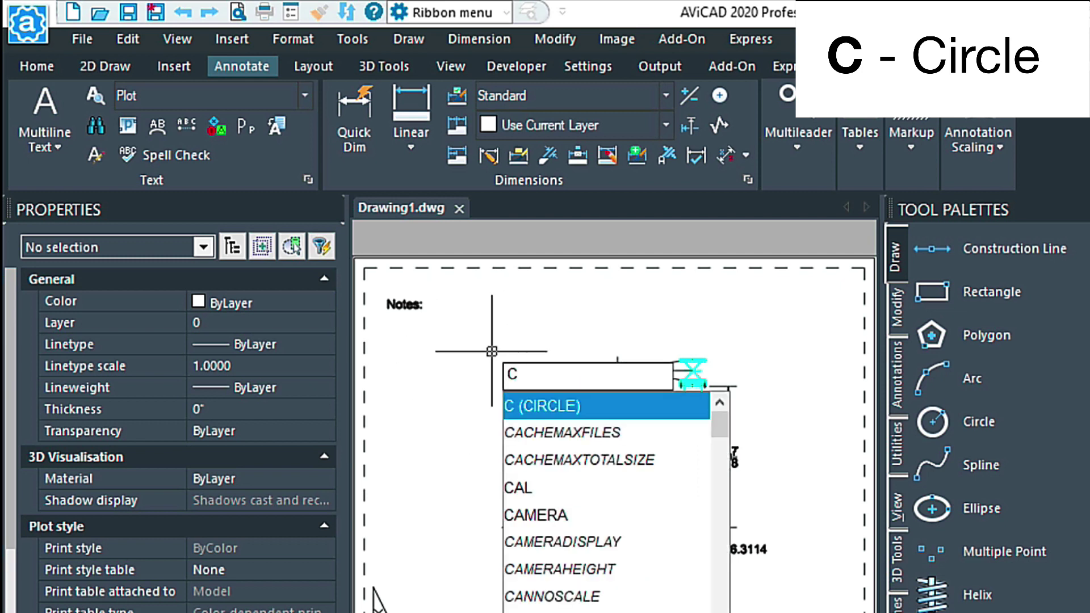
key(Return)
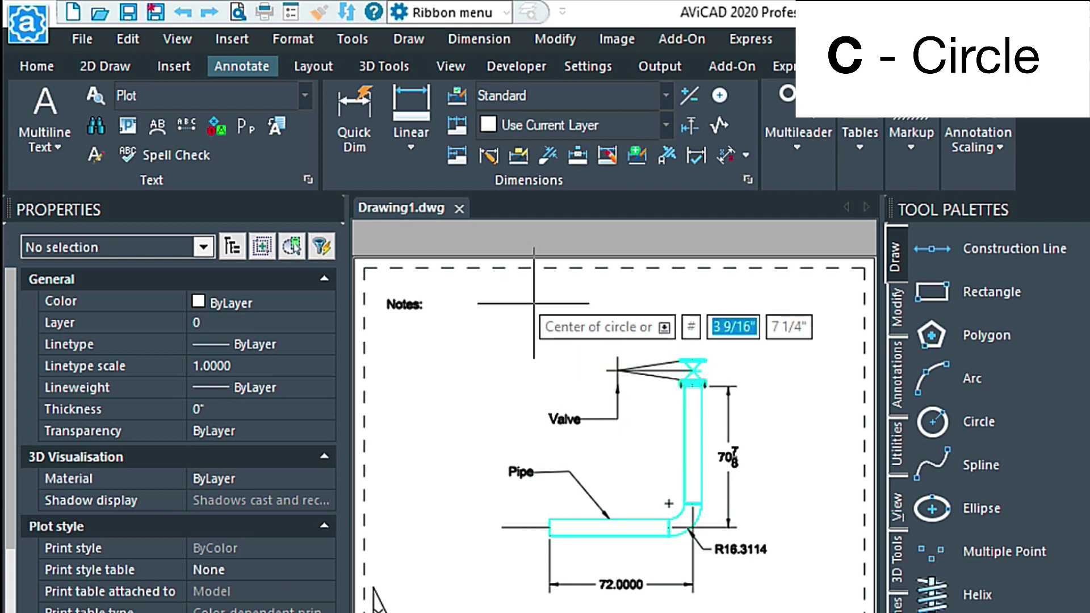
click(404, 324)
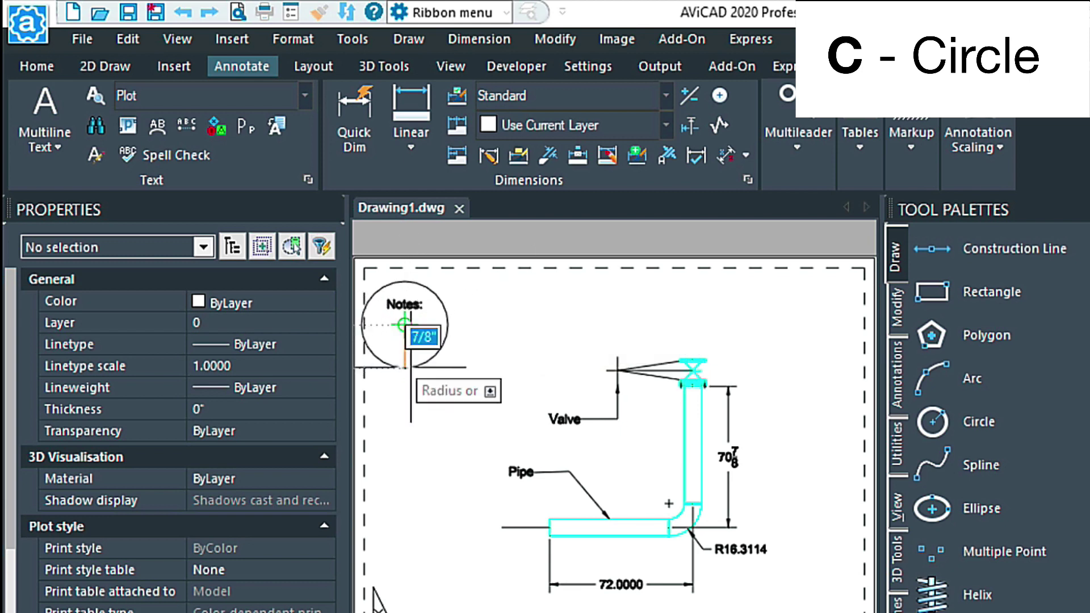
click(410, 365)
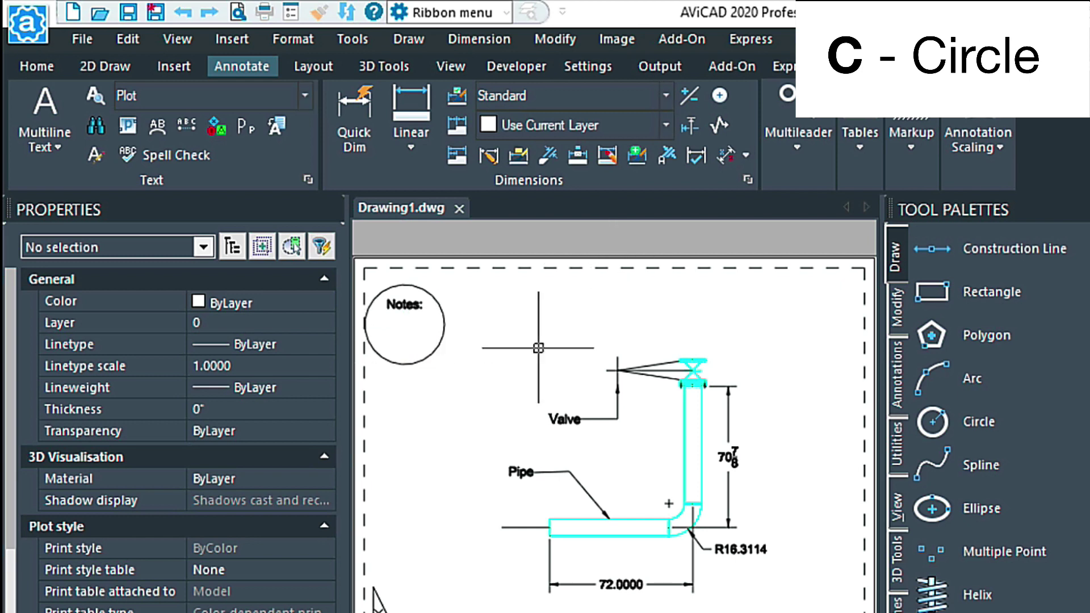
Step: Draw a closed L-shaped polyline about 1 3/4" tall beside the Notes circle in paper space
text(c)
key(Return)
text(pl)
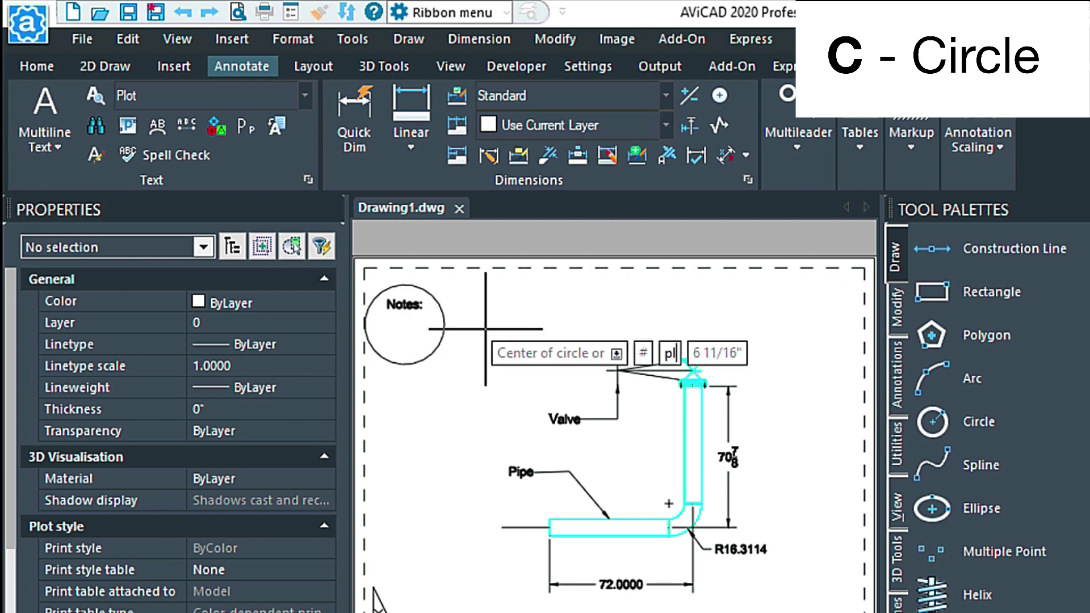
key(Return)
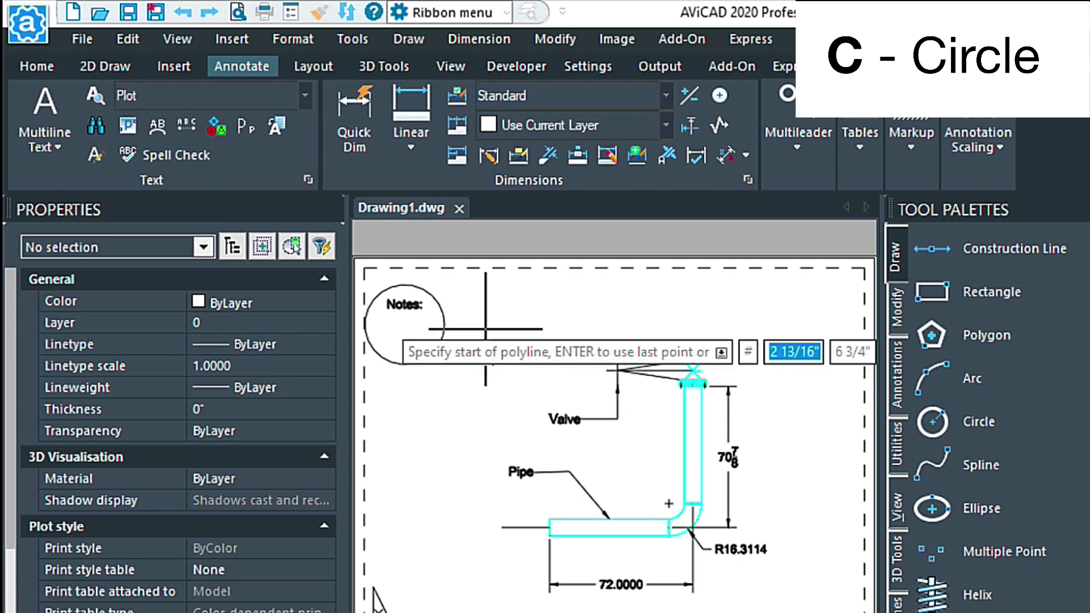
click(488, 289)
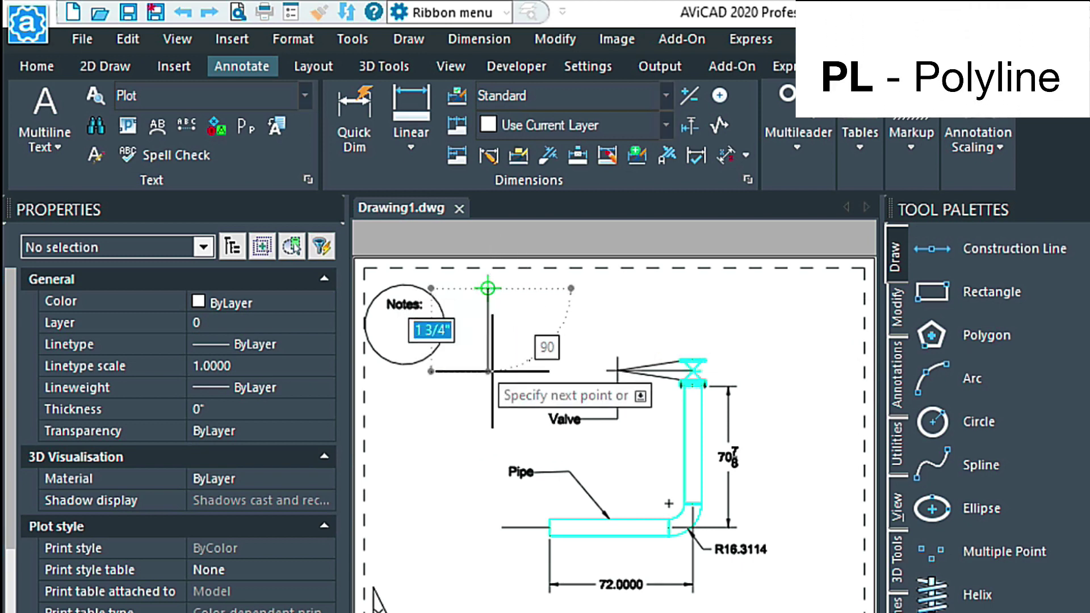
click(488, 372)
click(576, 372)
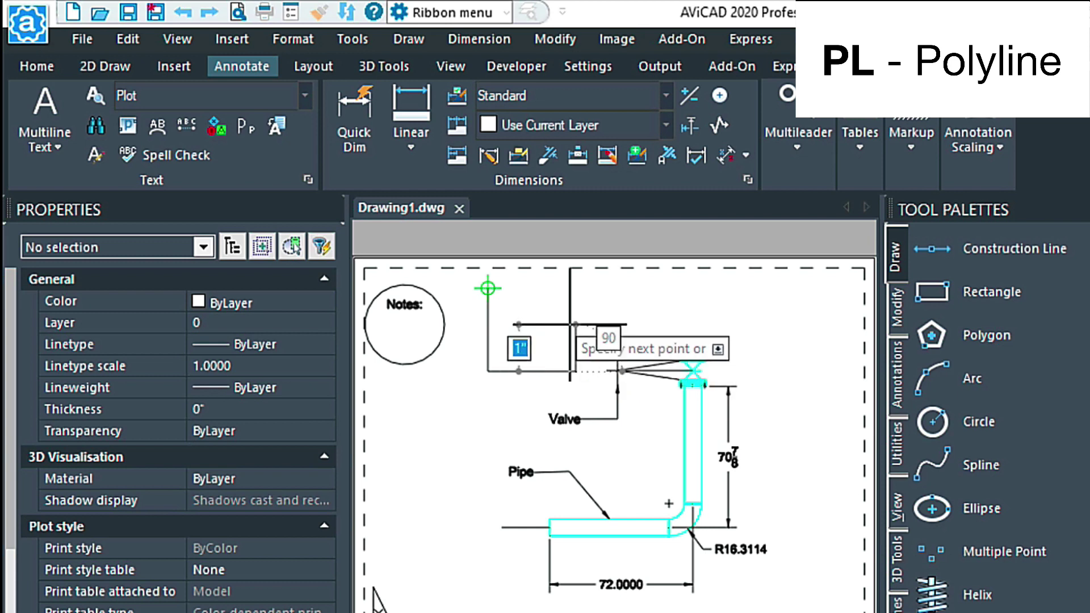
click(576, 324)
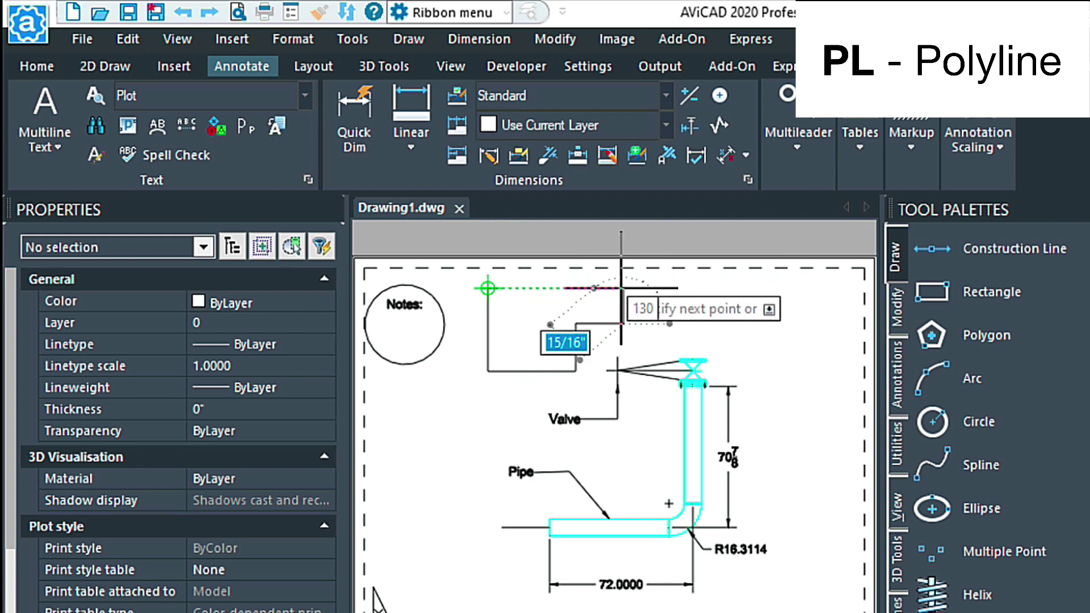
click(621, 288)
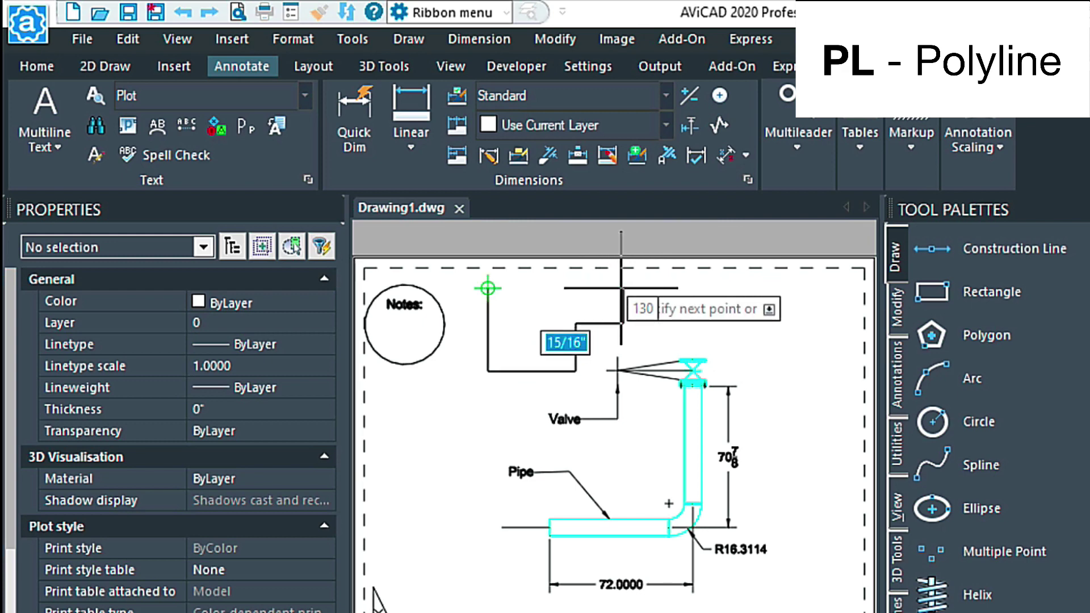
text(c)
key(Return)
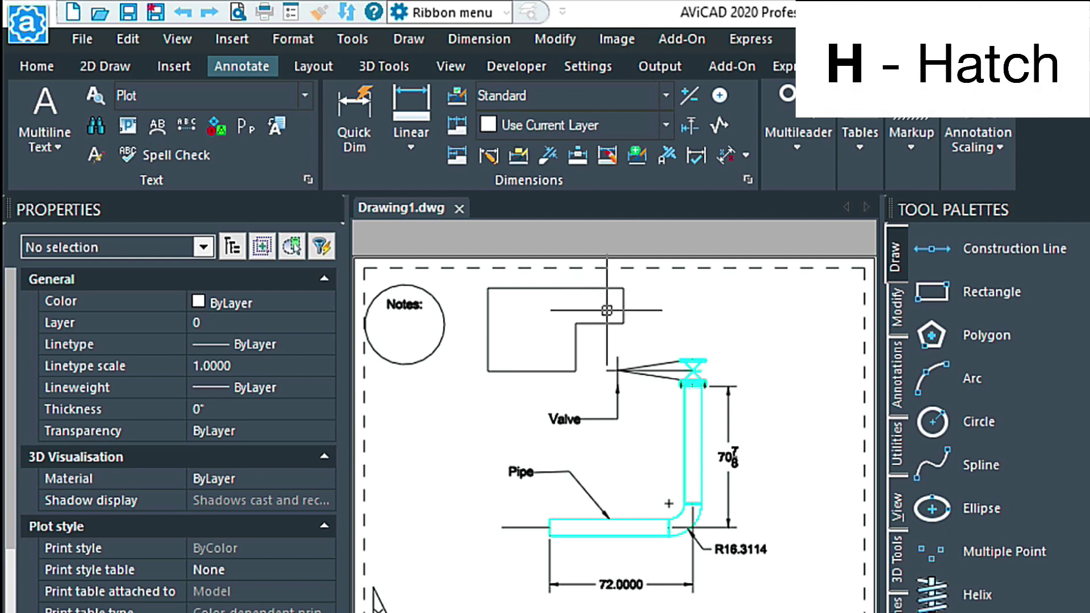
Step: Try to hatch the inside of the L-shaped polyline with the predefined ANSI31 pattern at scale 1
text(H)
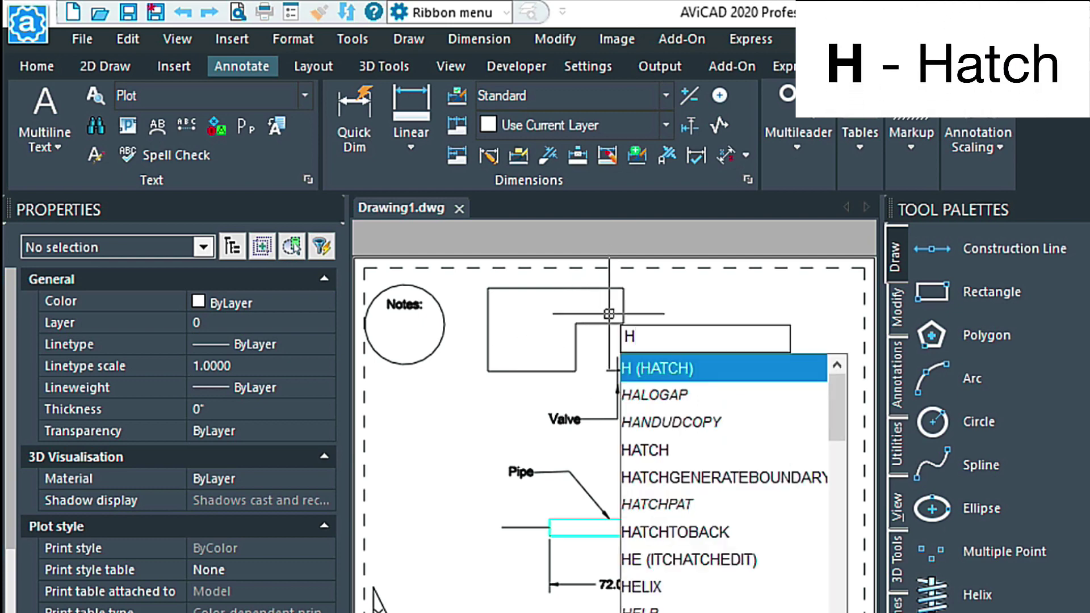
key(Return)
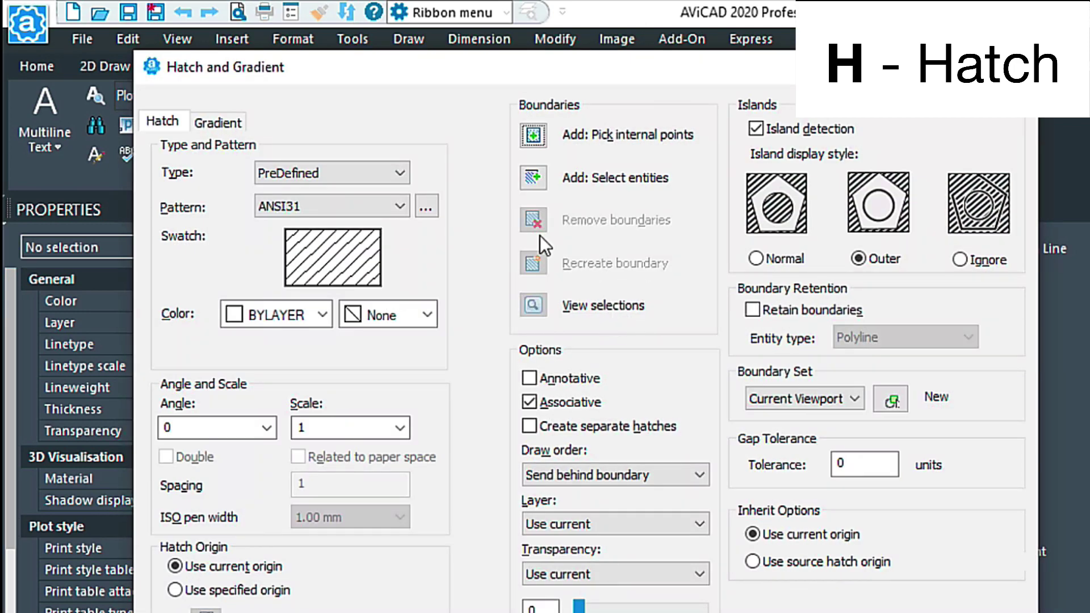
click(533, 135)
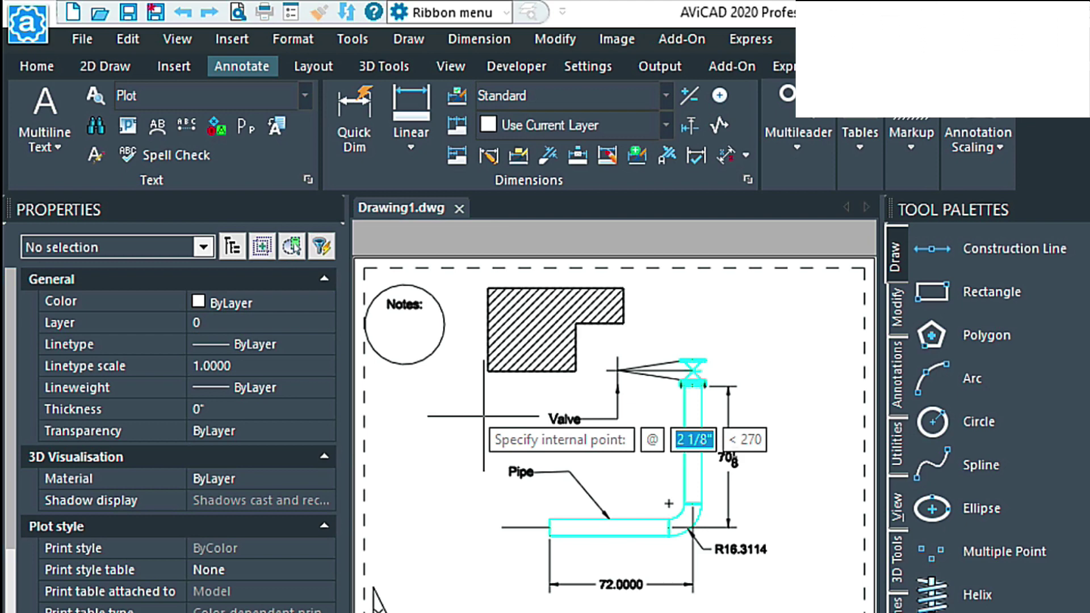
key(Escape)
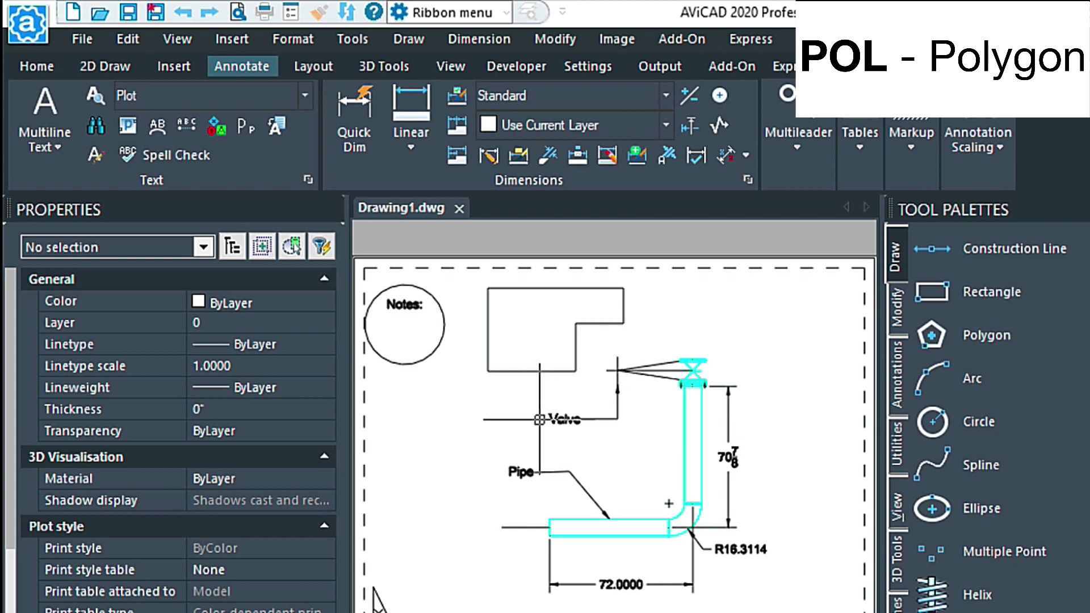
Step: Draw a 3-sided polygon, inscribed in a circle, below the Notes circle in paper space
text(POL)
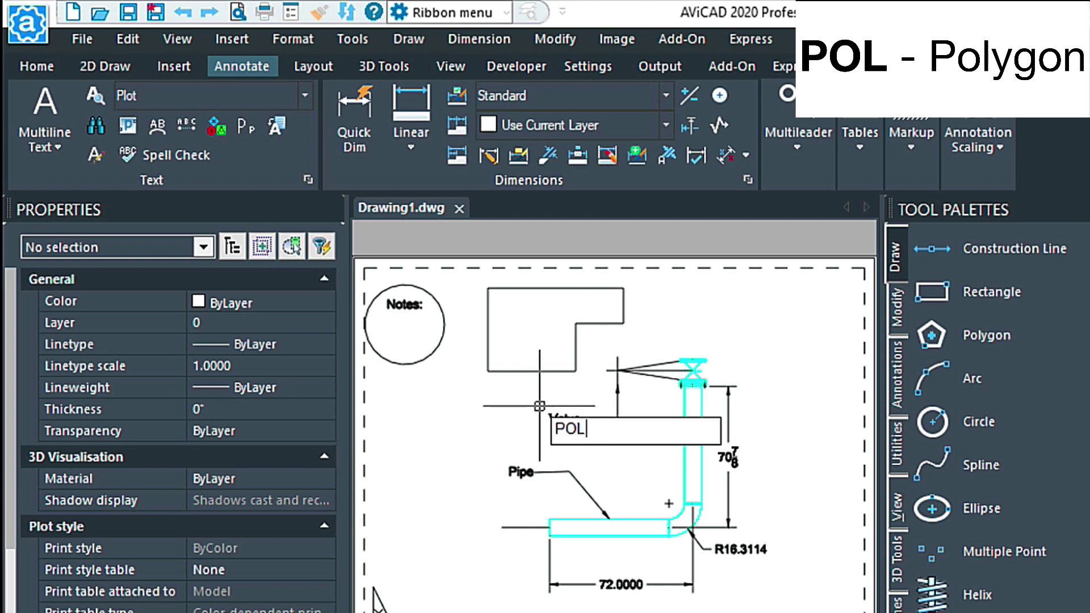
key(Return)
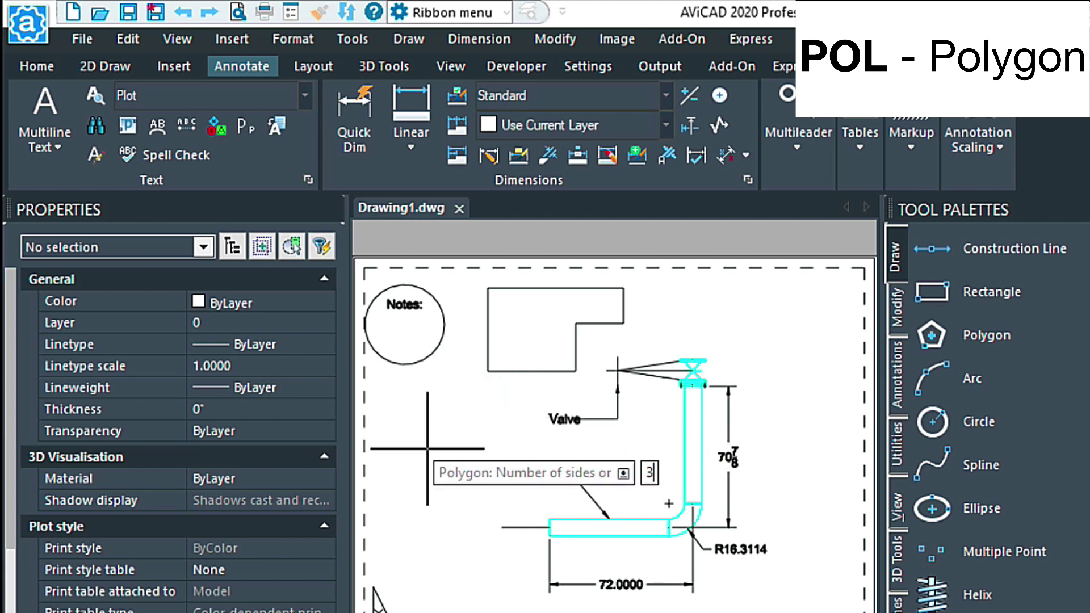
key(Return)
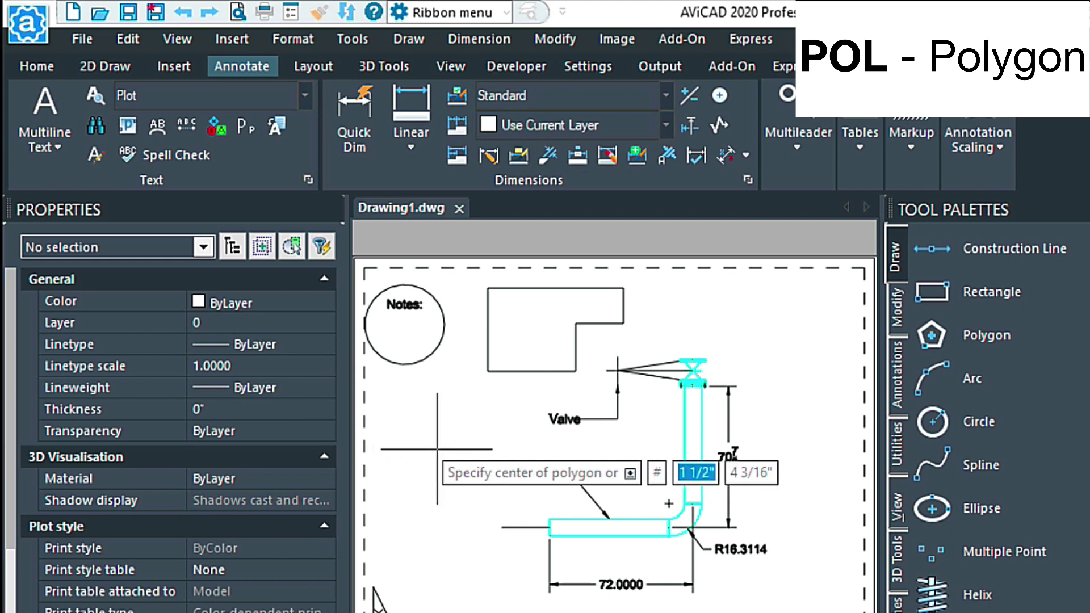
click(669, 504)
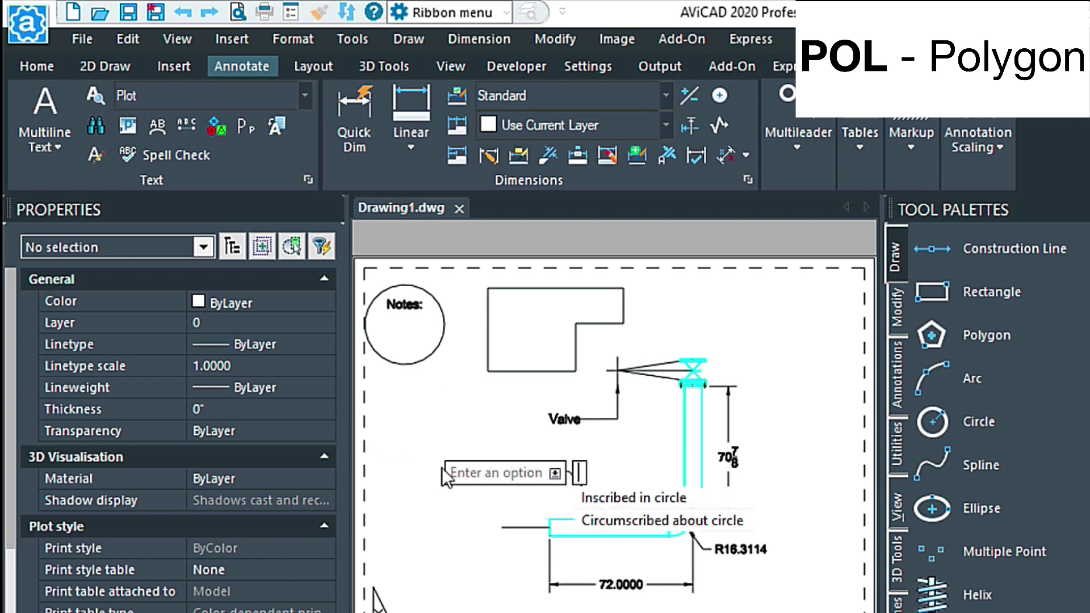
click(606, 497)
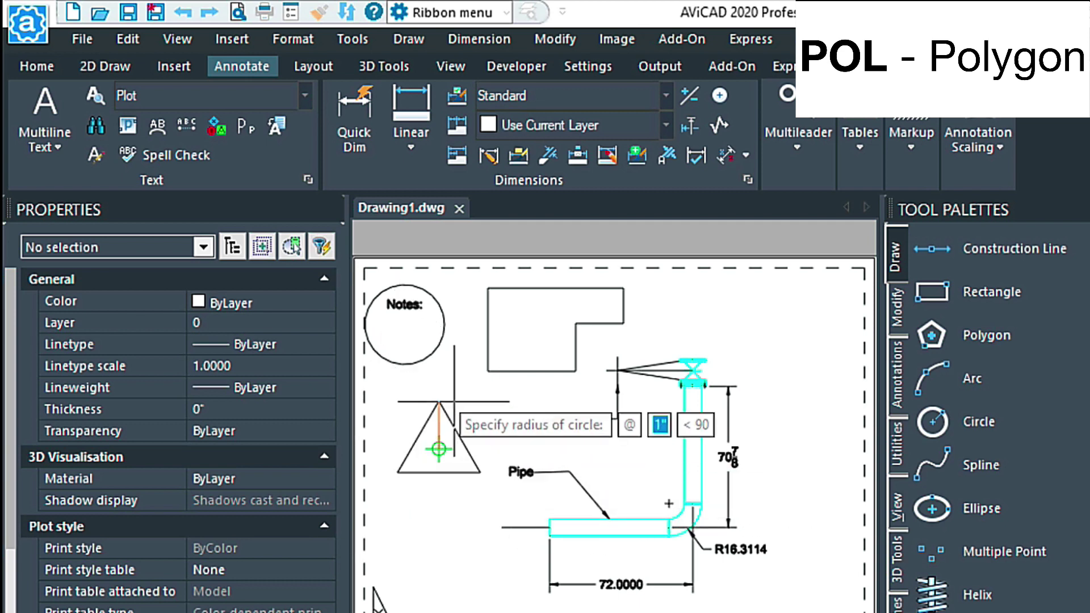
click(446, 415)
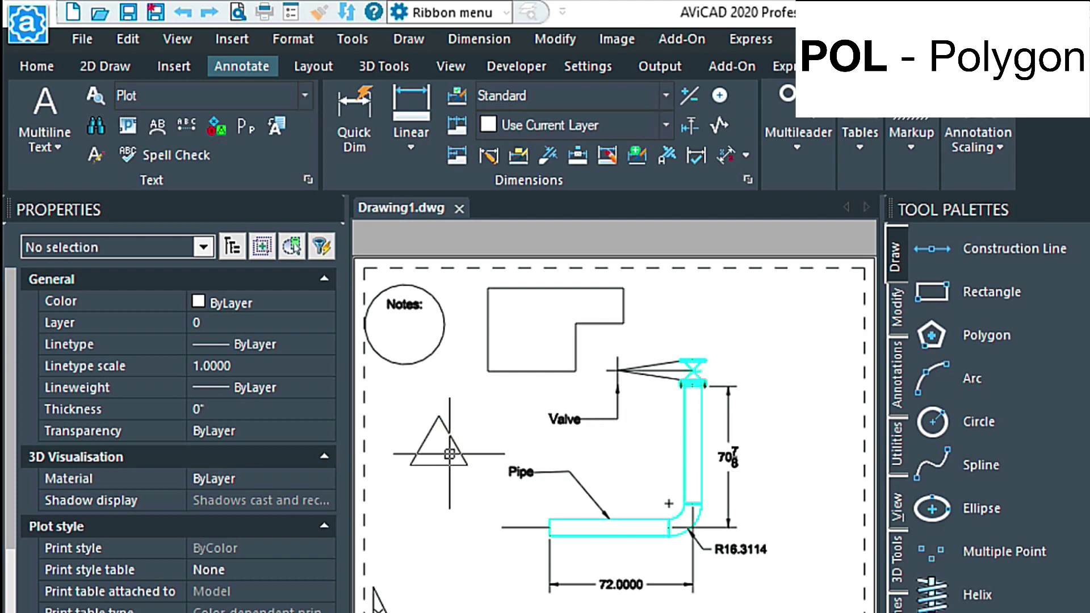
Step: Delete the Notes text, its circle, the L-shaped polyline and the triangle from the layout
click(518, 437)
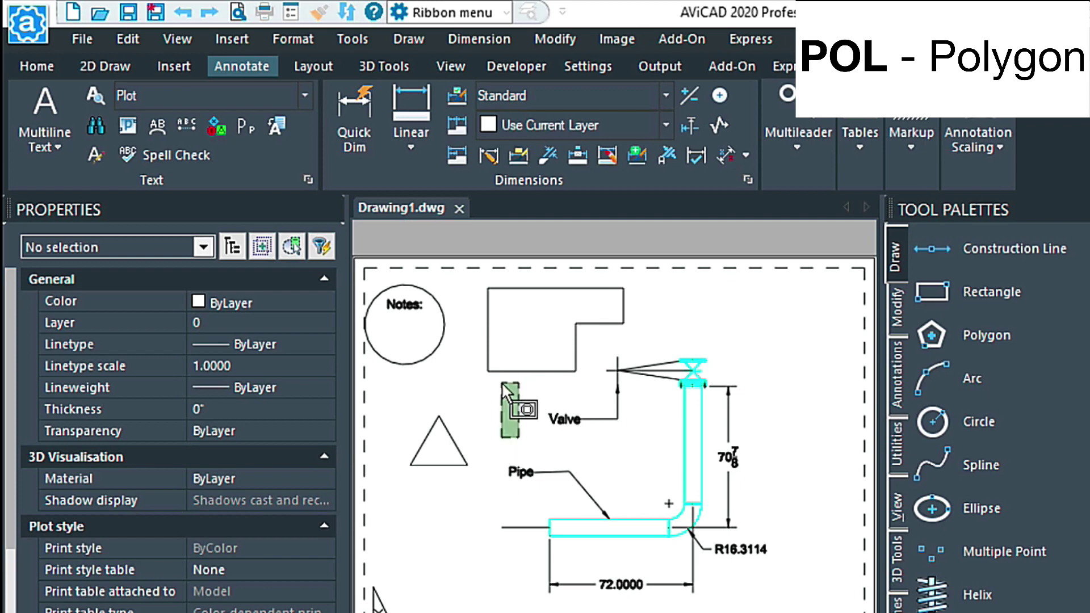
click(396, 295)
key(Delete)
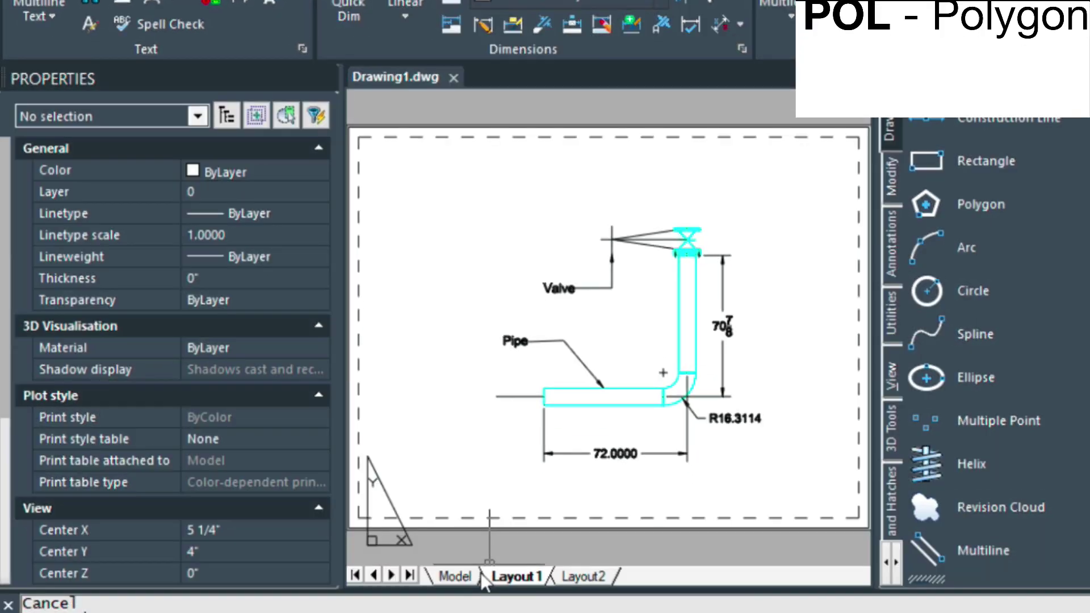
Step: Switch from Layout1 to the model space of the pipe drawing
click(465, 578)
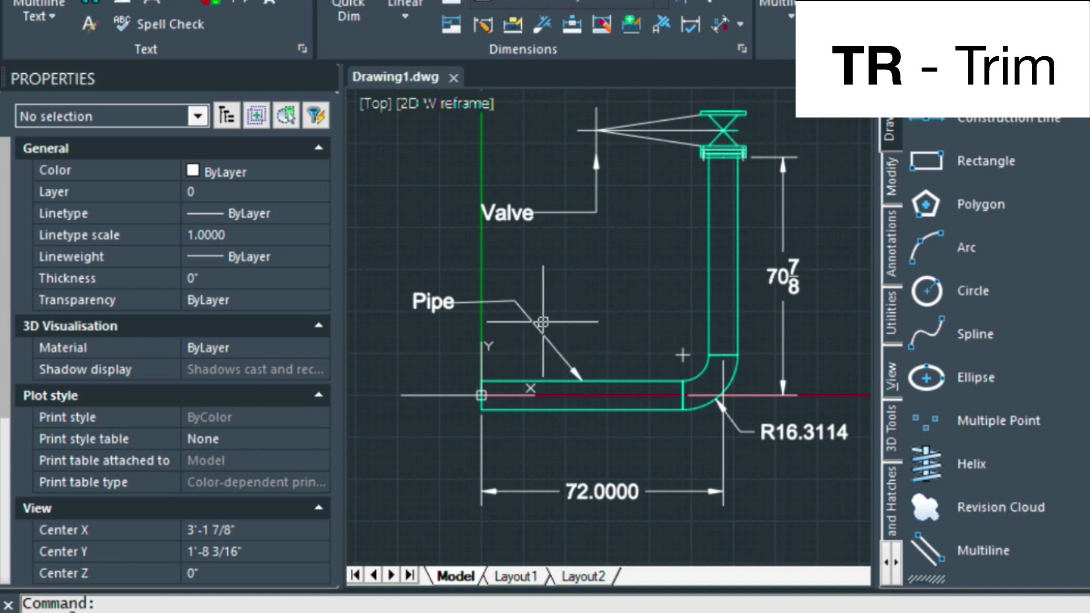
scroll(542, 322, down, 3)
key(Escape)
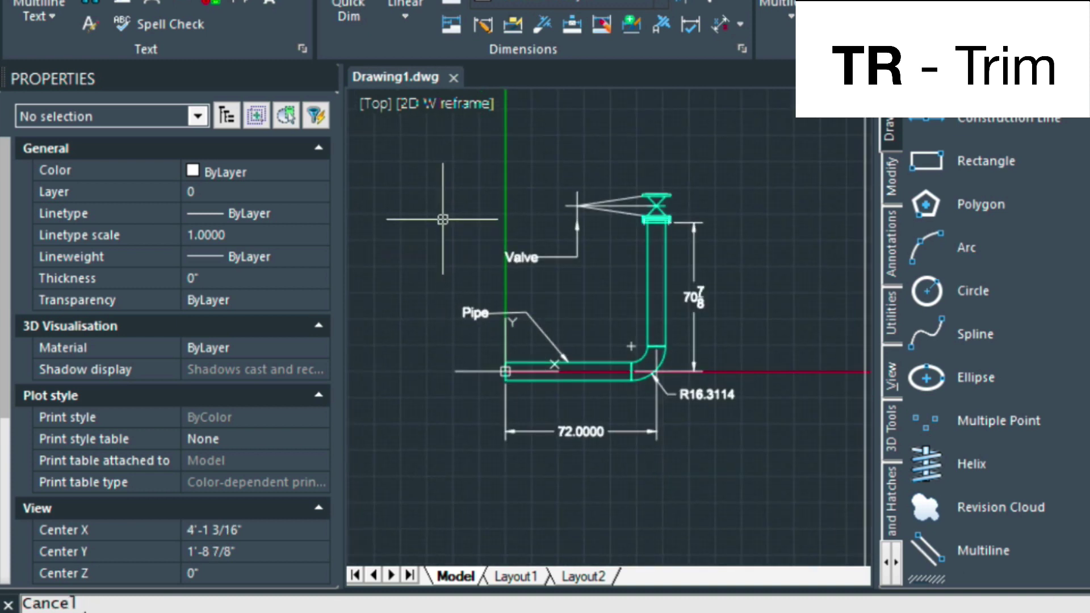
text(RED)
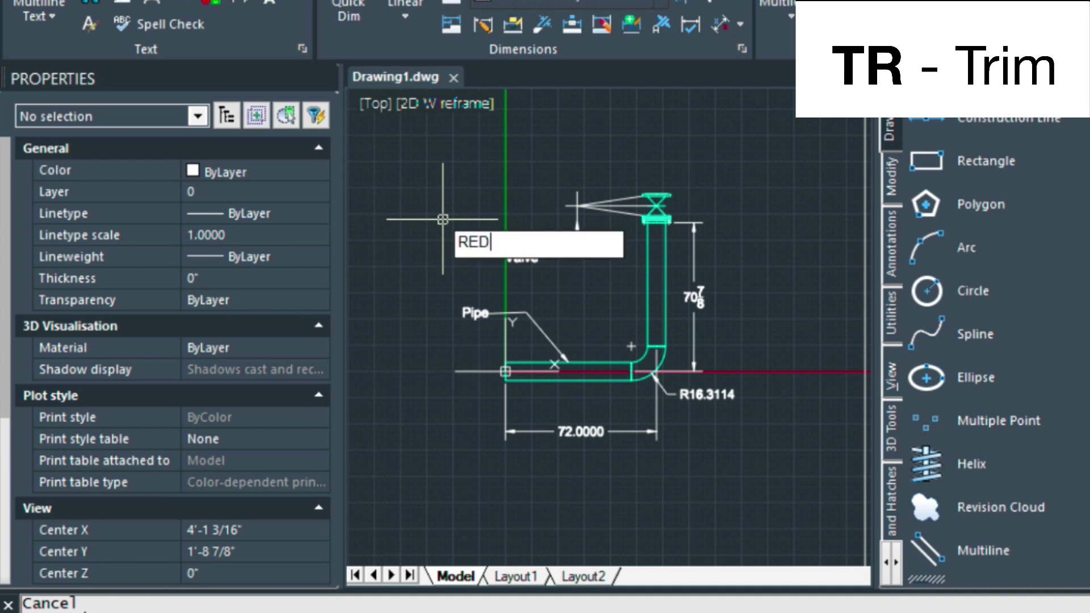
key(Return)
key(Escape)
Step: Draw a rectangle in the empty area above and to the left of the Valve label
text(REC)
key(Return)
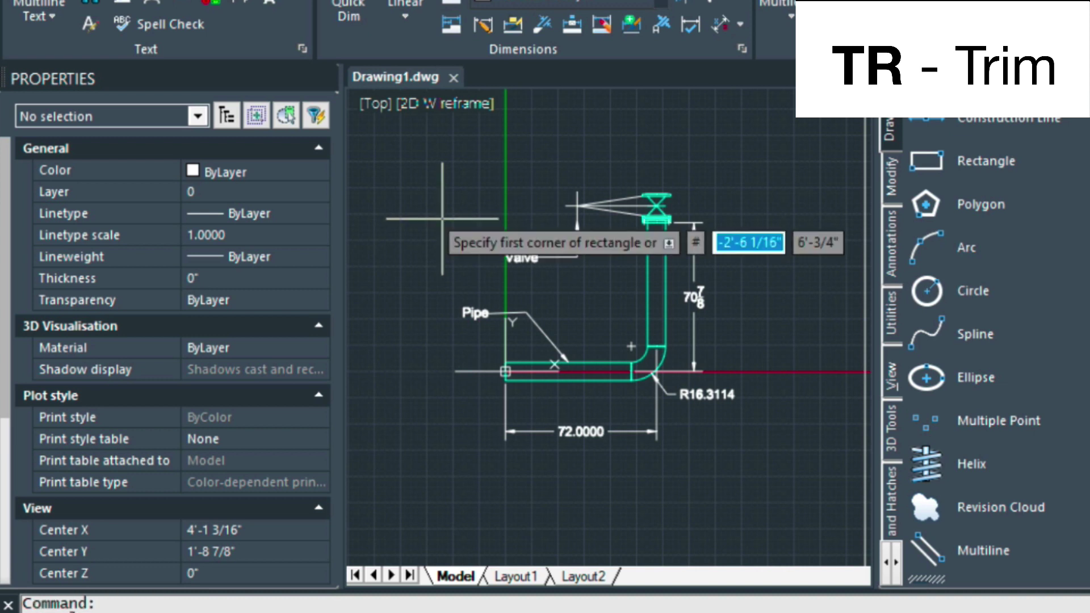
click(409, 129)
click(521, 210)
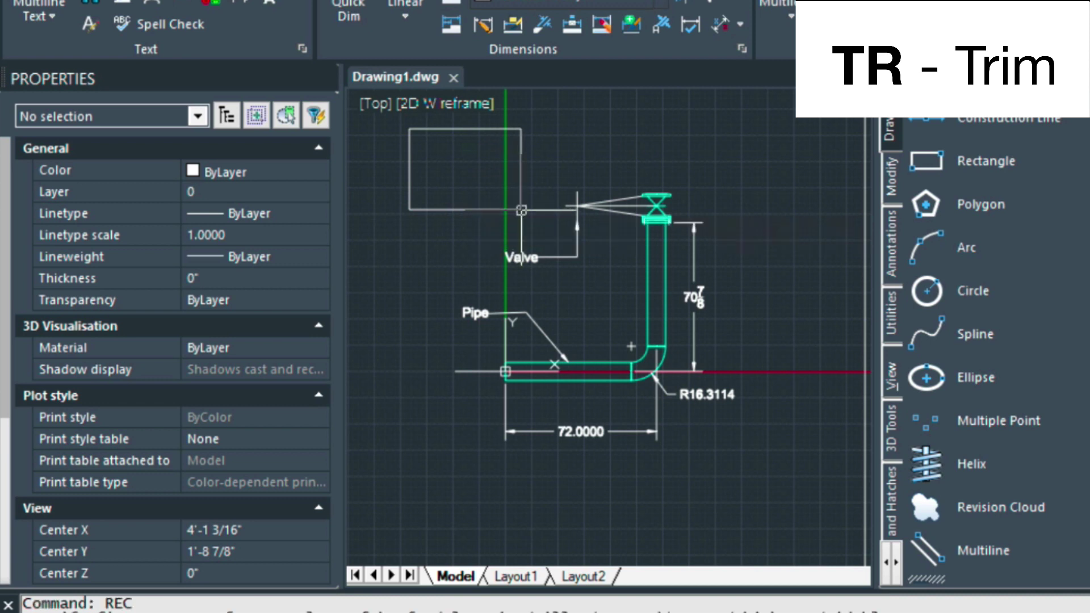
Step: Draw a vertical line crossing the rectangle's bottom edge, spanning about Y 4'-10" to Y 8'-1"
text(L)
key(Return)
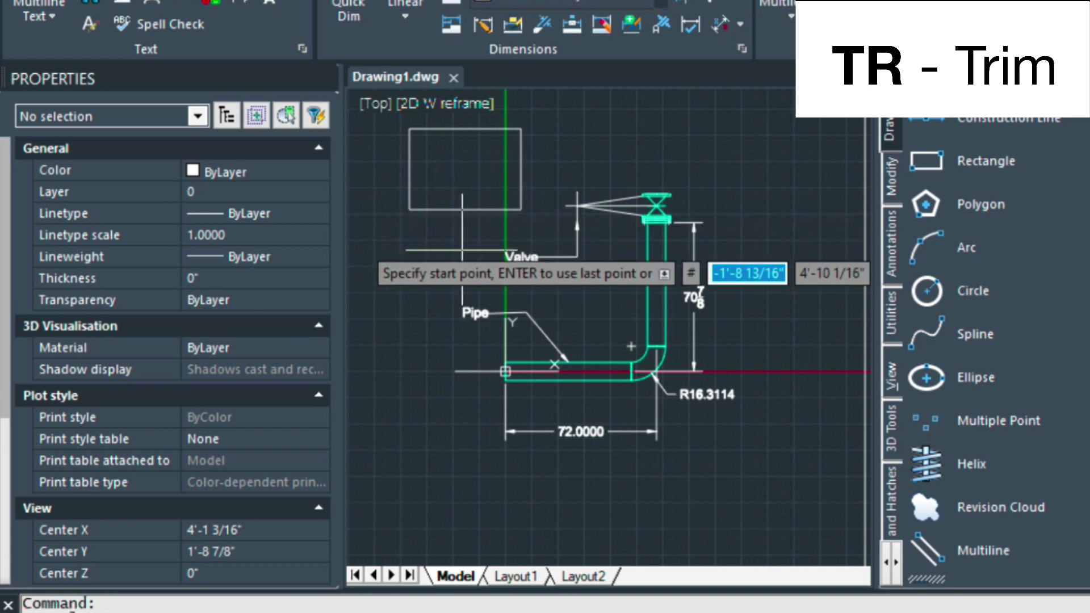
click(462, 169)
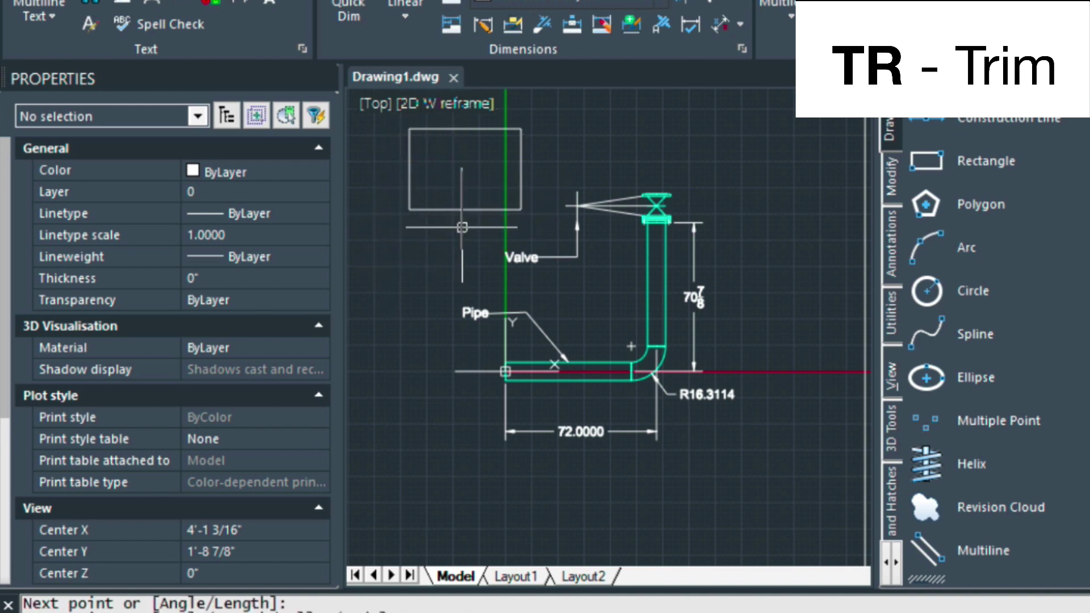
click(462, 250)
Step: Copy the vertical line a short distance to its left, still crossing the rectangle's bottom edge
text(co)
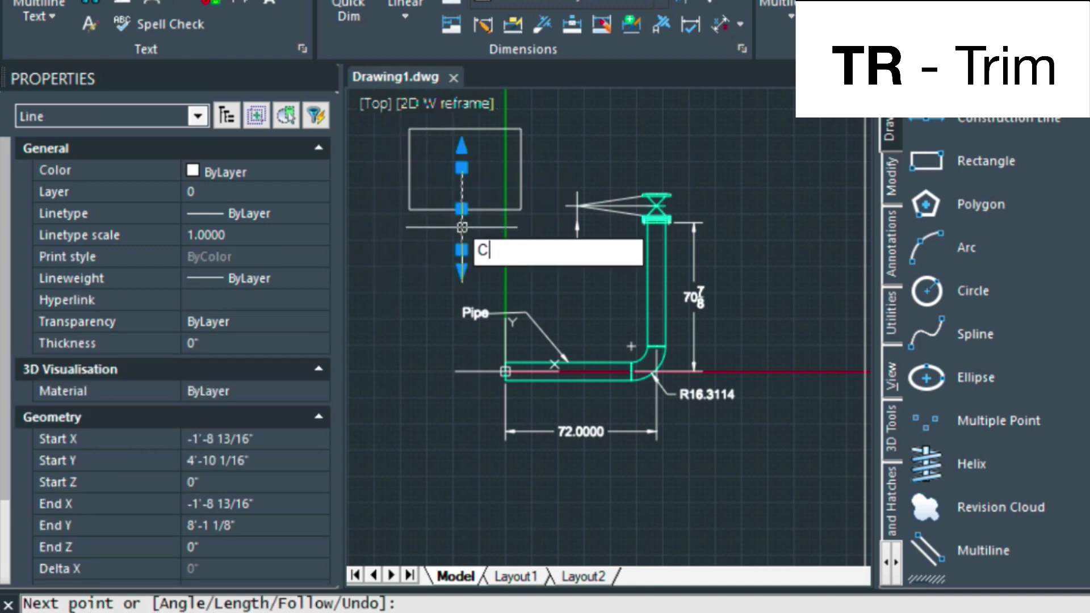
key(Return)
click(462, 227)
click(430, 229)
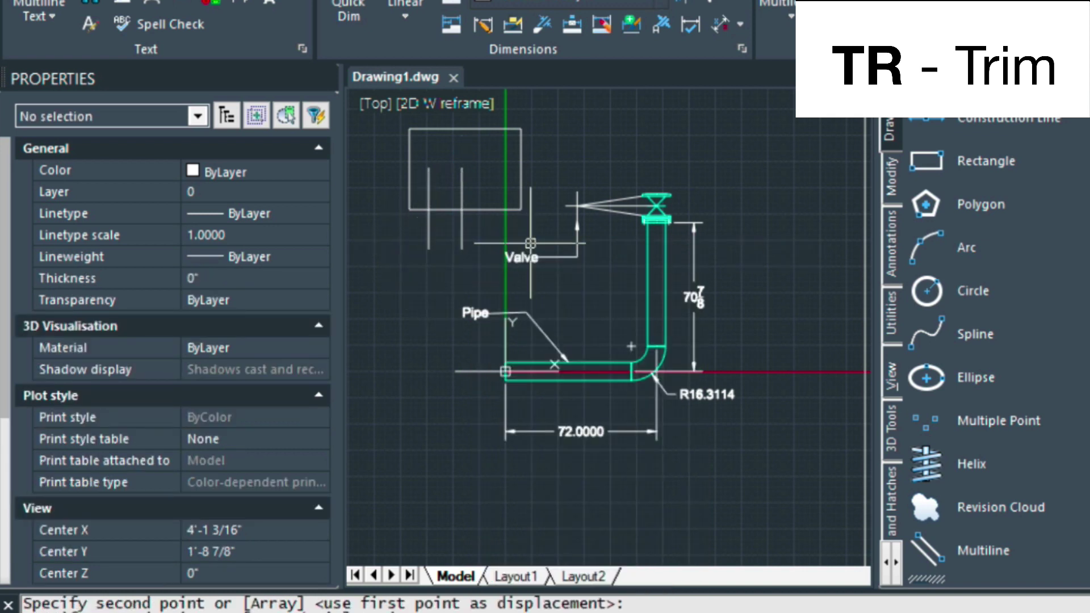
key(Escape)
Step: Trim the part of the right vertical line inside the rectangle, using the rectangle as the cutting entity
text(tr)
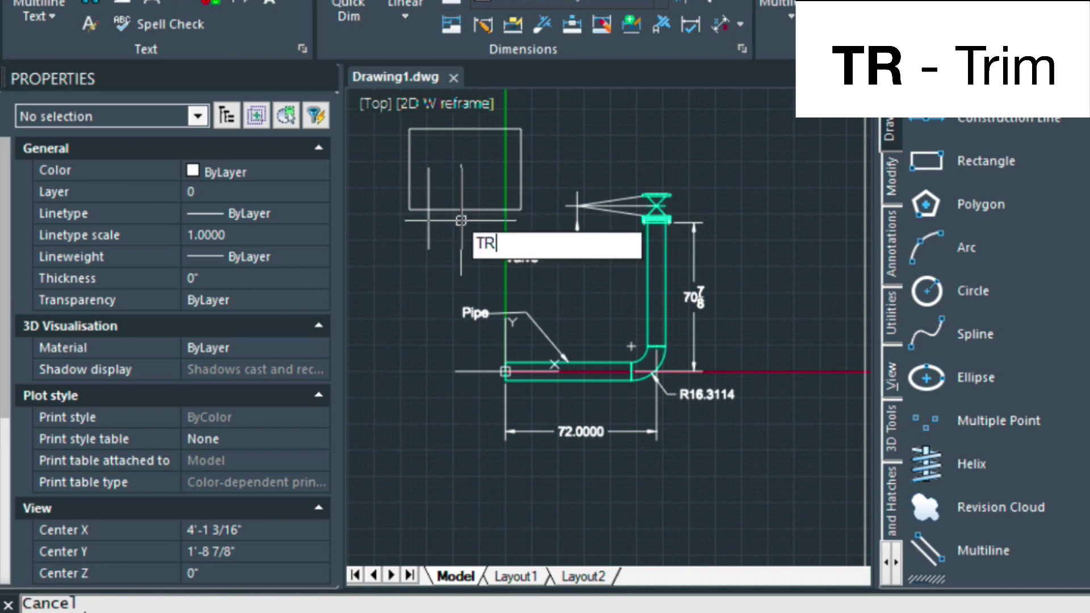
key(Return)
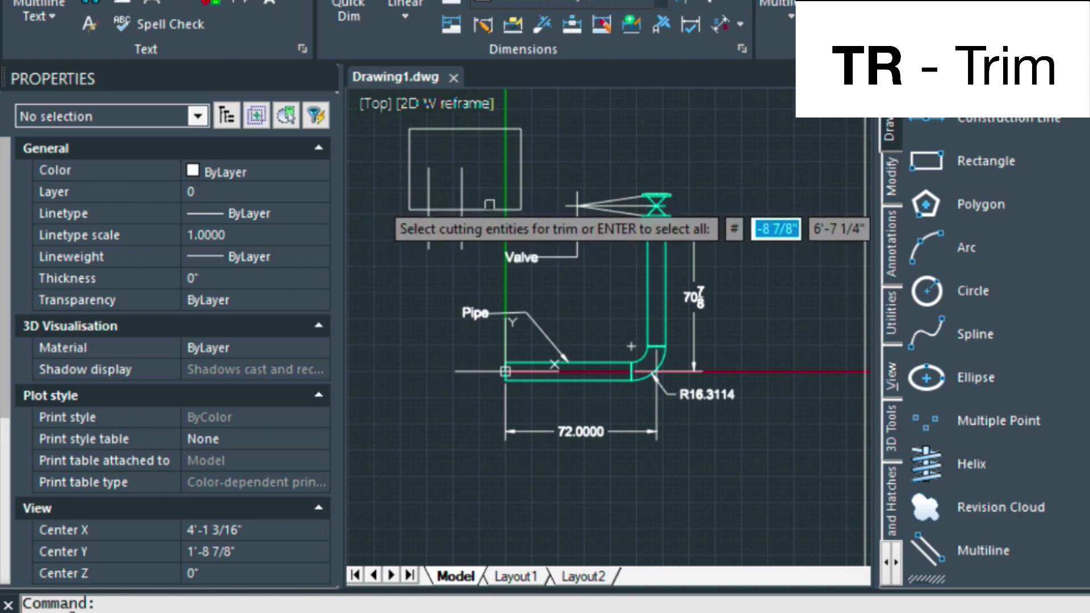
click(482, 208)
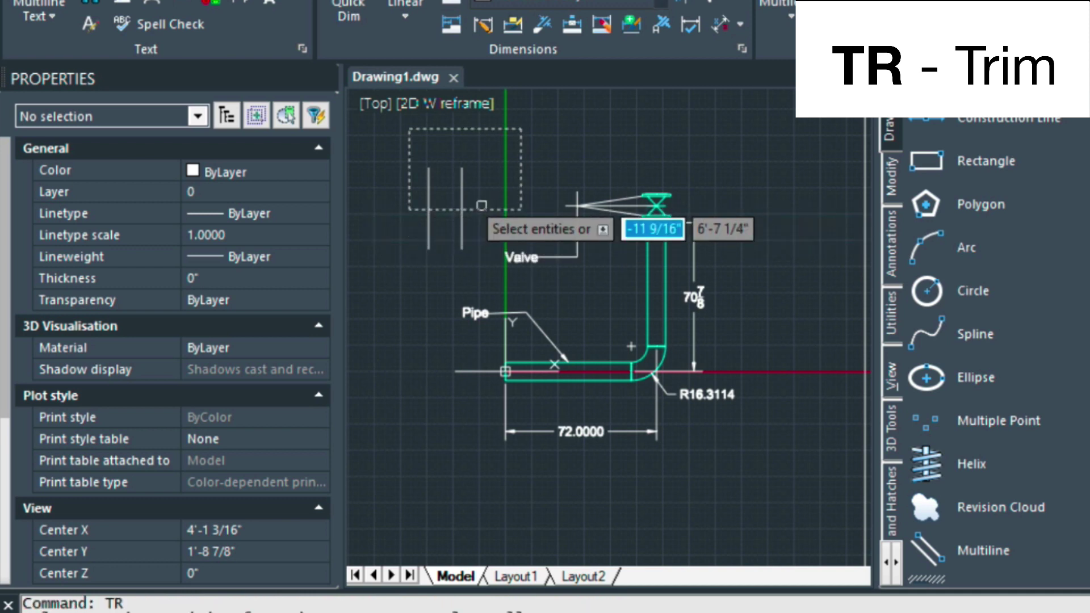
key(Return)
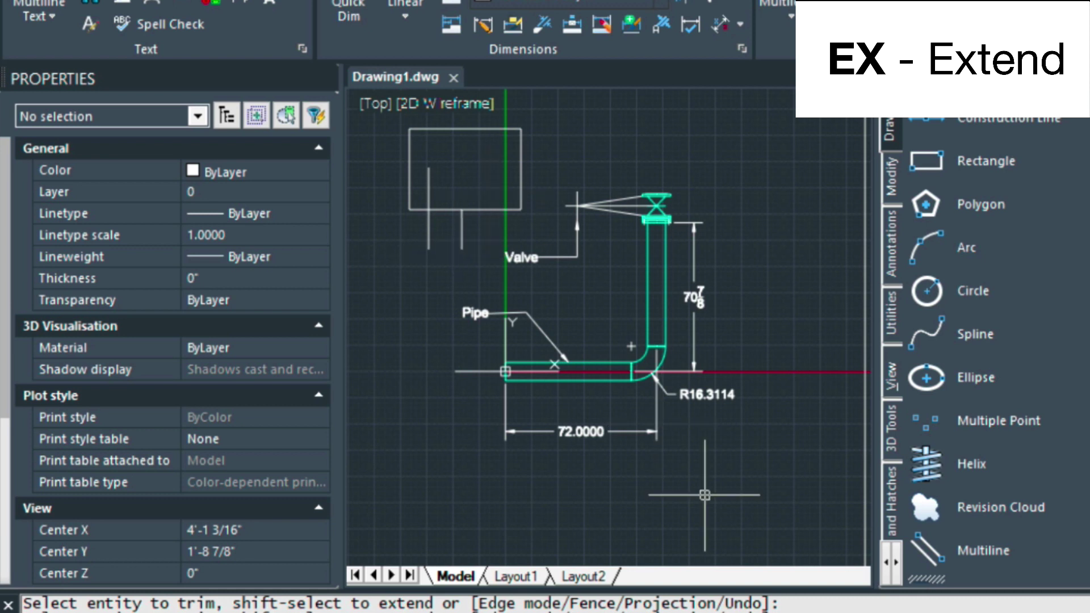
key(Escape)
Step: Extend the upper end of the left vertical line to the rectangle's top edge, using the rectangle as the boundary
text(E)
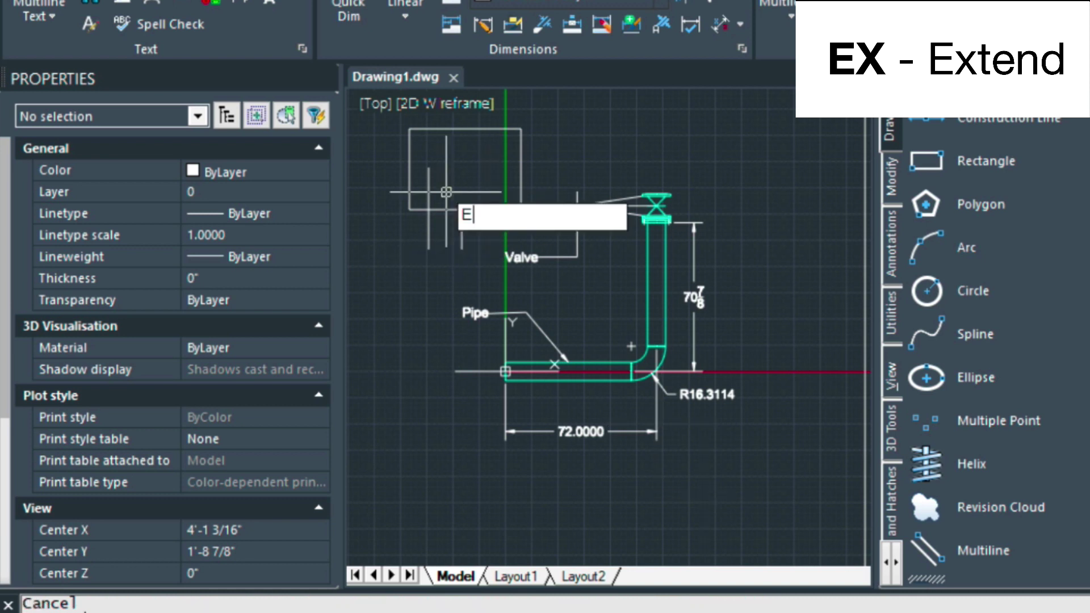
text(X)
key(Return)
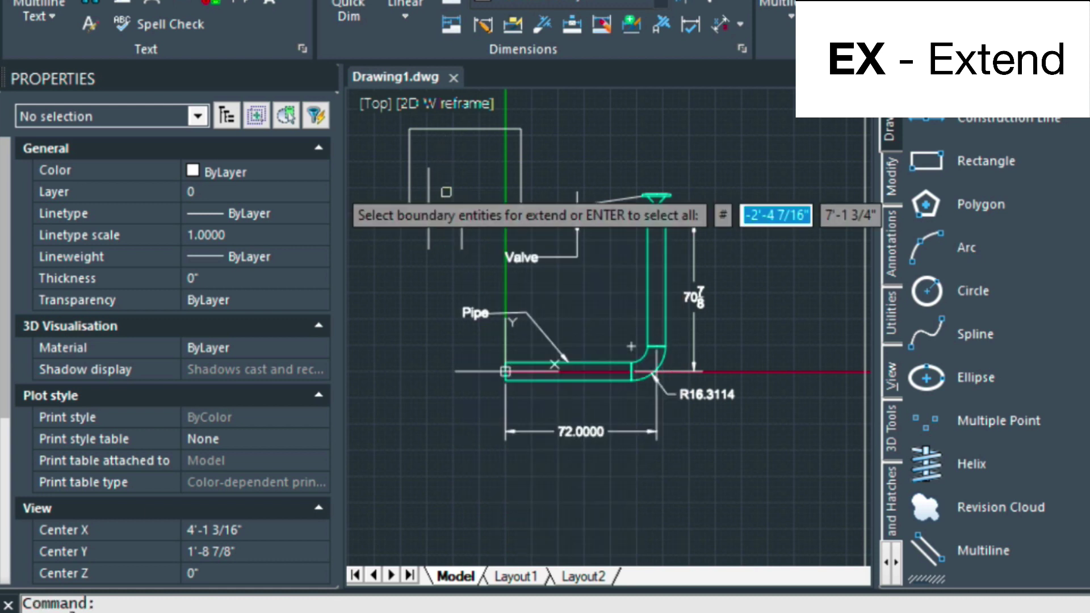
key(Return)
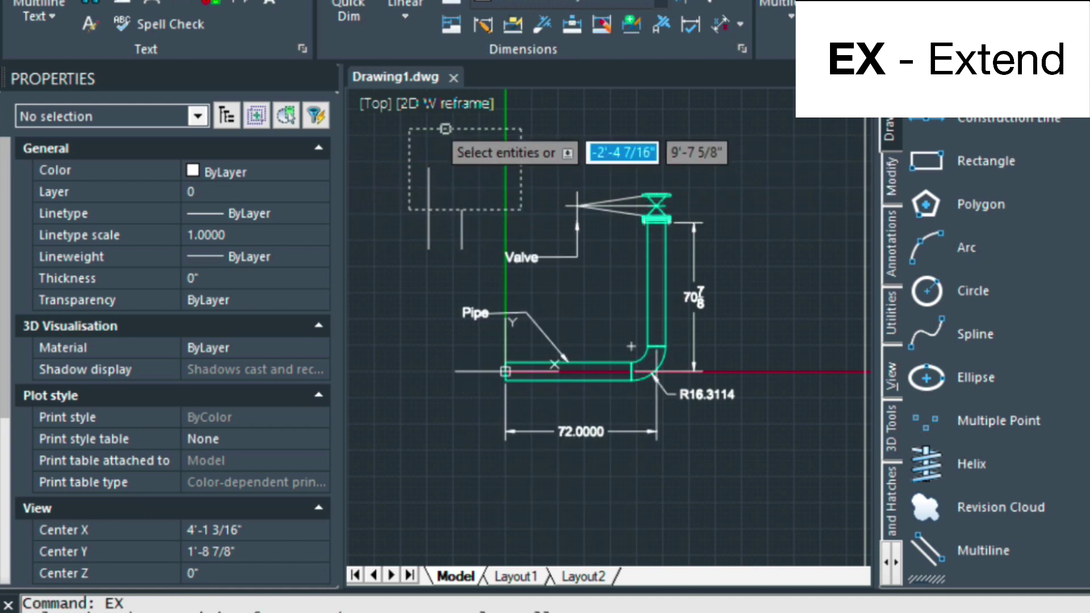
key(Return)
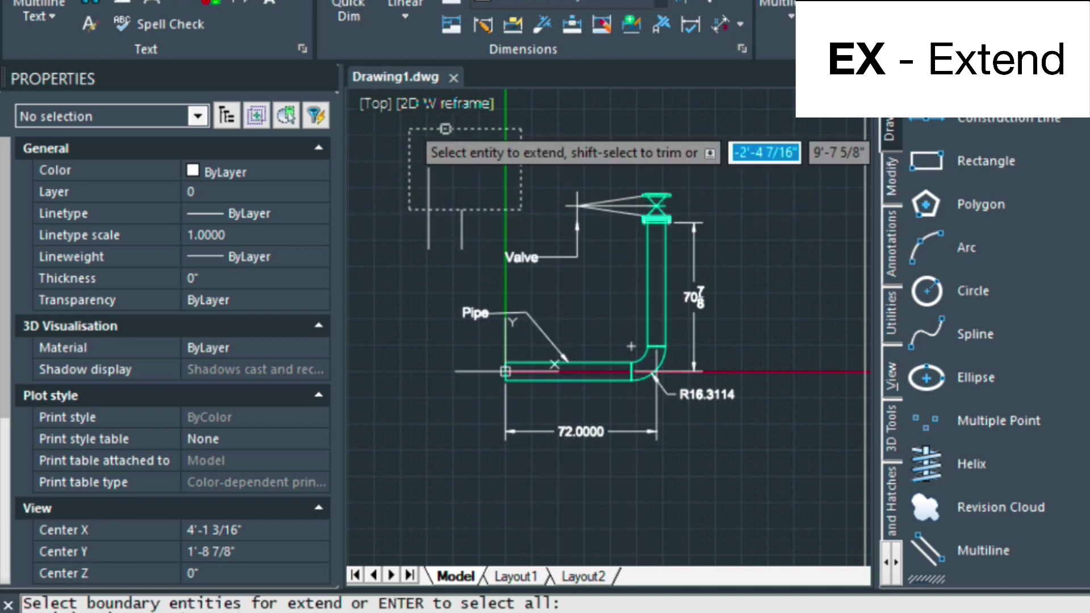
click(429, 175)
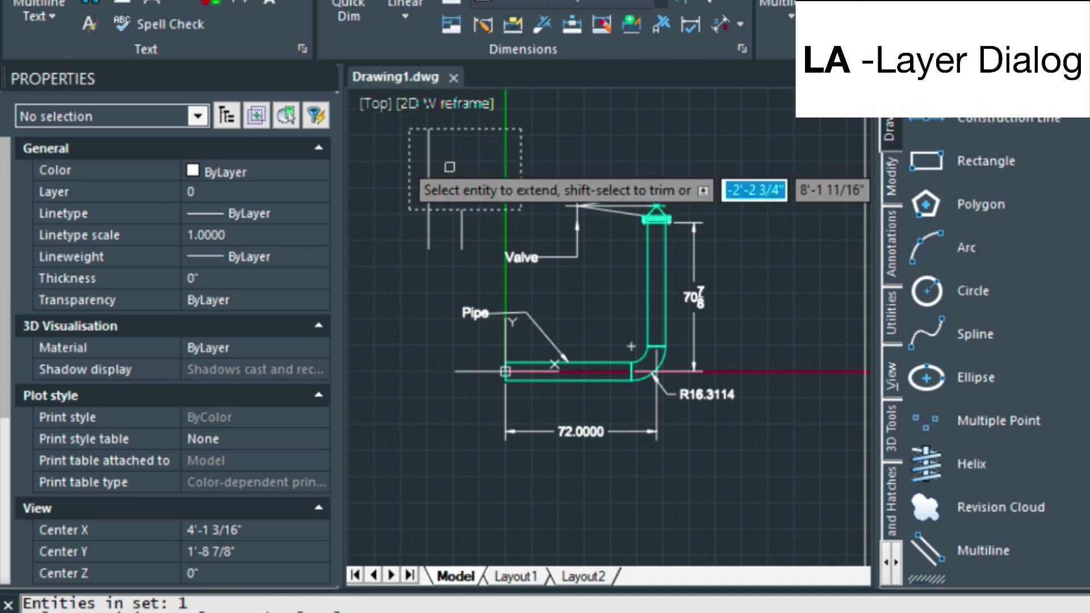
key(Escape)
key(Return)
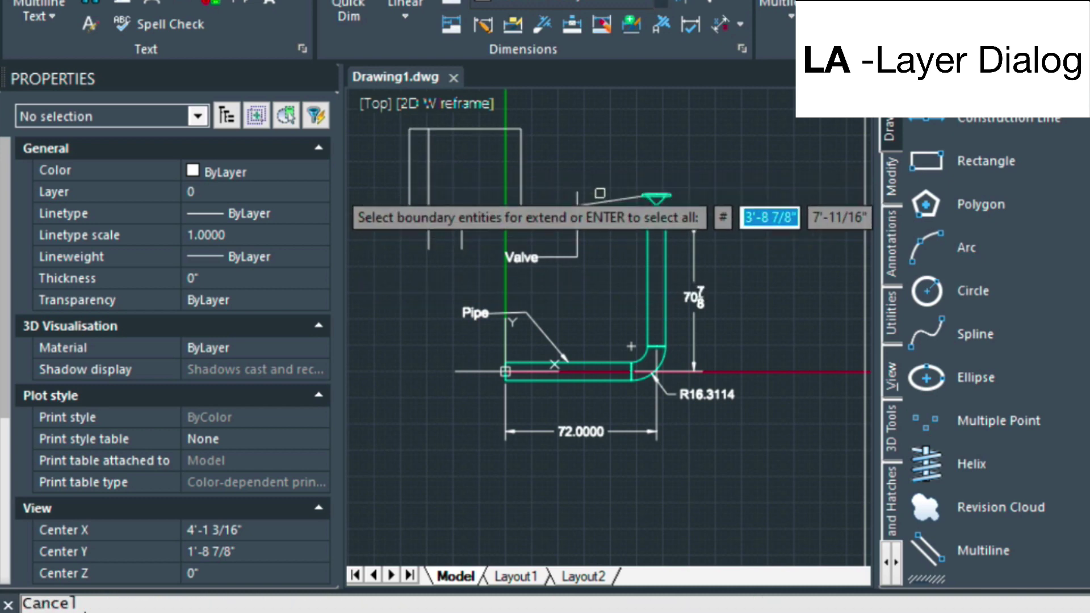
Step: Add a new layer with its default name and turn off the PIPE layer, and undo these layer changes
text(la)
key(Return)
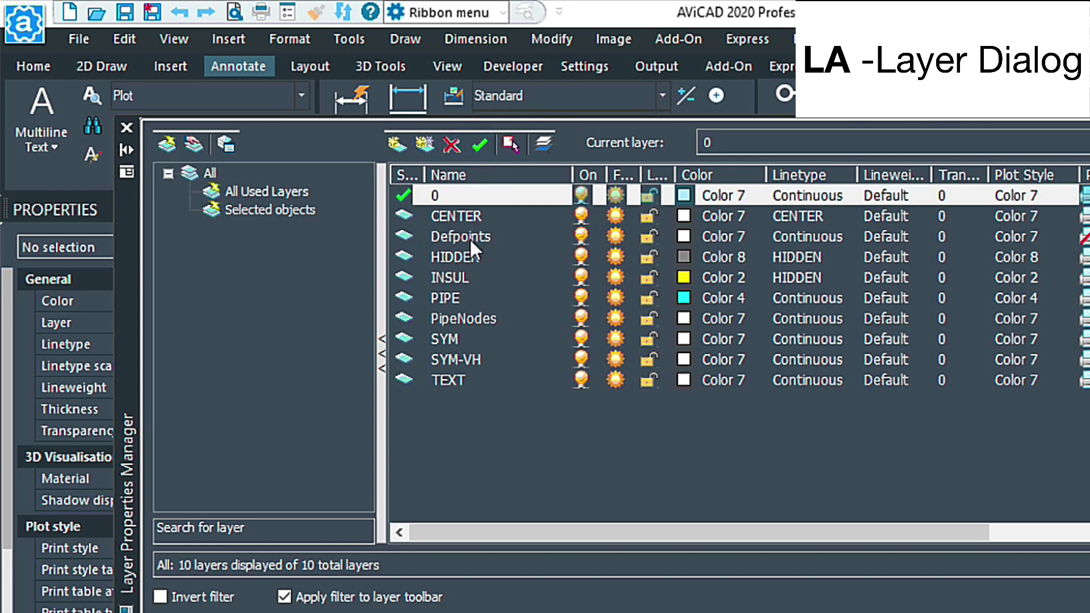
click(393, 143)
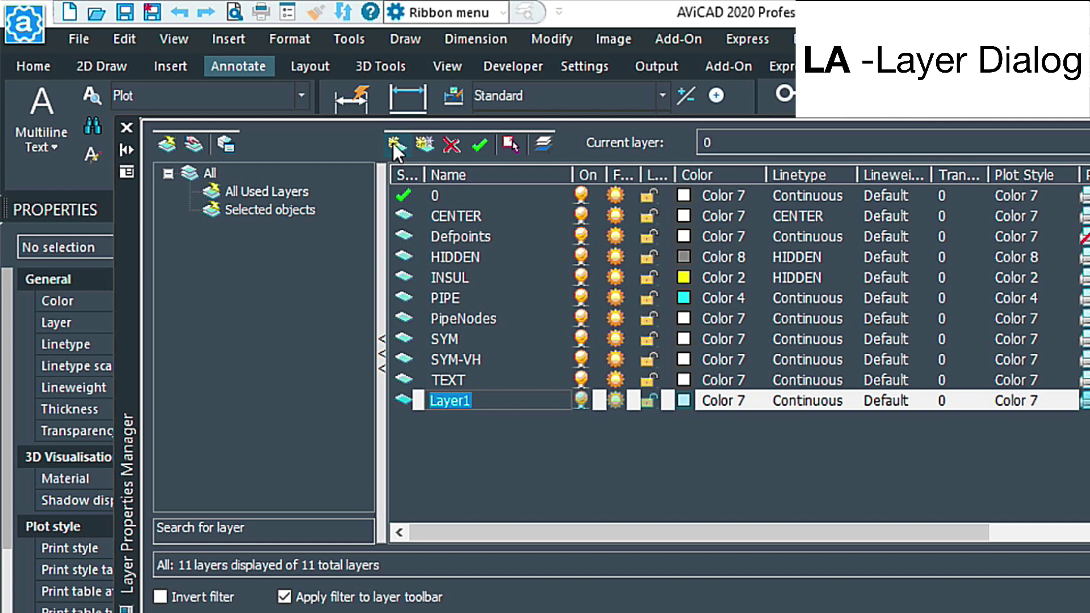
key(Return)
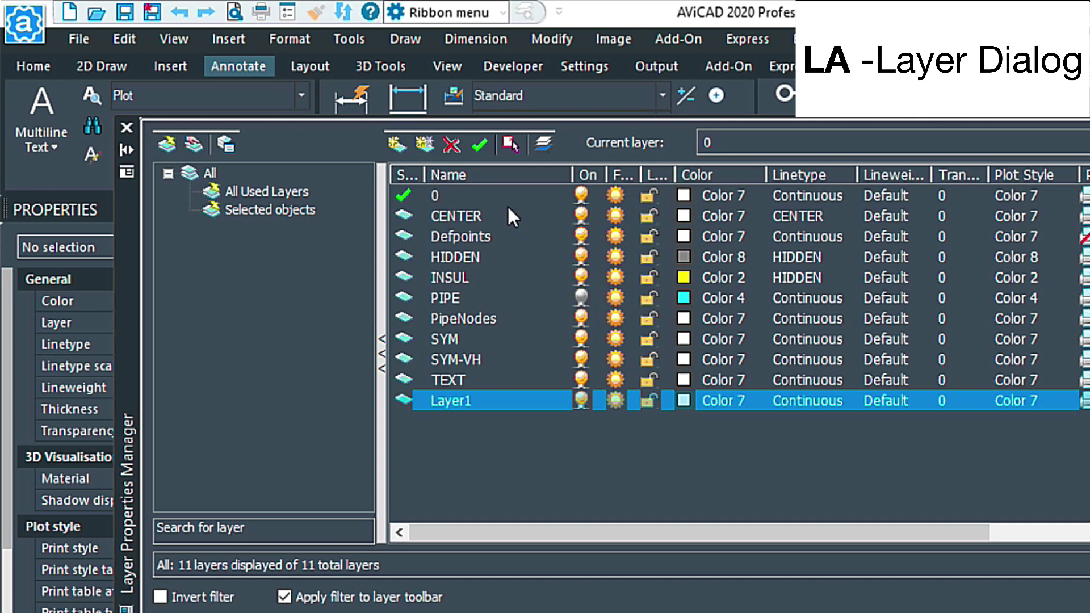
click(125, 128)
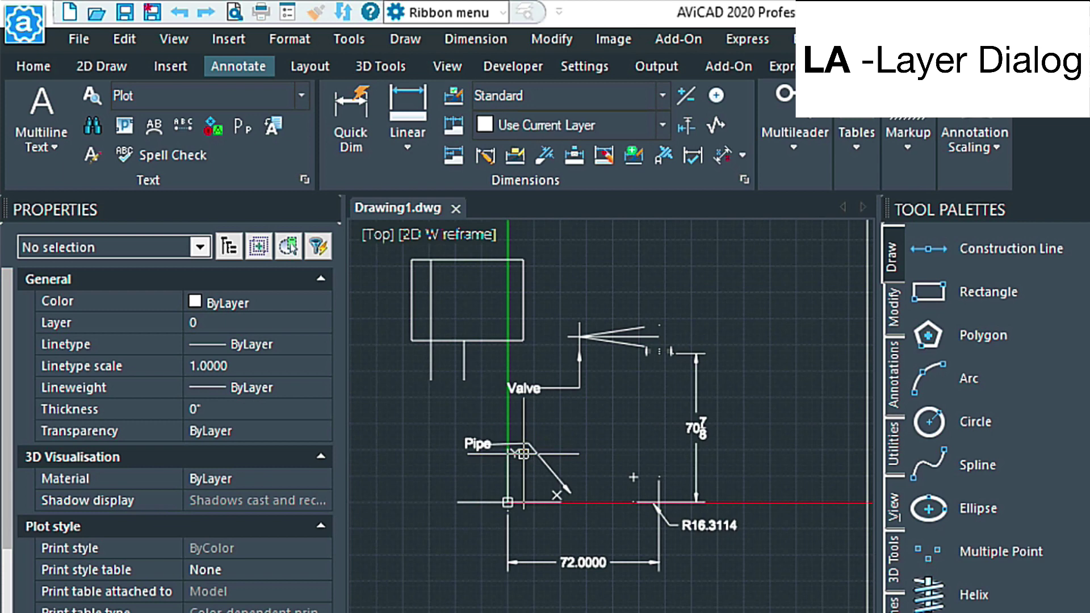
key(ctrl+z)
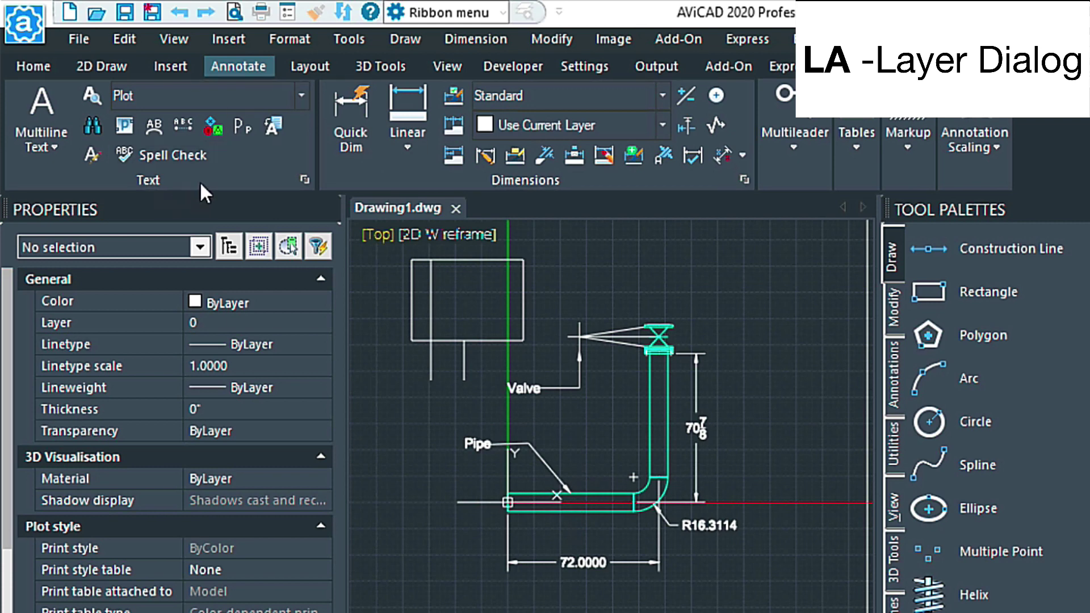
Step: Isolate the layer of the vertical dimension beside the pipe using the layer isolate tool
click(39, 68)
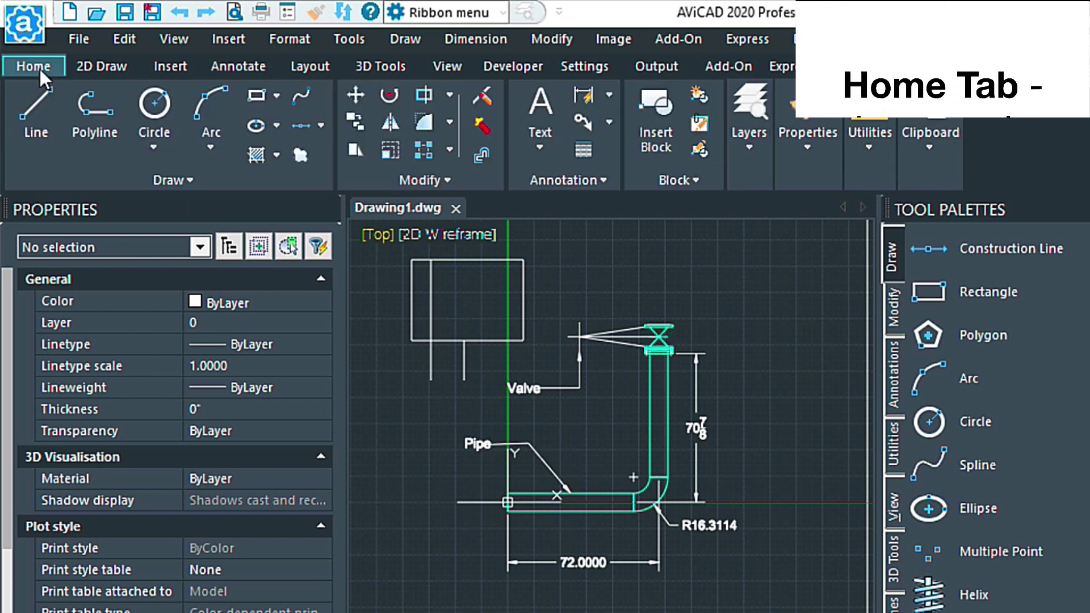
click(749, 141)
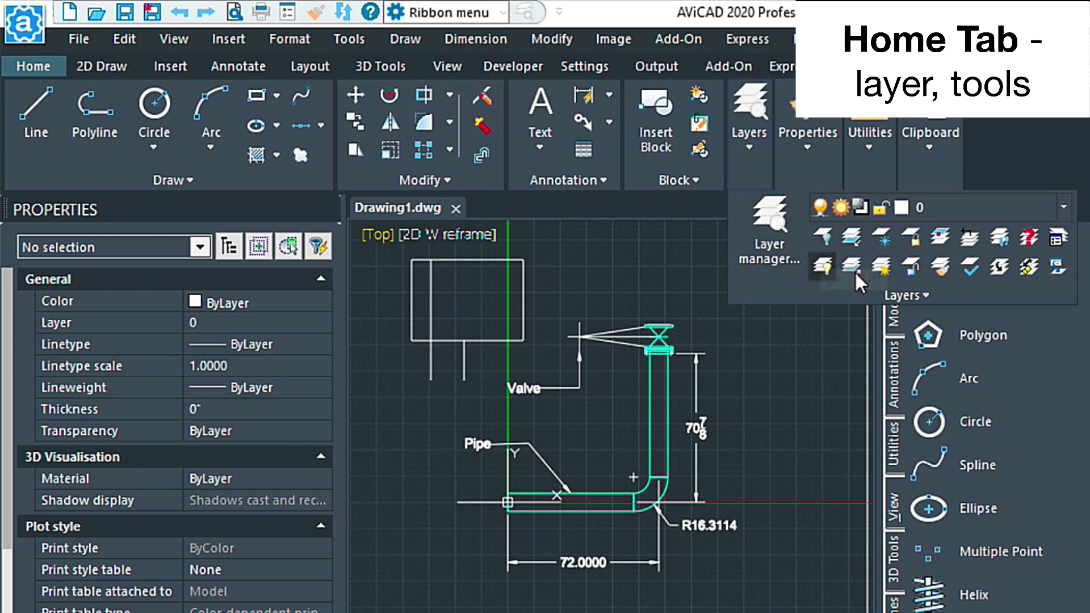
click(854, 231)
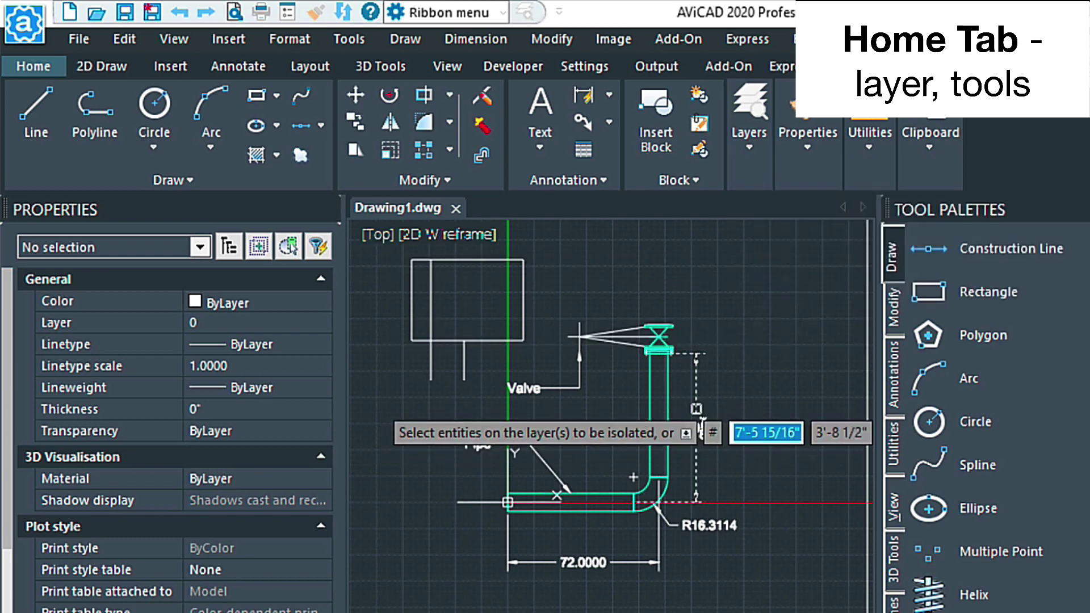
click(697, 409)
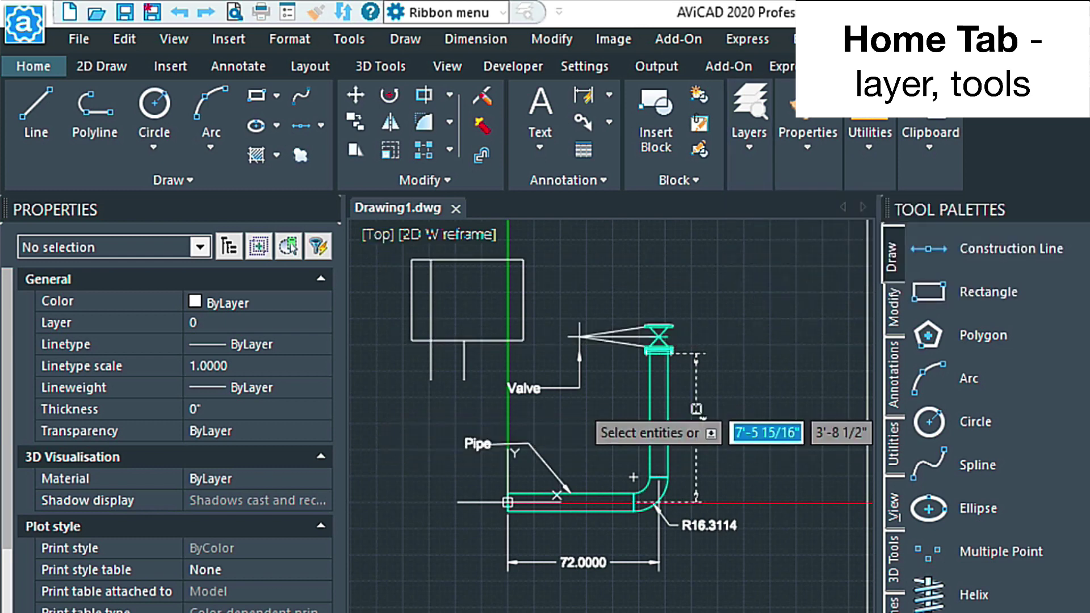
key(Return)
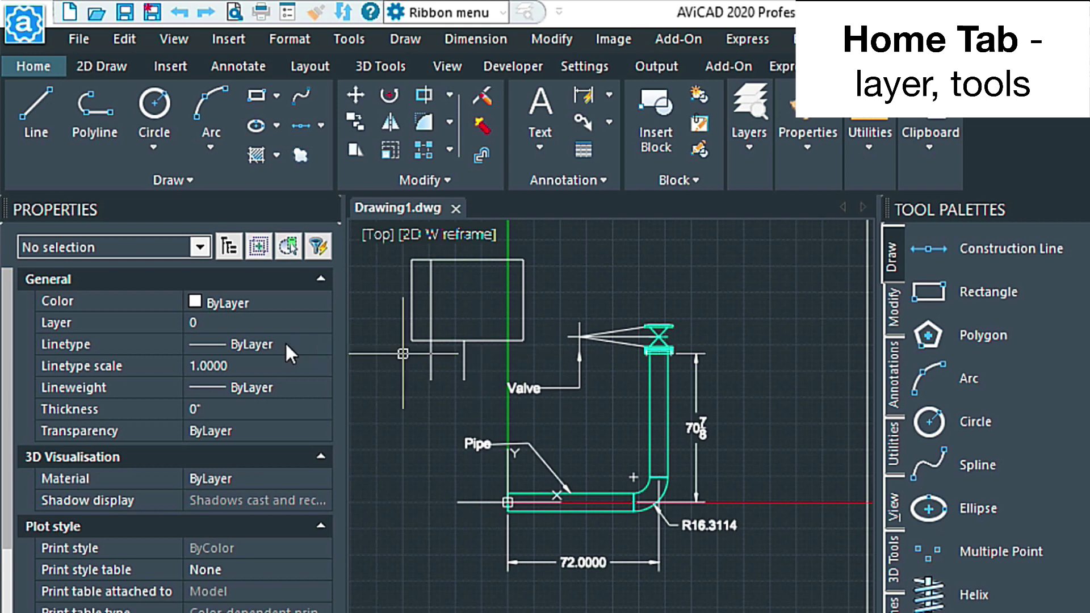
Step: Make TEXT the current layer through the layer property, with nothing selected
click(203, 323)
click(321, 322)
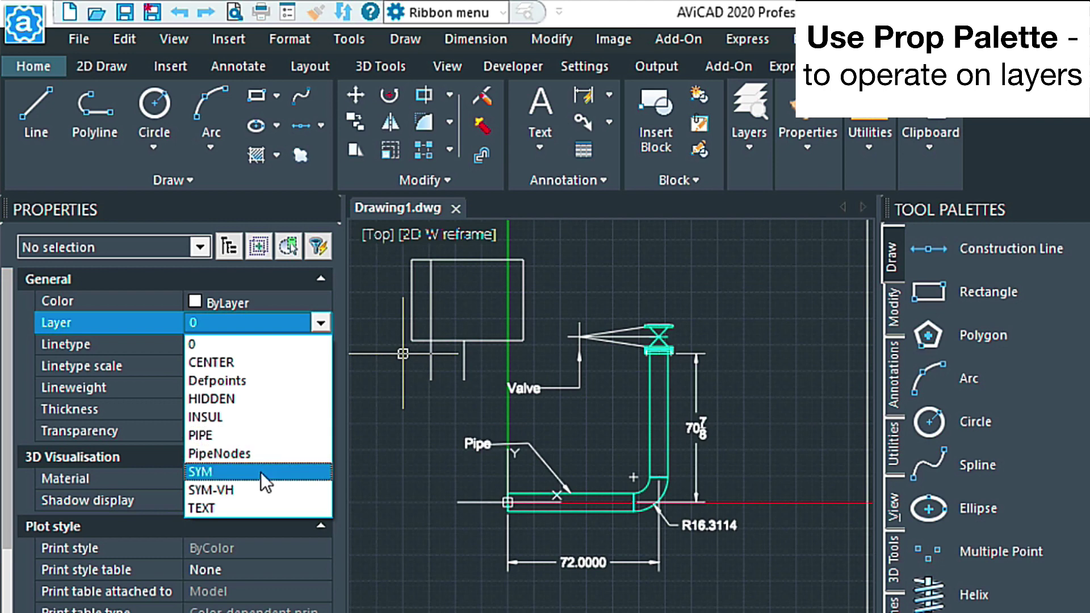
click(233, 506)
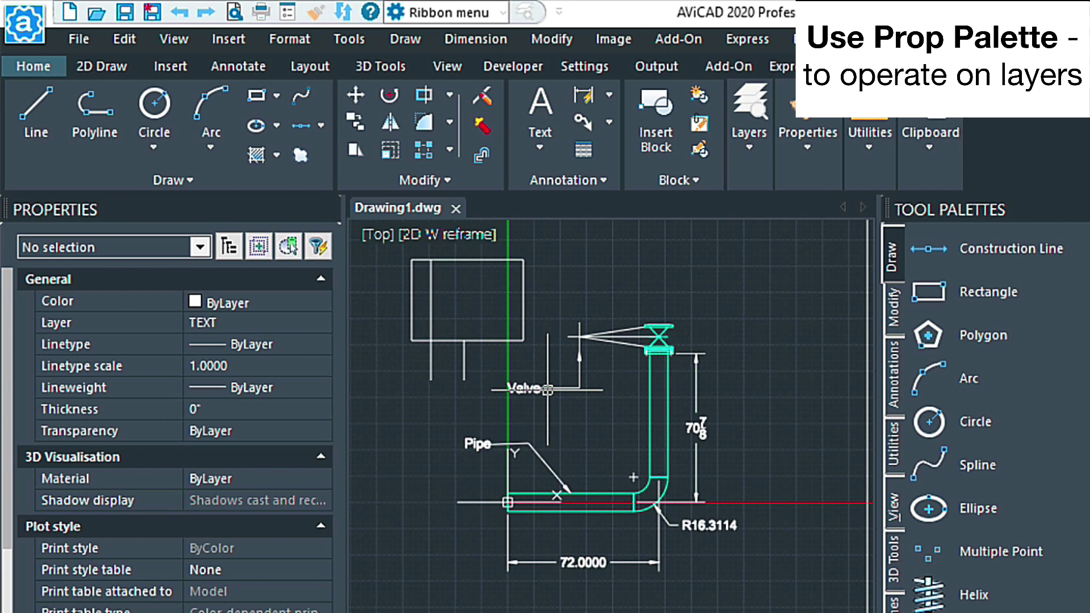
Step: Isolate the layer of the Valve multileader
click(586, 406)
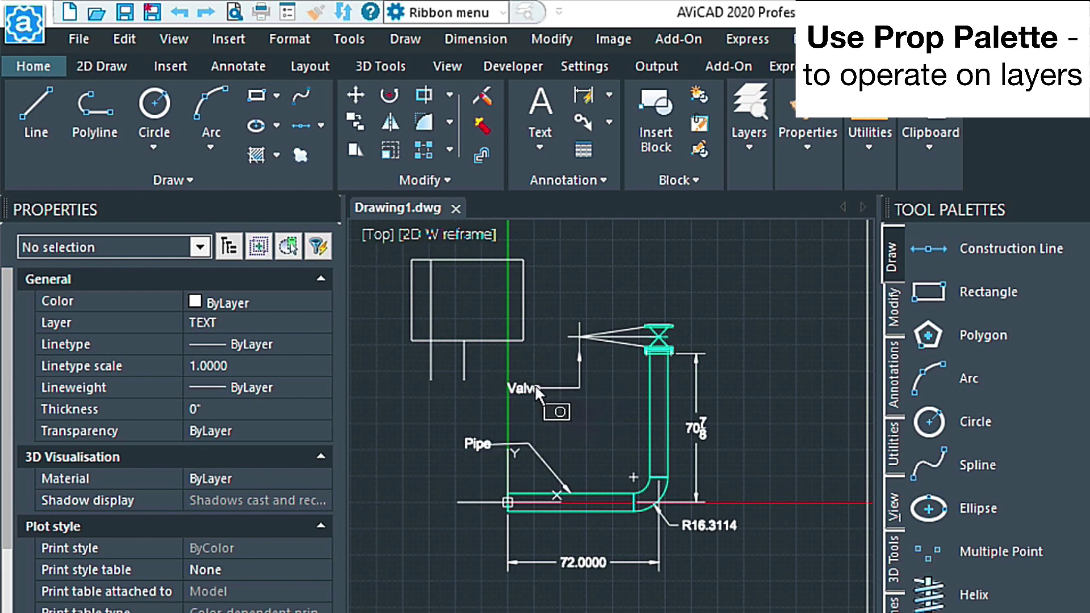
click(515, 356)
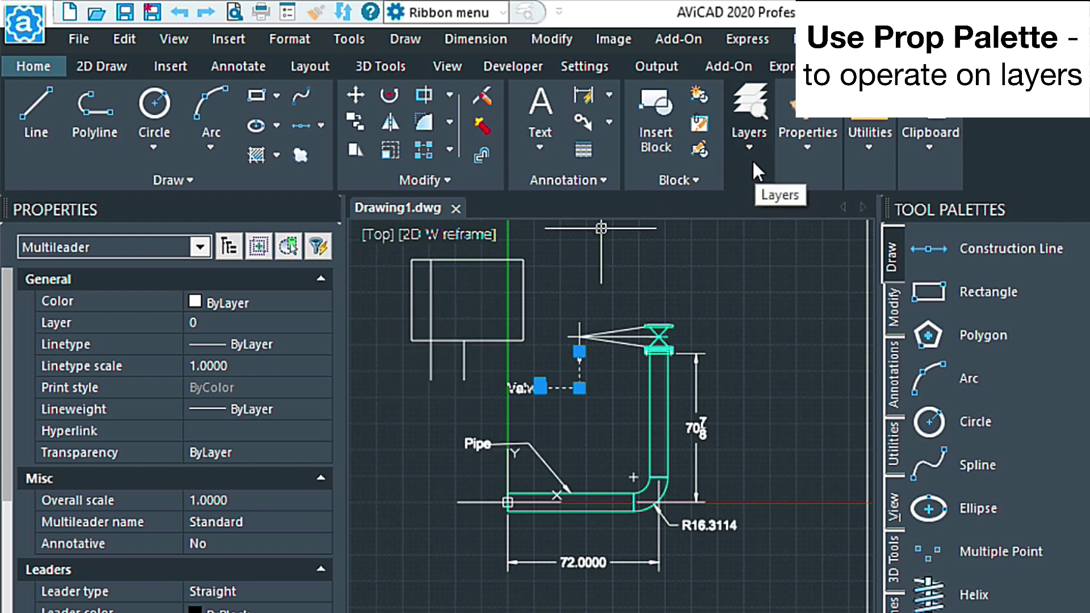
click(747, 145)
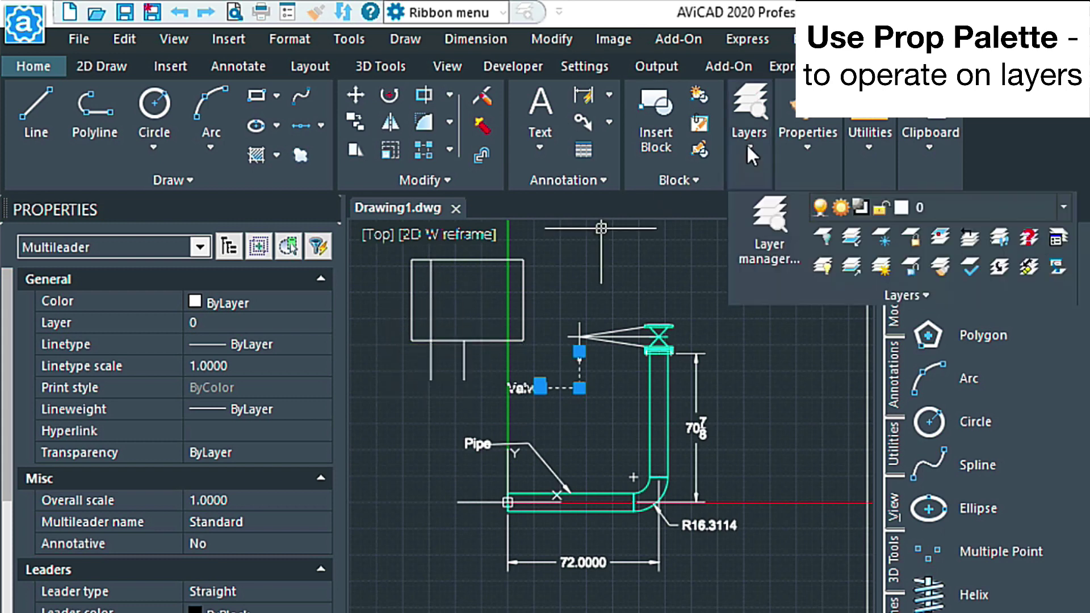
click(853, 234)
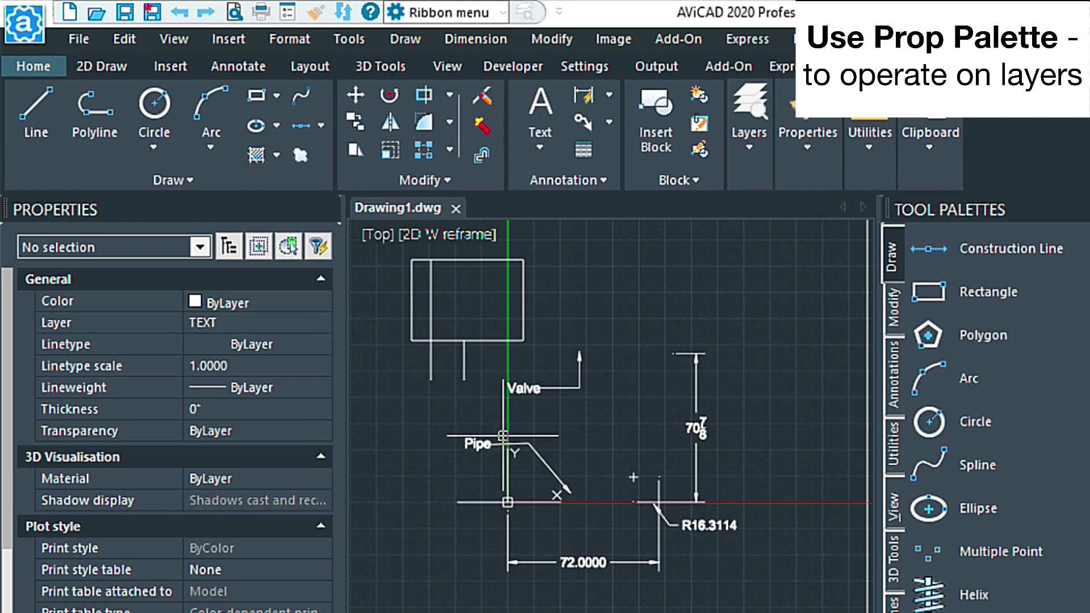
Step: Move the Valve and Pipe multileaders to the TEXT layer and clear the selection
click(495, 341)
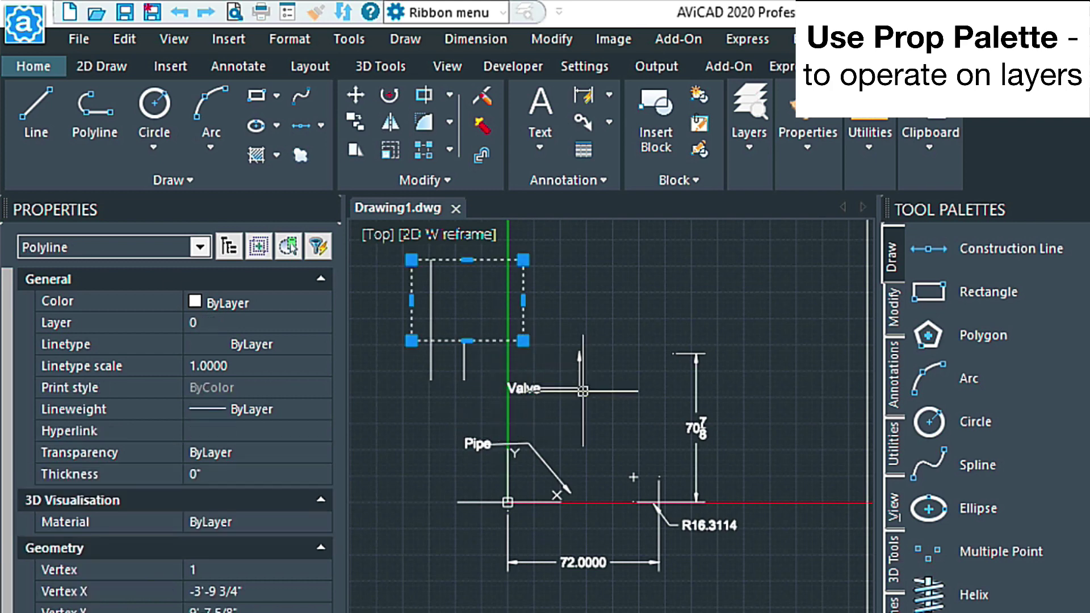
key(Escape)
click(602, 390)
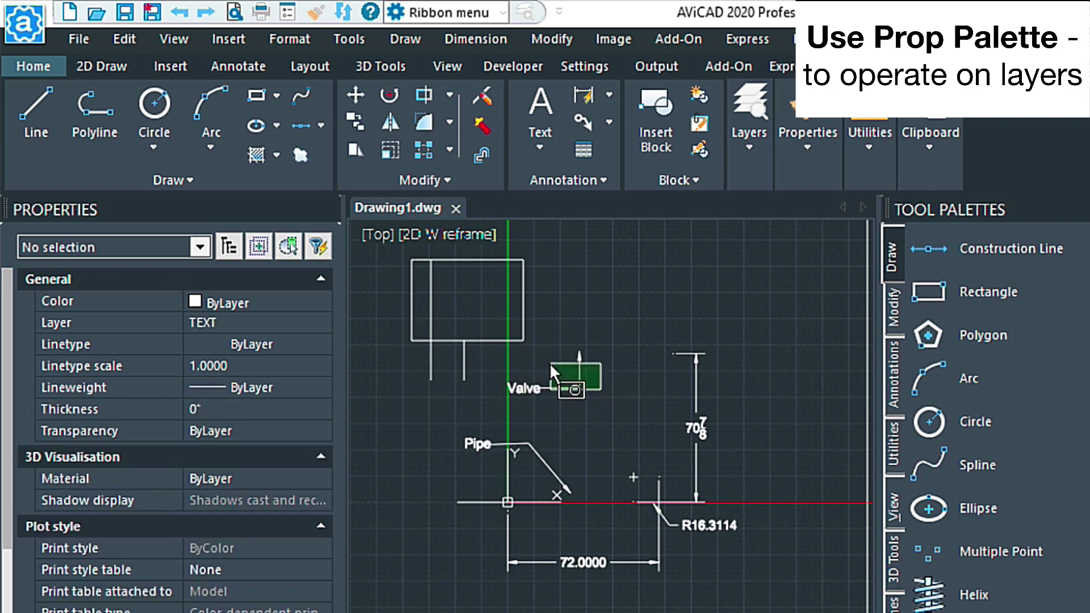
click(550, 363)
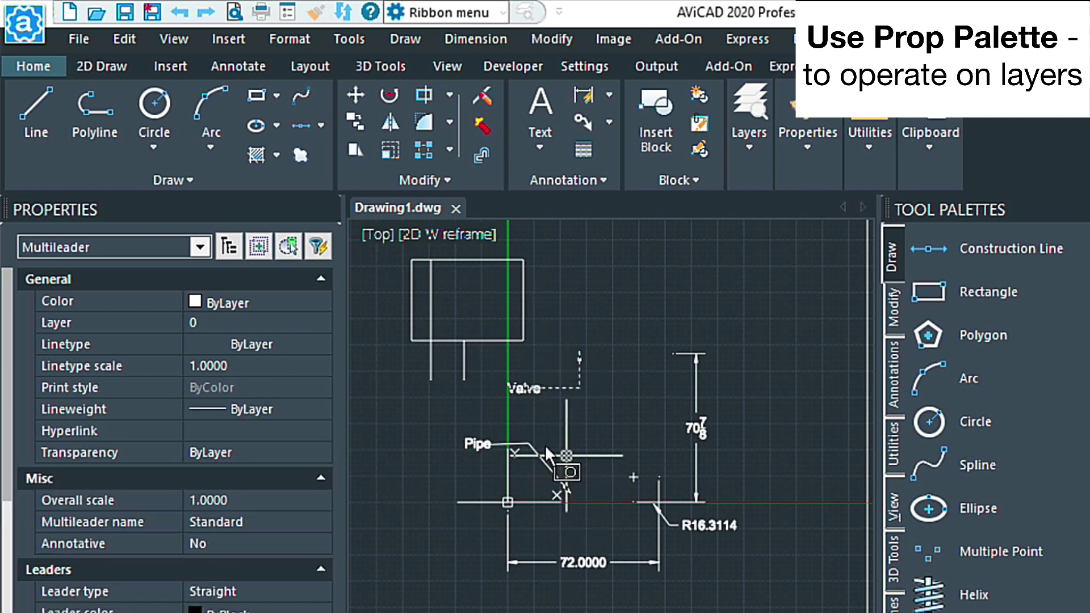
click(567, 456)
click(523, 432)
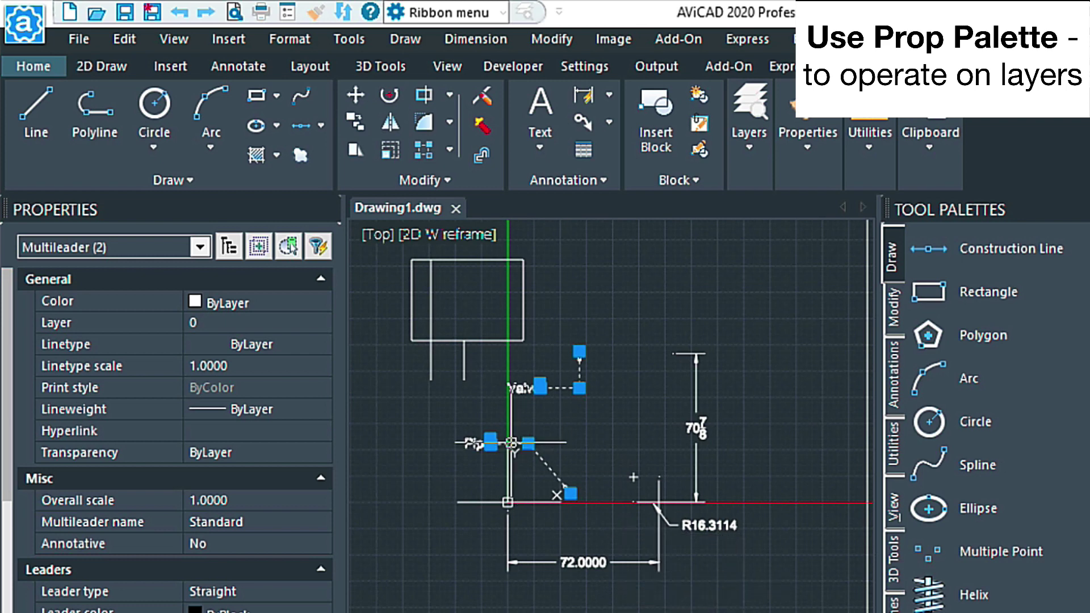
click(321, 324)
click(321, 324)
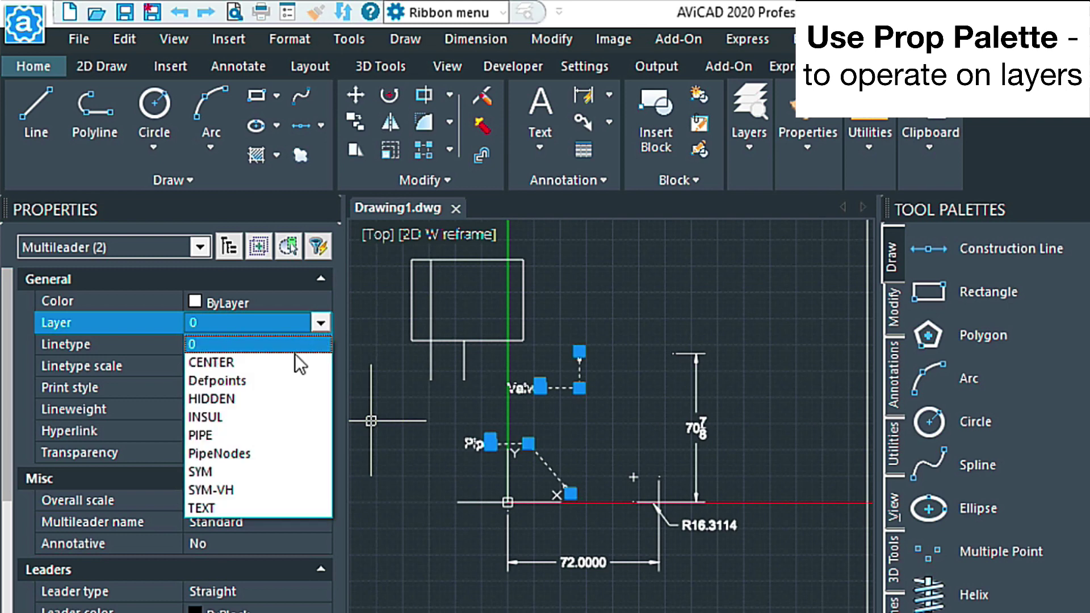
click(223, 508)
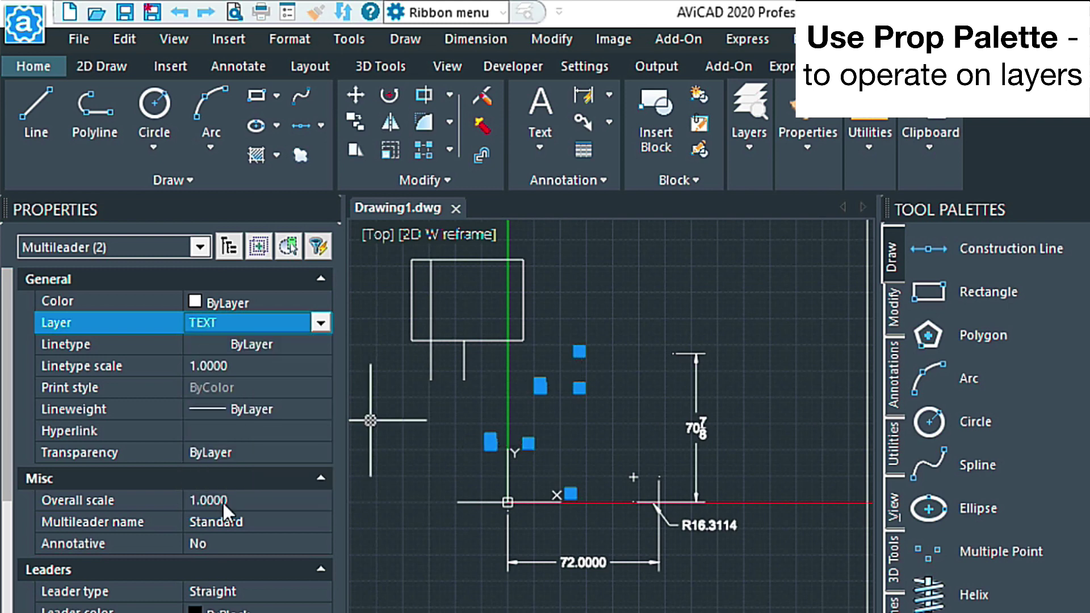
key(Escape)
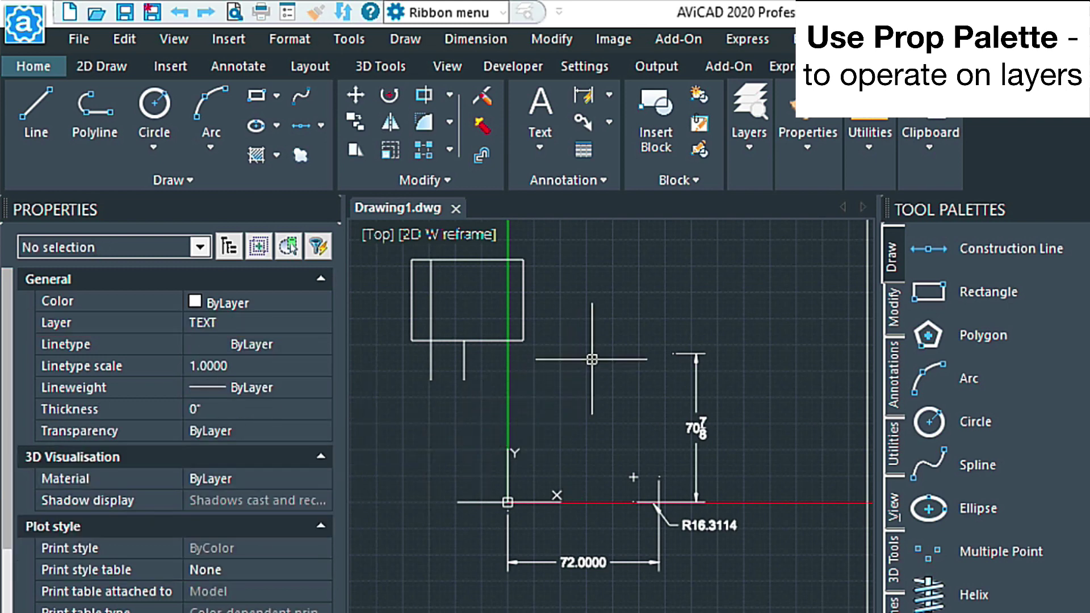
Step: Turn on all layers from CENTER through TEXT in the Layer Properties Manager and close it
text(LA)
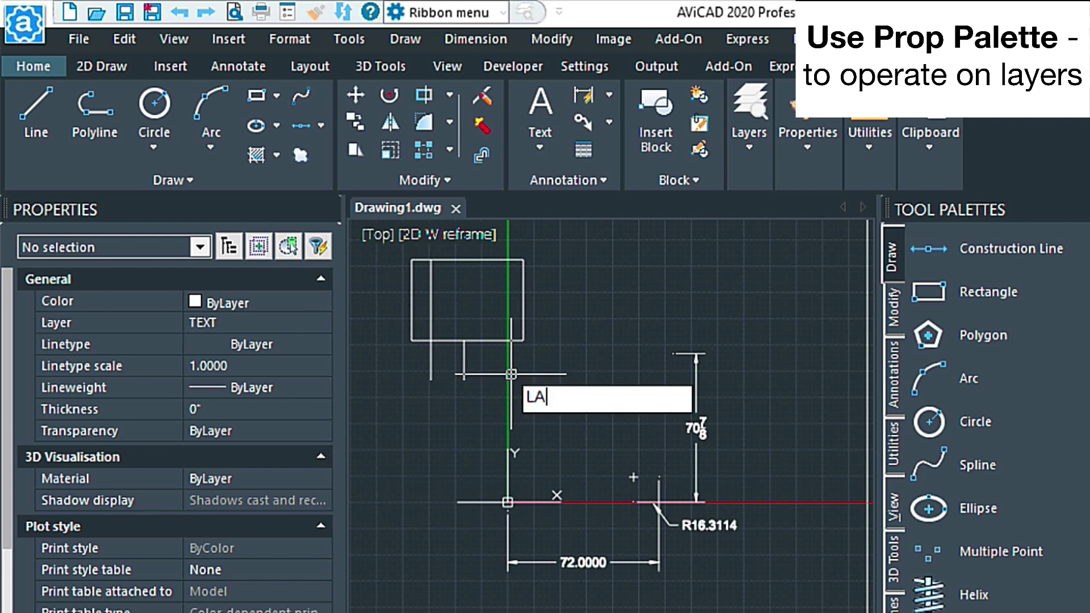
key(Return)
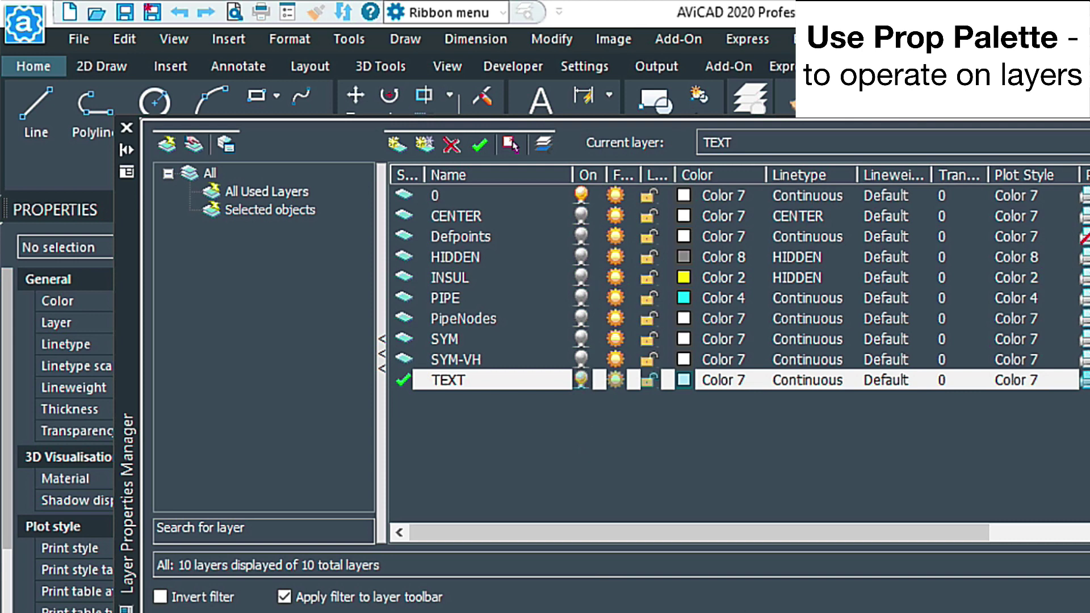
click(466, 213)
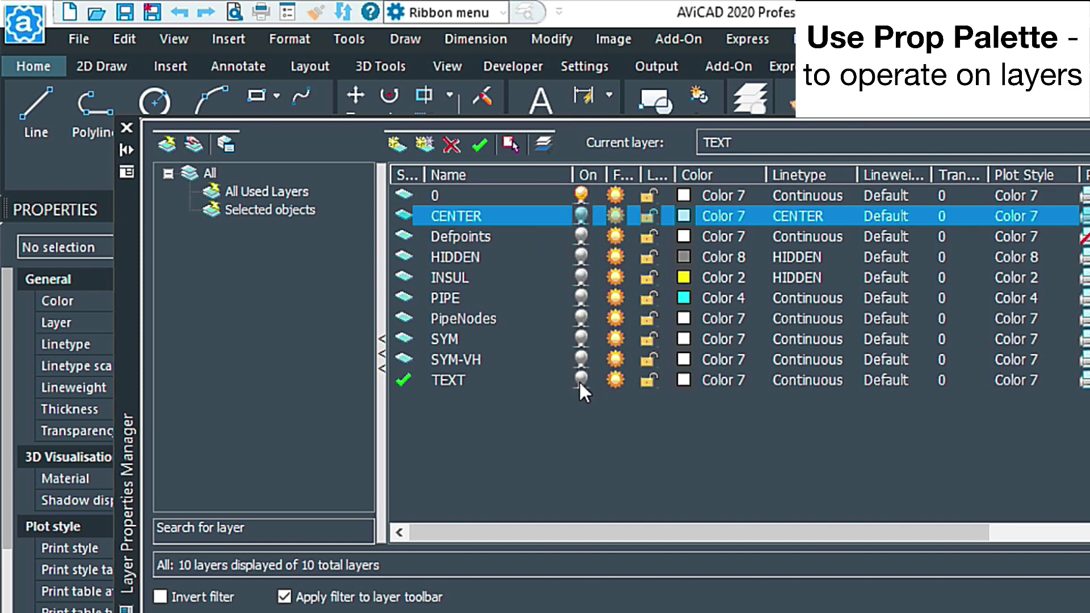
shift+click(452, 378)
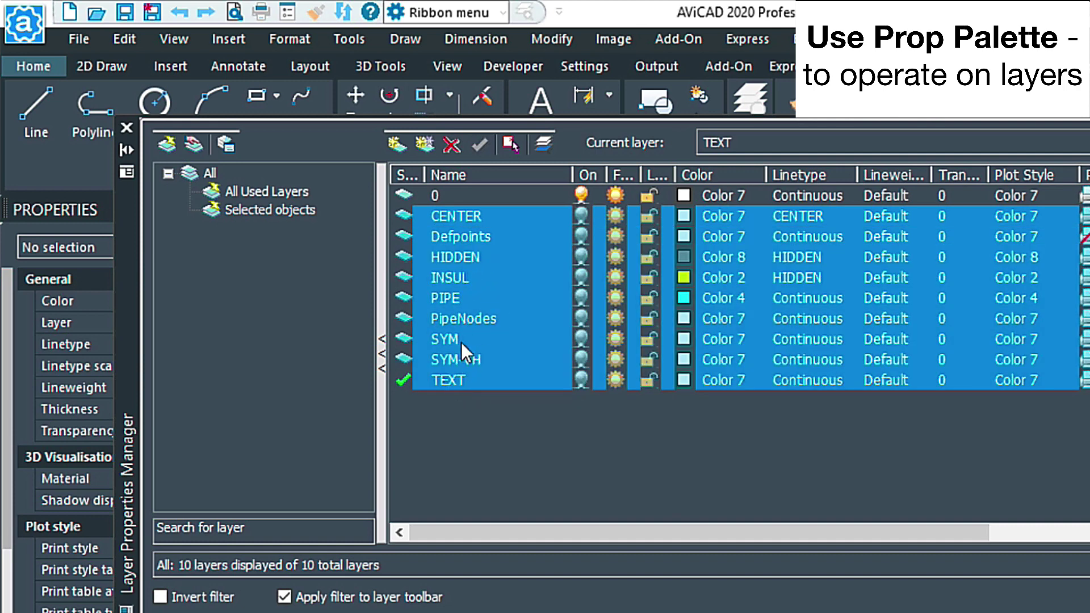
click(581, 212)
click(540, 410)
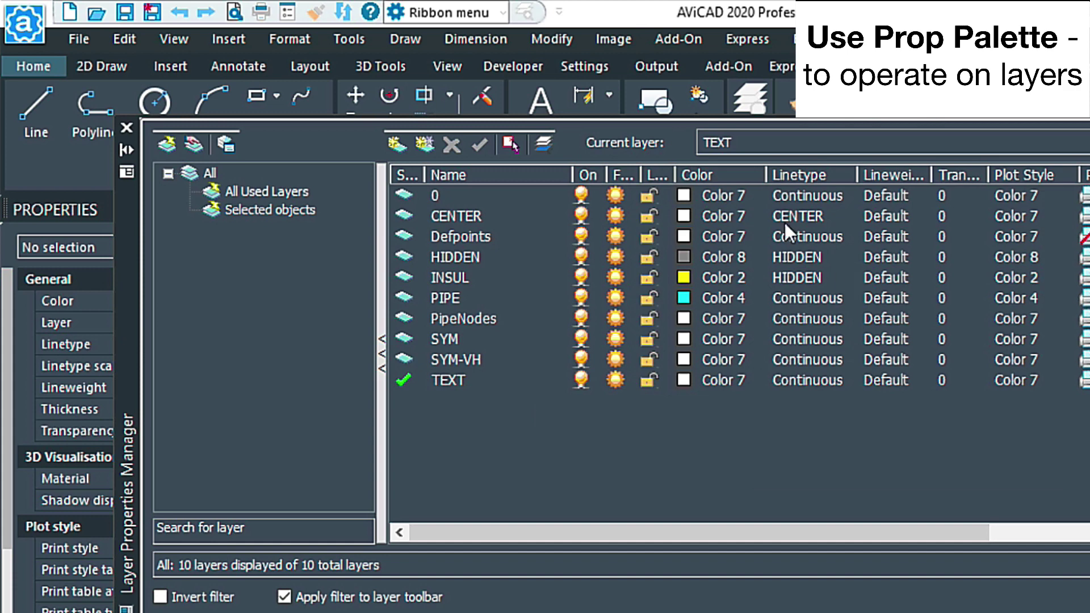
click(127, 126)
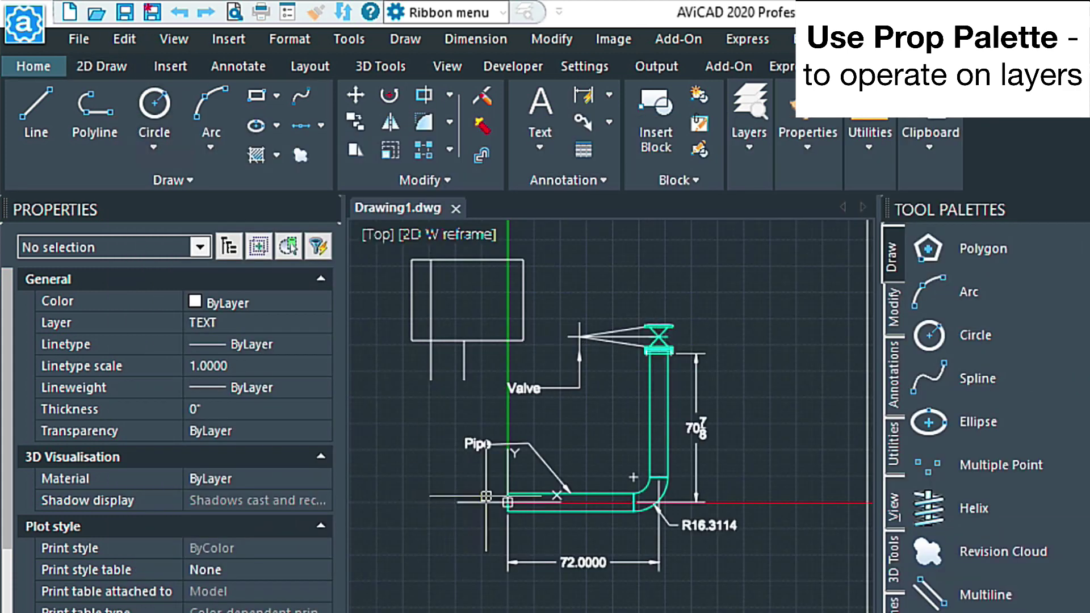